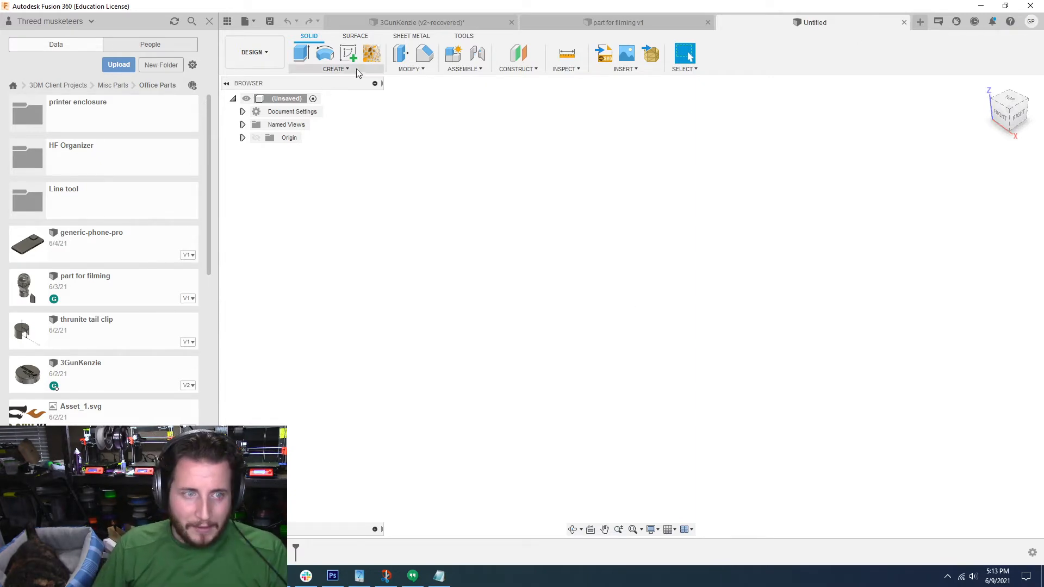
Step: Create a sketch on the horizontal XY plane and draw a 39.75 mm diameter circle centred on the origin
{"action": "left_click", "coordinate": [348, 53]}
{"action": "left_click", "coordinate": [679, 294]}
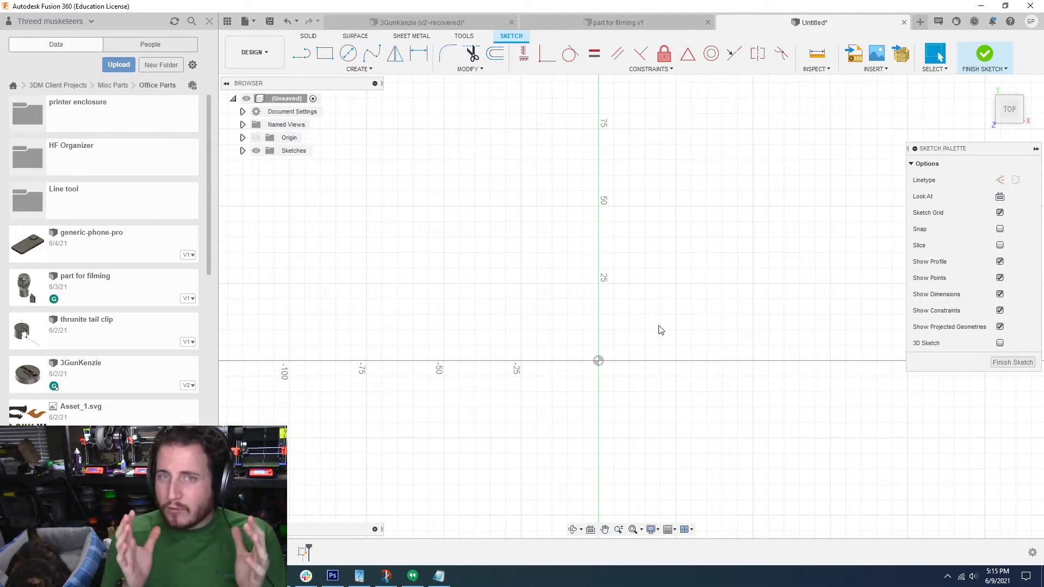
{"action": "left_click", "coordinate": [348, 52]}
{"action": "left_click", "coordinate": [598, 361]}
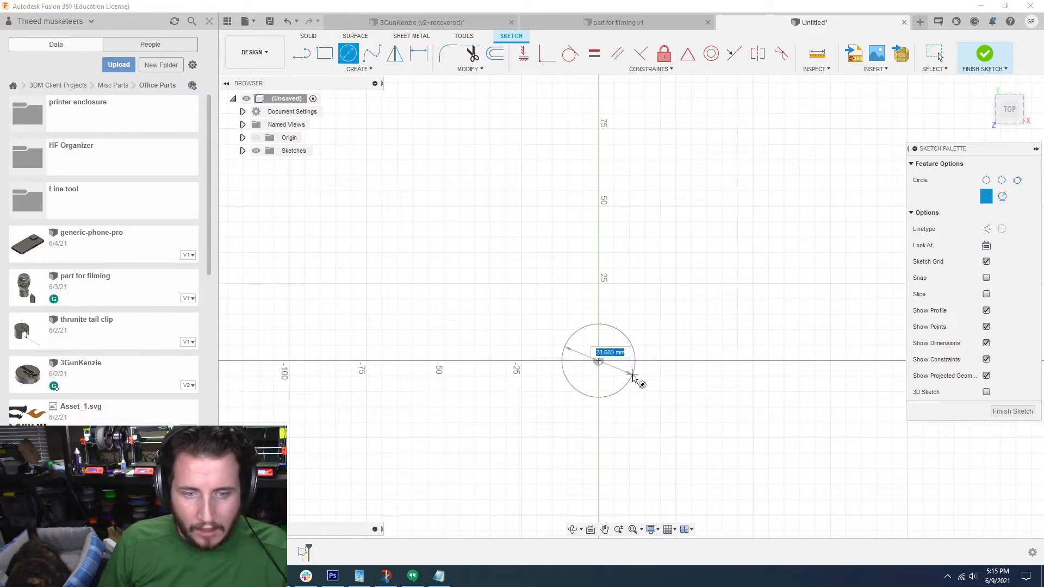
{"action": "type", "text": "39.75"}
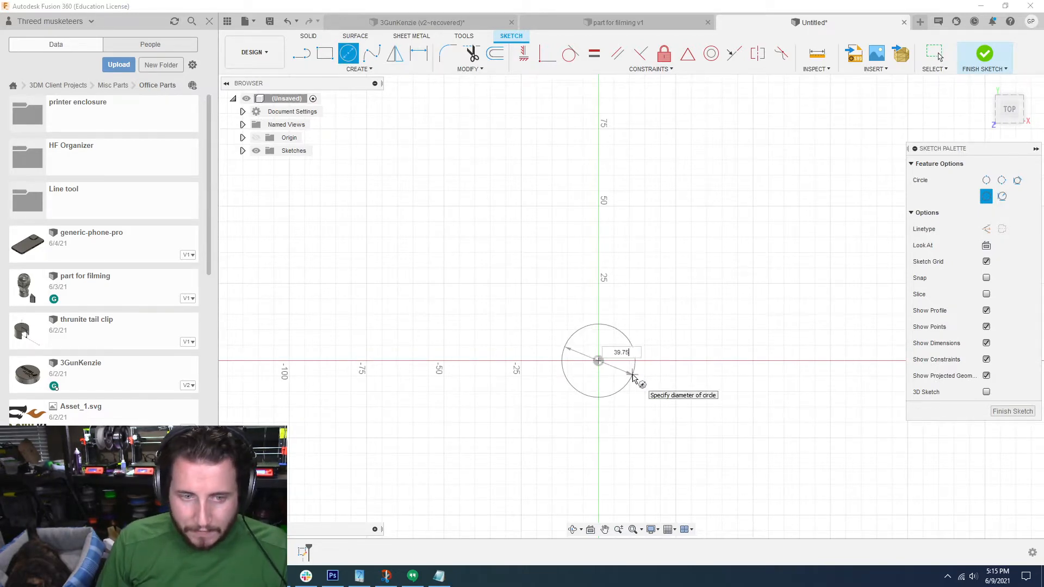
{"action": "key", "text": "Return"}
{"action": "key", "text": "Escape"}
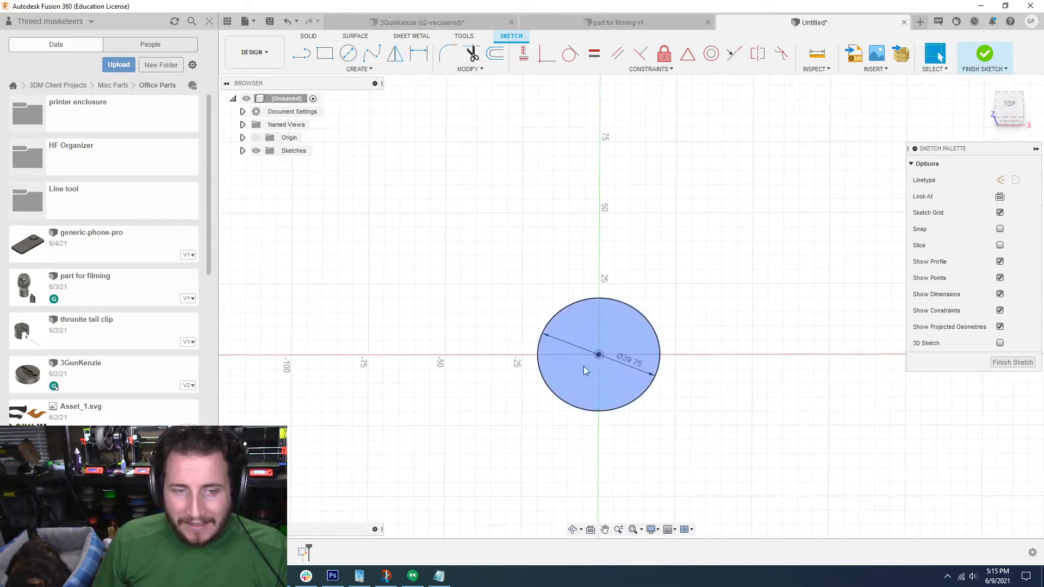
Step: Offset the 39.75 mm circle outward by 2.5 mm to form a ring
{"action": "middle_click_drag", "start_coordinate": [627, 391], "coordinate": [625, 389], "text": "shift"}
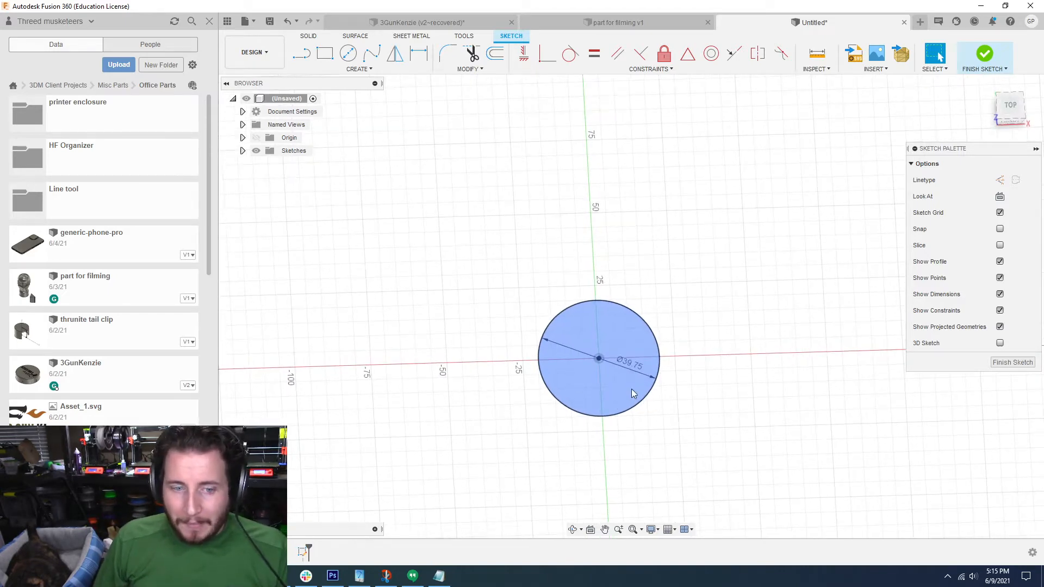
{"action": "key", "text": "o"}
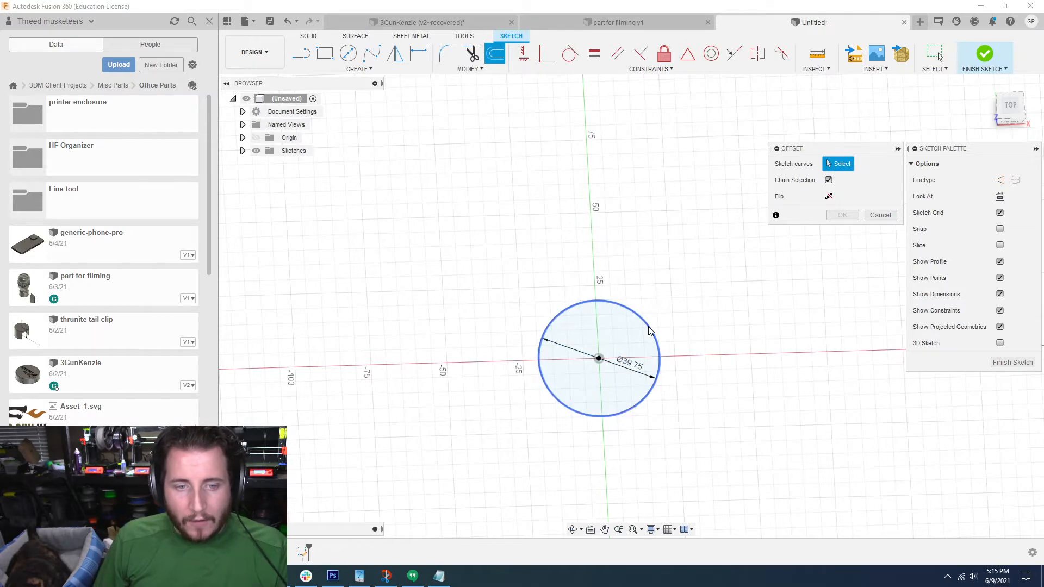
{"action": "left_click", "coordinate": [649, 327]}
{"action": "key", "text": "Return"}
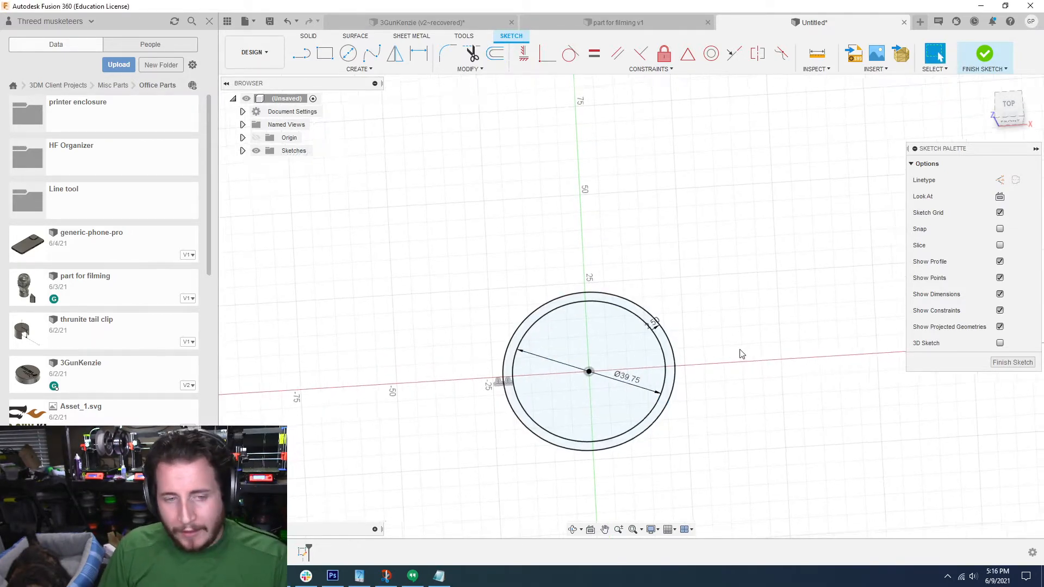
{"action": "middle_click_drag", "start_coordinate": [742, 354], "coordinate": [747, 353], "text": "shift"}
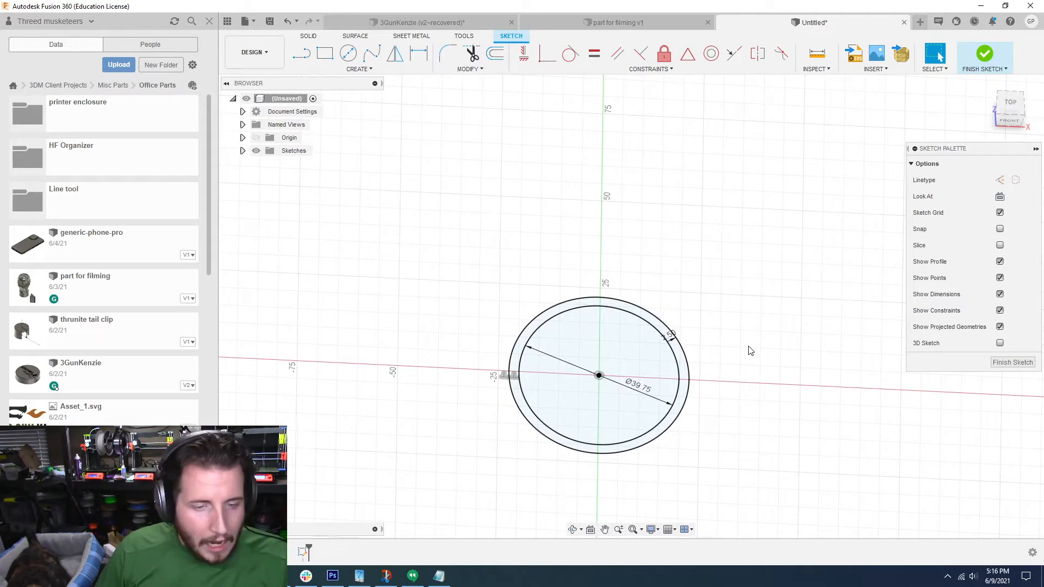
{"action": "middle_click_drag", "start_coordinate": [751, 351], "coordinate": [746, 350], "text": "shift"}
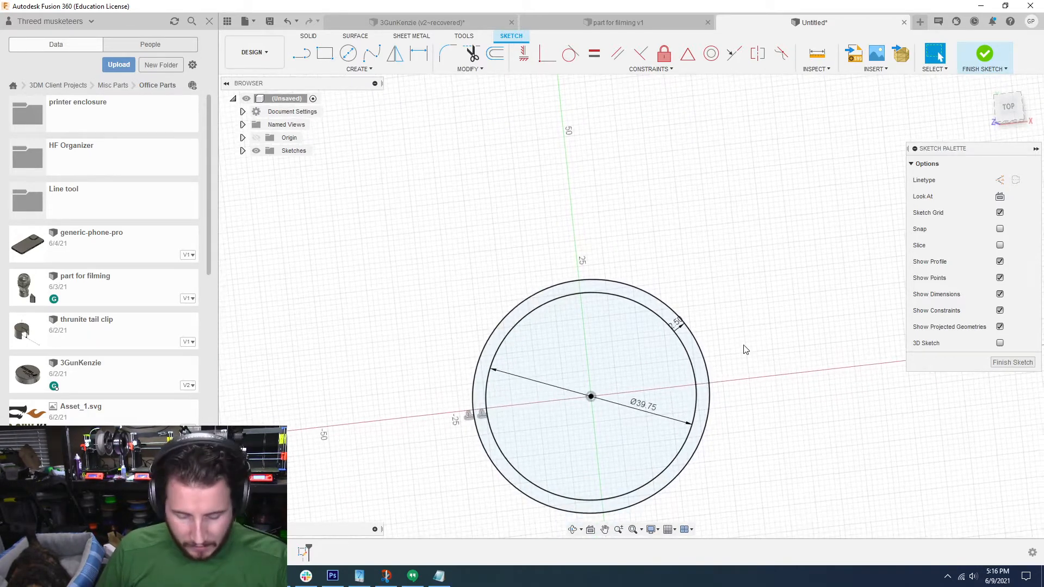
{"action": "key", "text": "o"}
{"action": "key", "text": "Escape"}
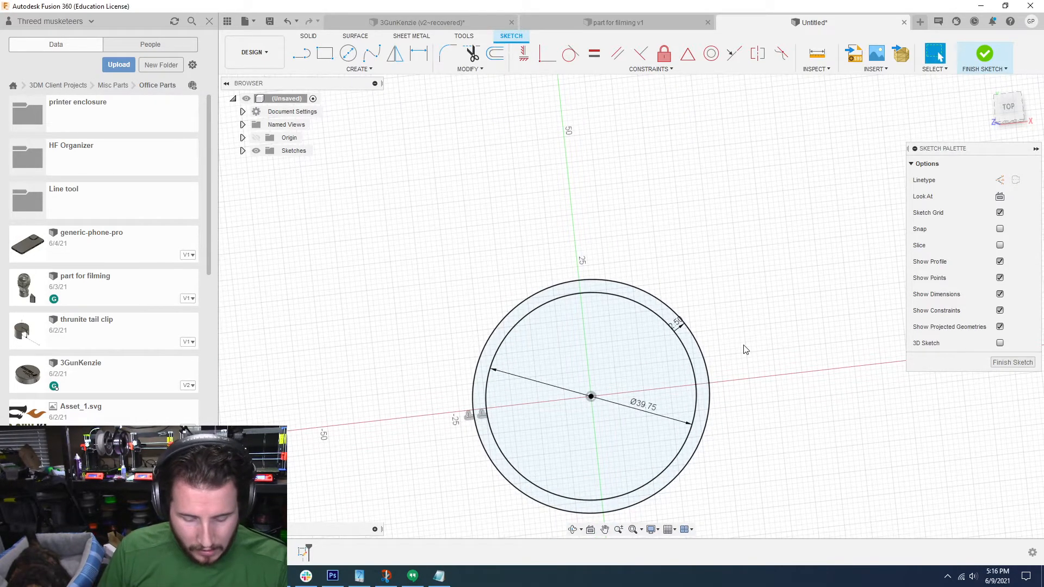
Step: Draw a vertical construction line about 50 mm long from the origin up along the Y axis
{"action": "key", "text": "l"}
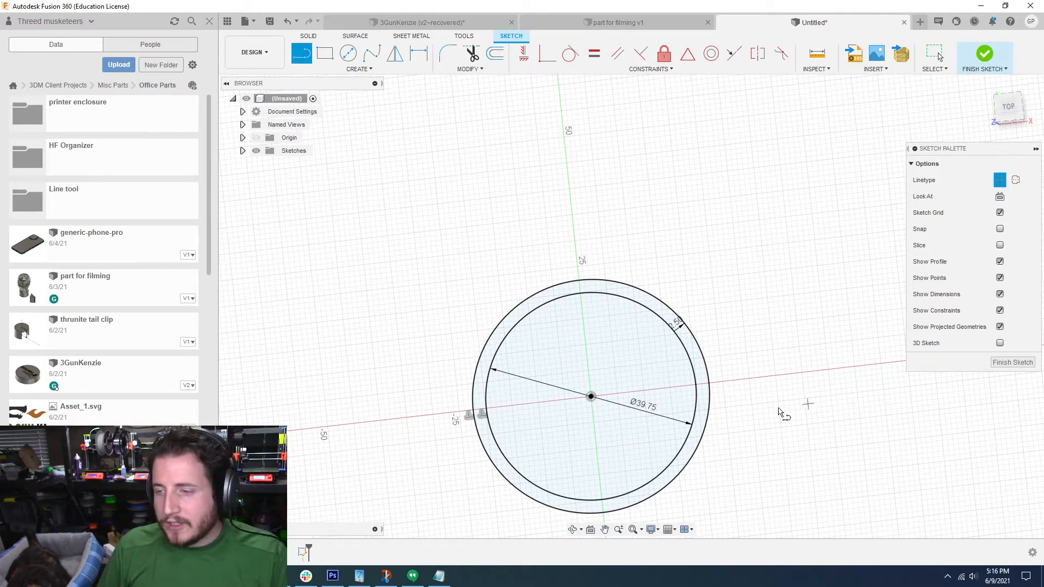
{"action": "mouse_move", "coordinate": [778, 409]}
{"action": "middle_mouse_down", "text": "shift"}
{"action": "mouse_move", "coordinate": [540, 394]}
{"action": "mouse_move", "coordinate": [596, 394]}
{"action": "middle_mouse_up", "text": "shift"}
{"action": "left_click", "coordinate": [592, 385]}
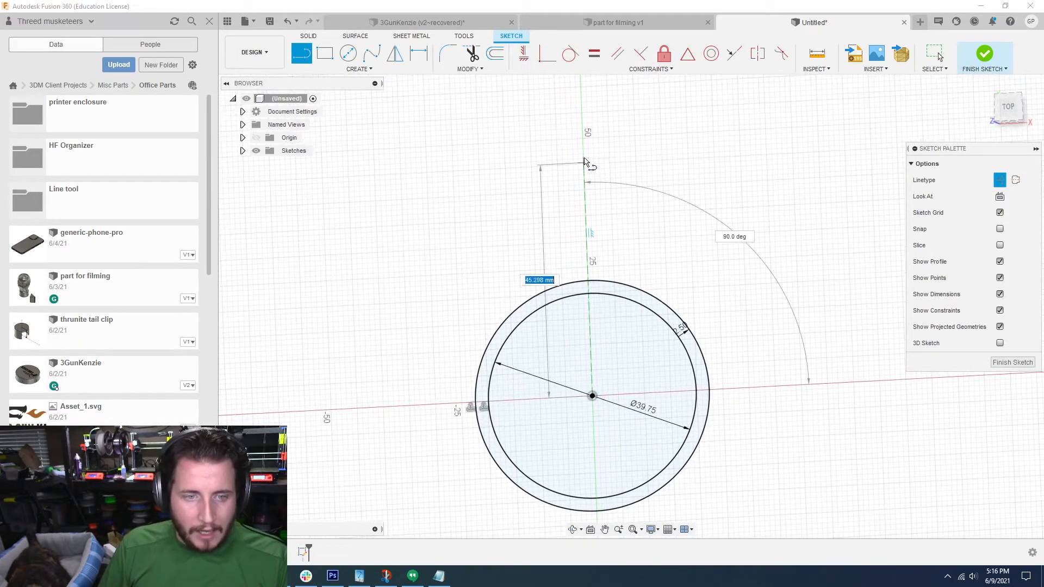
{"action": "left_click", "coordinate": [582, 133]}
{"action": "key", "text": "Escape"}
Step: Draw a horizontal construction line about 55 mm long from the origin along the positive X axis
{"action": "key", "text": "l"}
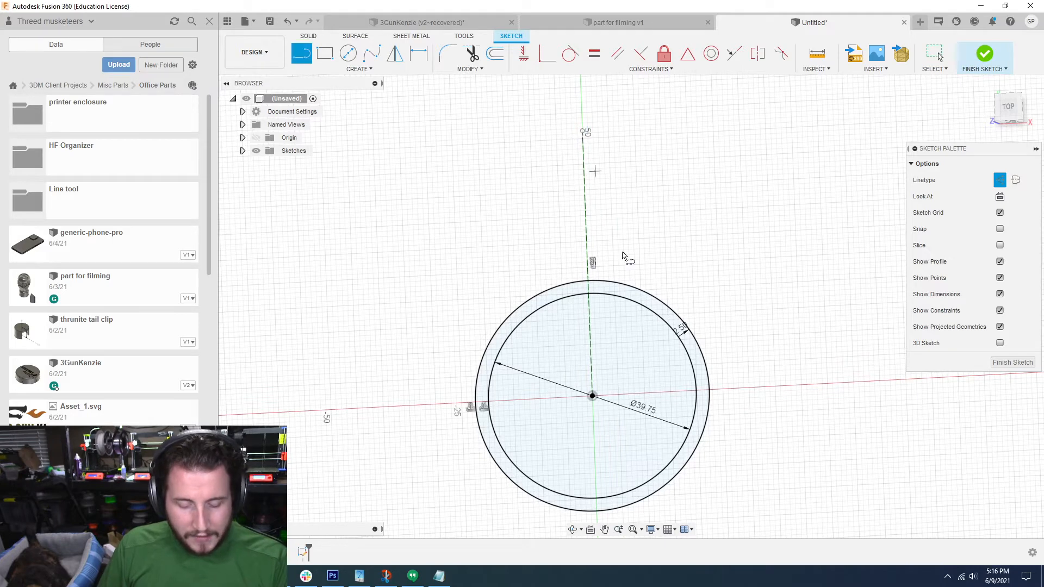
{"action": "left_click", "coordinate": [593, 396]}
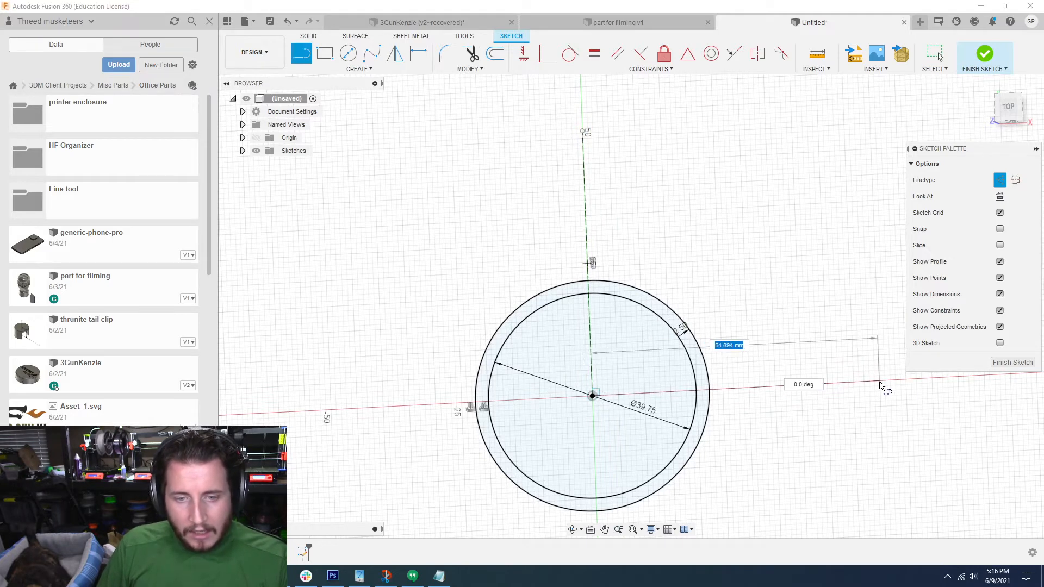
{"action": "left_click", "coordinate": [879, 382]}
{"action": "key", "text": "Escape"}
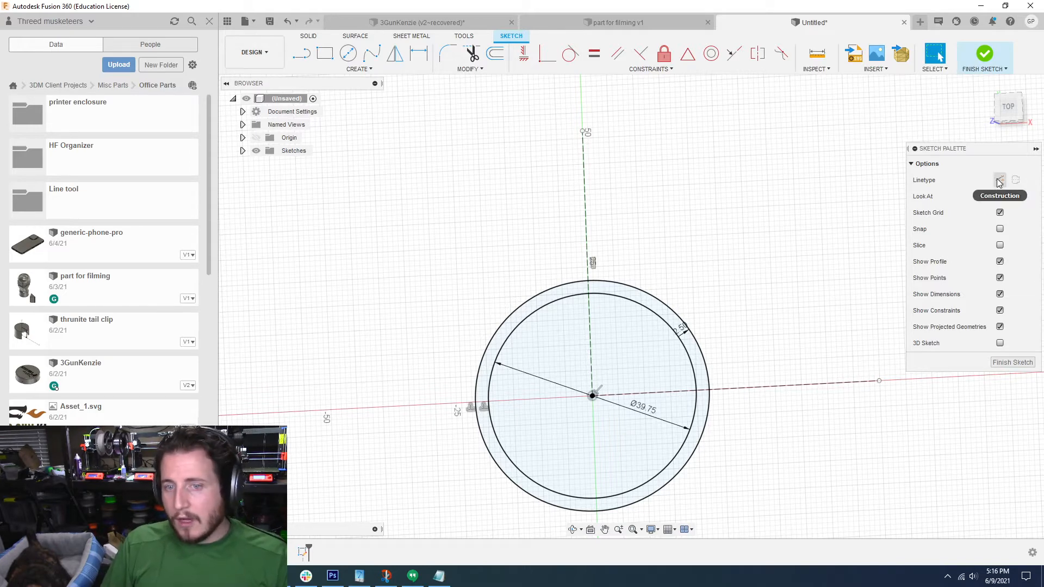
Step: Draw a solid line about 2.5 mm long across the ring from outer to inner circle, slightly above the negative X axis
{"action": "middle_click_drag", "start_coordinate": [744, 316], "coordinate": [722, 303], "text": "shift"}
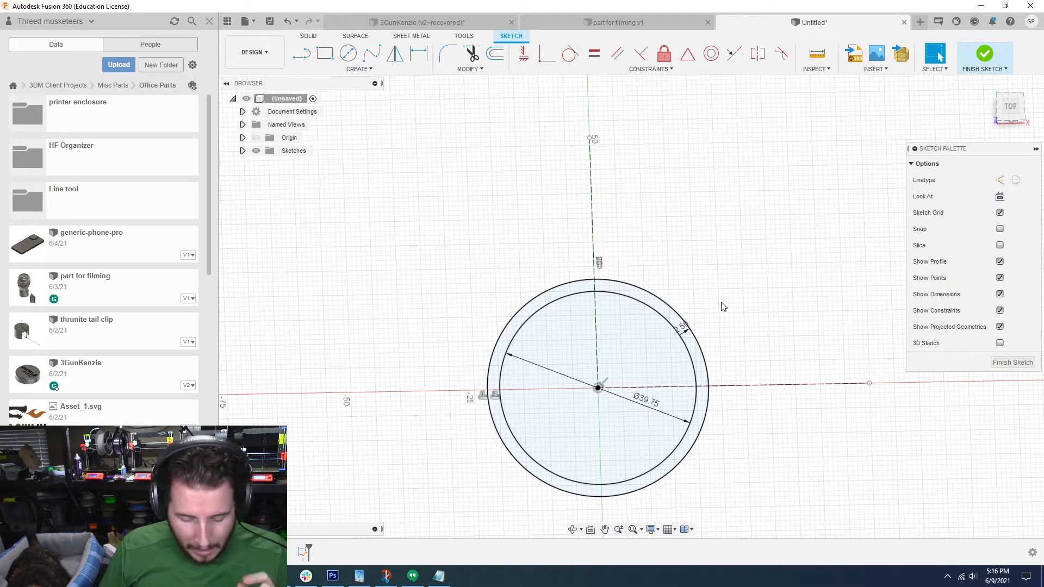
{"action": "key", "text": "l"}
{"action": "left_click", "coordinate": [490, 364]}
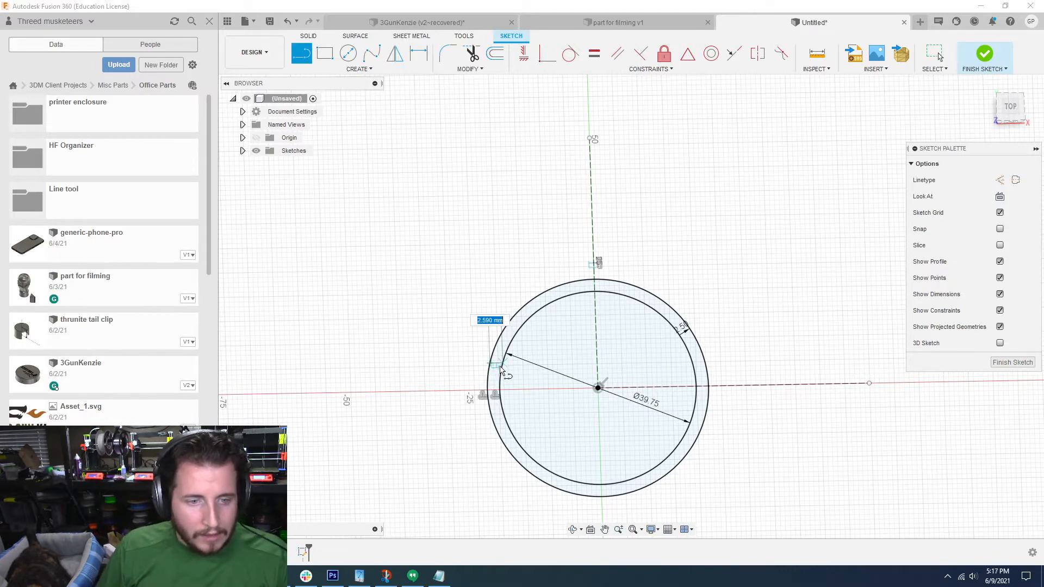
{"action": "scroll", "coordinate": [489, 353], "scroll_direction": "up", "scroll_amount": 3}
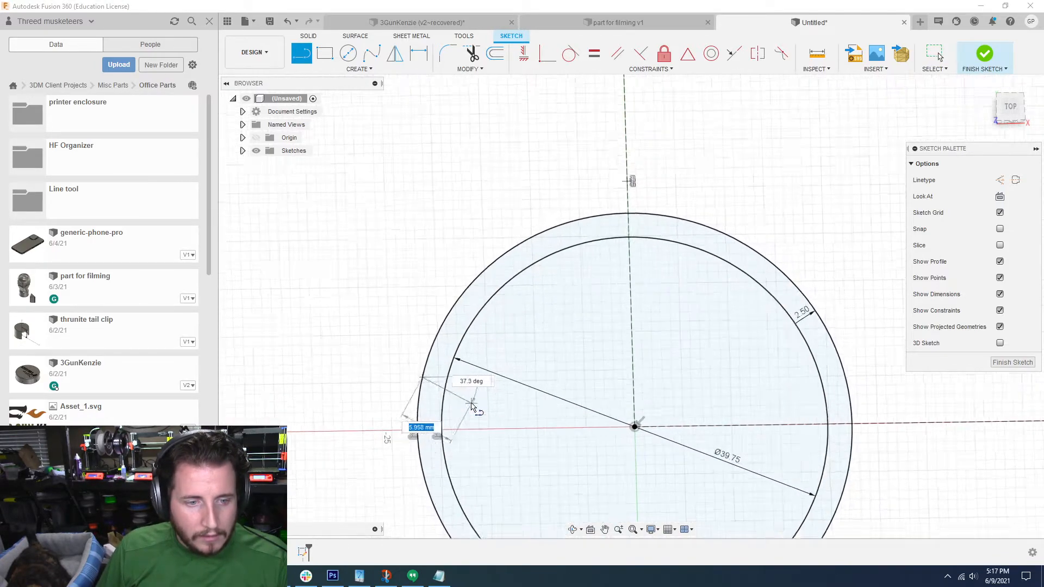
{"action": "scroll", "coordinate": [472, 407], "scroll_direction": "up", "scroll_amount": 2}
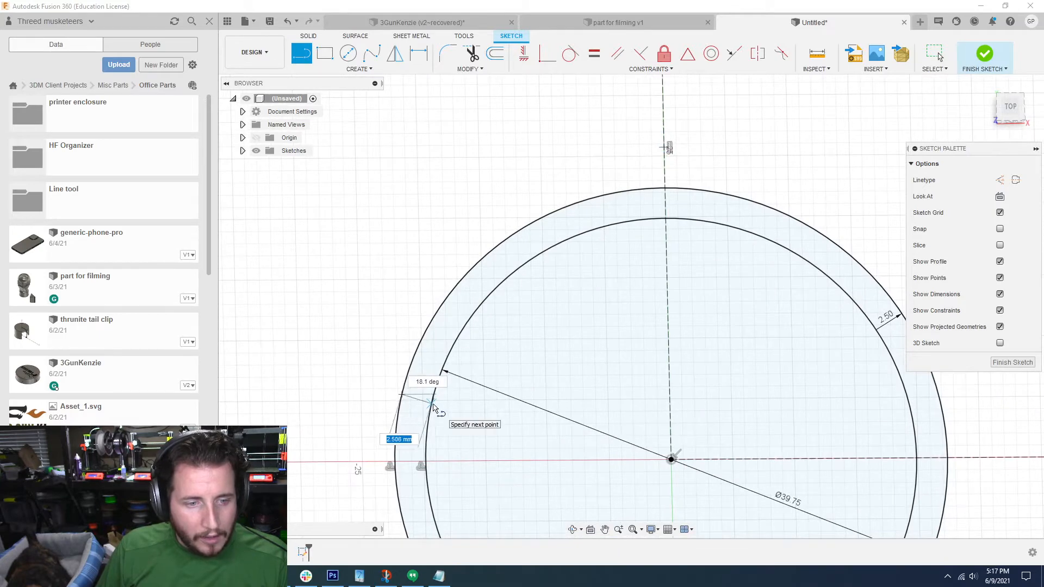
{"action": "left_click", "coordinate": [434, 408]}
{"action": "scroll", "coordinate": [685, 381], "scroll_direction": "down", "scroll_amount": 2}
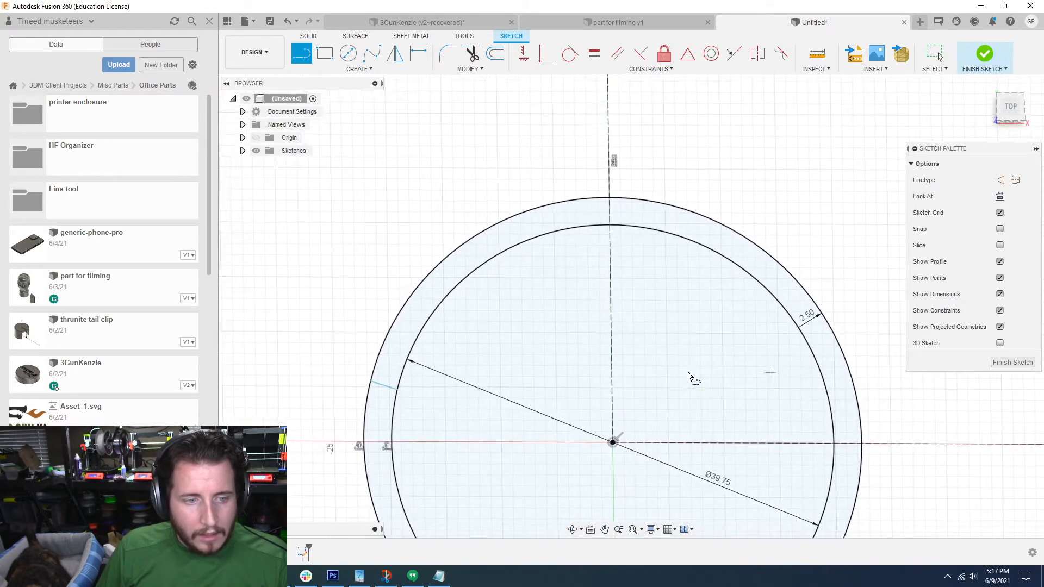
{"action": "scroll", "coordinate": [653, 375], "scroll_direction": "down", "scroll_amount": 1}
{"action": "scroll", "coordinate": [427, 384], "scroll_direction": "up", "scroll_amount": 1}
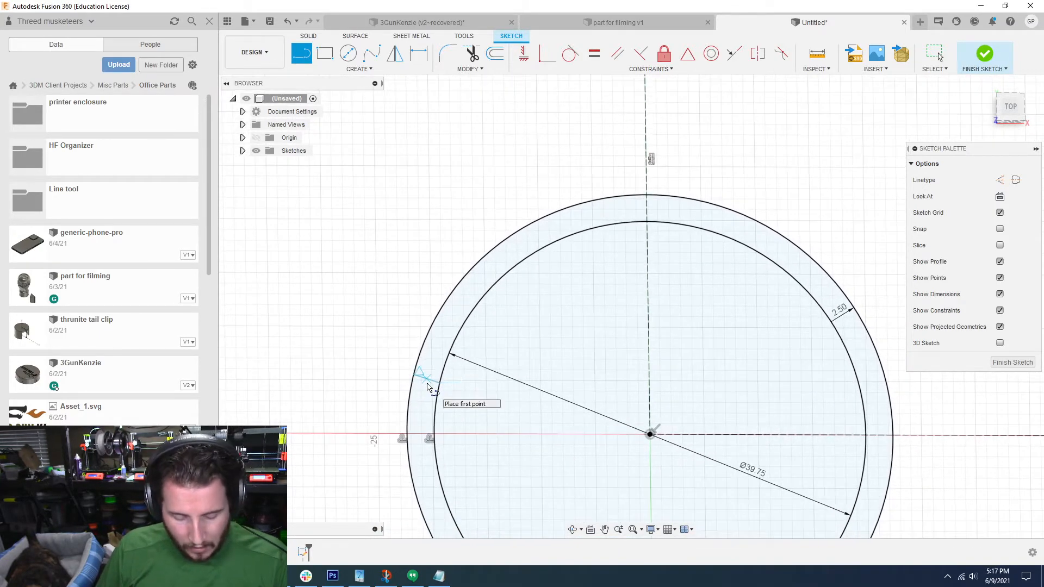
{"action": "key", "text": "Escape"}
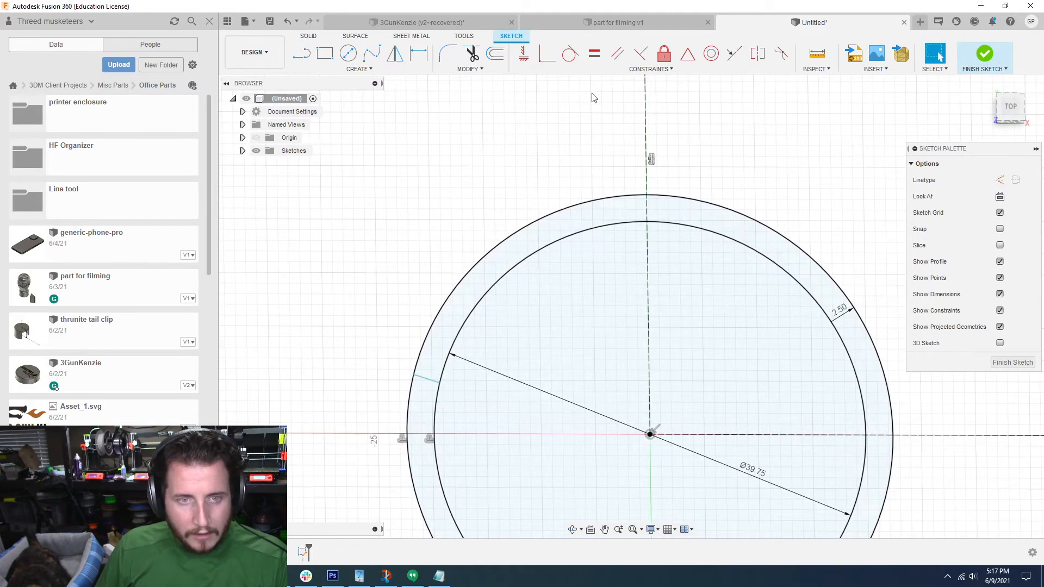
{"action": "scroll", "coordinate": [594, 62], "scroll_direction": "up", "scroll_amount": 3}
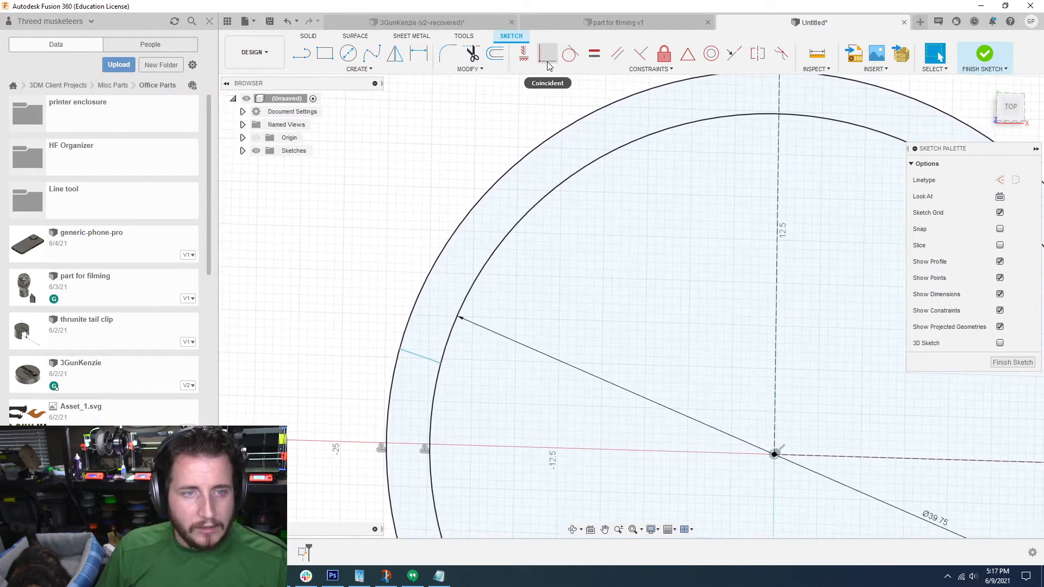
{"action": "scroll", "coordinate": [429, 368], "scroll_direction": "down", "scroll_amount": 2}
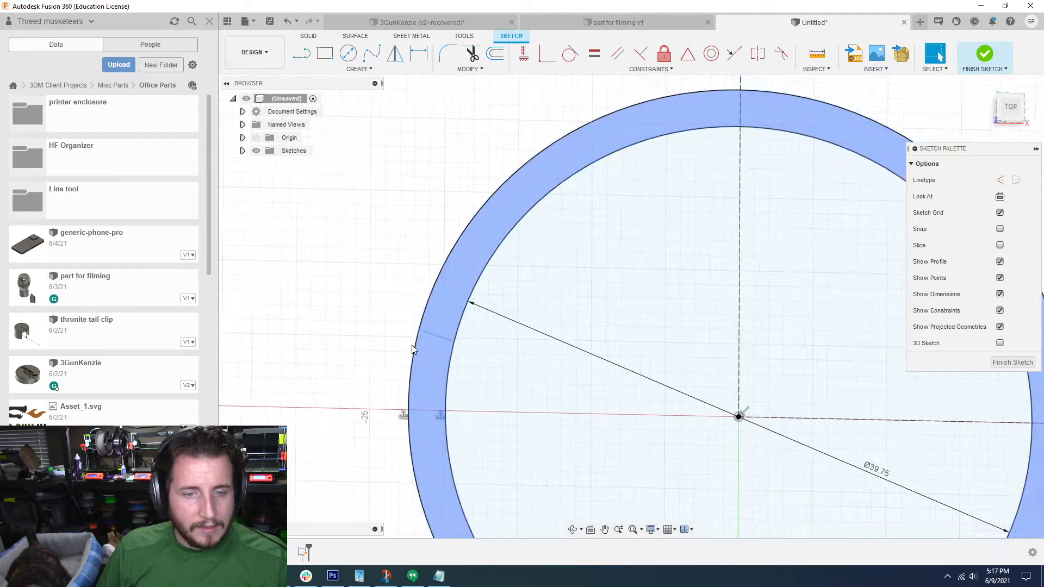
{"action": "left_click", "coordinate": [452, 328]}
{"action": "key", "text": "d"}
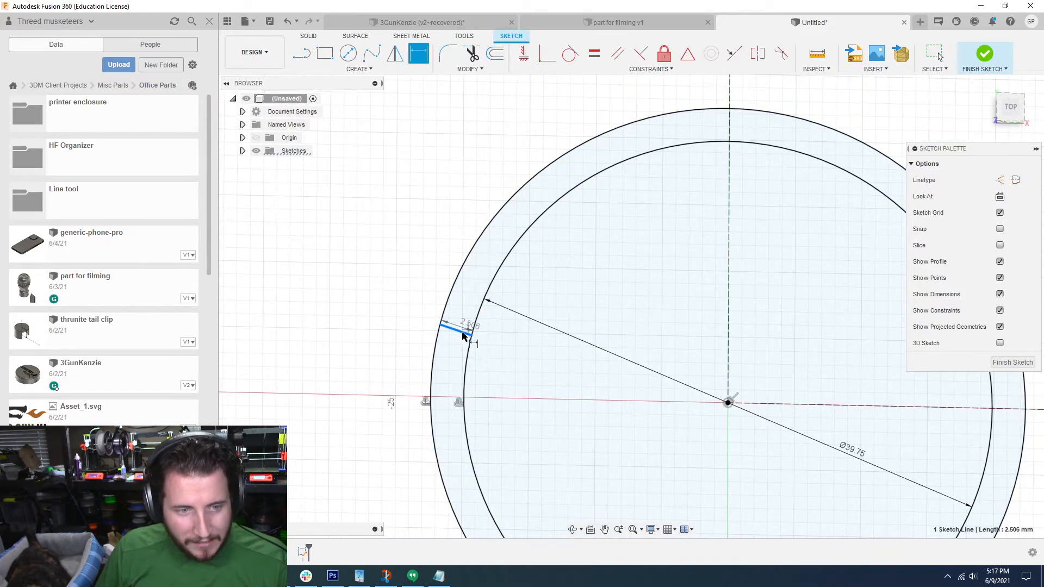
{"action": "left_click", "coordinate": [728, 403]}
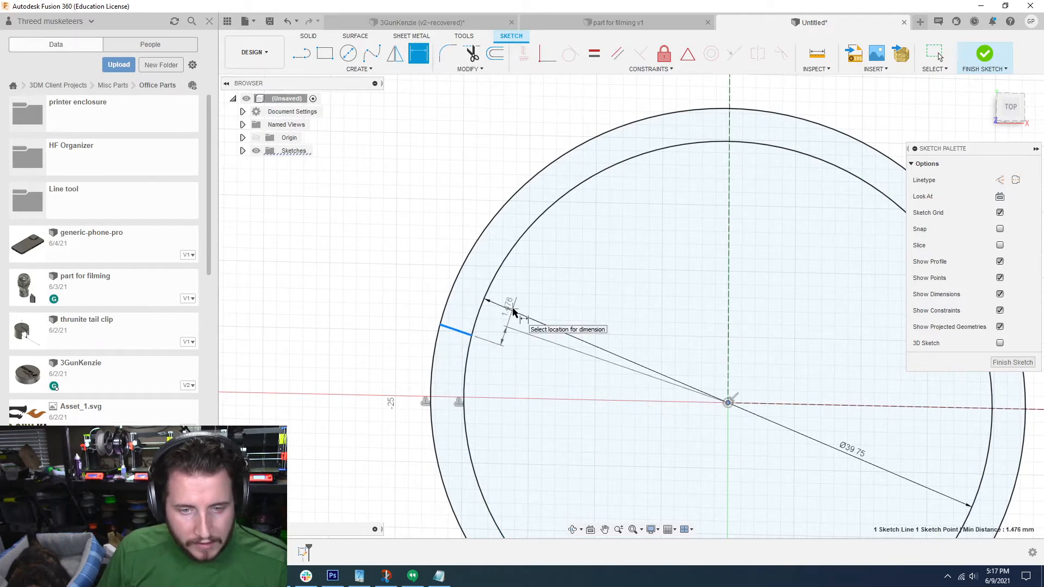
{"action": "key", "text": "Escape"}
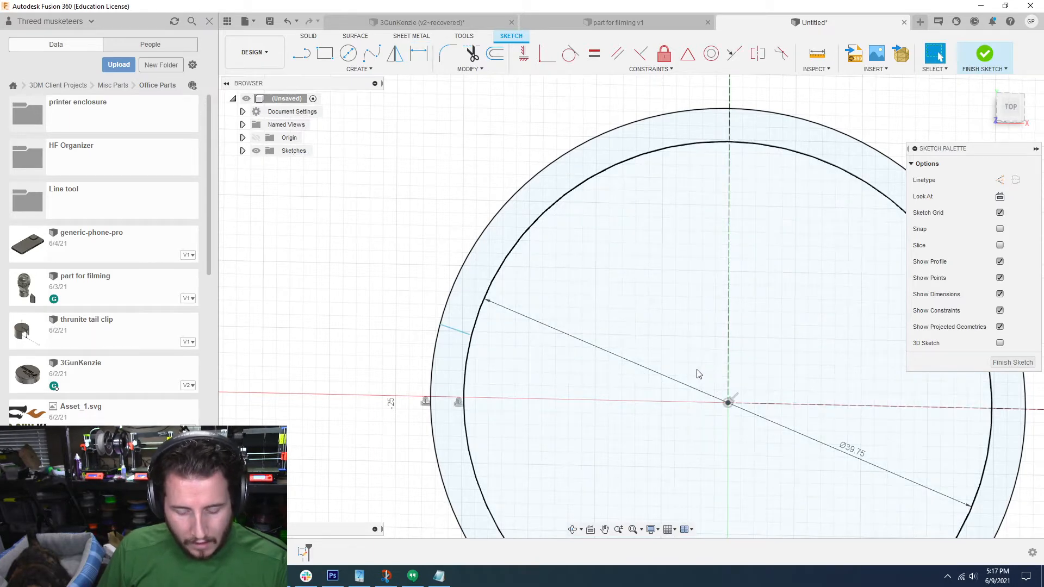
Step: Dimension the angle between the short ring line and the vertical construction line and set it to 90 degrees
{"action": "key", "text": "d"}
{"action": "left_click", "coordinate": [456, 329]}
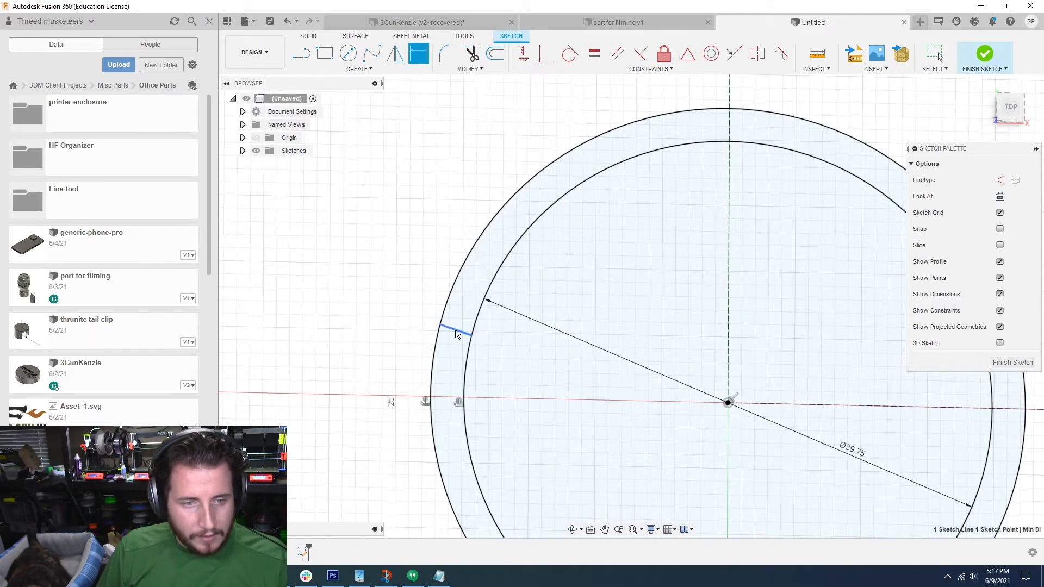
{"action": "left_click", "coordinate": [729, 298]}
{"action": "left_click", "coordinate": [636, 329]}
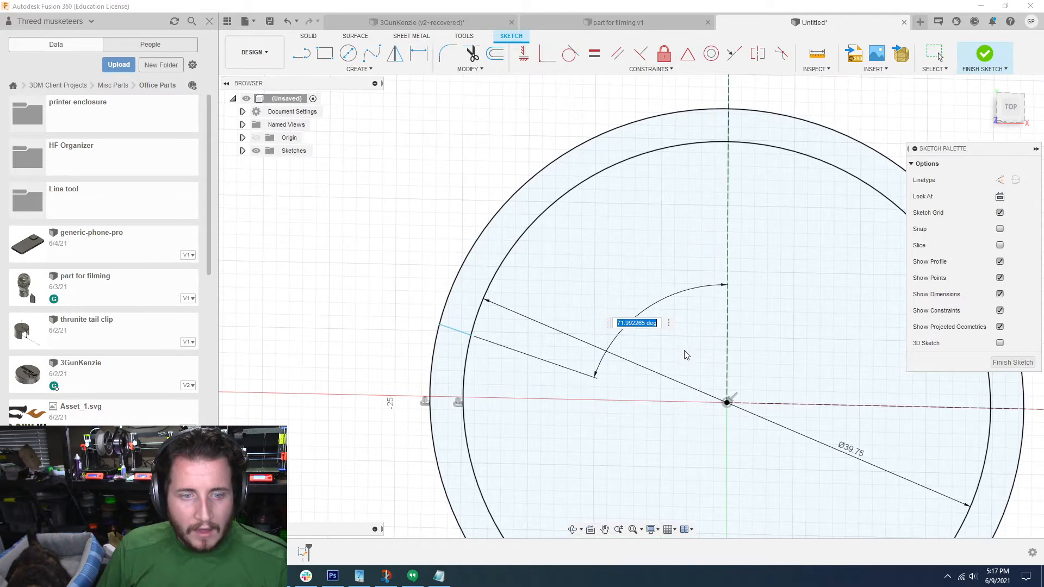
{"action": "scroll", "coordinate": [686, 356], "scroll_direction": "down", "scroll_amount": 3}
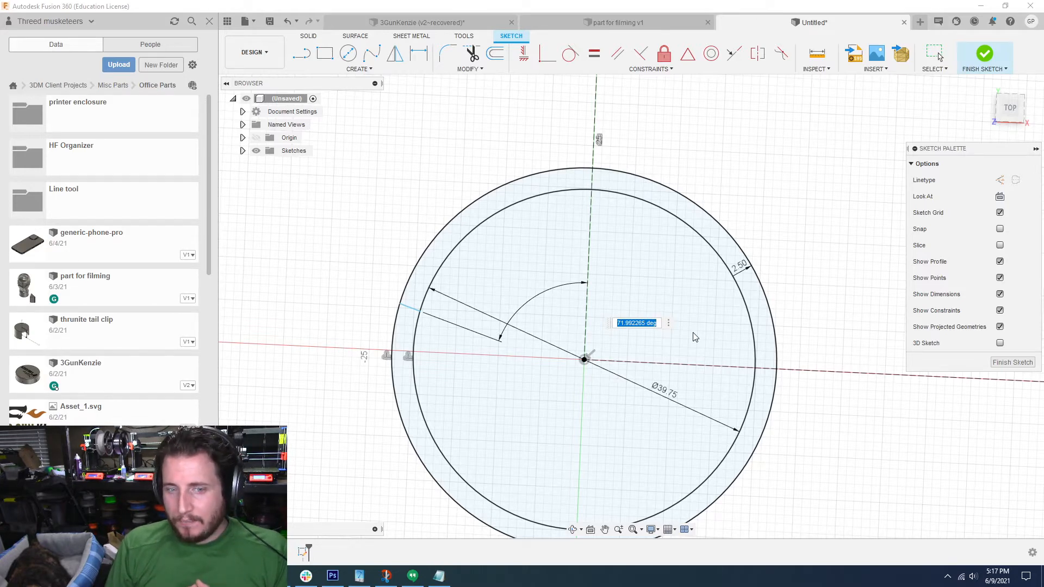
{"action": "type", "text": "90"}
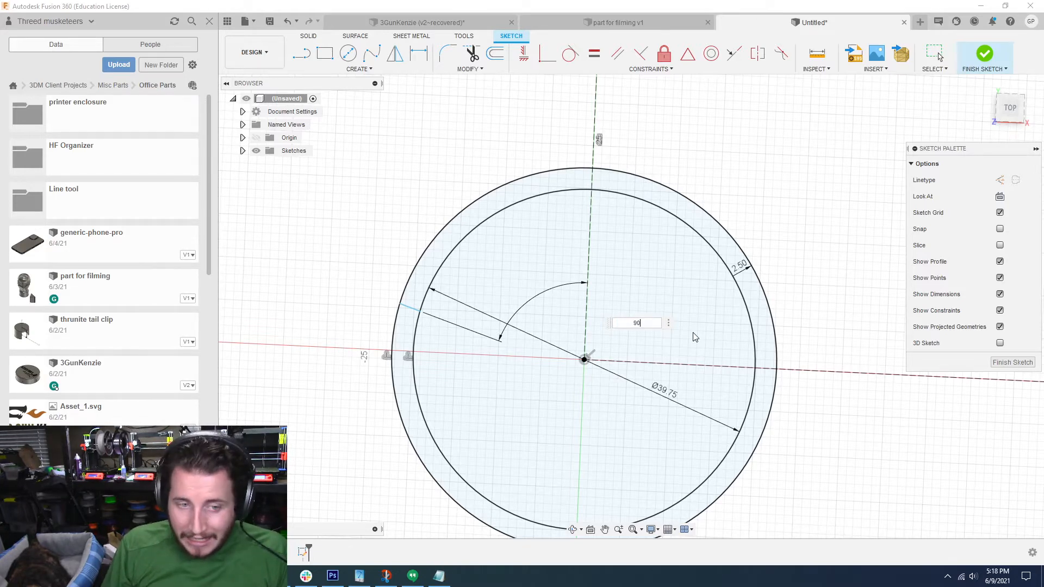
{"action": "key", "text": "Return"}
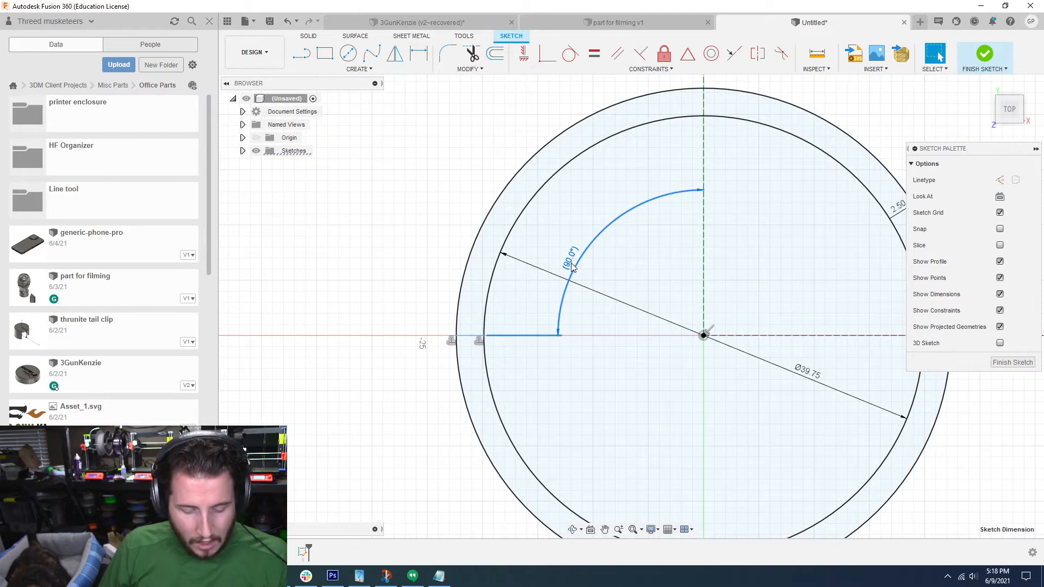
Step: Replace the driven angle dimension between the short ring line and the vertical construction line with a driving one set to 70 degrees
{"action": "key", "text": "Delete"}
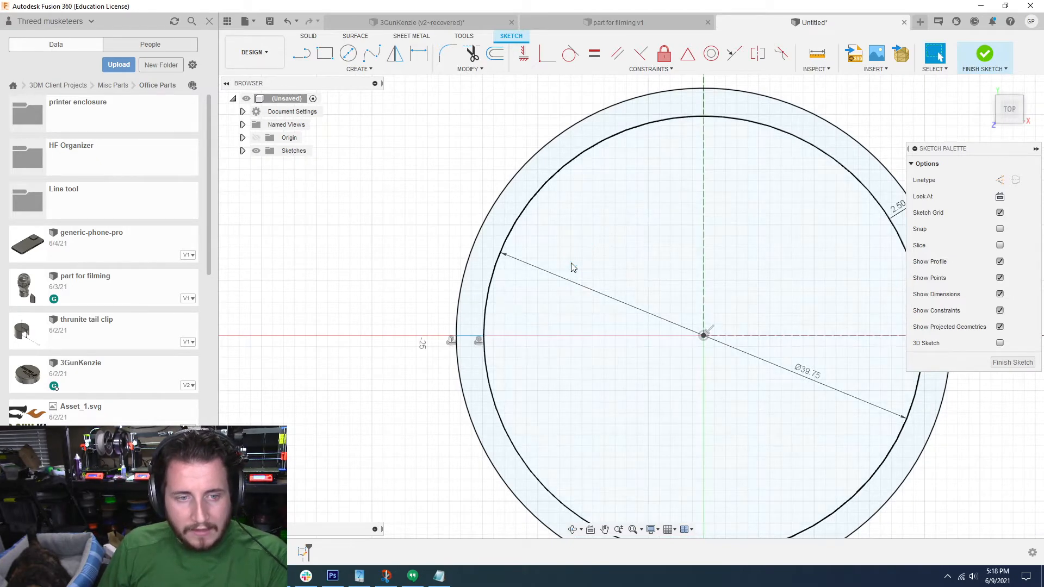
{"action": "key", "text": "d"}
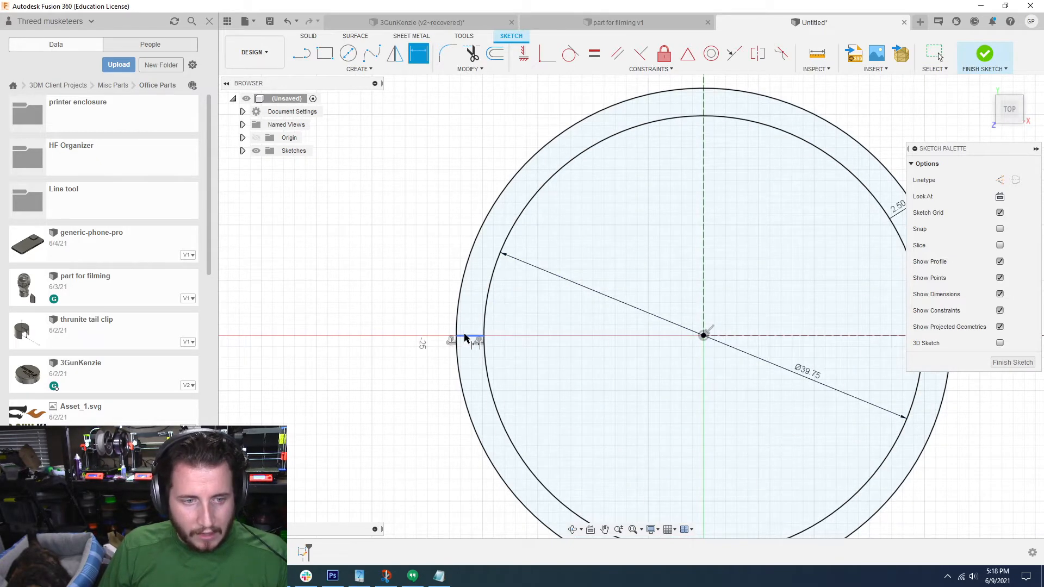
{"action": "left_click", "coordinate": [471, 337]}
{"action": "left_click", "coordinate": [703, 310]}
{"action": "left_click", "coordinate": [584, 282]}
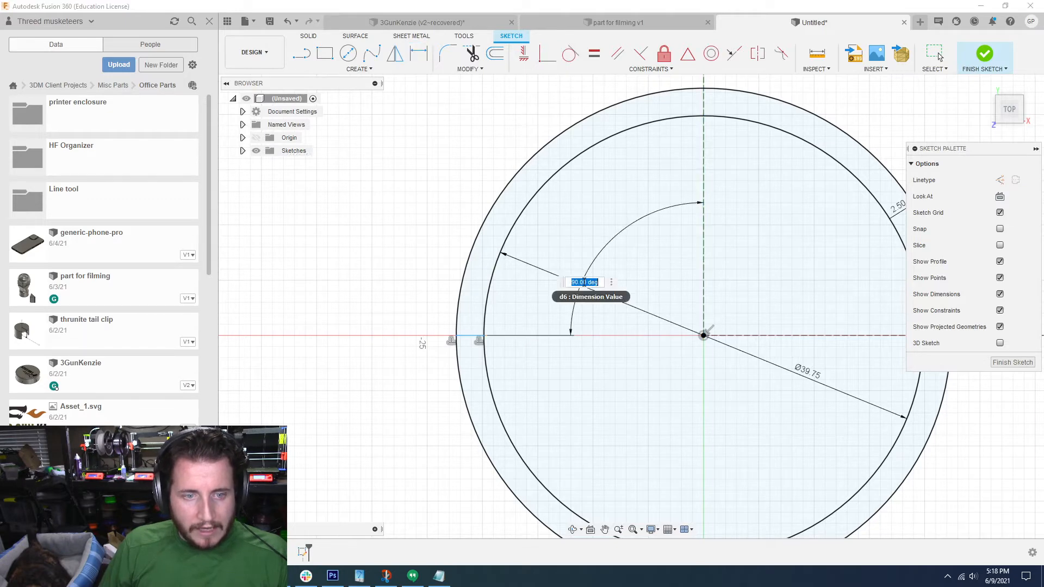
{"action": "type", "text": "70"}
{"action": "key", "text": "Return"}
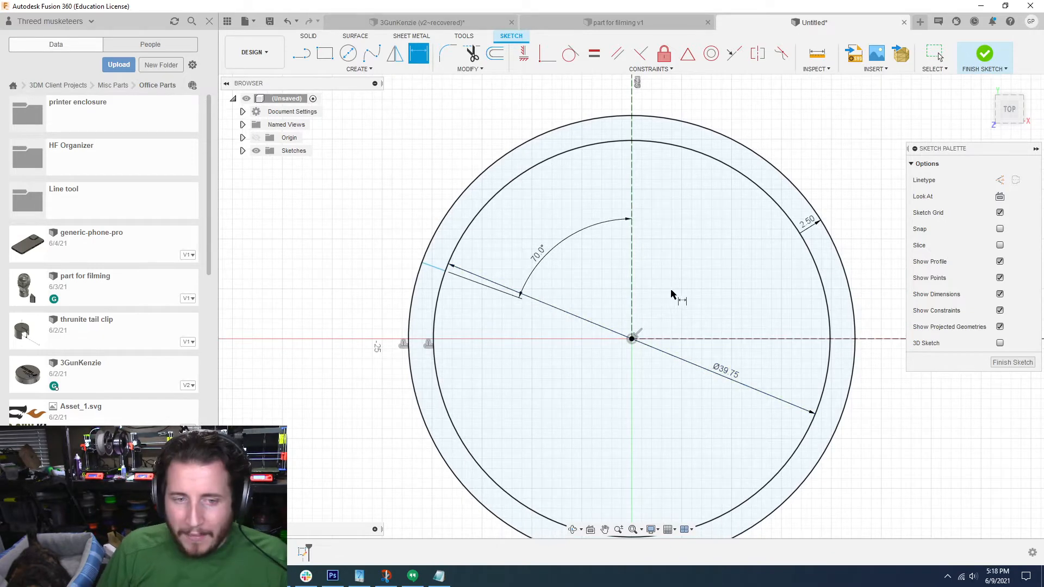
Step: Set the angle between the short ring line and the vertical construction line to 75 degrees
{"action": "double_click", "coordinate": [539, 256]}
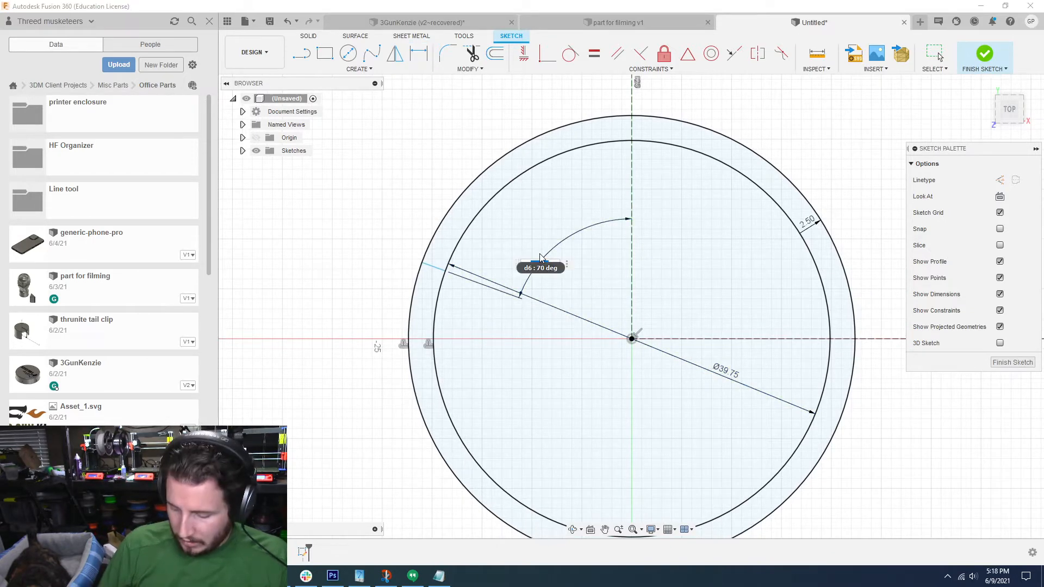
{"action": "key", "text": "Return"}
{"action": "key", "text": "d"}
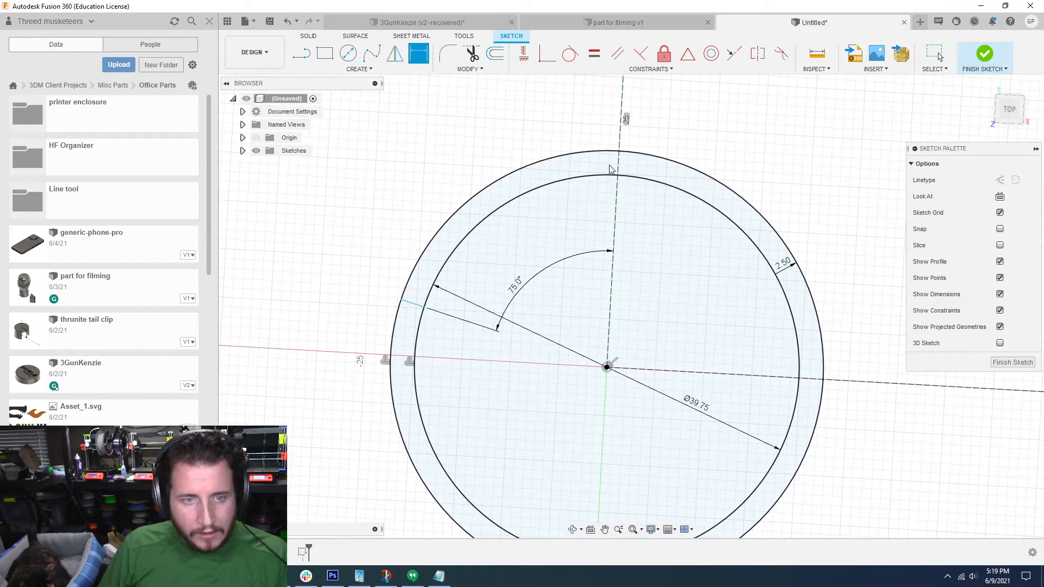
Step: Draw a line across the ring parallel to the vertical construction line, on its negative X side, and dimension it 2.5 mm from that line
{"action": "key", "text": "l"}
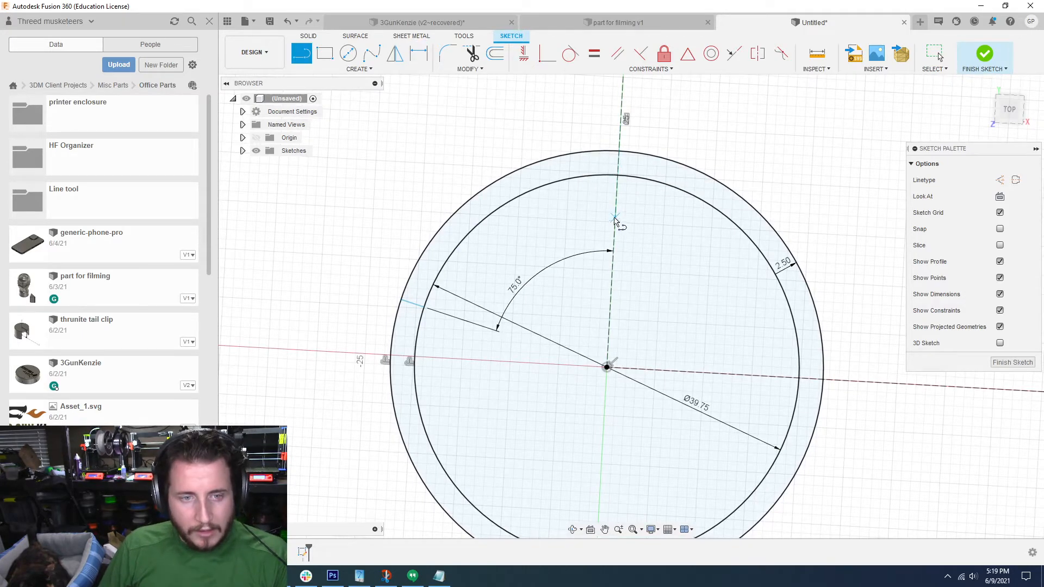
{"action": "left_click", "coordinate": [590, 154]}
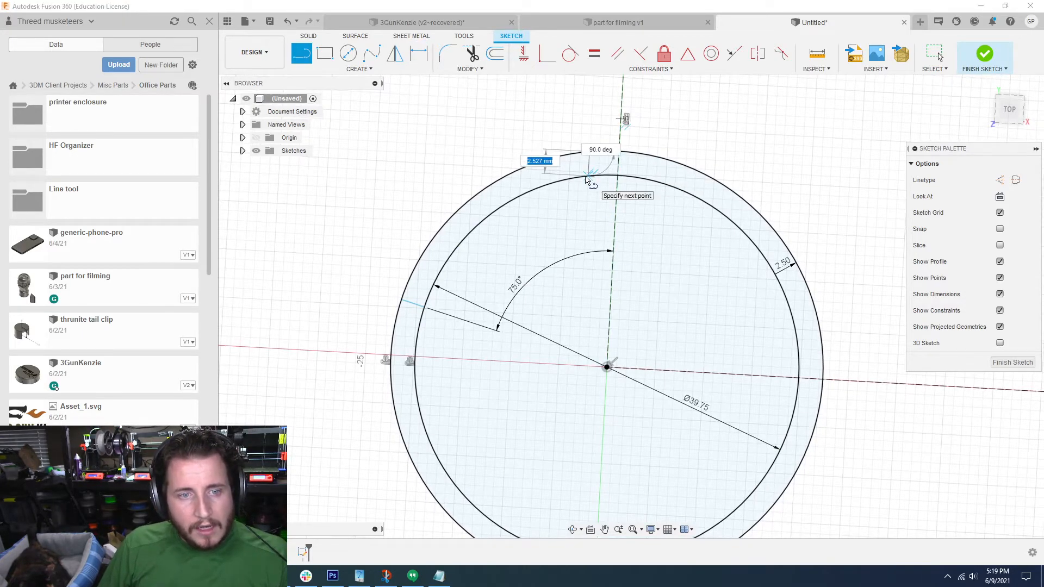
{"action": "left_click", "coordinate": [585, 177]}
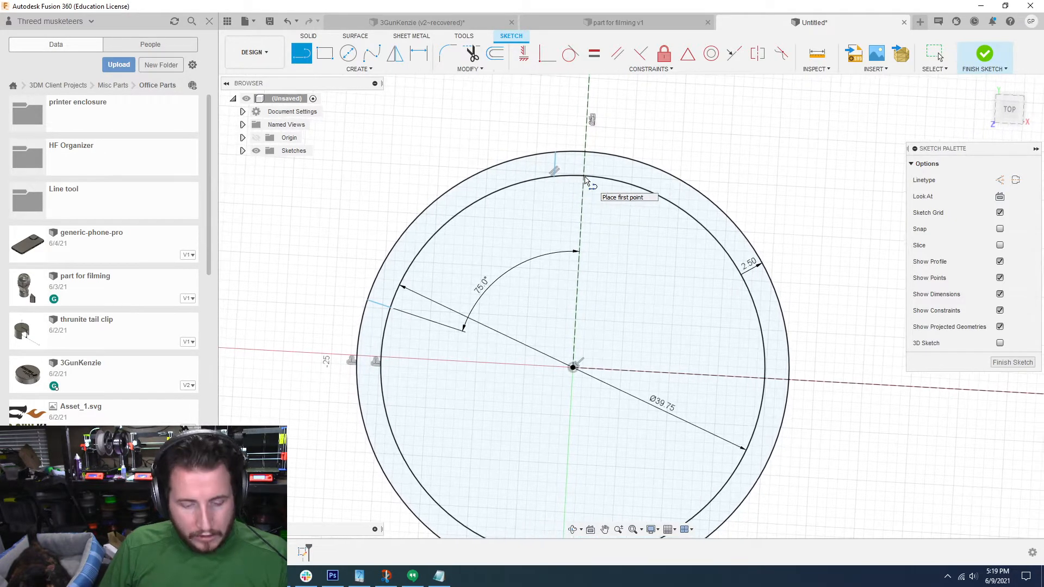
{"action": "key", "text": "Escape"}
Step: Mirror the two short ring lines across the vertical construction line
{"action": "left_click", "coordinate": [395, 53]}
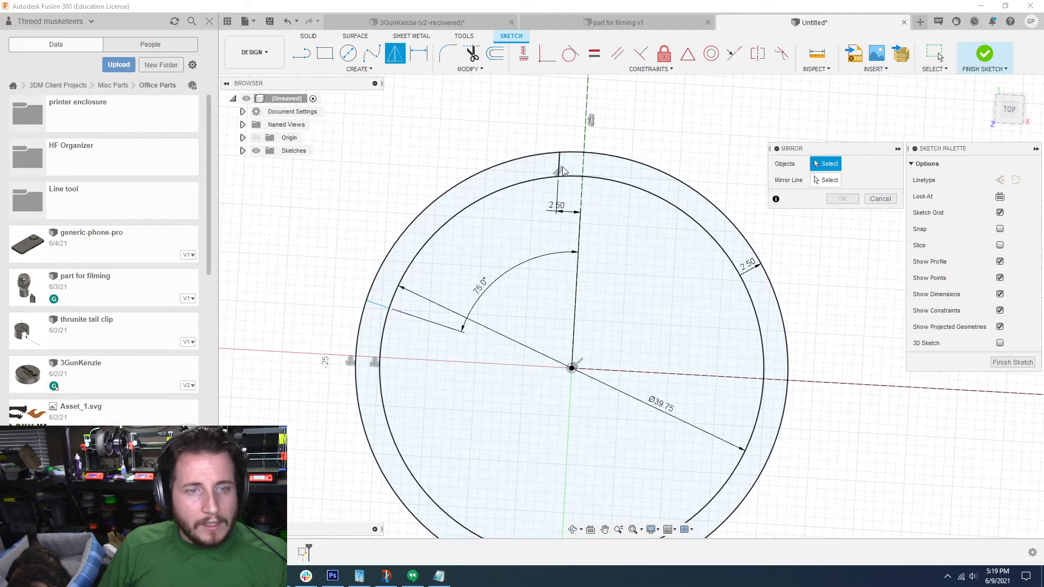
{"action": "left_click", "coordinate": [377, 308]}
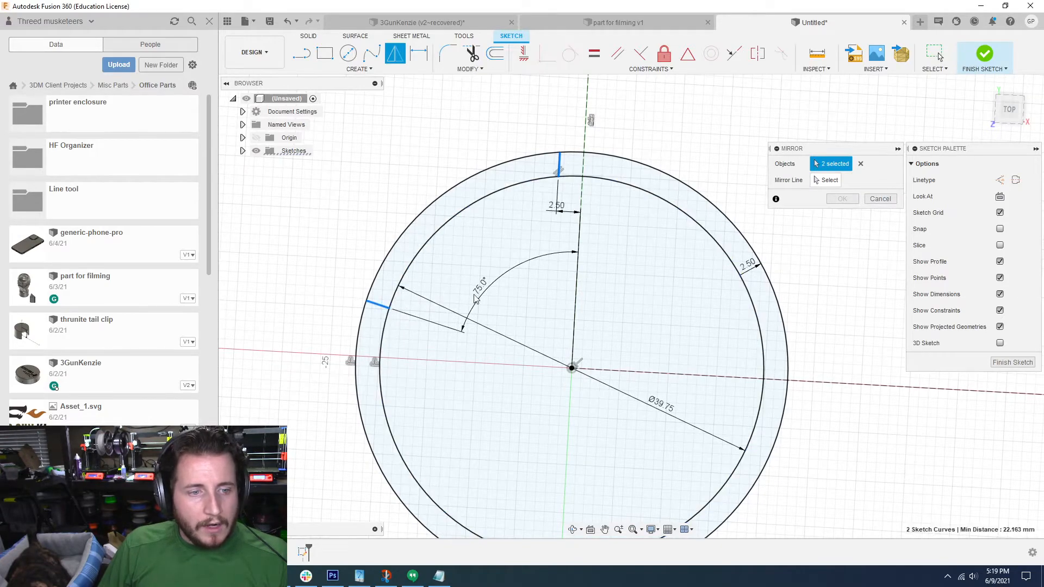
{"action": "left_click", "coordinate": [816, 179]}
{"action": "left_click", "coordinate": [586, 130]}
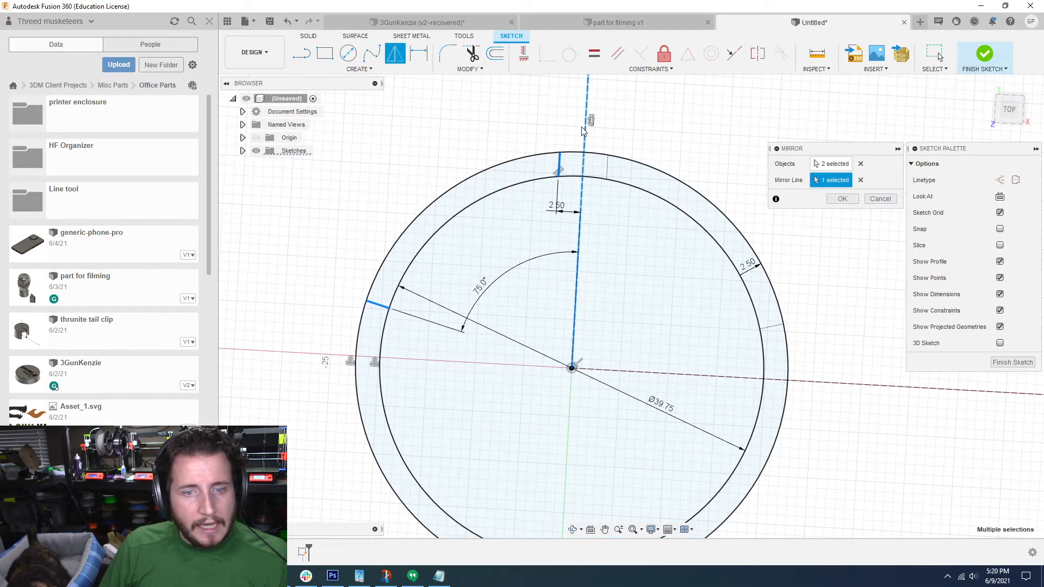
{"action": "left_click", "coordinate": [841, 199]}
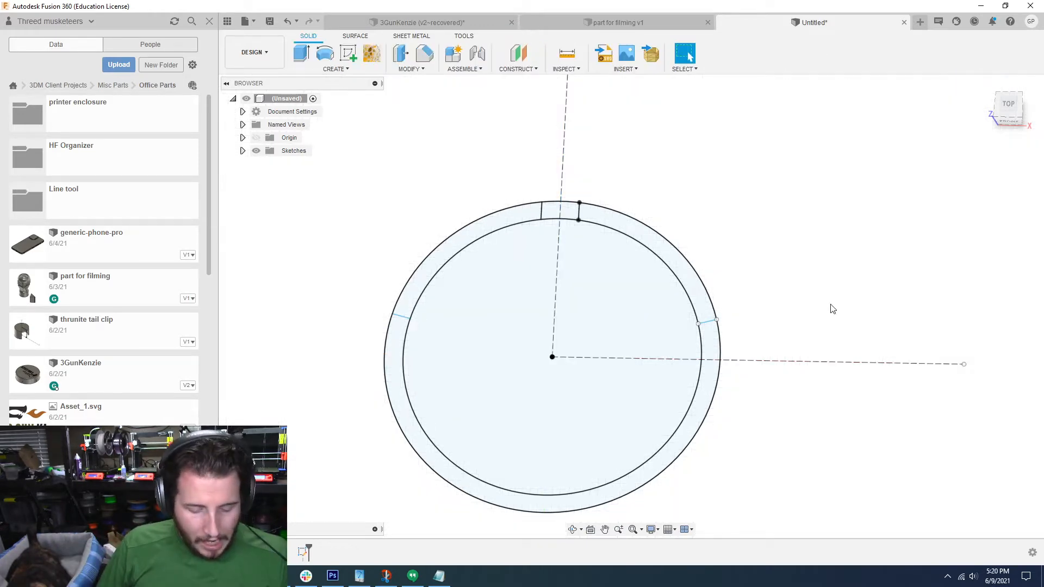
Step: Extrude all five sketch profiles, the inner circle and every ring segment, as a new body with a distance of -2.5 mm
{"action": "key", "text": "e"}
{"action": "left_click", "coordinate": [392, 356]}
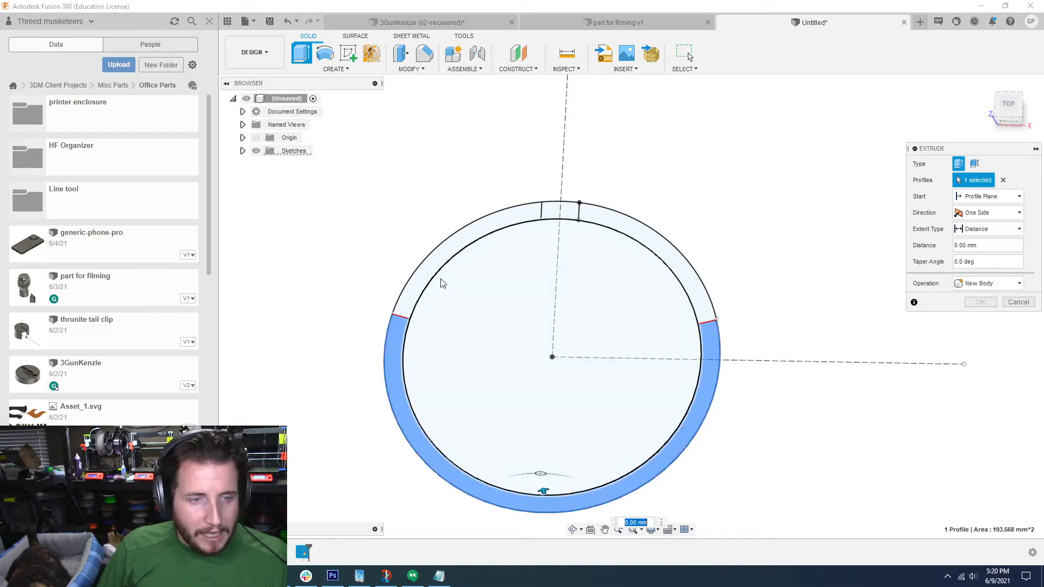
{"action": "left_click", "coordinate": [416, 275]}
{"action": "left_click", "coordinate": [545, 266]}
{"action": "left_click", "coordinate": [571, 210]}
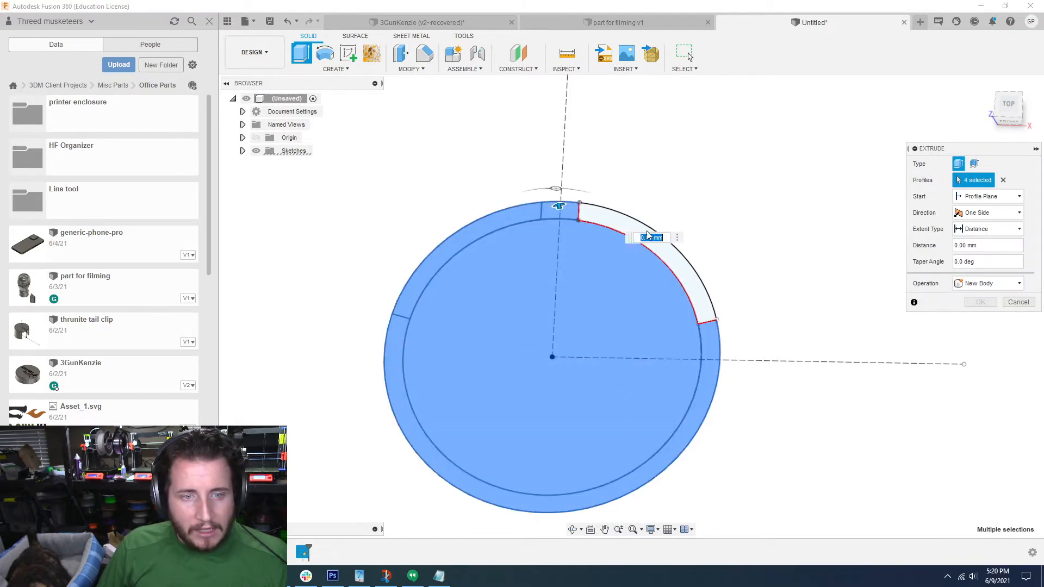
{"action": "left_click", "coordinate": [626, 229]}
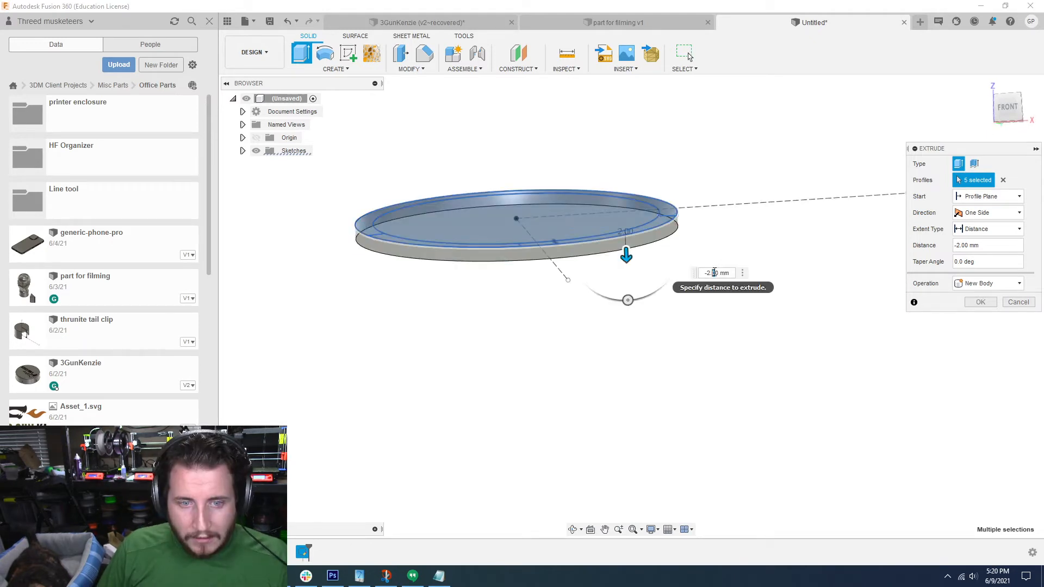
{"action": "key", "text": "Return"}
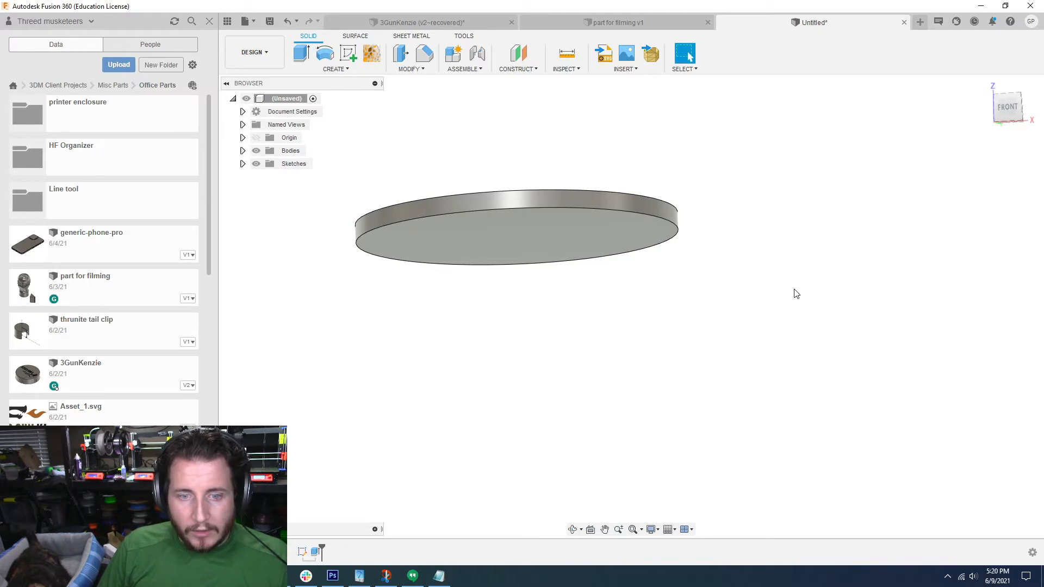
{"action": "middle_click_drag", "start_coordinate": [794, 290], "coordinate": [793, 299], "text": "shift"}
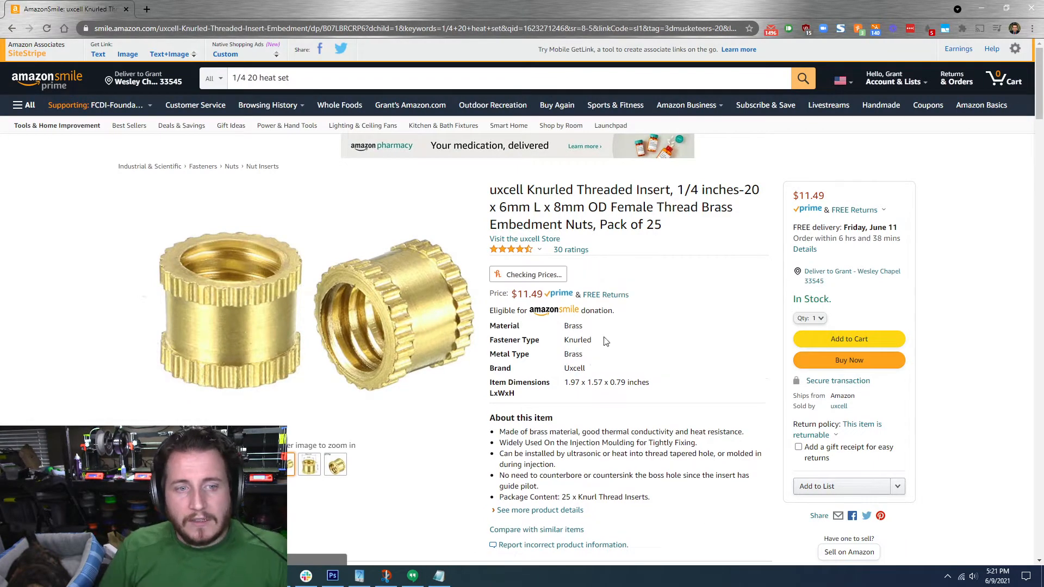
Step: Check the 1/4-20 threaded insert's size on its Amazon page and set the disc's extrusion distance to 8.5 mm in Fusion 360
{"action": "mouse_move", "coordinate": [356, 323]}
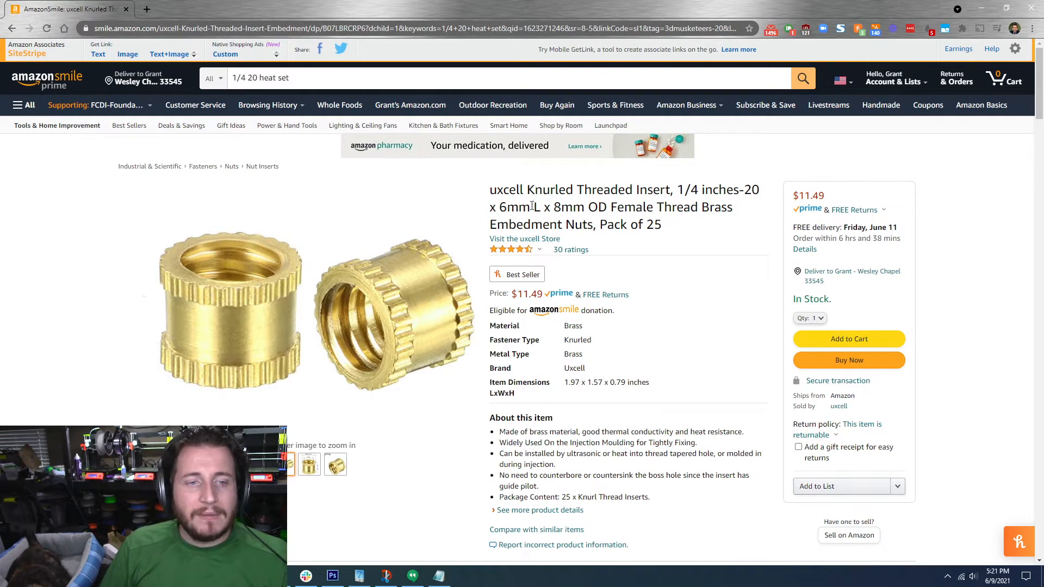
{"action": "left_click", "coordinate": [981, 7]}
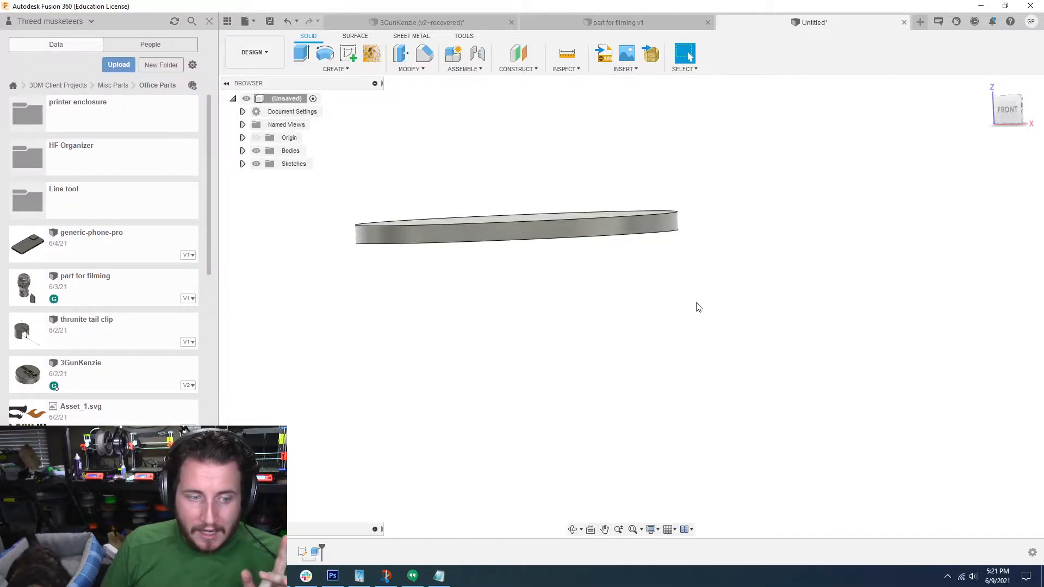
{"action": "double_click", "coordinate": [320, 553]}
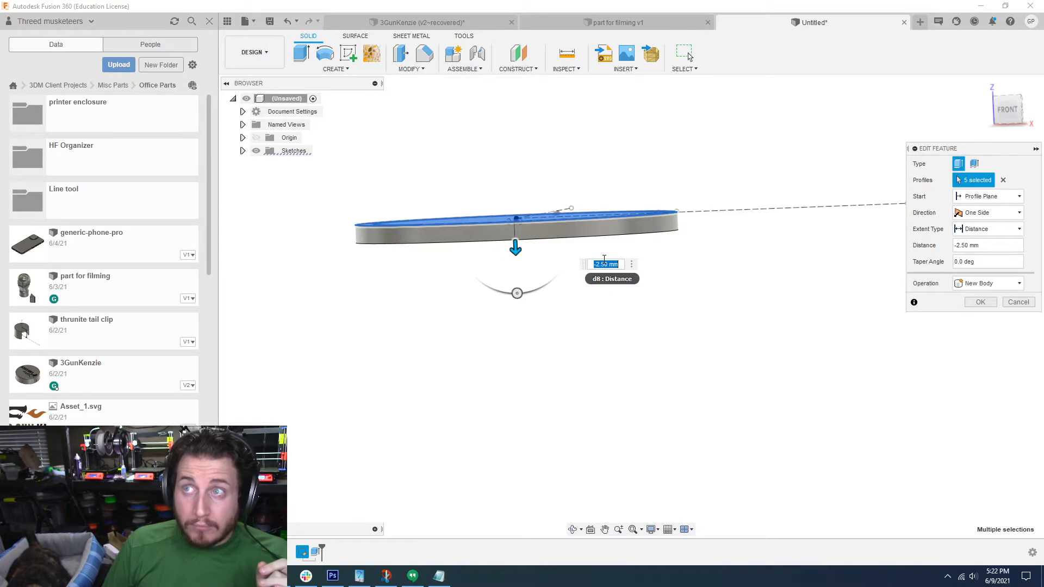
{"action": "type", "text": "8.5"}
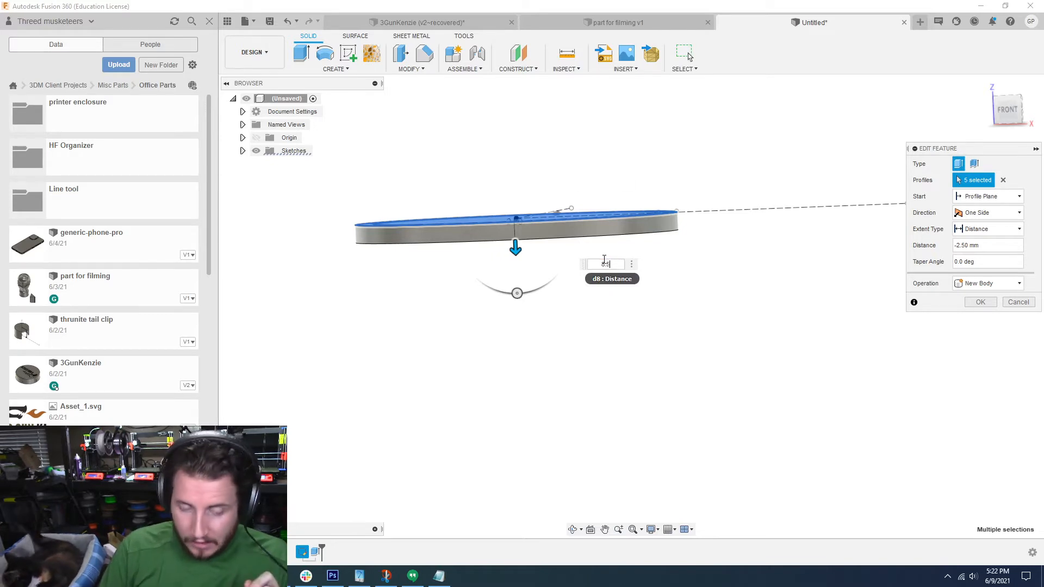
{"action": "key", "text": "Return"}
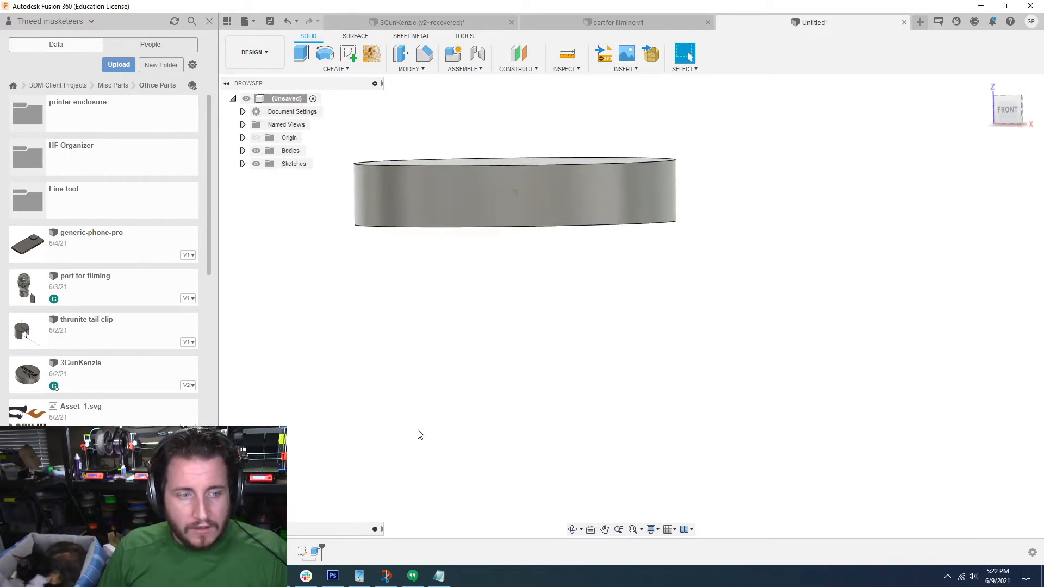
Step: Reverse the disc's extrusion so that it runs 8.5 mm below the sketch plane
{"action": "double_click", "coordinate": [316, 552]}
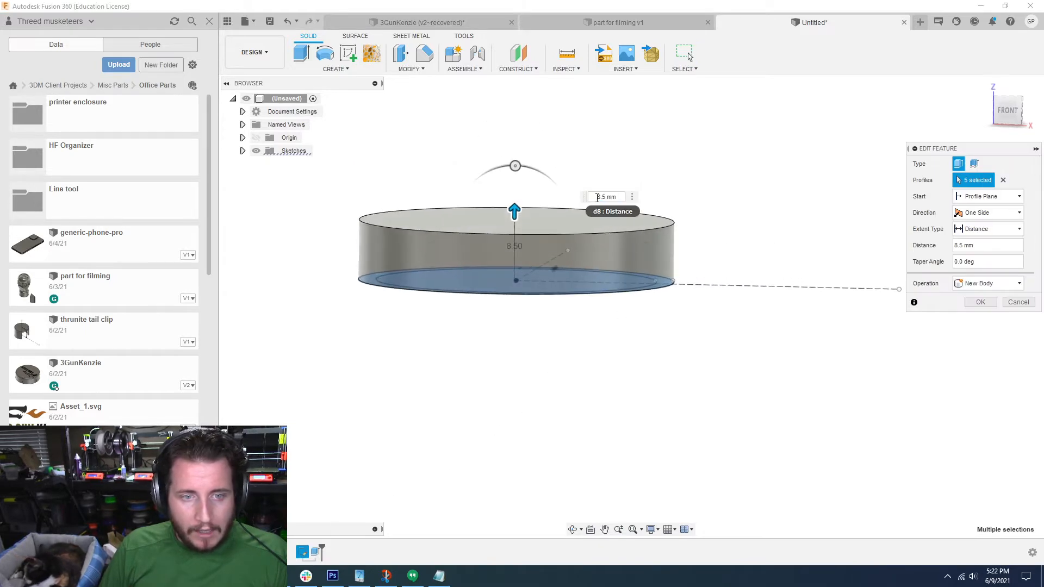
{"action": "key", "text": "Return"}
{"action": "middle_click_drag", "start_coordinate": [598, 200], "coordinate": [562, 239], "text": "shift"}
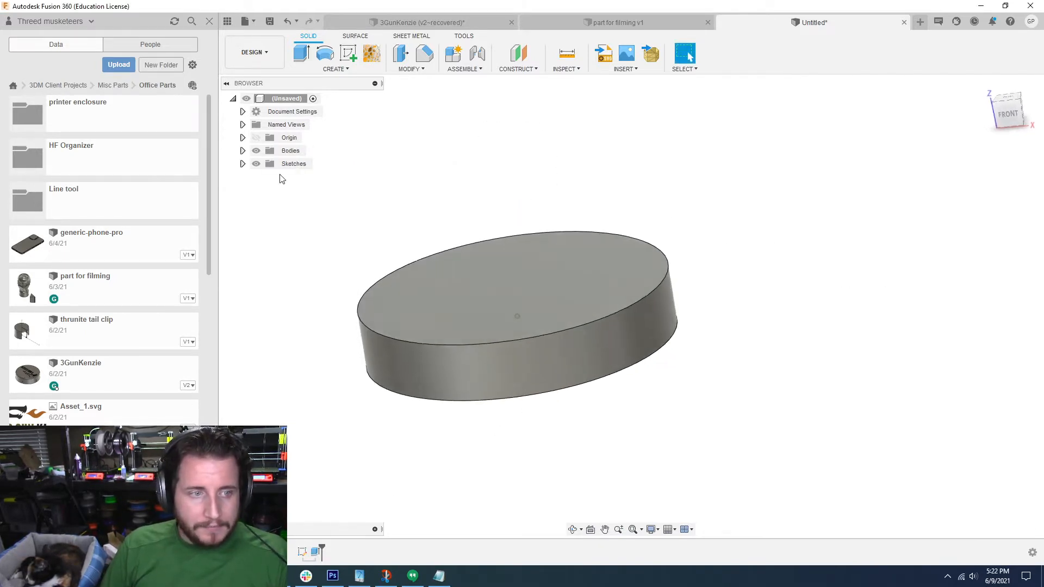
Step: Show the ring sketch on top of the disc and open it for editing
{"action": "left_click", "coordinate": [243, 165]}
{"action": "left_click", "coordinate": [265, 178]}
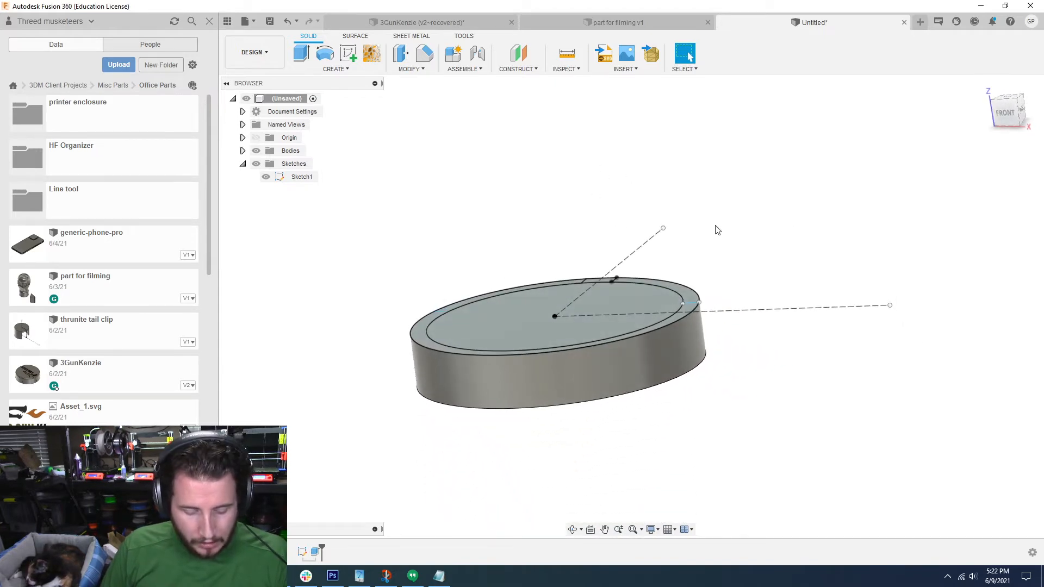
{"action": "double_click", "coordinate": [302, 552]}
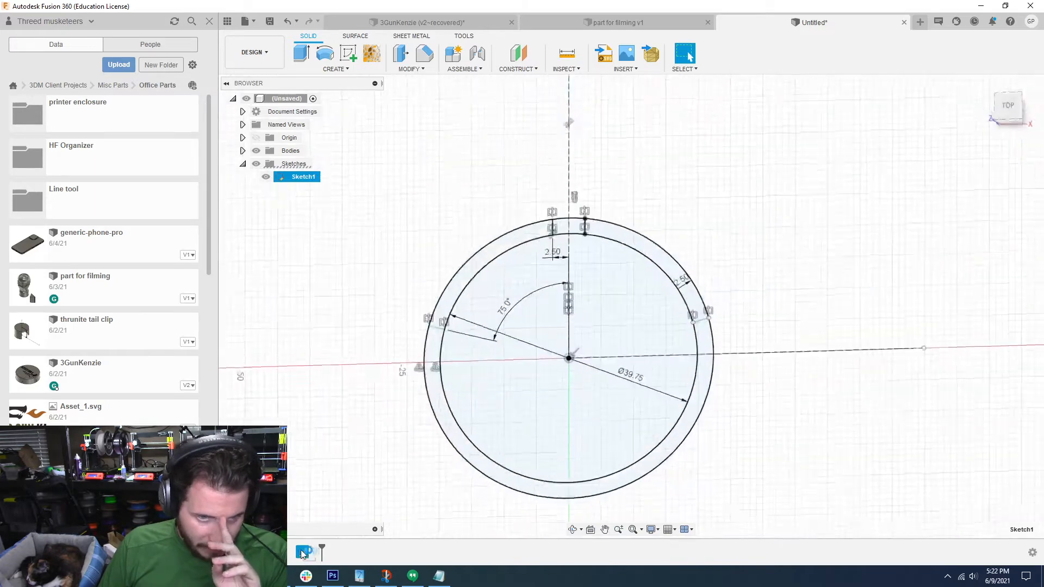
{"action": "left_click", "coordinate": [445, 441]}
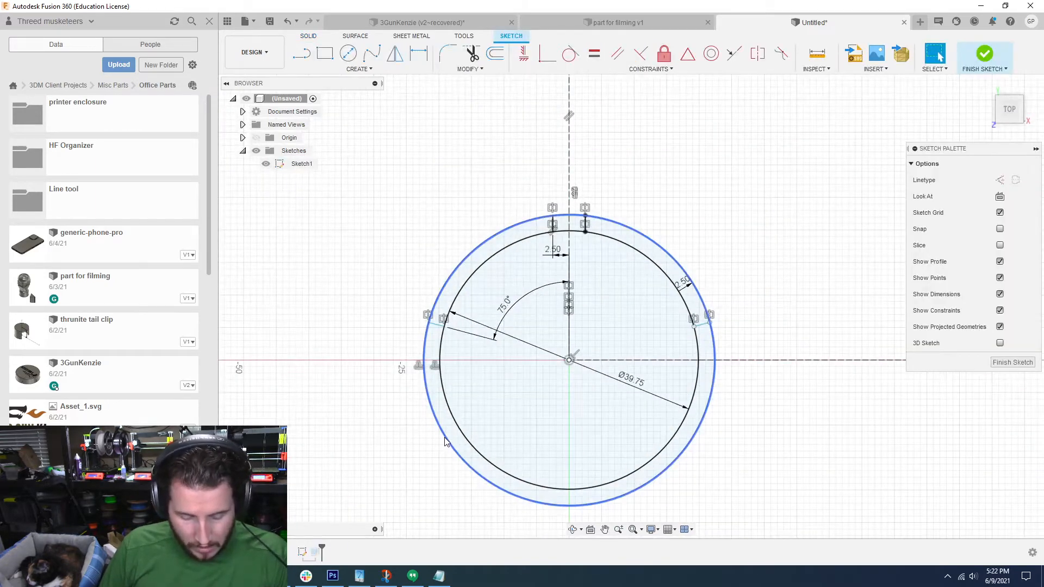
Step: Draw a circle with a diameter of 0.25 in centred on the origin
{"action": "key", "text": "c"}
{"action": "left_click", "coordinate": [570, 360]}
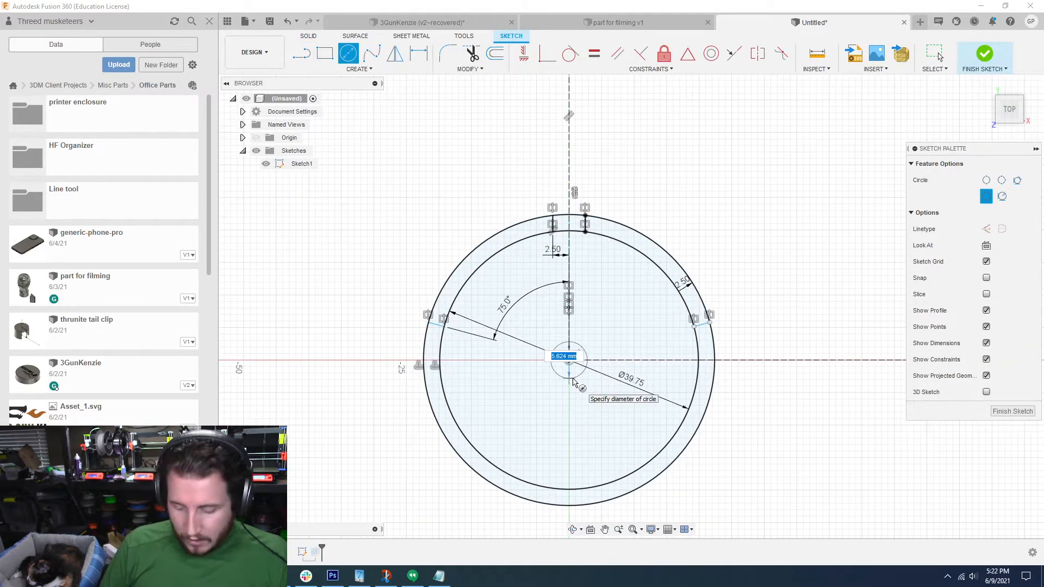
{"action": "type", "text": ".25i"}
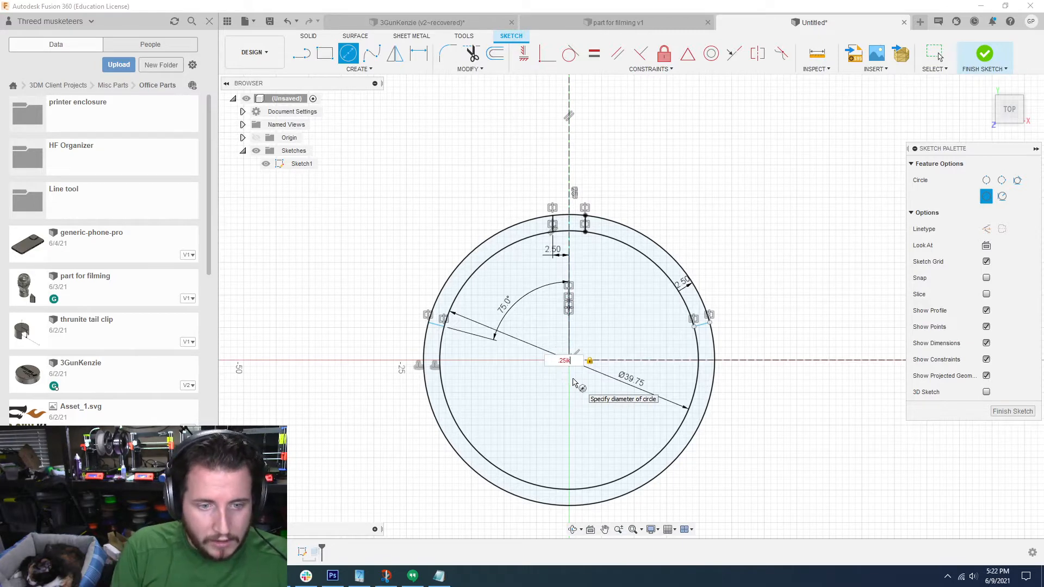
{"action": "type", "text": "n"}
{"action": "key", "text": "Return"}
{"action": "key", "text": "Escape"}
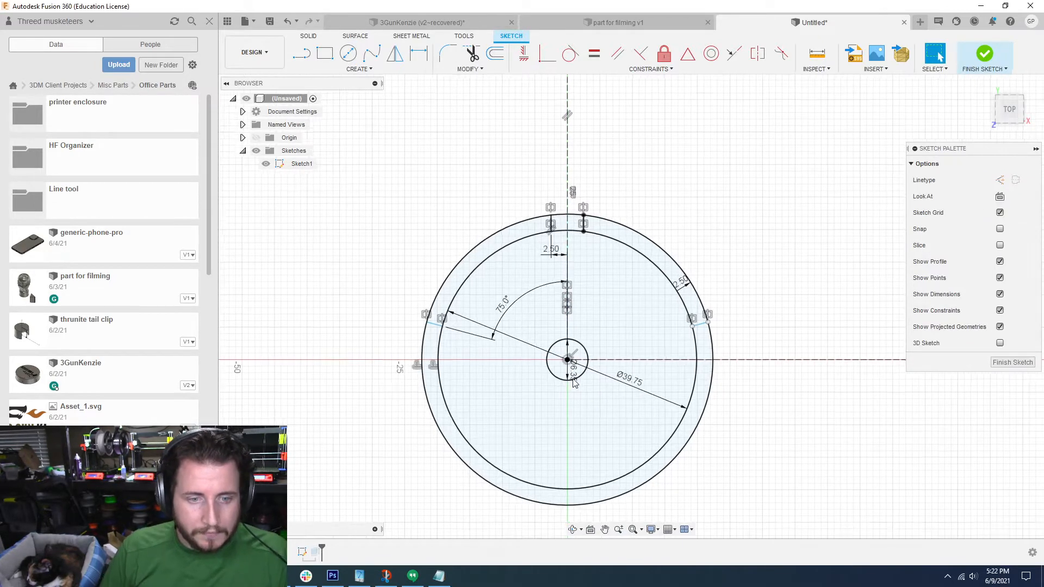
Step: Draw a second circle with a diameter of 7.5 mm centred on the origin, around the 0.25 in circle
{"action": "key", "text": "c"}
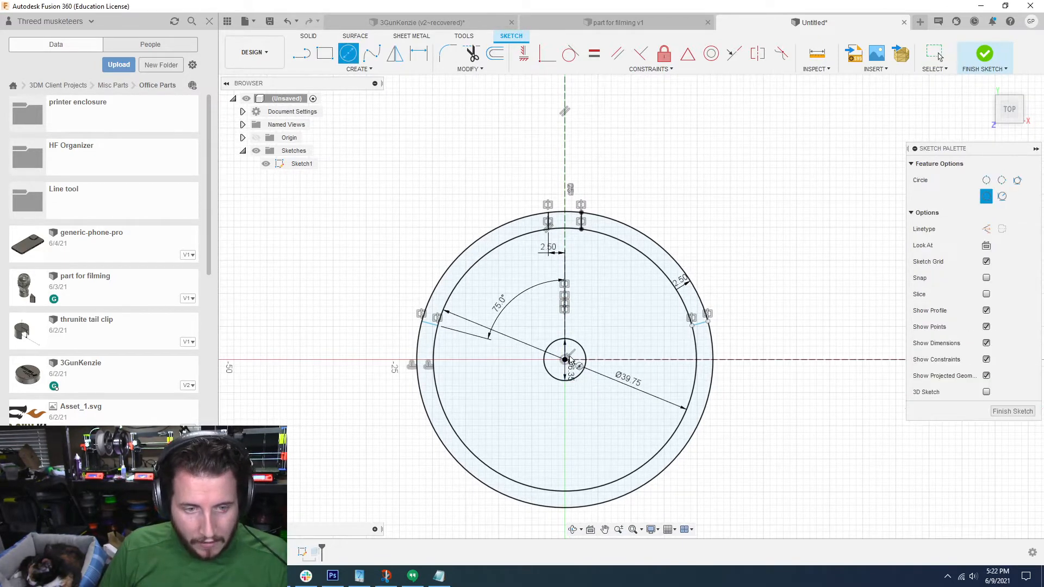
{"action": "left_click", "coordinate": [565, 360]}
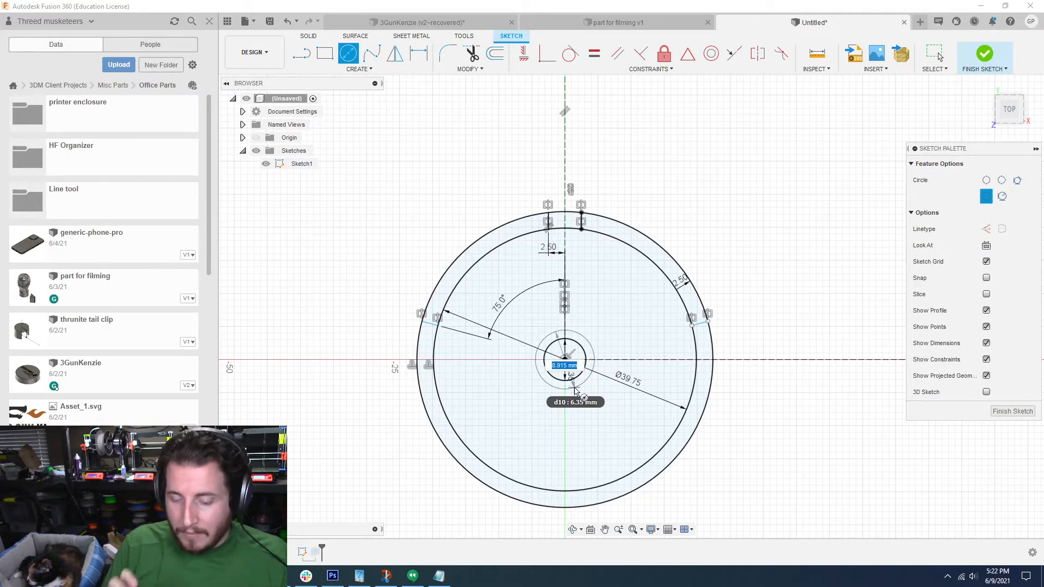
{"action": "type", "text": "7.5m"}
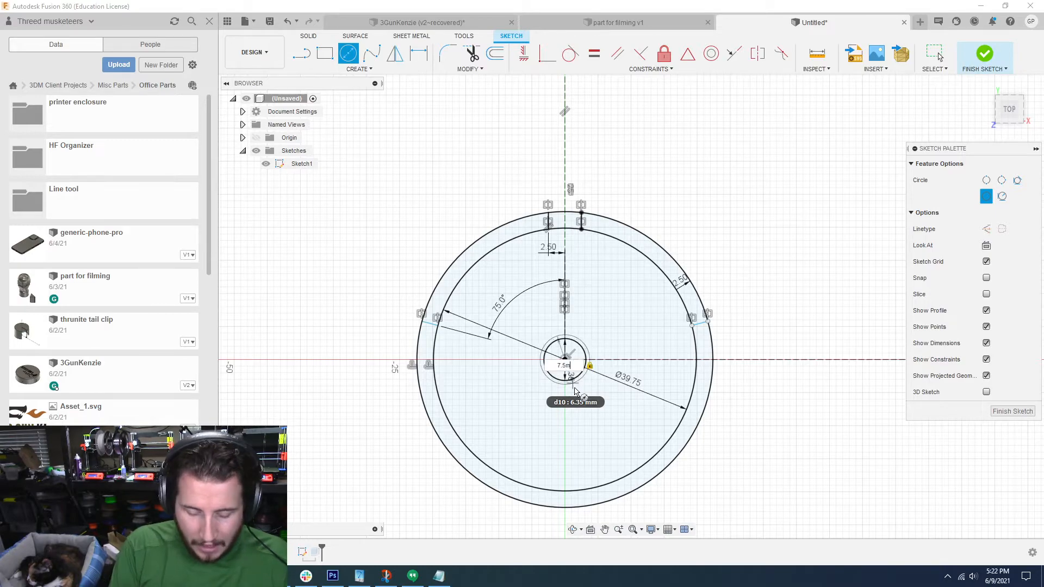
{"action": "key", "text": "Return"}
{"action": "key", "text": "Escape"}
{"action": "scroll", "coordinate": [577, 388], "scroll_direction": "up", "scroll_amount": 5}
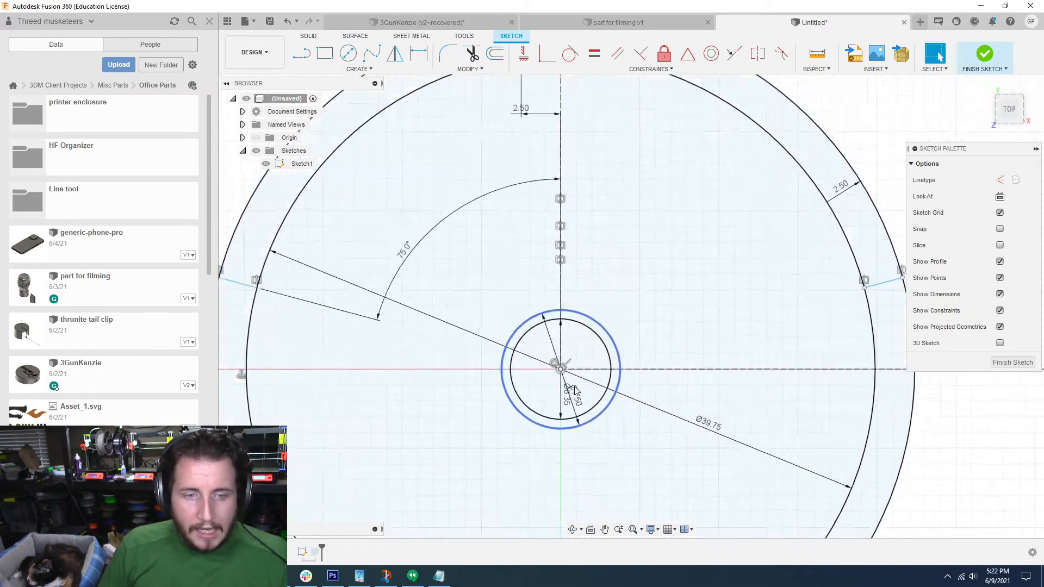
Step: Finish editing the sketch that holds the two central circles
{"action": "scroll", "coordinate": [595, 372], "scroll_direction": "down", "scroll_amount": 2}
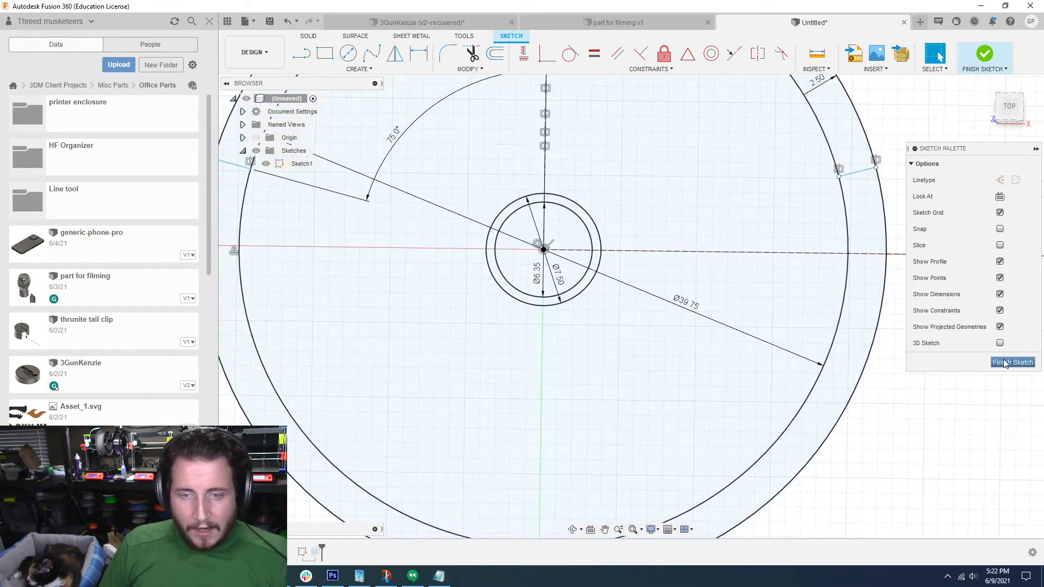
{"action": "left_click", "coordinate": [1005, 363]}
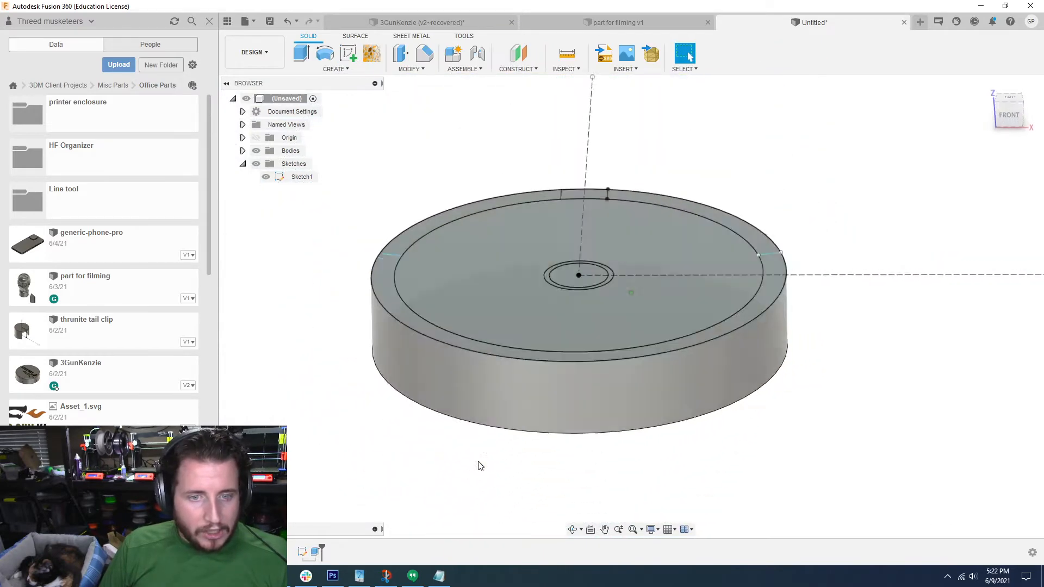
{"action": "middle_click_drag", "start_coordinate": [480, 467], "coordinate": [362, 331], "text": "shift"}
{"action": "left_click", "coordinate": [401, 53]}
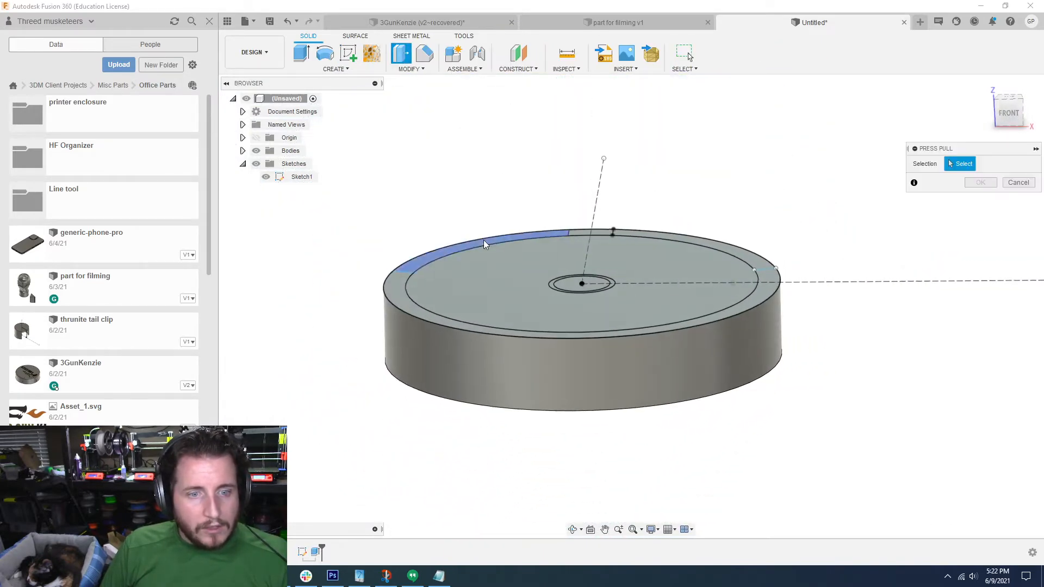
{"action": "left_click", "coordinate": [1018, 182]}
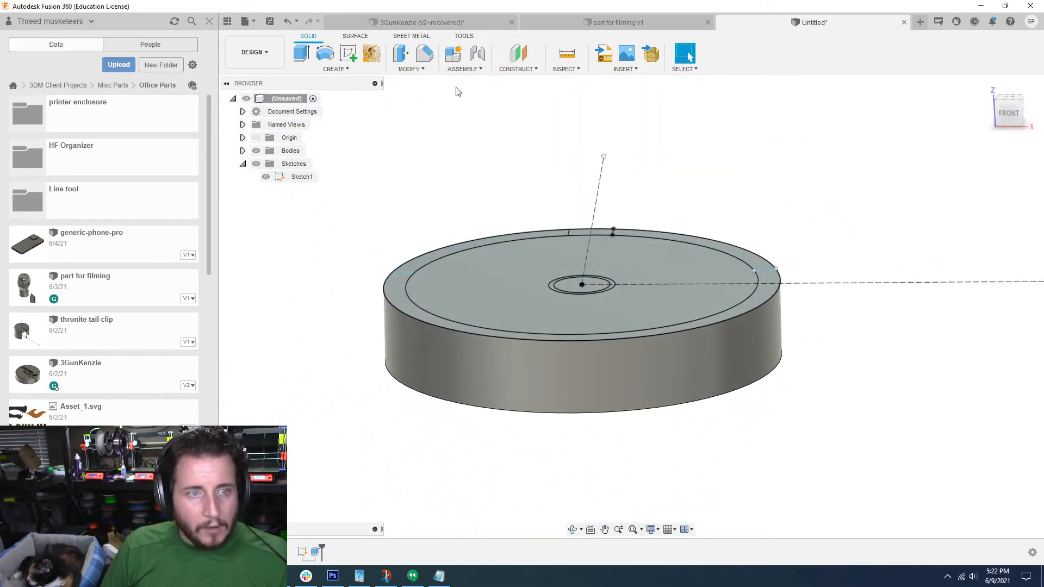
{"action": "left_click", "coordinate": [412, 69]}
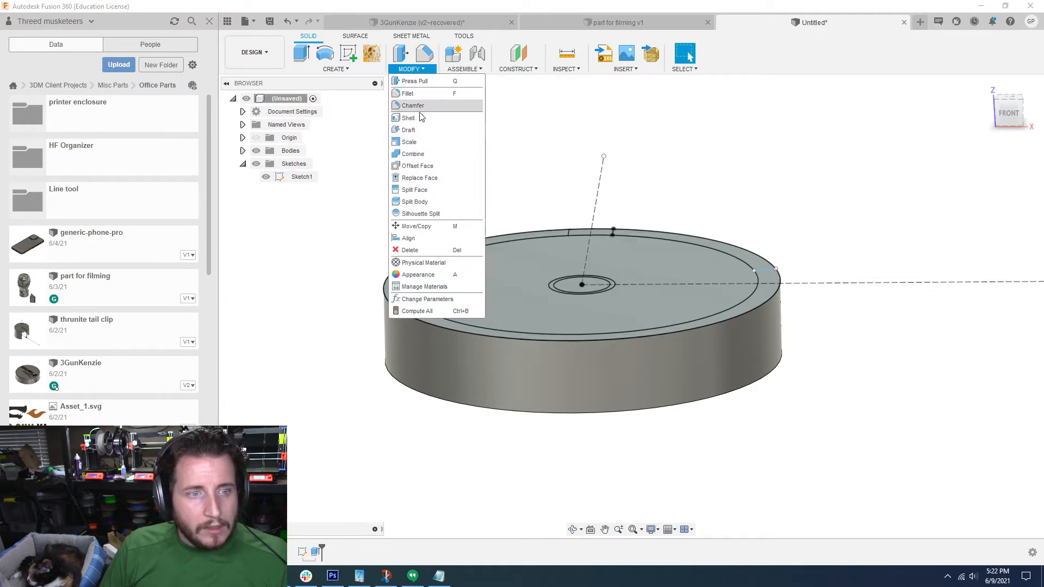
Step: Extrude the 0.25 in circle from an offset start and pull it 8.5 mm down through the disc as a cut
{"action": "left_click", "coordinate": [336, 69]}
{"action": "left_click", "coordinate": [313, 129]}
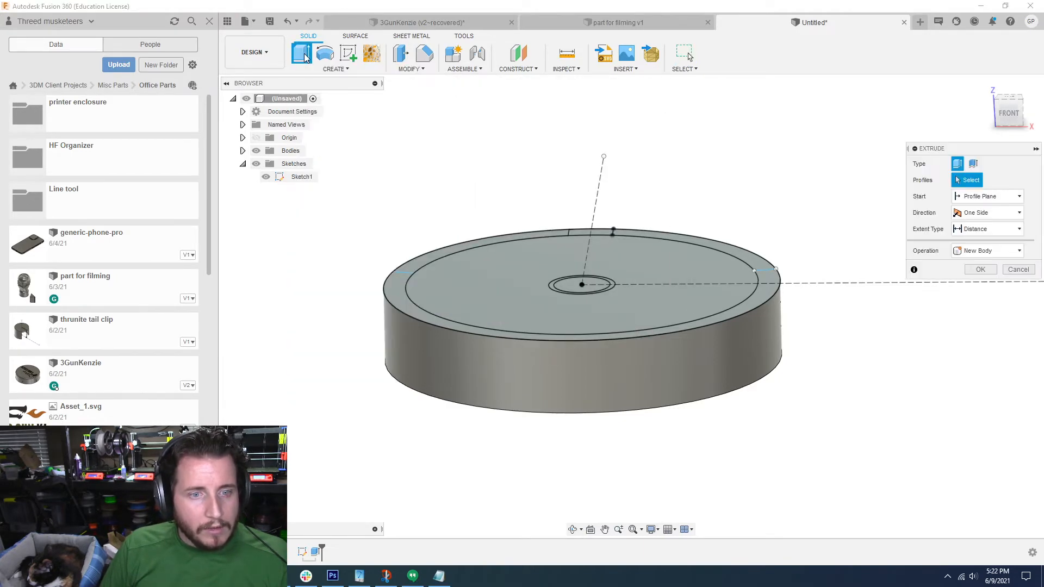
{"action": "middle_click_drag", "start_coordinate": [390, 188], "coordinate": [459, 280], "text": "shift"}
{"action": "left_click", "coordinate": [624, 389]}
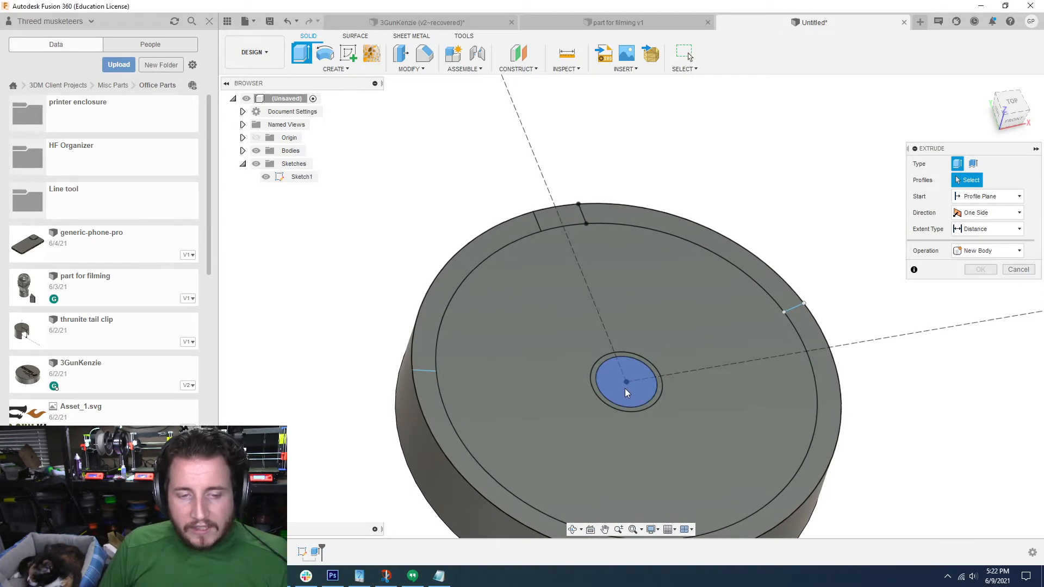
{"action": "middle_click_drag", "start_coordinate": [625, 389], "coordinate": [754, 313], "text": "shift"}
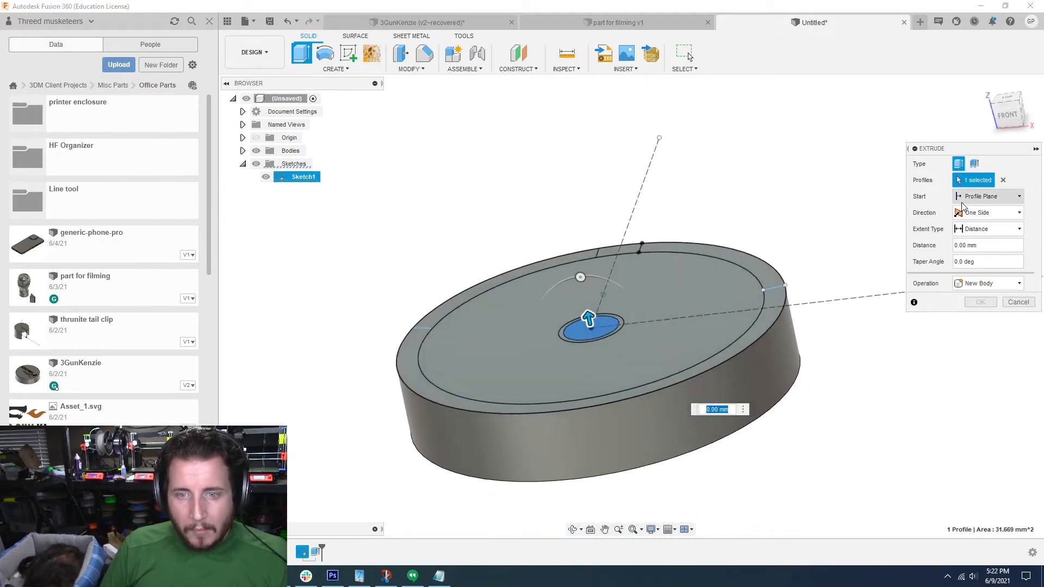
{"action": "left_click", "coordinate": [970, 199]}
{"action": "left_click", "coordinate": [975, 226]}
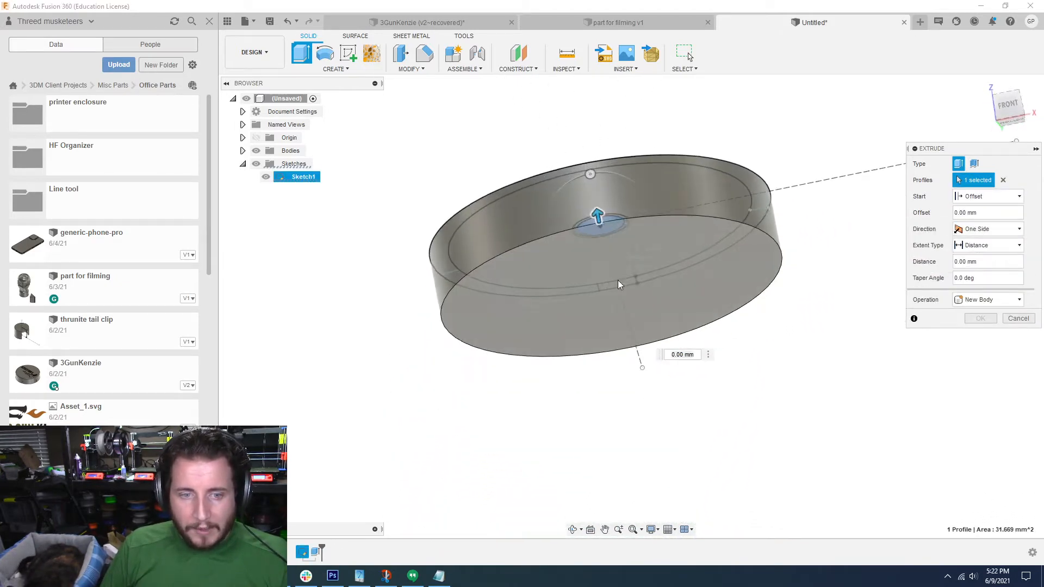
{"action": "left_click_drag", "start_coordinate": [599, 215], "coordinate": [622, 266]}
{"action": "middle_click_drag", "start_coordinate": [638, 272], "coordinate": [632, 298], "text": "shift"}
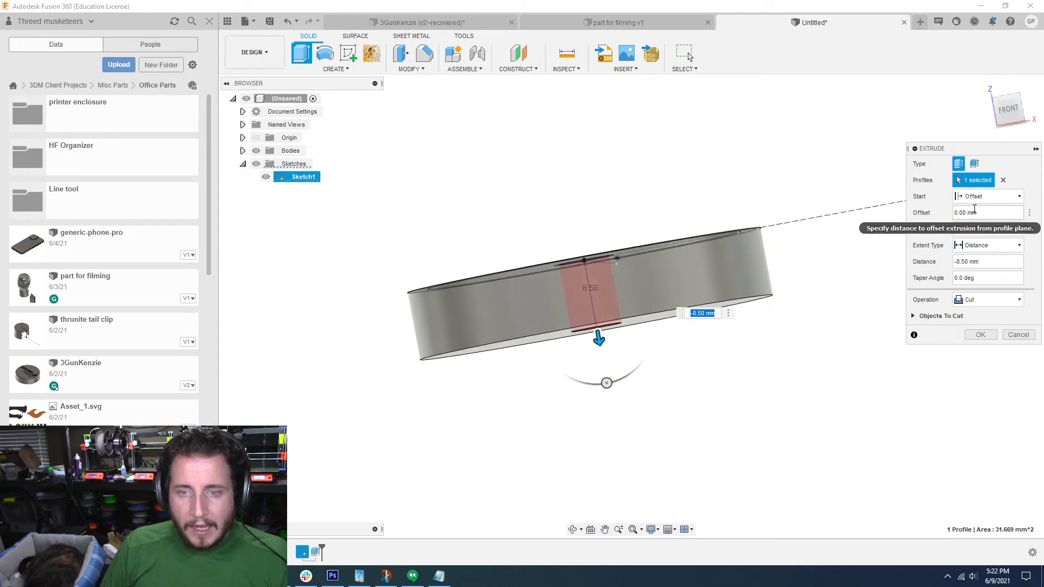
Step: Set the cut's start offset to -8.5 mm and its distance to 6.25 mm, then apply it
{"action": "left_click_drag", "start_coordinate": [973, 210], "coordinate": [928, 207]}
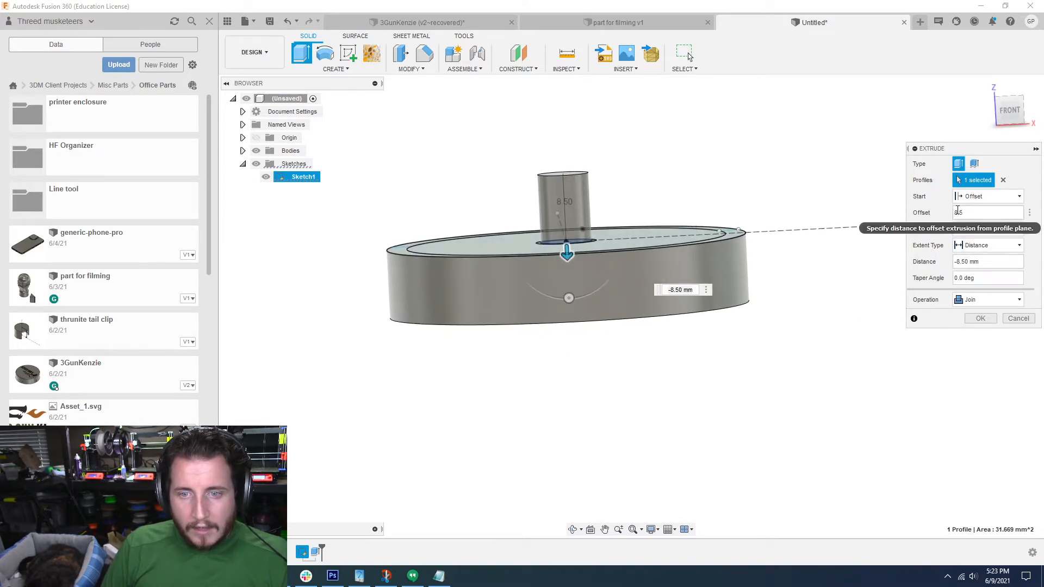
{"action": "left_click", "coordinate": [956, 213]}
{"action": "type", "text": "-"}
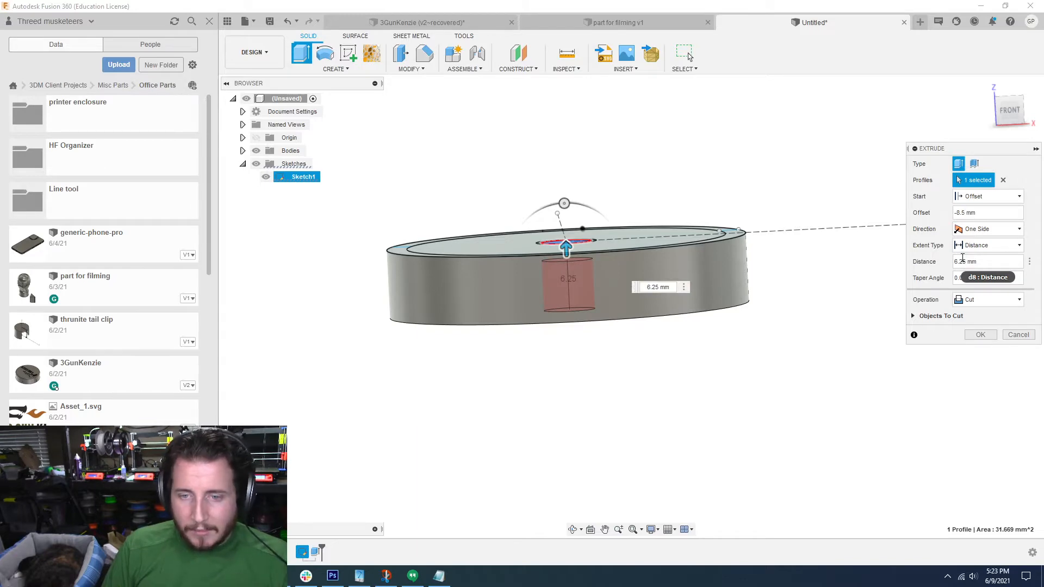
{"action": "key", "text": "Return"}
{"action": "middle_click_drag", "start_coordinate": [960, 261], "coordinate": [876, 300], "text": "shift"}
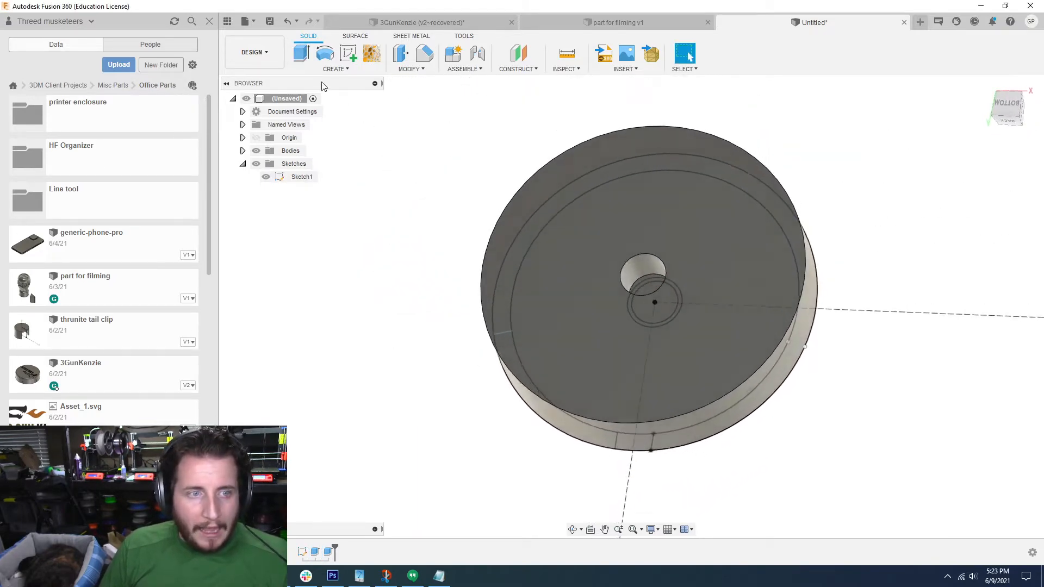
{"action": "left_click", "coordinate": [344, 71]}
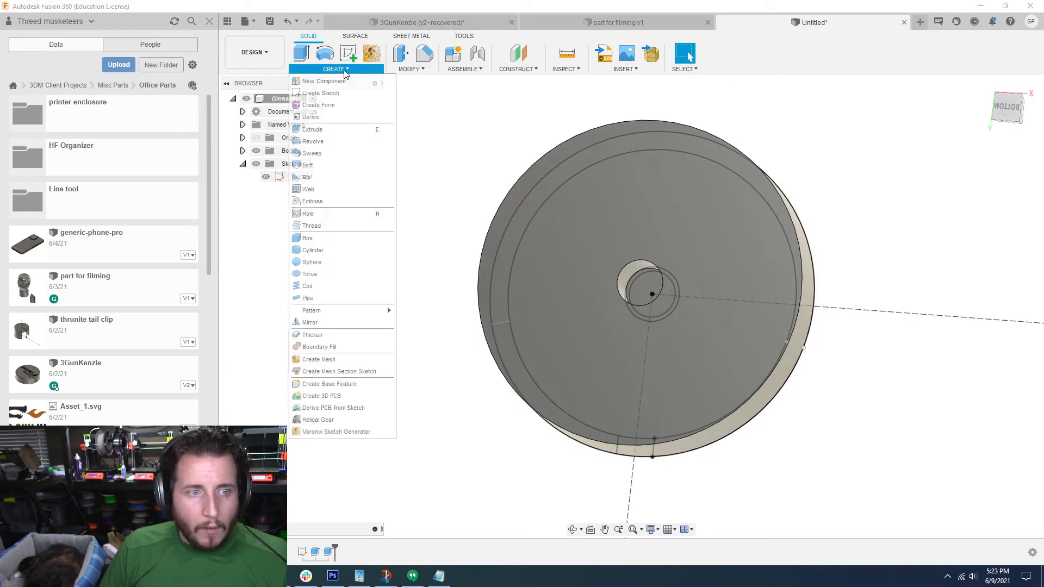
{"action": "left_click", "coordinate": [364, 225]}
{"action": "scroll", "coordinate": [668, 240], "scroll_direction": "up", "scroll_amount": 1}
{"action": "middle_click_drag", "start_coordinate": [670, 242], "coordinate": [629, 238], "text": "shift"}
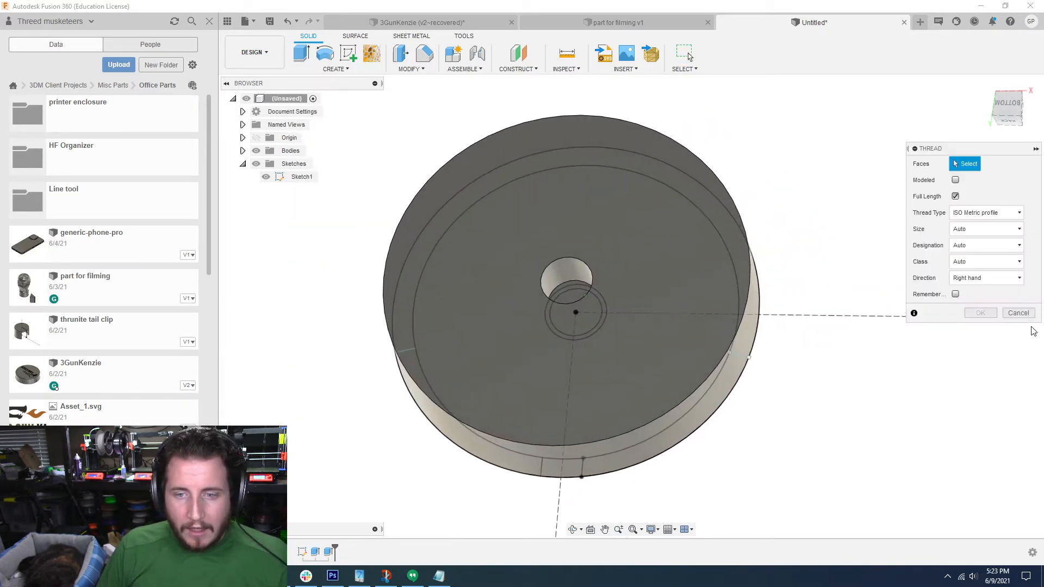
{"action": "left_click", "coordinate": [1021, 310]}
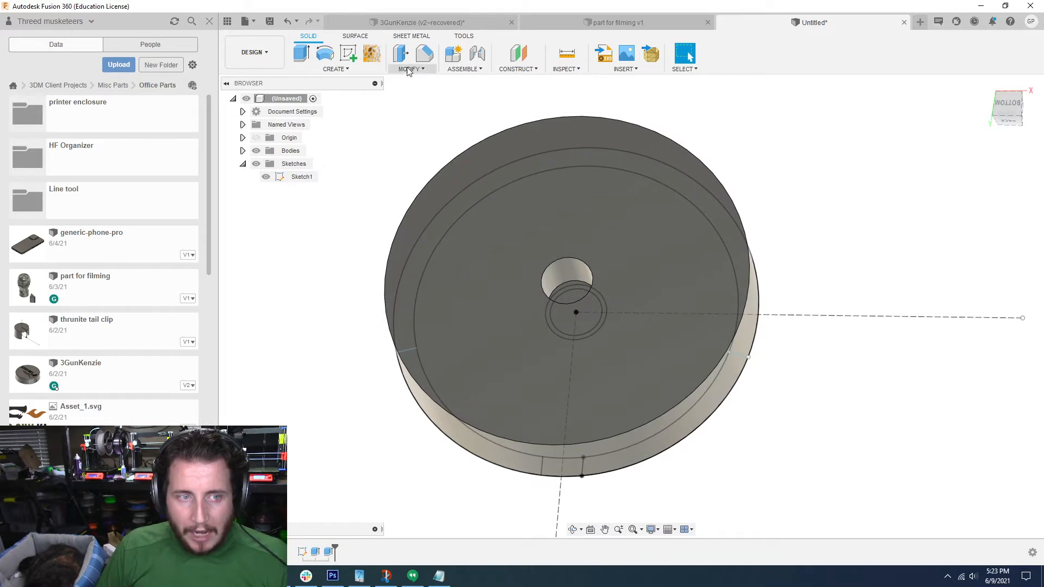
Step: Chamfer the central hole's edge on the disc's underside with an equal distance of 1 mm
{"action": "left_click", "coordinate": [425, 53]}
{"action": "middle_click_drag", "start_coordinate": [576, 330], "coordinate": [585, 262], "text": "shift"}
{"action": "scroll", "coordinate": [585, 262], "scroll_direction": "up", "scroll_amount": 1}
{"action": "left_click", "coordinate": [572, 286]}
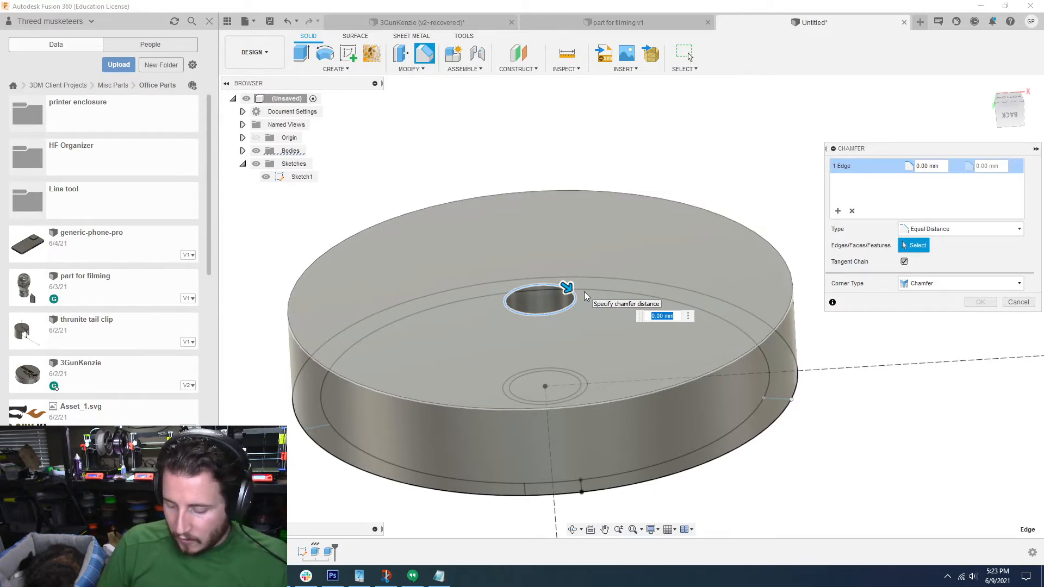
{"action": "type", "text": "1"}
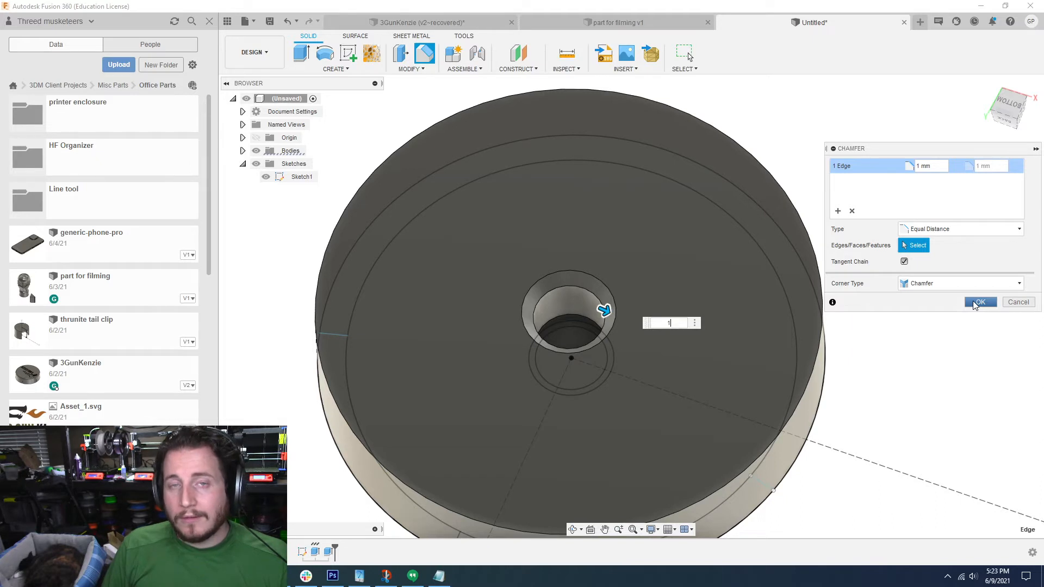
{"action": "left_click", "coordinate": [979, 303]}
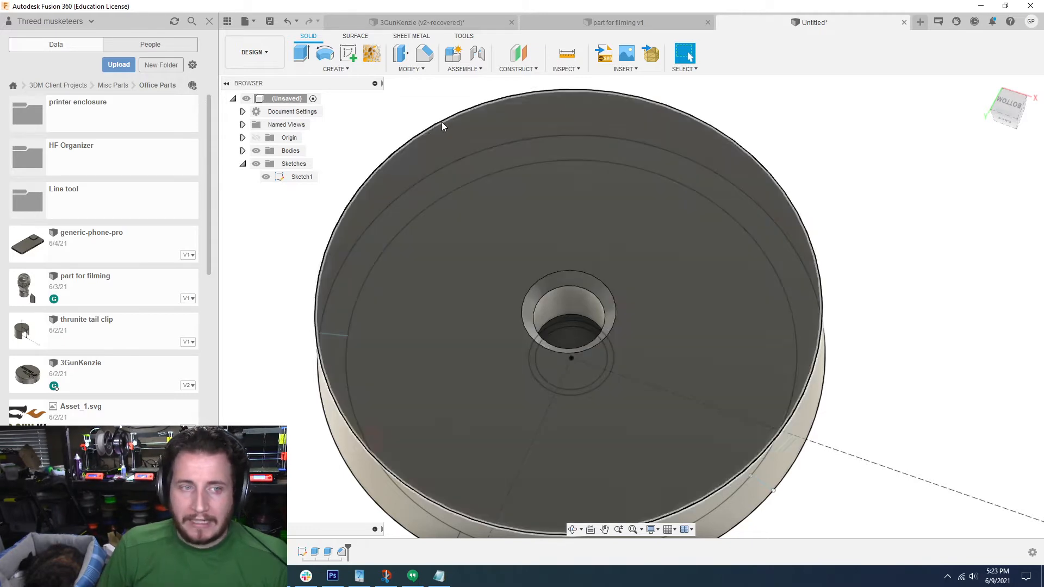
Step: Start a modeled, full-length thread on the hole's cylindrical wall using ACME Screw Threads, size 1/4
{"action": "left_click", "coordinate": [336, 69]}
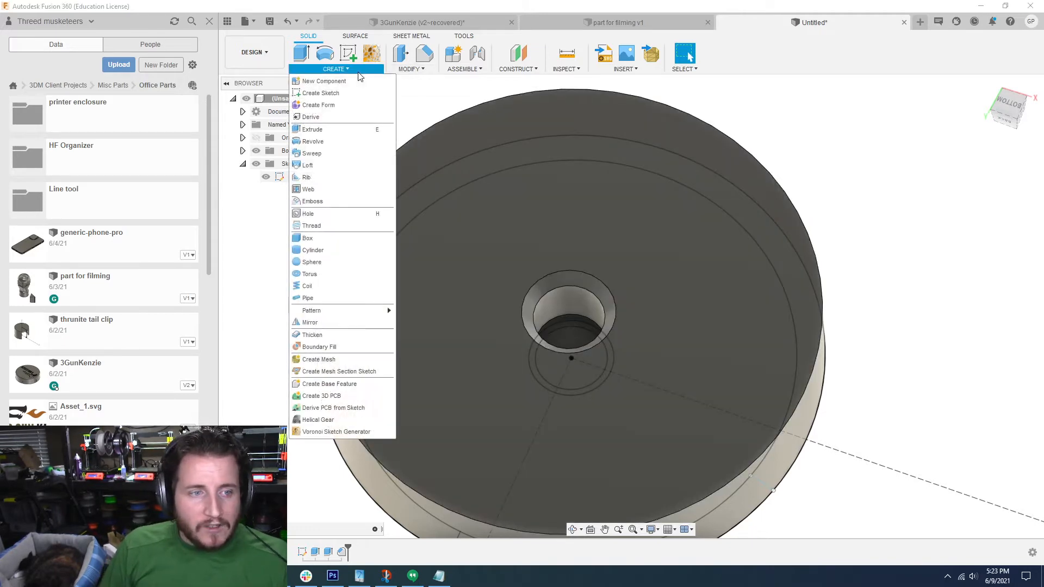
{"action": "left_click", "coordinate": [309, 226]}
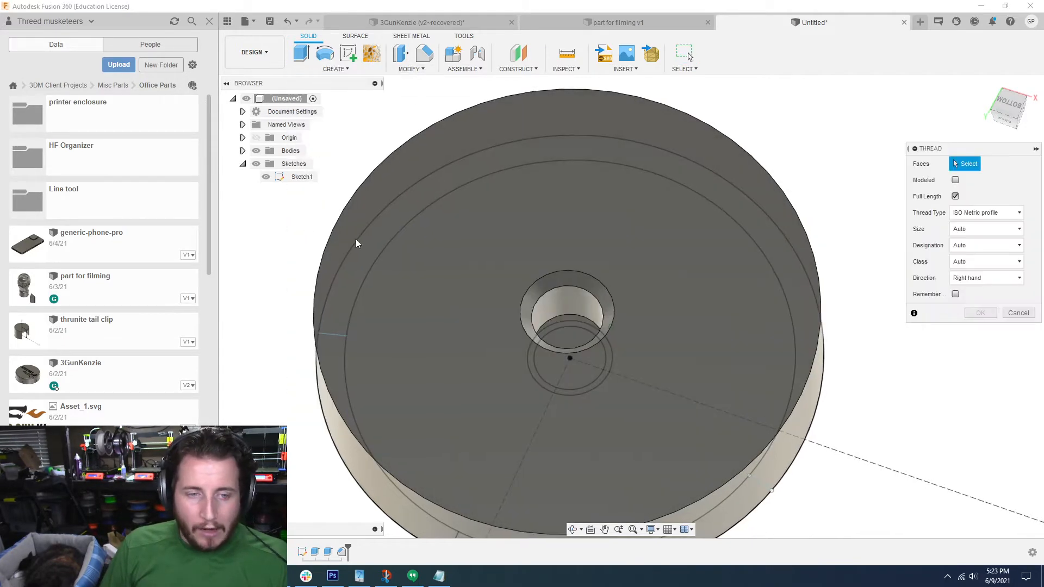
{"action": "left_click", "coordinate": [583, 298]}
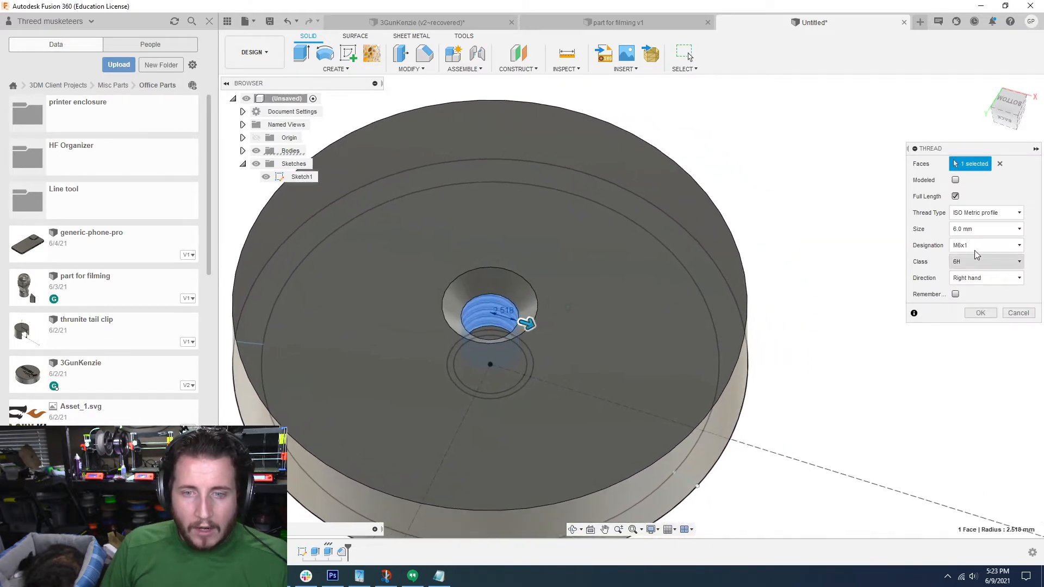
{"action": "left_click", "coordinate": [1005, 213]}
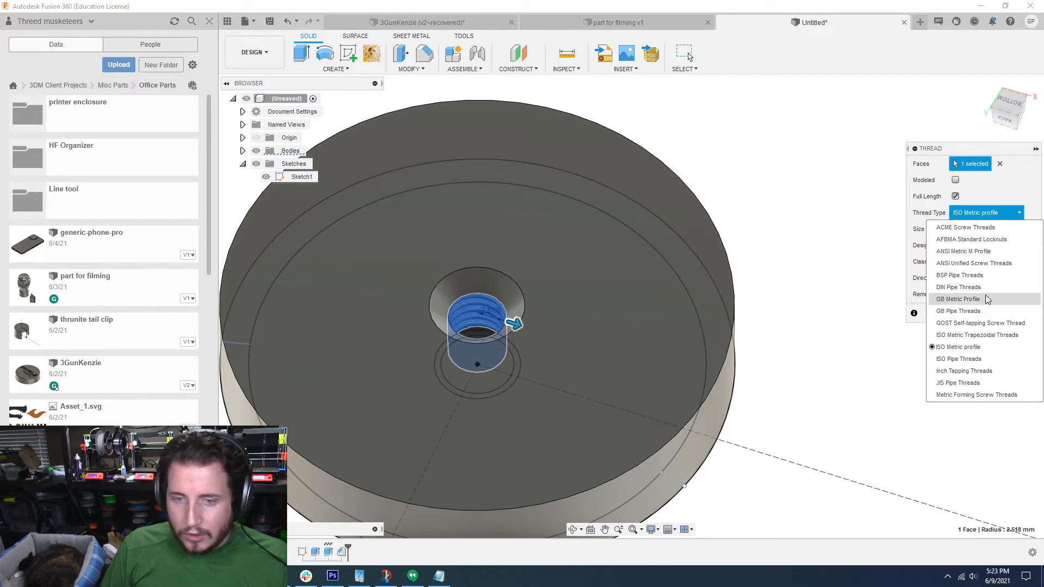
{"action": "left_click", "coordinate": [965, 227]}
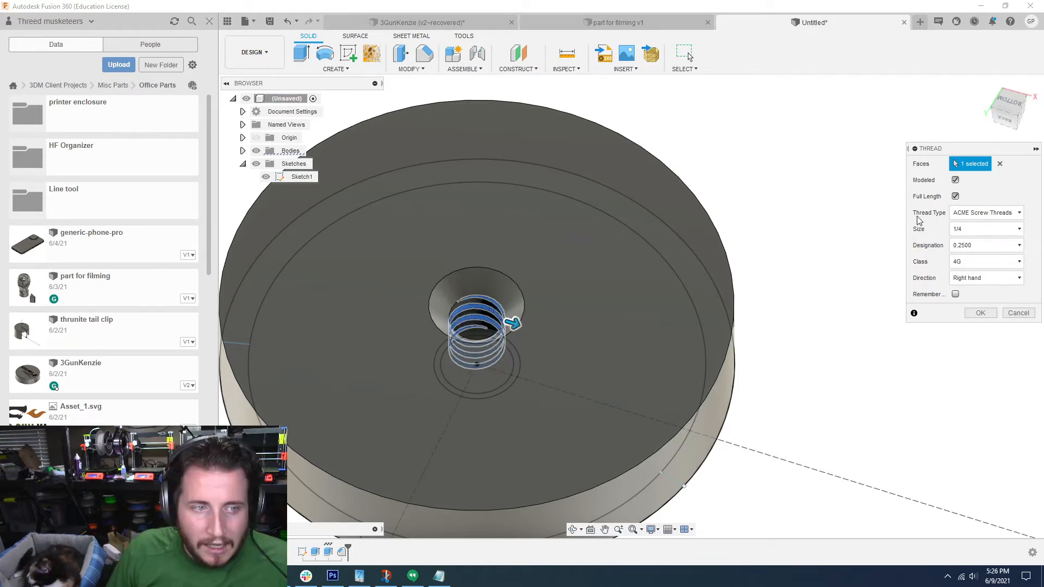
Step: Compare the modeled and cosmetic versions of the 1/4 ACME thread, then apply it at full length without modeling
{"action": "left_click", "coordinate": [828, 203]}
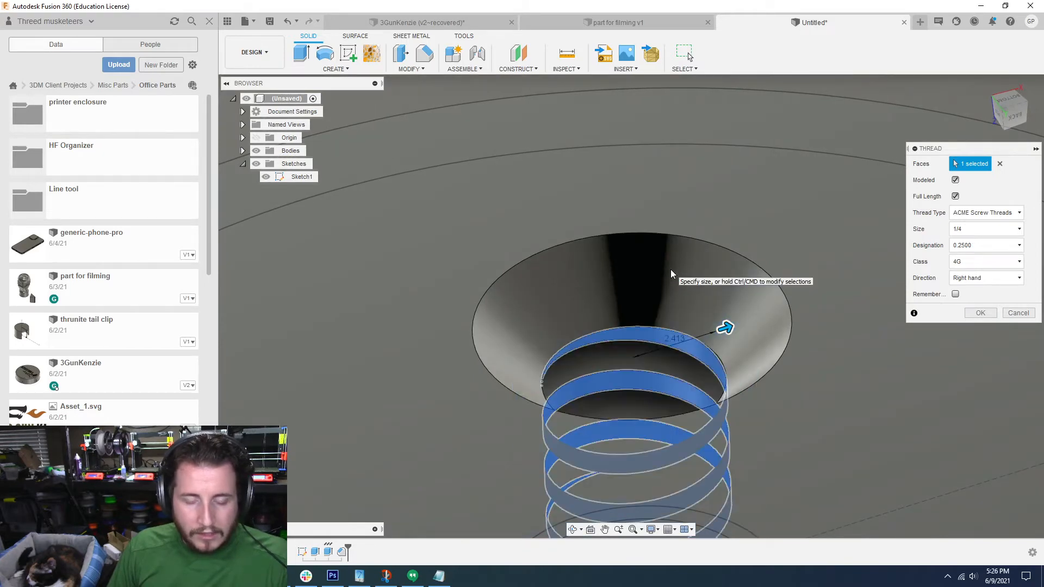
{"action": "left_click", "coordinate": [956, 196]}
{"action": "left_click", "coordinate": [956, 196]}
{"action": "left_click", "coordinate": [955, 180]}
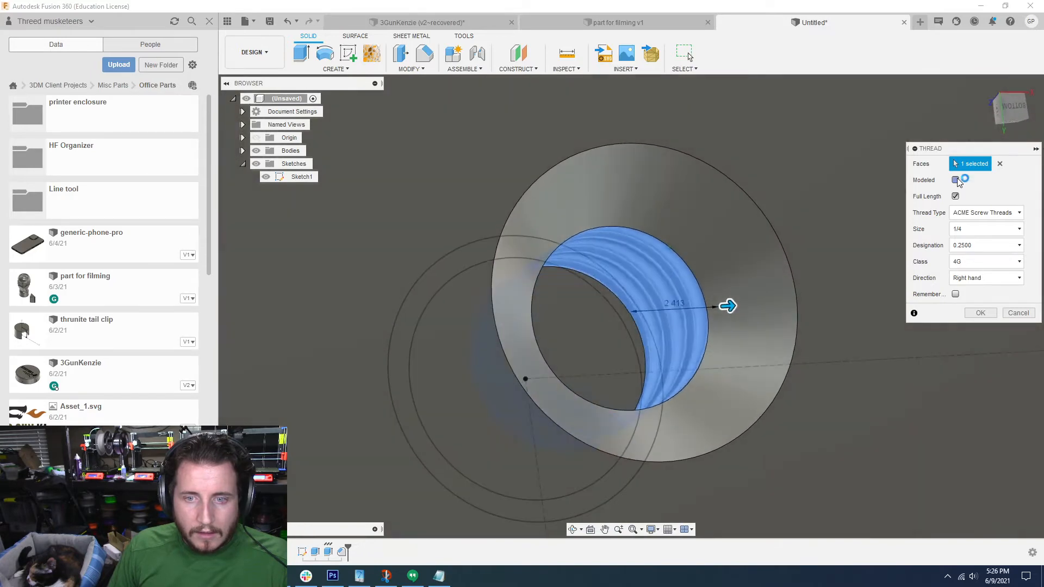
{"action": "left_click", "coordinate": [955, 180]}
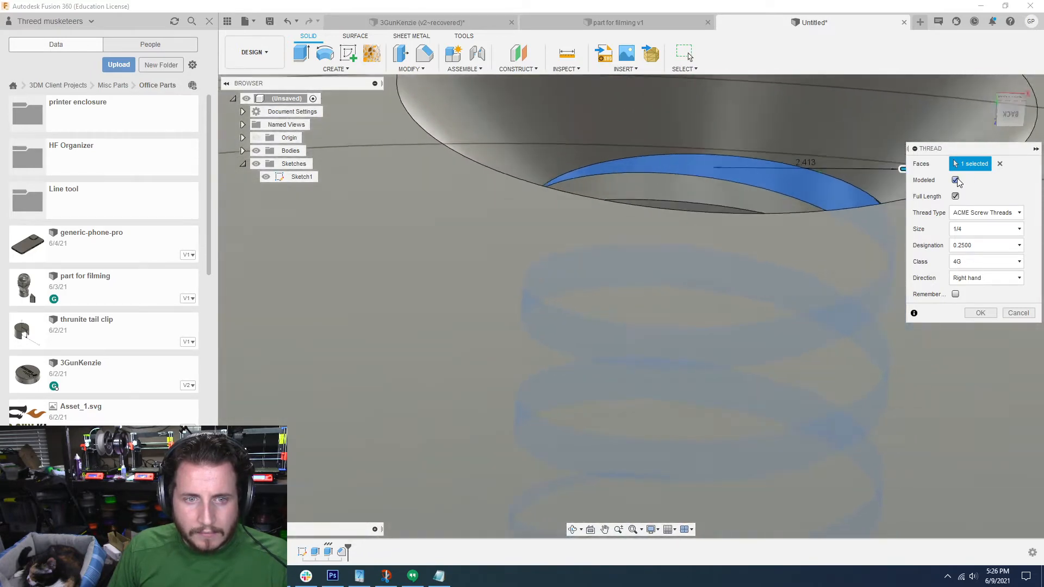
{"action": "left_click", "coordinate": [956, 180]}
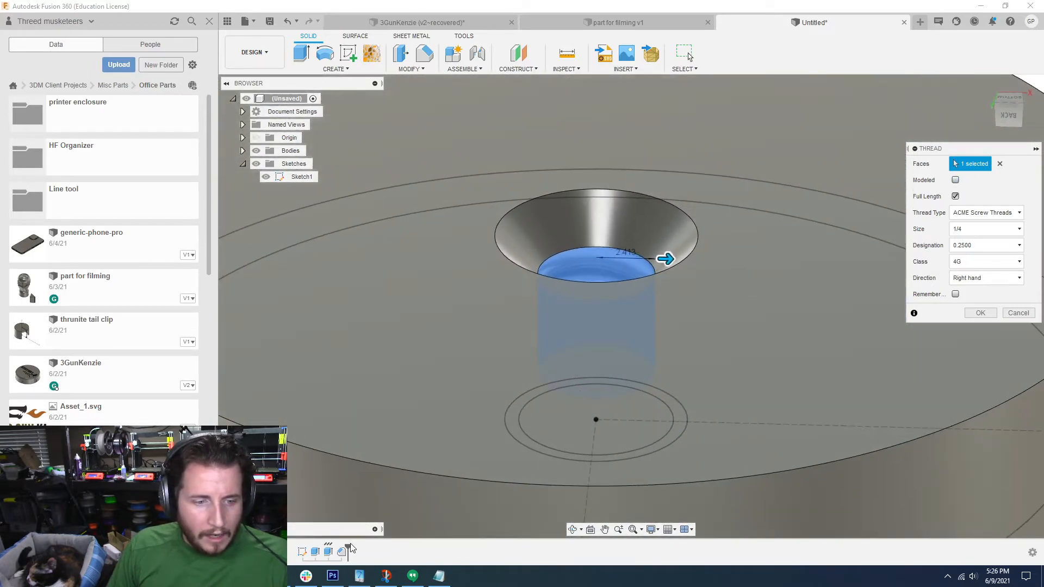
{"action": "key", "text": "Return"}
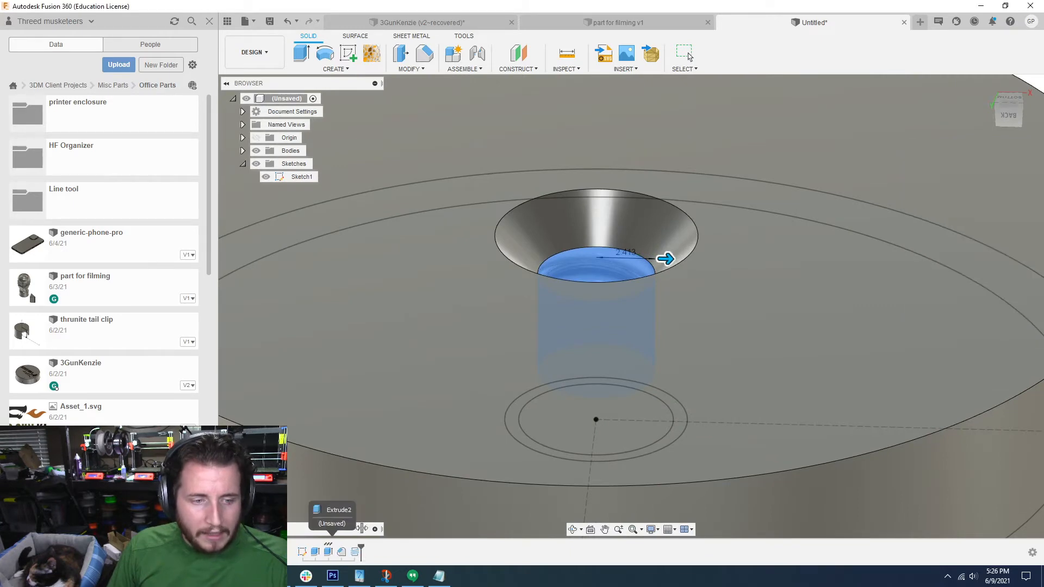
Step: Roll the timeline back to before the chamfer and start a modeled 1/4 ACME thread on the hole's wall
{"action": "double_click", "coordinate": [354, 554]}
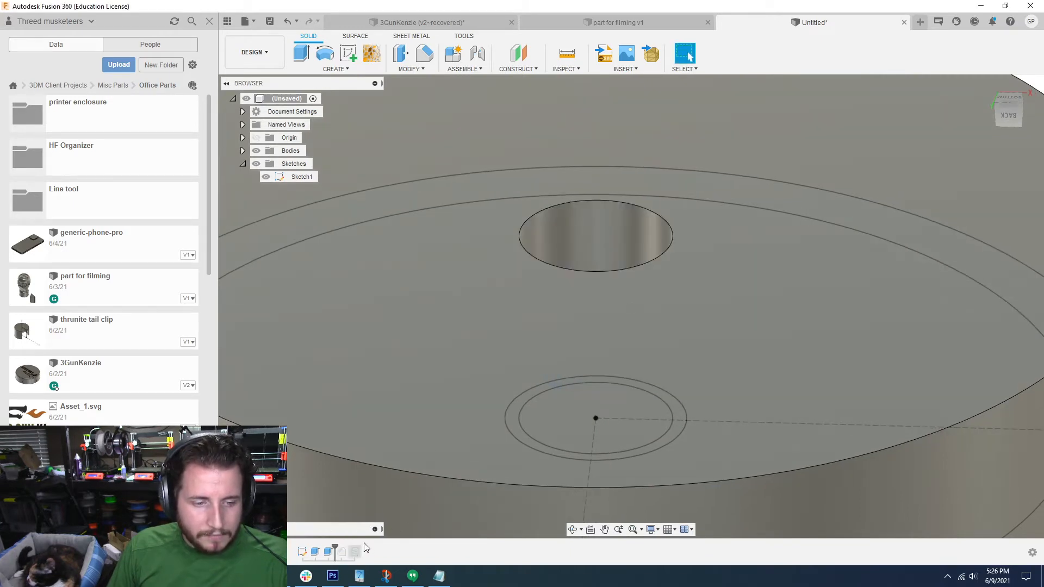
{"action": "scroll", "coordinate": [457, 174], "scroll_direction": "down", "scroll_amount": 5}
{"action": "left_click", "coordinate": [352, 71]}
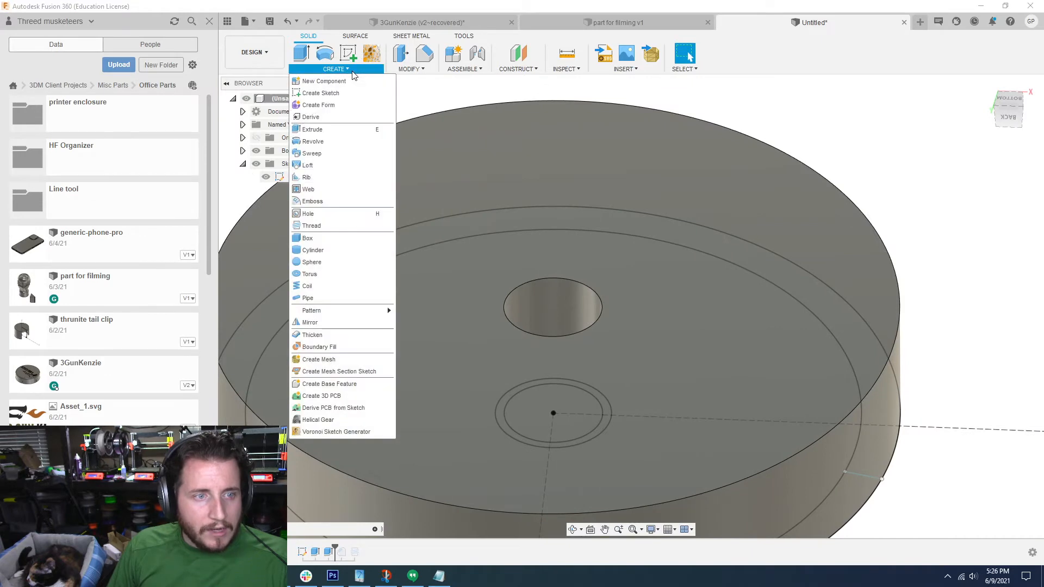
{"action": "left_click", "coordinate": [333, 231]}
{"action": "left_click", "coordinate": [567, 292]}
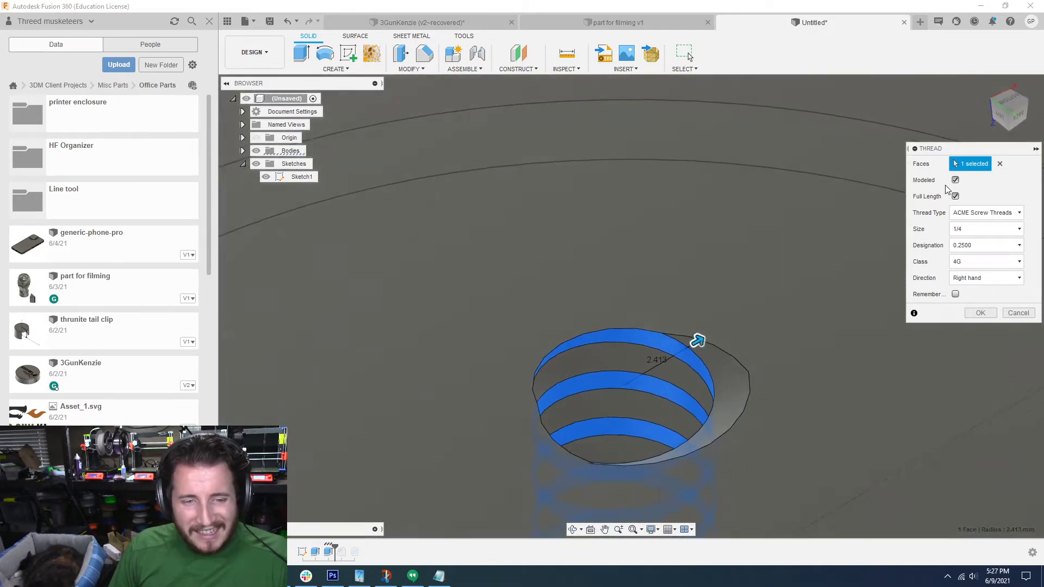
{"action": "mouse_move", "coordinate": [698, 341]}
{"action": "middle_mouse_down", "text": "shift"}
{"action": "mouse_move", "coordinate": [644, 345]}
{"action": "mouse_move", "coordinate": [697, 344]}
{"action": "middle_mouse_up", "text": "shift"}
Step: Try the AFBMA Standard Locknuts and ANSI Metric M Profile thread types on the hole's wall
{"action": "left_click", "coordinate": [978, 213]}
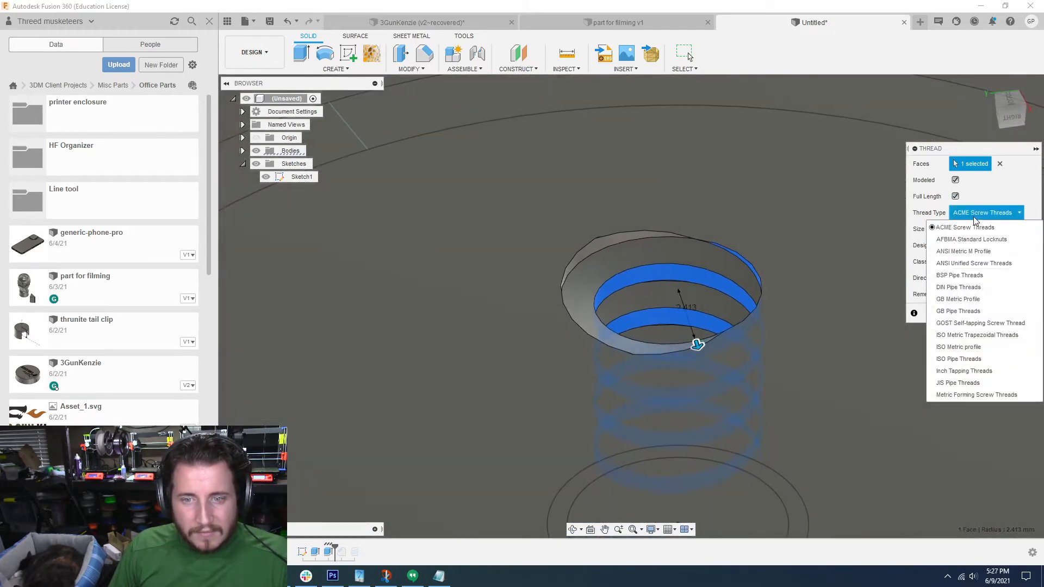
{"action": "left_click", "coordinate": [971, 240]}
{"action": "left_click", "coordinate": [977, 228]}
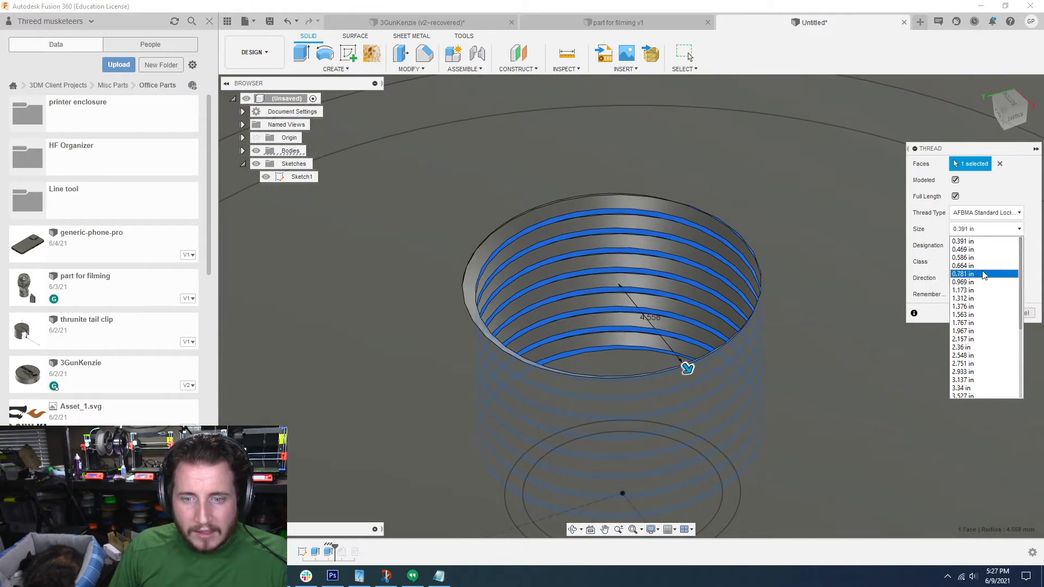
{"action": "scroll", "coordinate": [985, 278], "scroll_direction": "down", "scroll_amount": 5}
{"action": "left_click", "coordinate": [995, 213]}
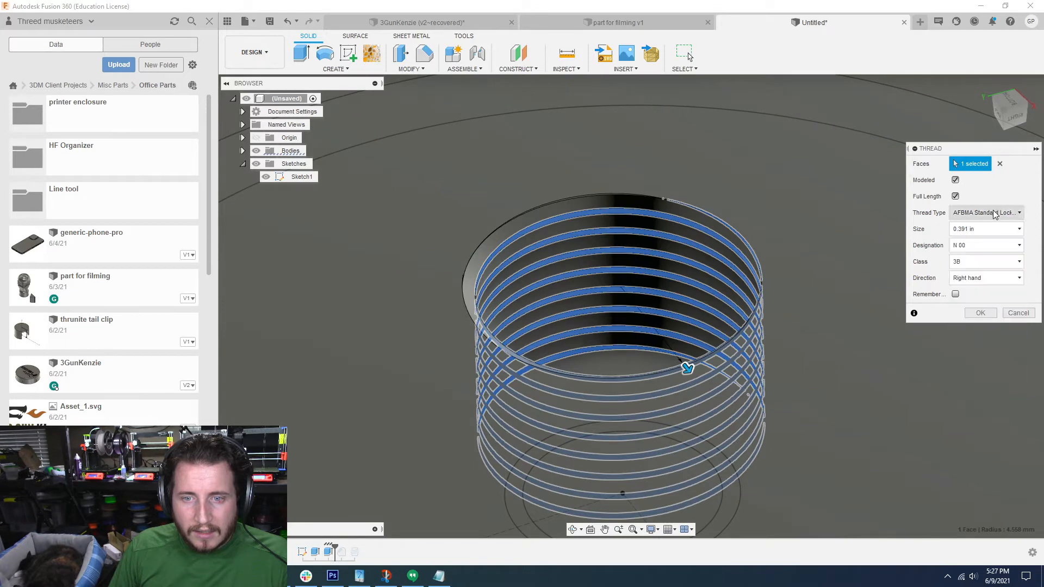
{"action": "left_click", "coordinate": [996, 213]}
{"action": "left_click", "coordinate": [982, 252]}
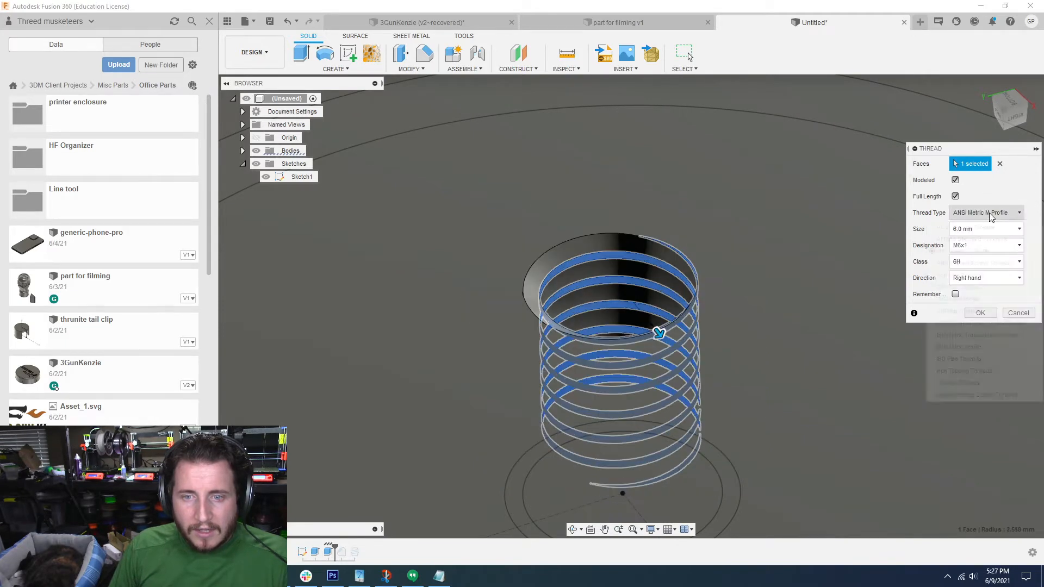
Step: Apply a modeled, full-length, right-hand ANSI Unified thread to the hole, size 0.25 in, designation 1/4-20 UNC, class 3B
{"action": "left_click", "coordinate": [987, 213]}
{"action": "left_click", "coordinate": [983, 262]}
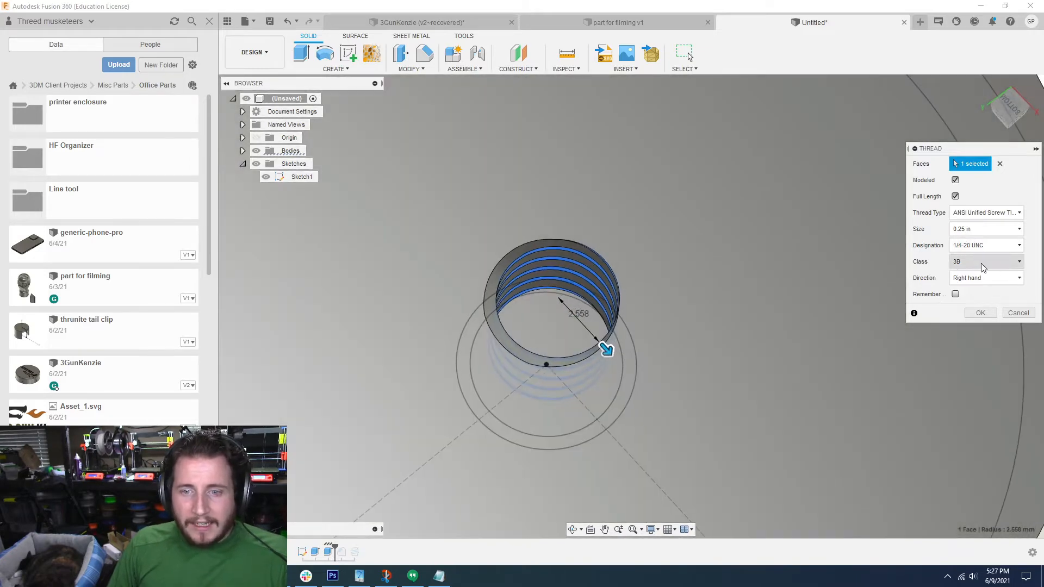
{"action": "left_click", "coordinate": [981, 263]}
{"action": "left_click", "coordinate": [975, 263]}
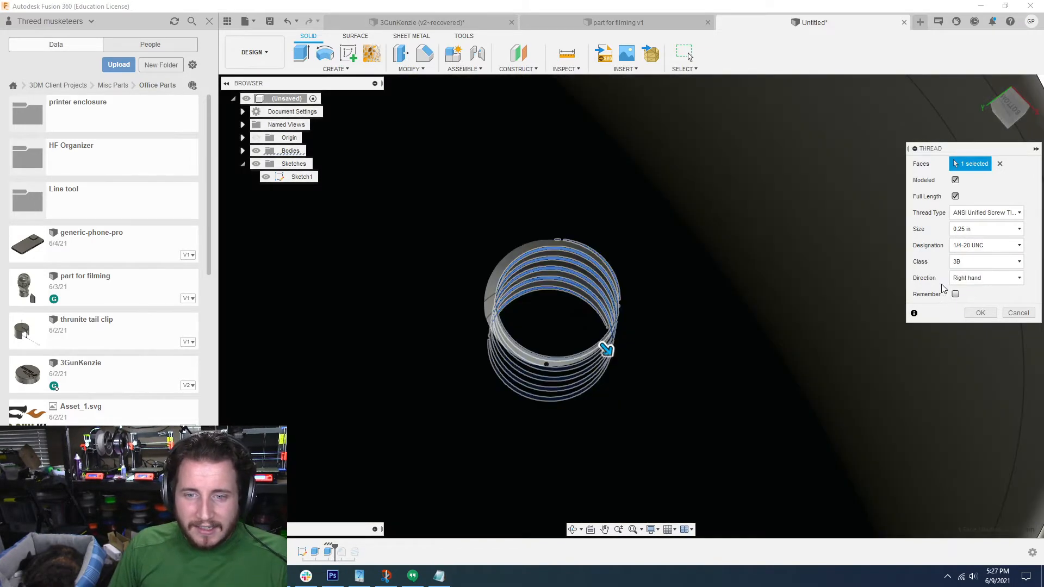
{"action": "middle_click_drag", "start_coordinate": [694, 261], "coordinate": [822, 287], "text": "shift"}
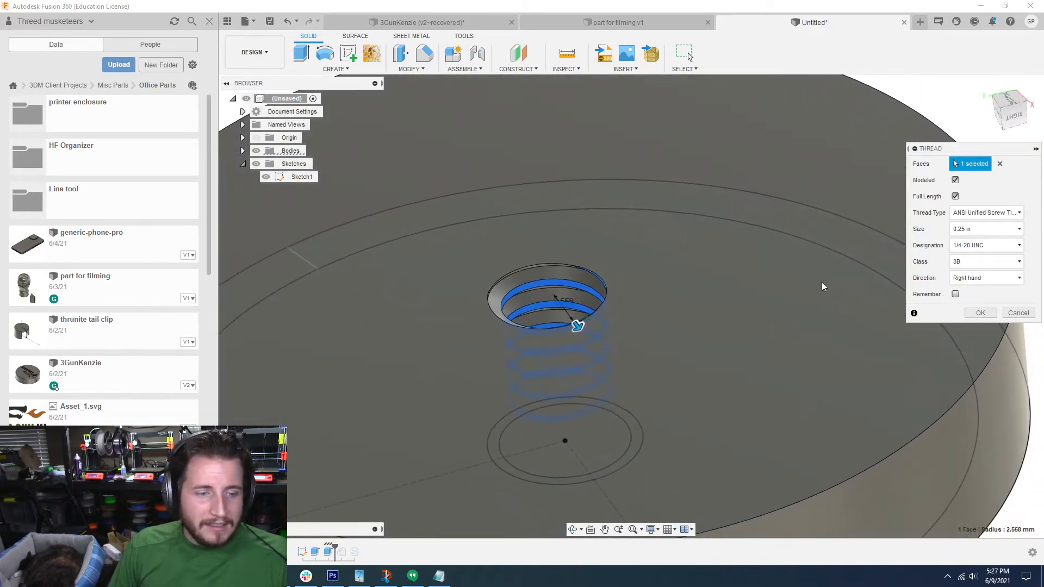
{"action": "left_click", "coordinate": [1018, 314]}
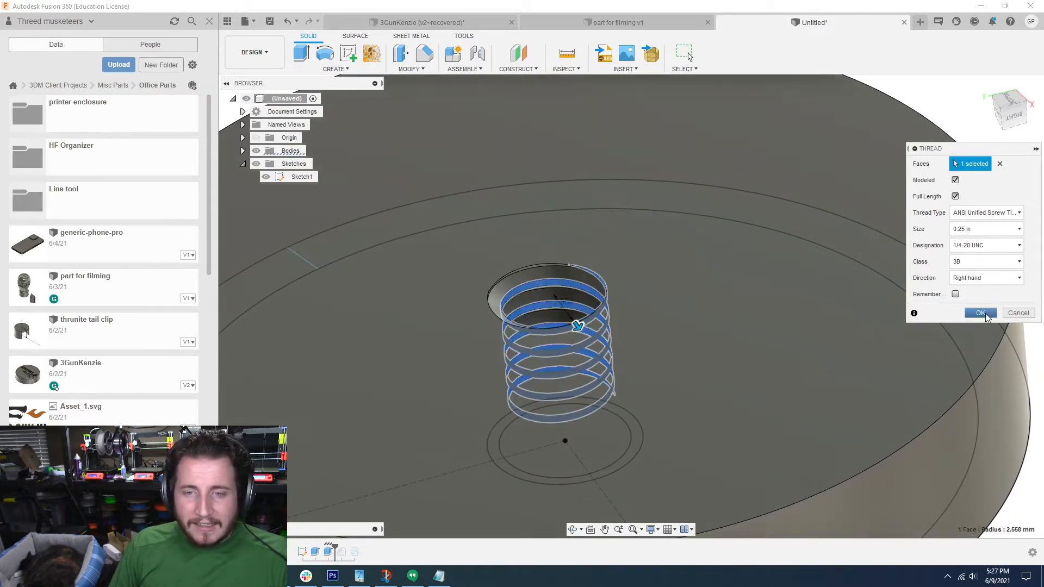
Step: Roll the timeline forward past the chamfer and inspect the new thread beneath the chamfered edge
{"action": "left_click", "coordinate": [341, 552]}
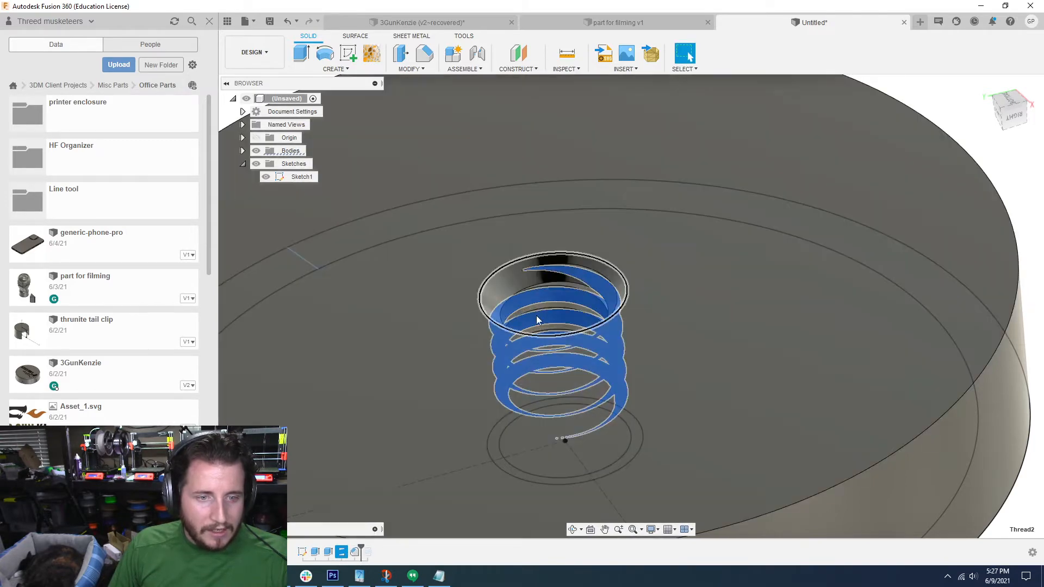
{"action": "scroll", "coordinate": [536, 316], "scroll_direction": "down", "scroll_amount": 2}
{"action": "left_click", "coordinate": [922, 251]}
{"action": "scroll", "coordinate": [370, 491], "scroll_direction": "up", "scroll_amount": 2}
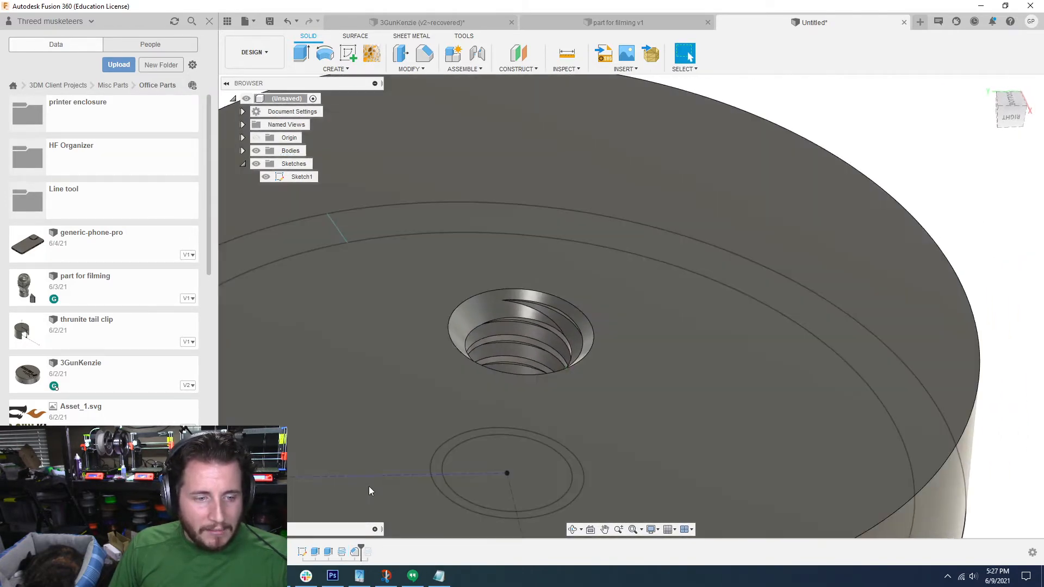
Step: Try the chamfer ahead of the thread in the timeline to compare the hole, then return the thread before the chamfer
{"action": "left_click_drag", "start_coordinate": [352, 553], "coordinate": [340, 552]}
{"action": "middle_click_drag", "start_coordinate": [544, 433], "coordinate": [565, 418], "text": "shift"}
{"action": "left_click", "coordinate": [354, 553]}
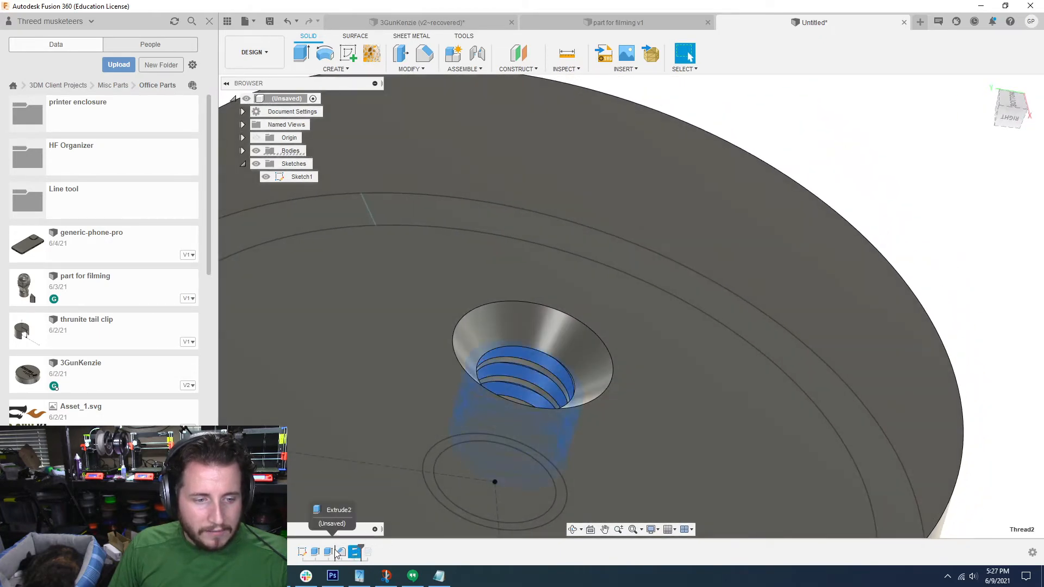
{"action": "left_click_drag", "start_coordinate": [335, 550], "coordinate": [334, 550]}
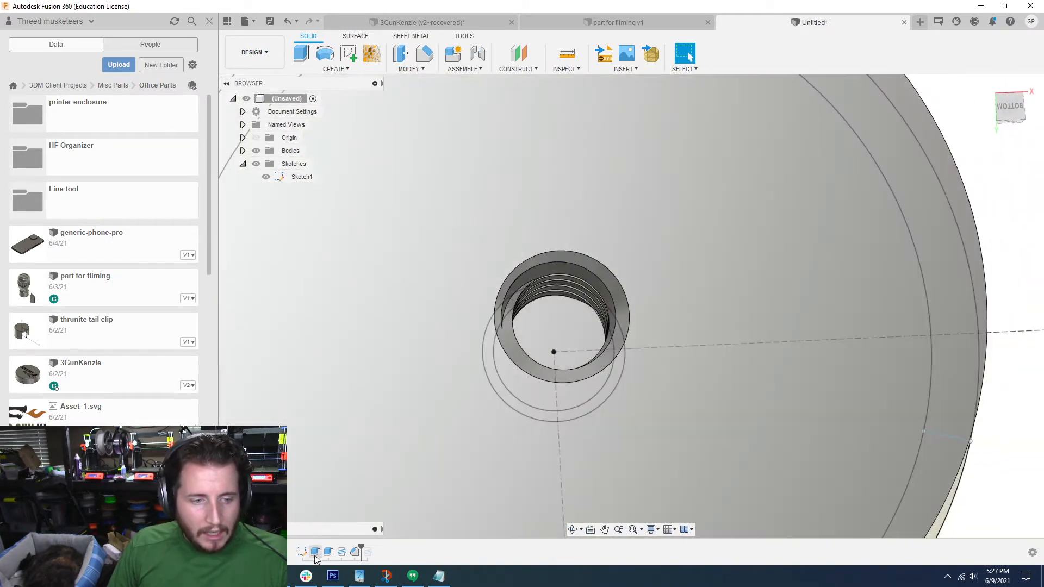
Step: Enlarge the diameter of the smaller central circle in the base sketch, finish the sketch and check the threaded wall
{"action": "double_click", "coordinate": [303, 552]}
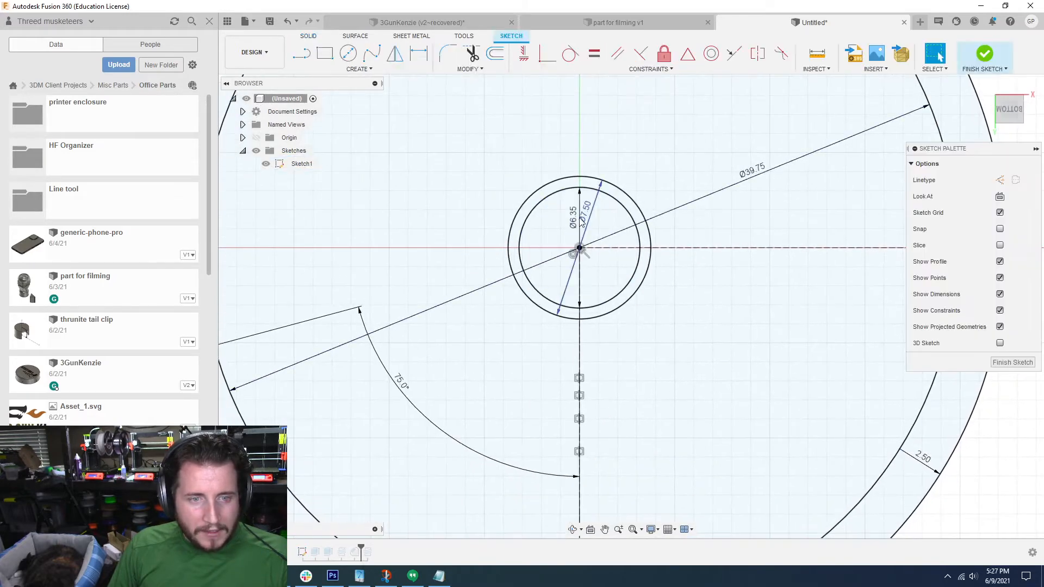
{"action": "double_click", "coordinate": [567, 213]}
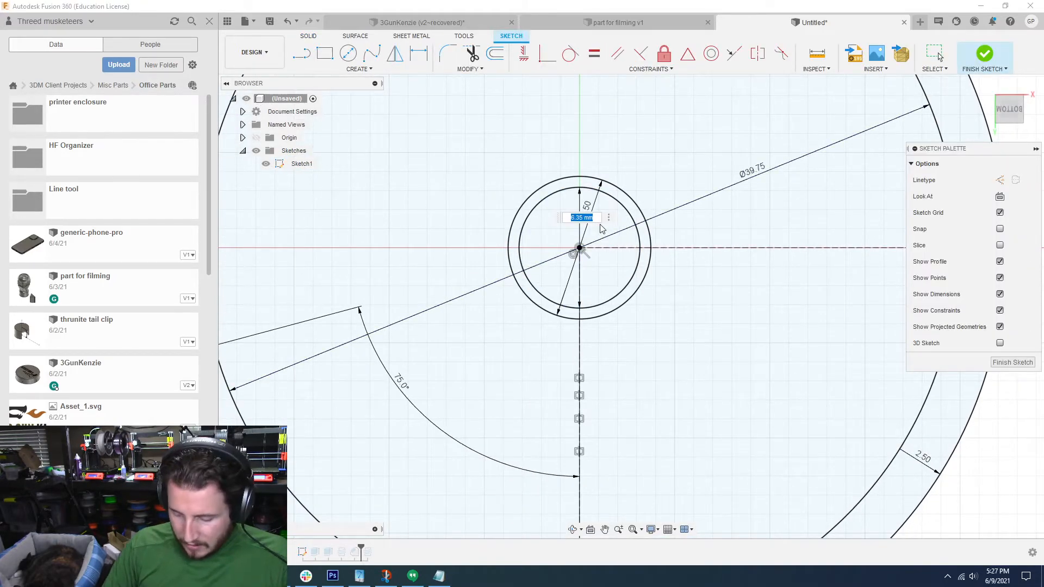
{"action": "left_click", "coordinate": [1030, 367]}
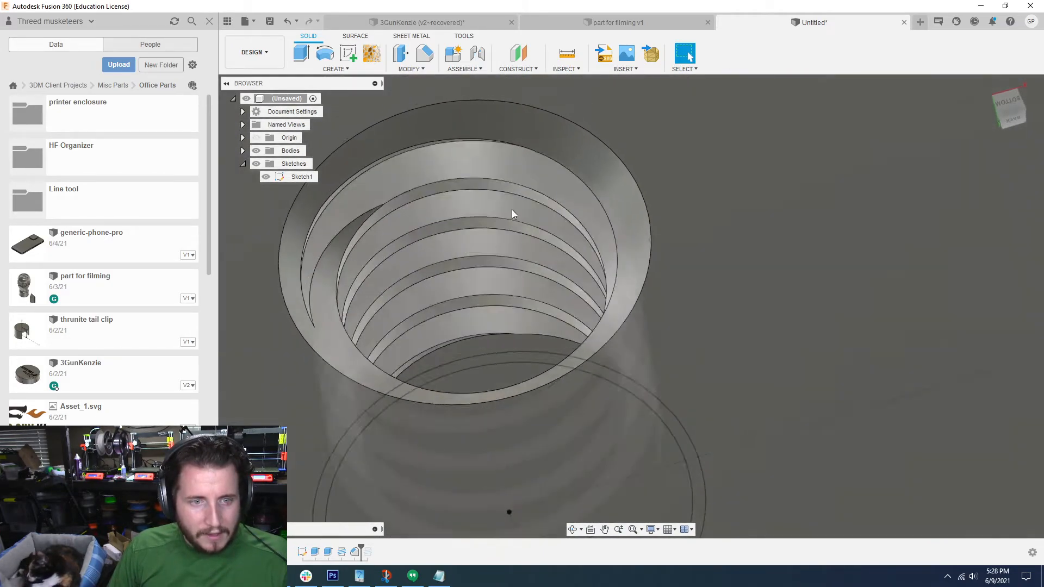
{"action": "left_click", "coordinate": [511, 210]}
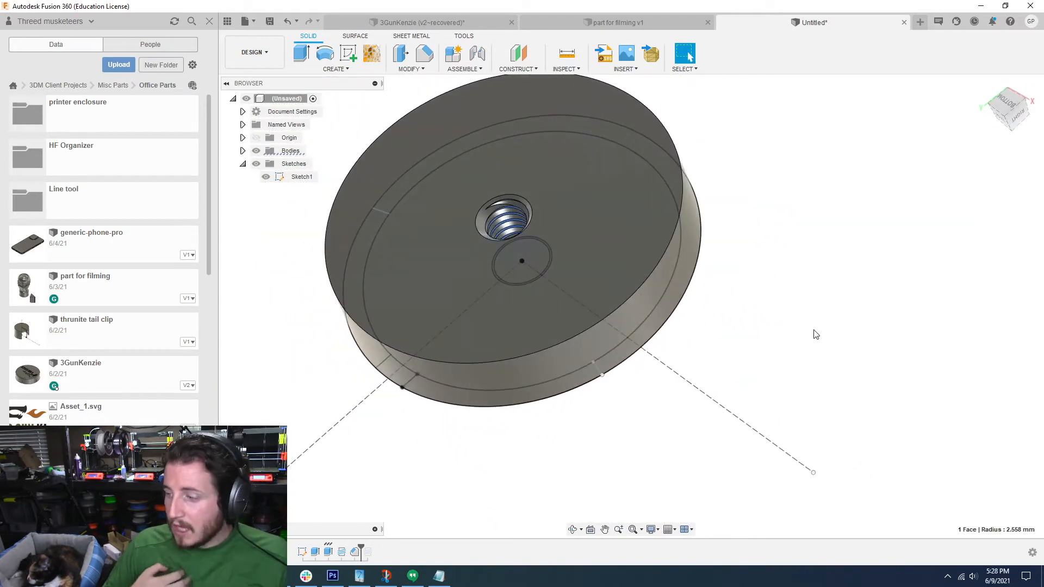
{"action": "left_click", "coordinate": [871, 325]}
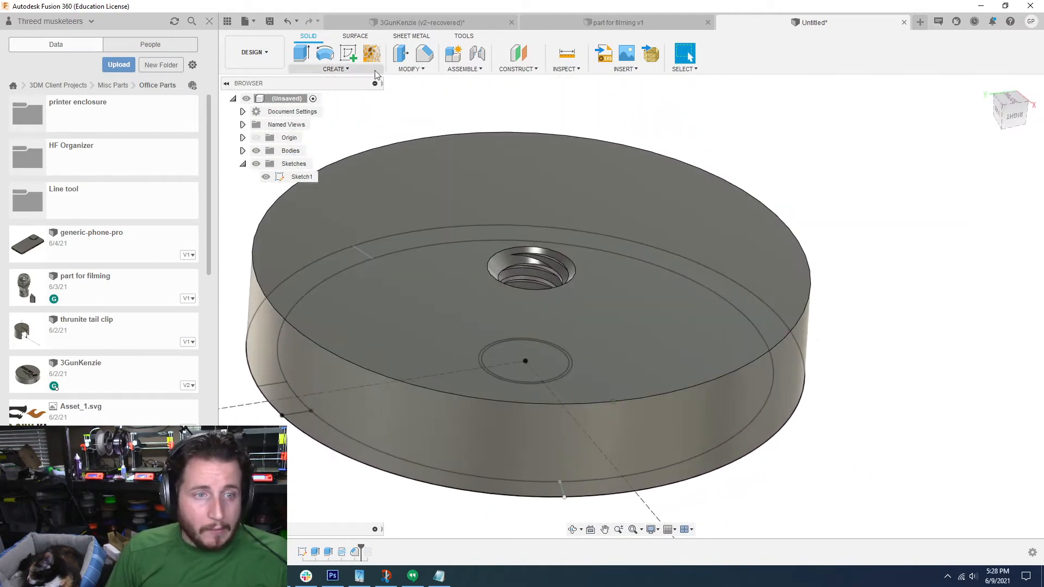
Step: Offset the four thread faces inside the central hole by -0.1 mm using Press Pull
{"action": "left_click", "coordinate": [405, 61]}
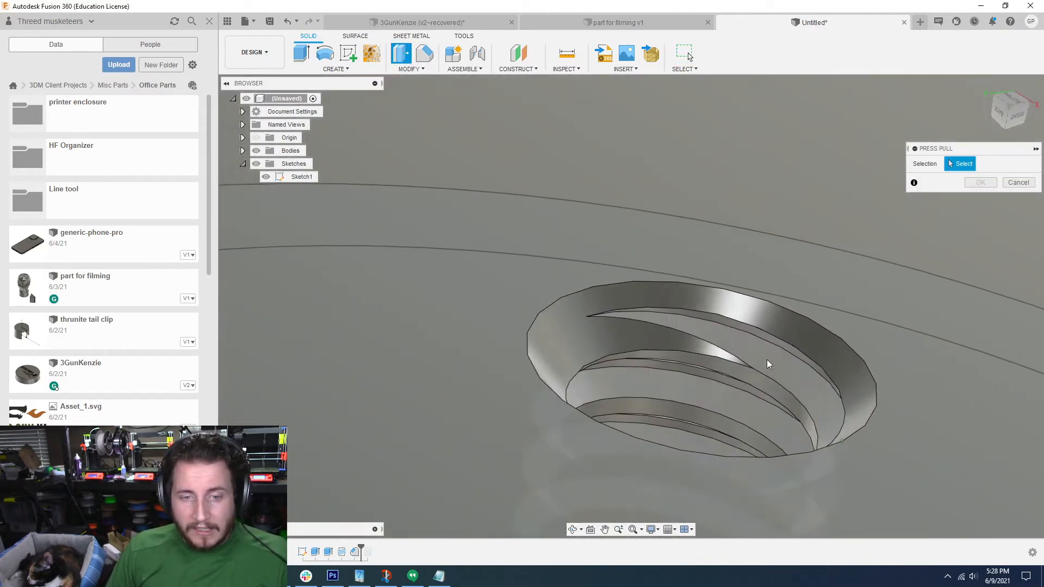
{"action": "left_click", "coordinate": [767, 360]}
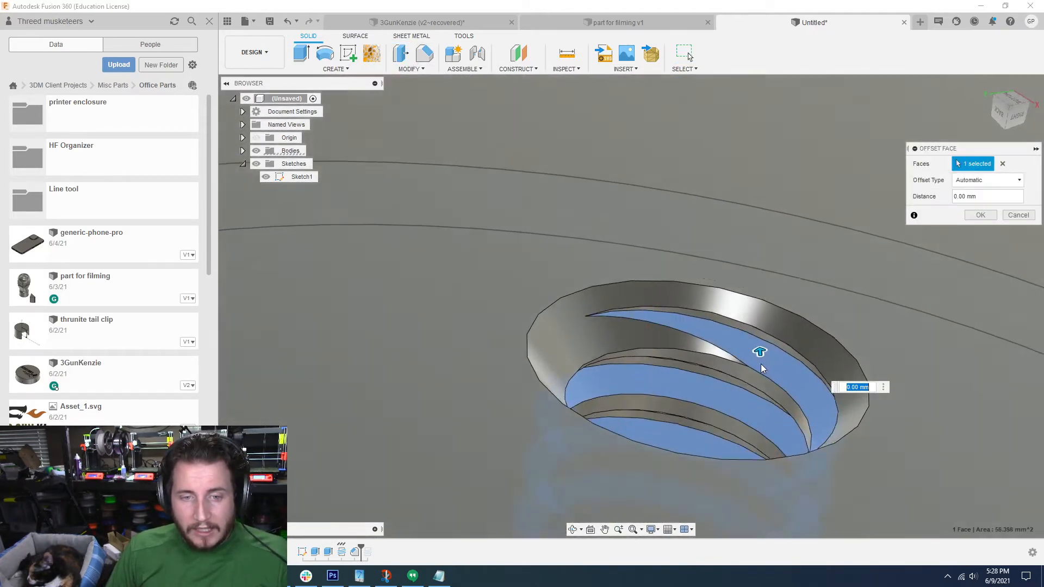
{"action": "left_click", "coordinate": [759, 372]}
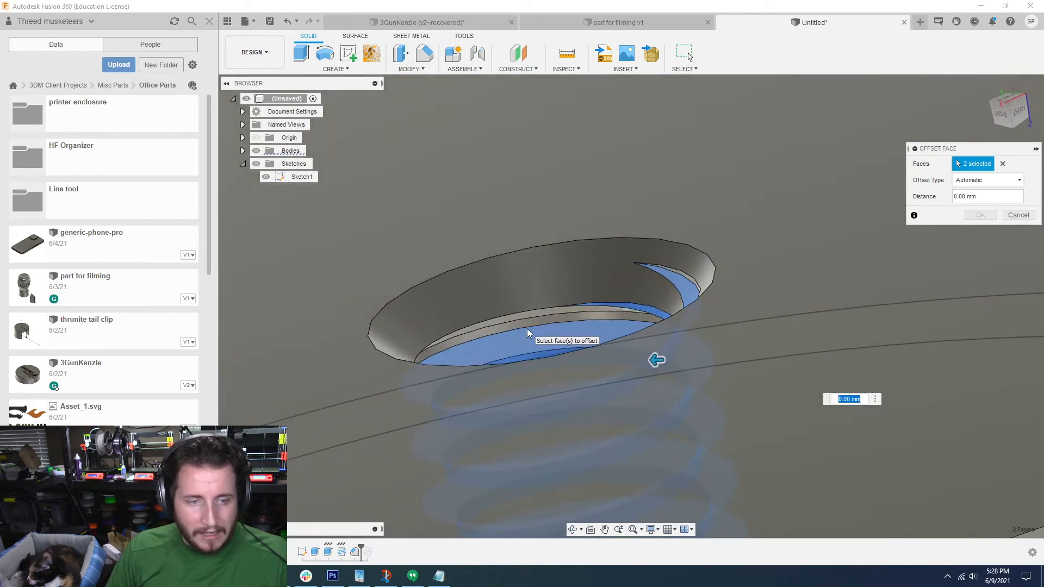
{"action": "left_click", "coordinate": [531, 322]}
{"action": "left_click", "coordinate": [514, 325]}
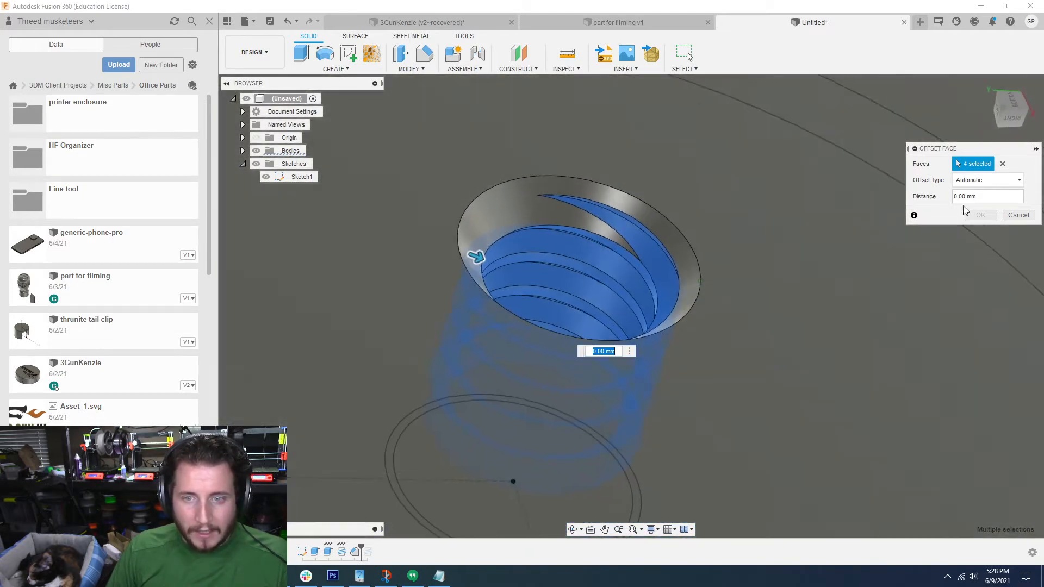
{"action": "left_click", "coordinate": [964, 196]}
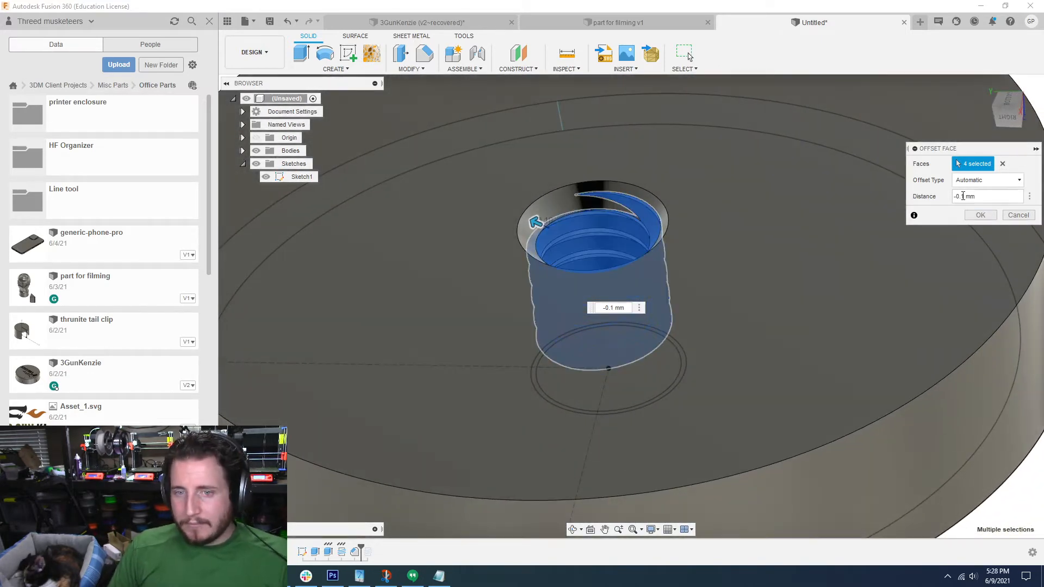
{"action": "left_click", "coordinate": [979, 216]}
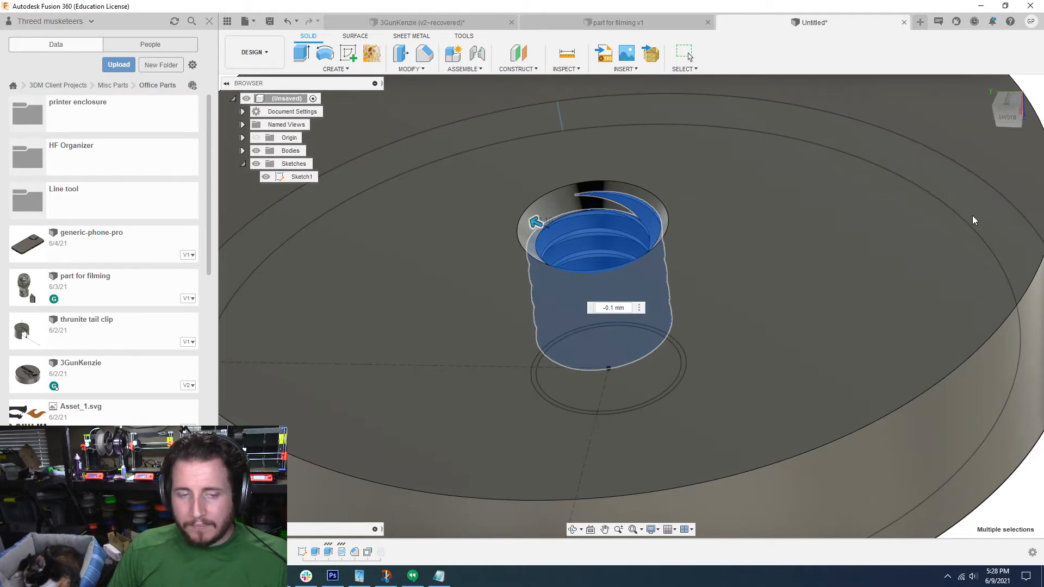
Step: Delete the leftover older thread feature that sits after the face offset in the timeline
{"action": "scroll", "coordinate": [973, 215], "scroll_direction": "down", "scroll_amount": 4}
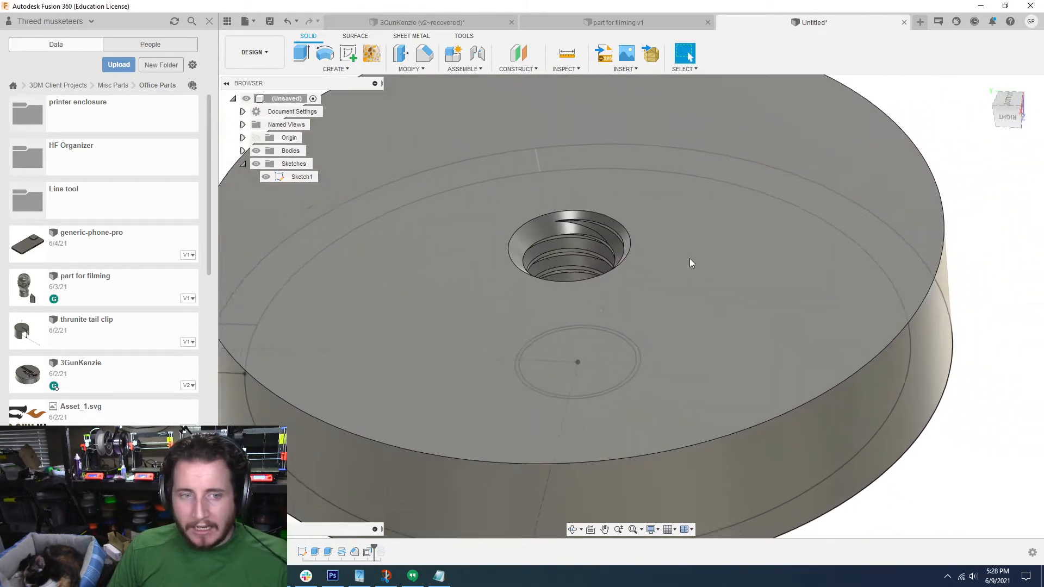
{"action": "middle_click_drag", "start_coordinate": [587, 264], "coordinate": [546, 232], "text": "shift"}
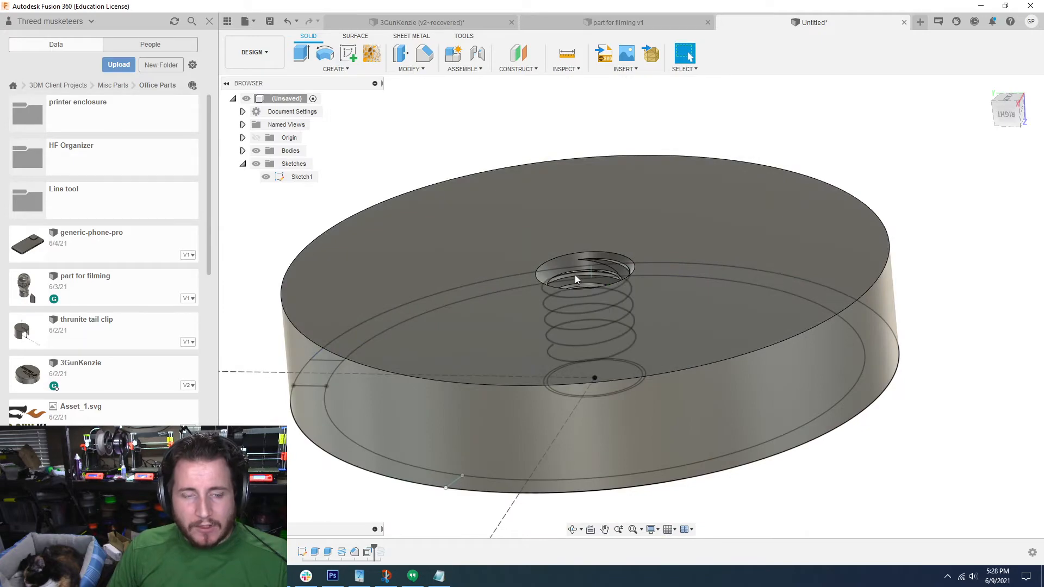
{"action": "middle_click_drag", "start_coordinate": [575, 276], "coordinate": [343, 551], "text": "shift"}
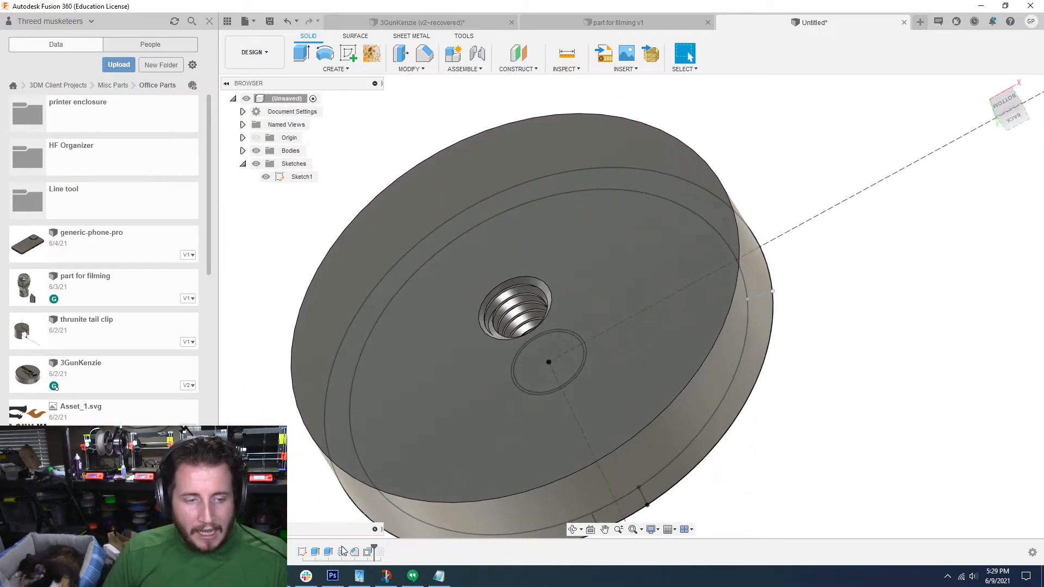
{"action": "right_click", "coordinate": [380, 553]}
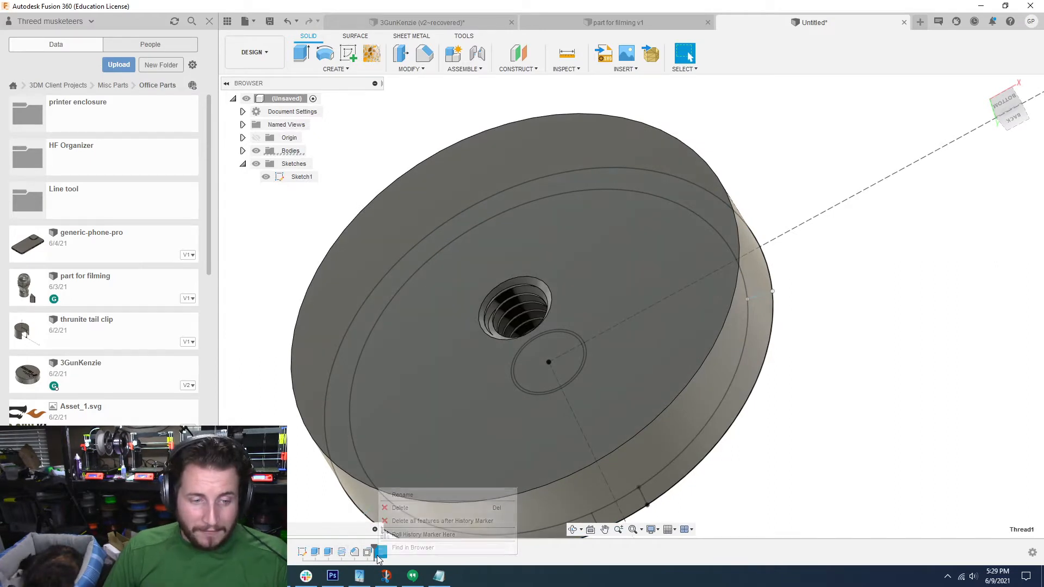
{"action": "left_click", "coordinate": [394, 510]}
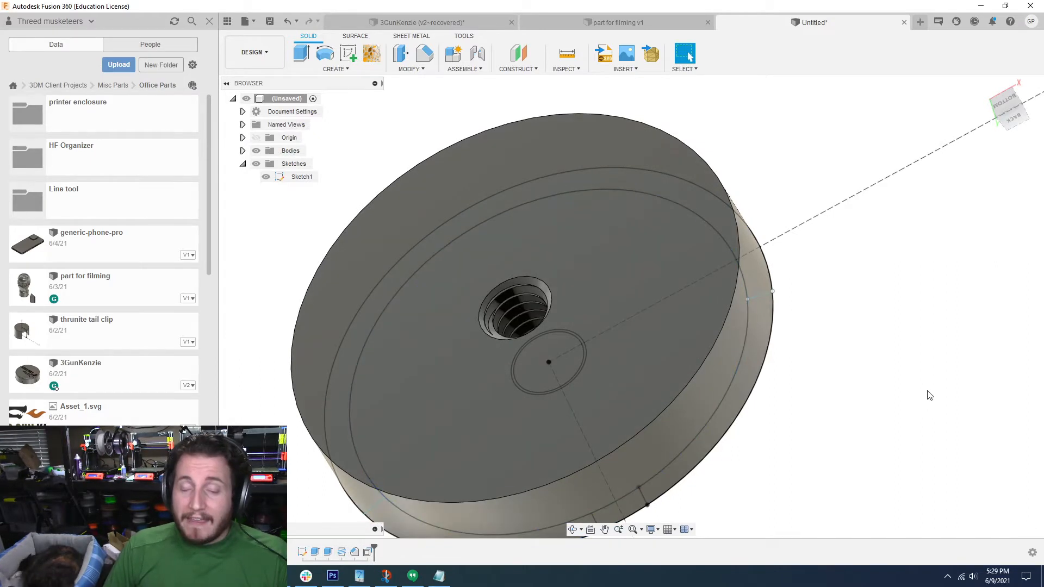
Step: Extrude the long arc section of the outer ring 23 mm upward from the base with the Join operation
{"action": "middle_click_drag", "start_coordinate": [994, 372], "coordinate": [870, 288], "text": "shift"}
{"action": "scroll", "coordinate": [629, 175], "scroll_direction": "up", "scroll_amount": 3}
{"action": "scroll", "coordinate": [527, 207], "scroll_direction": "up", "scroll_amount": 5}
{"action": "middle_click_drag", "start_coordinate": [628, 175], "coordinate": [549, 232], "text": "shift"}
{"action": "scroll", "coordinate": [549, 231], "scroll_direction": "down", "scroll_amount": 5}
{"action": "middle_click_drag", "start_coordinate": [638, 252], "coordinate": [883, 250], "text": "shift"}
{"action": "key", "text": "e"}
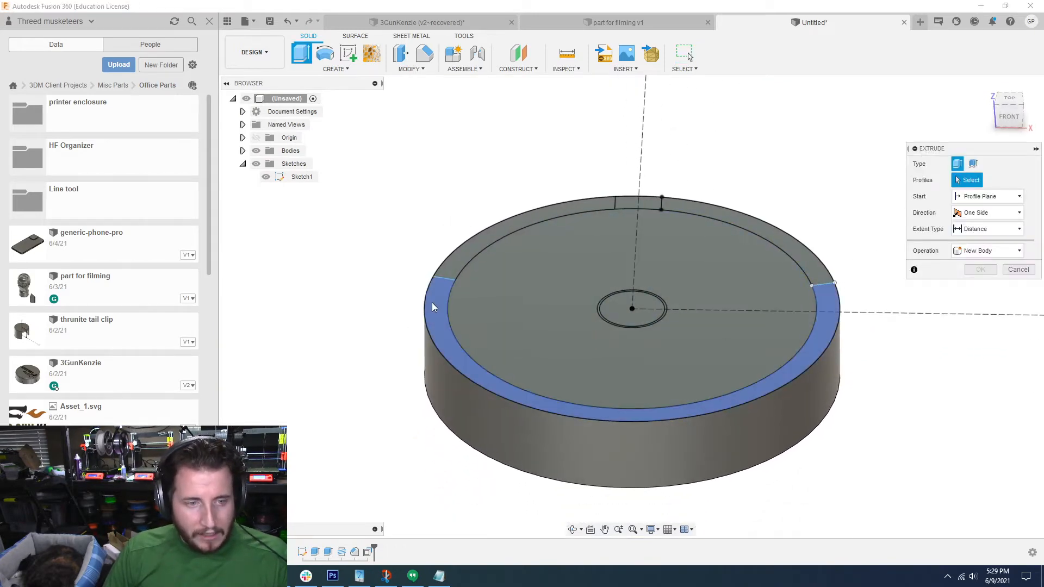
{"action": "left_click", "coordinate": [433, 303]}
{"action": "middle_click_drag", "start_coordinate": [432, 303], "coordinate": [837, 367], "text": "shift"}
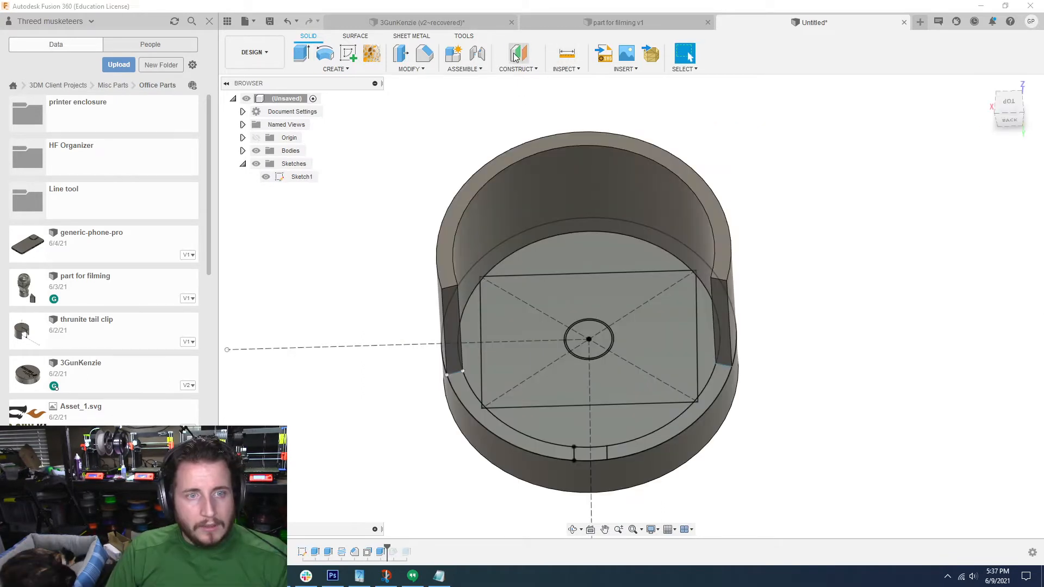
Step: Create a construction plane offset 22.75 mm above the sketch profile on the base's upper face
{"action": "left_click", "coordinate": [515, 54]}
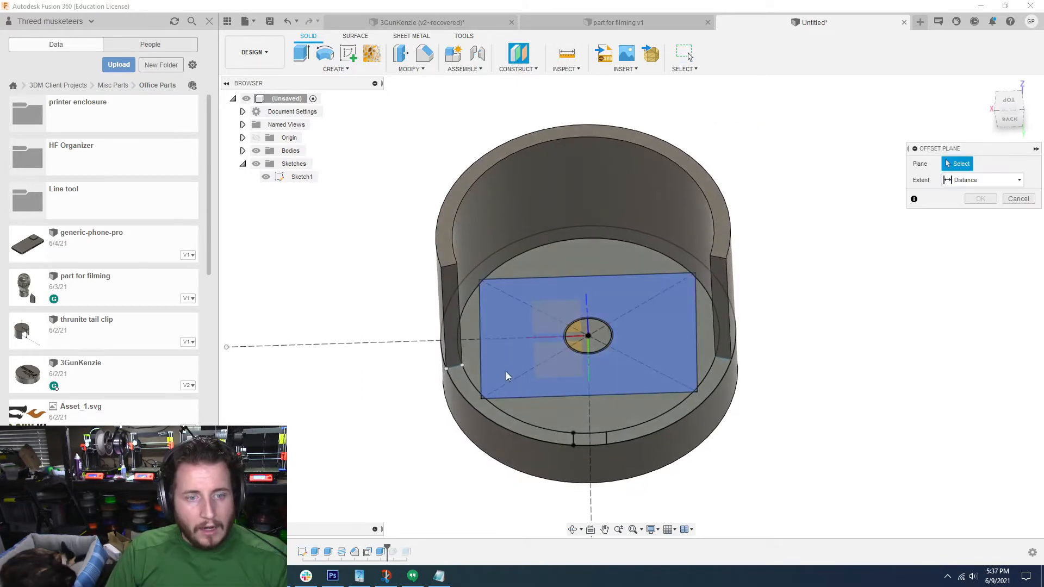
{"action": "left_click", "coordinate": [505, 371]}
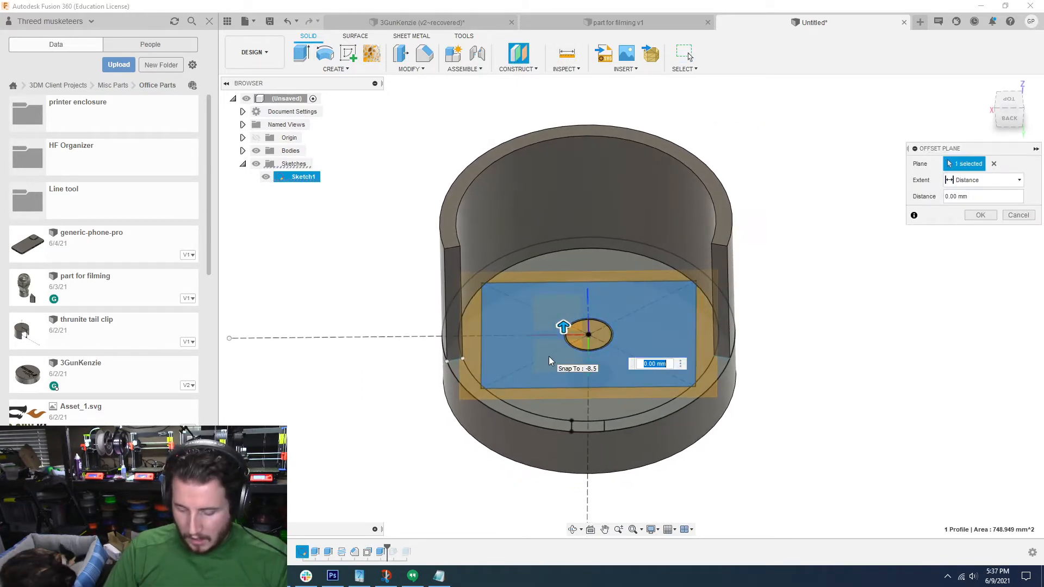
{"action": "type", "text": "22.75"}
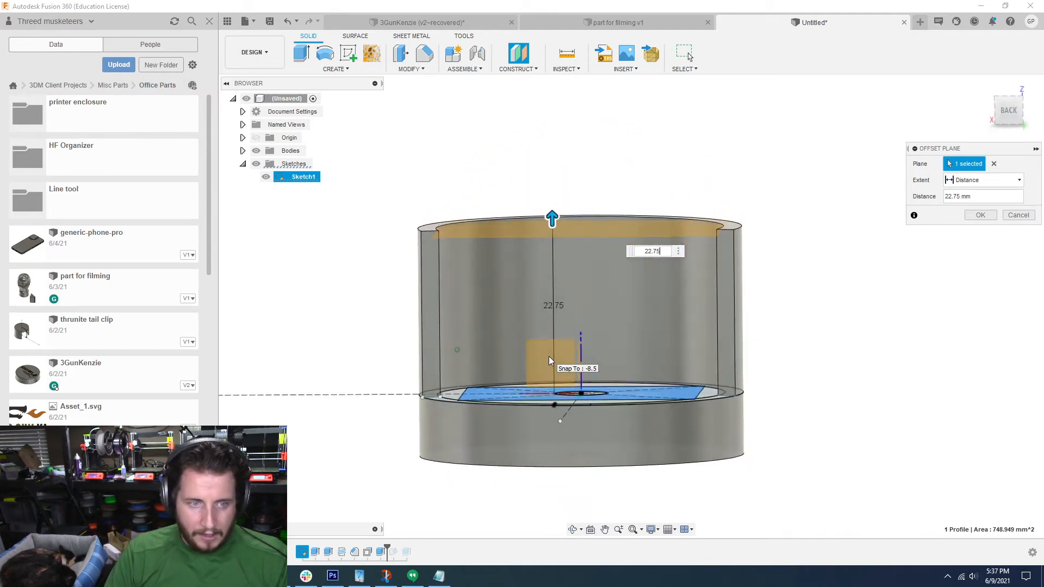
{"action": "key", "text": "Return"}
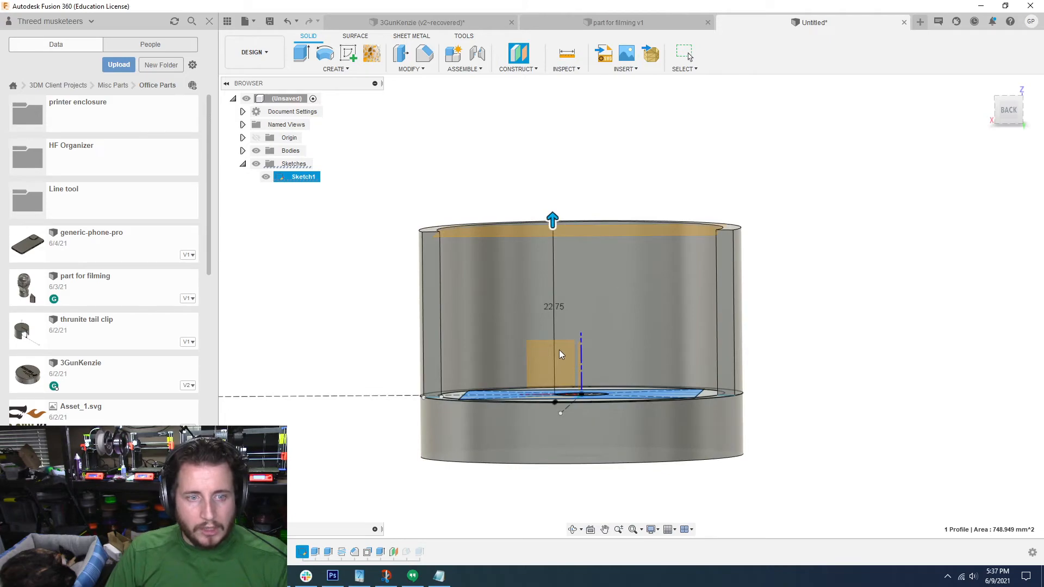
Step: Create a sketch on the offset plane and project the base sketch's rectangle, its diagonals and the construction lines from the centre into it
{"action": "left_click", "coordinate": [348, 53]}
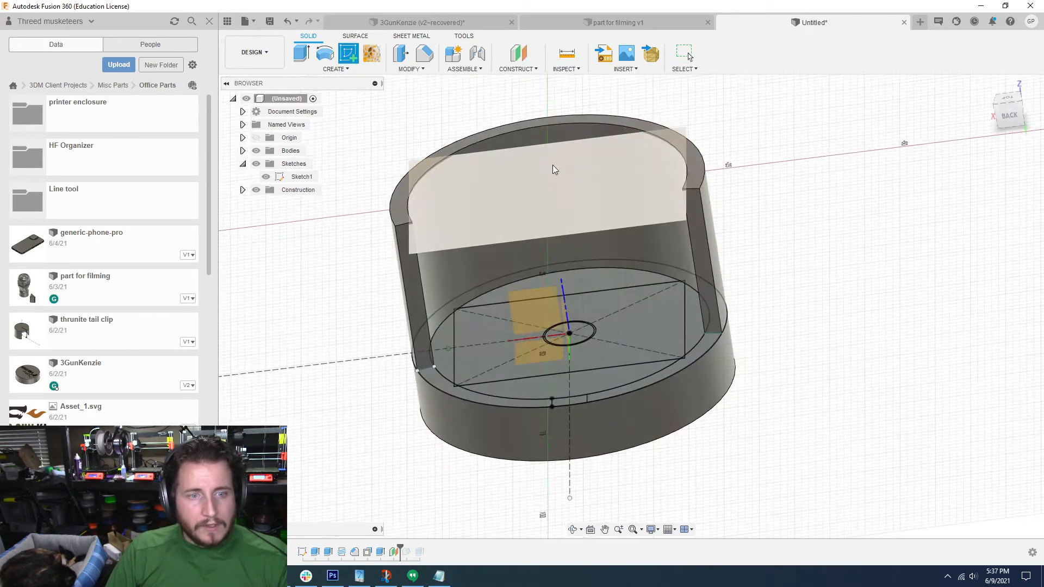
{"action": "left_click", "coordinate": [553, 165]}
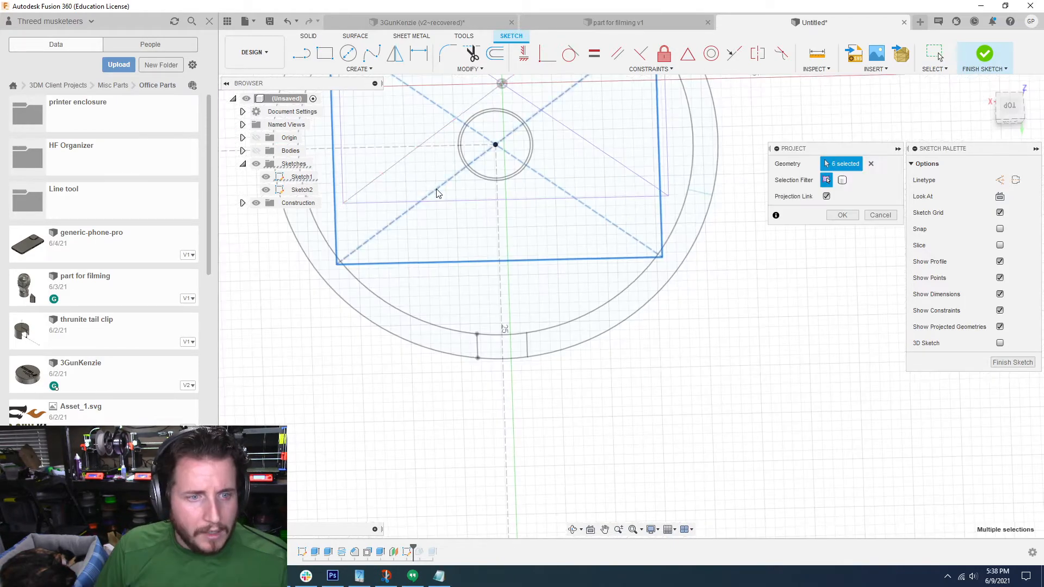
{"action": "scroll", "coordinate": [466, 165], "scroll_direction": "up", "scroll_amount": 1}
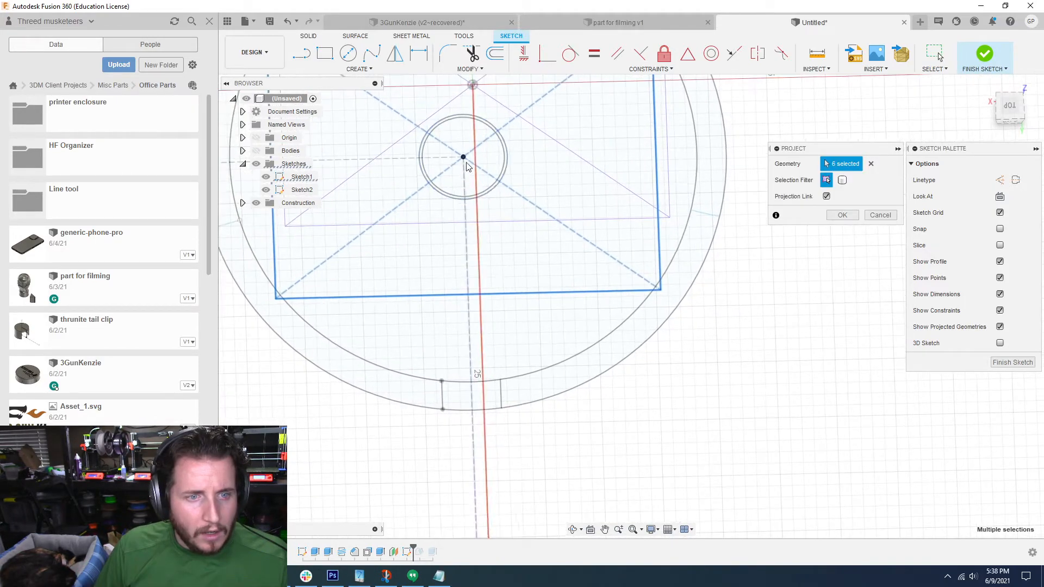
{"action": "left_click", "coordinate": [407, 161]}
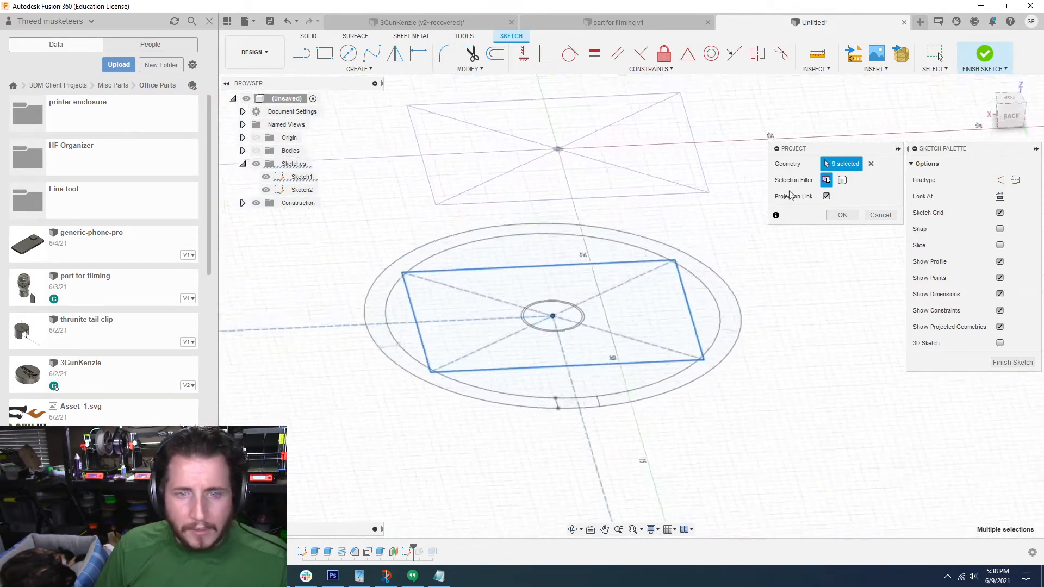
{"action": "left_click", "coordinate": [842, 216]}
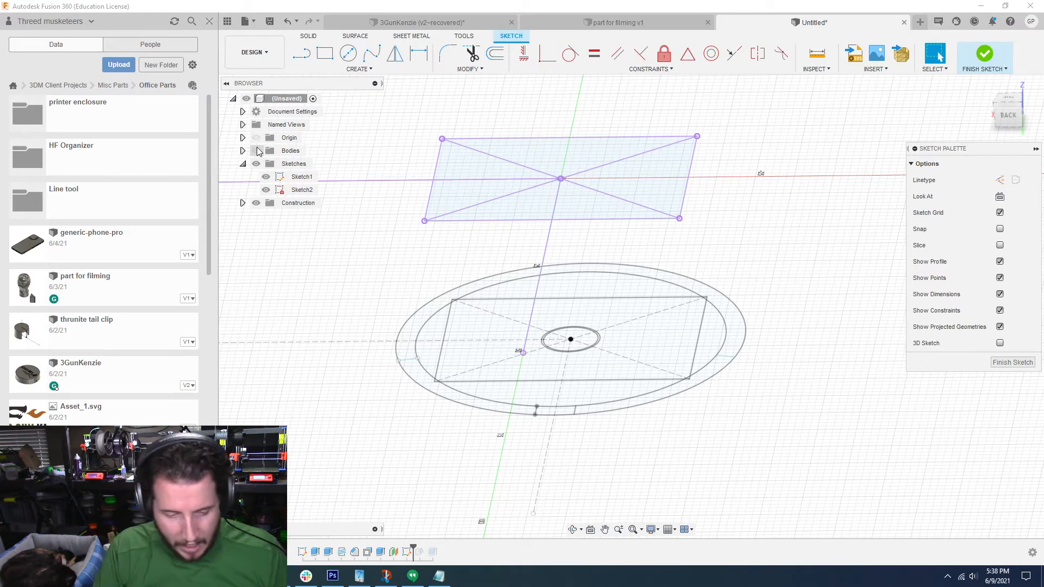
Step: Extrude the area inside the base sketch's inner circle upward as a separate disc body
{"action": "key", "text": "e"}
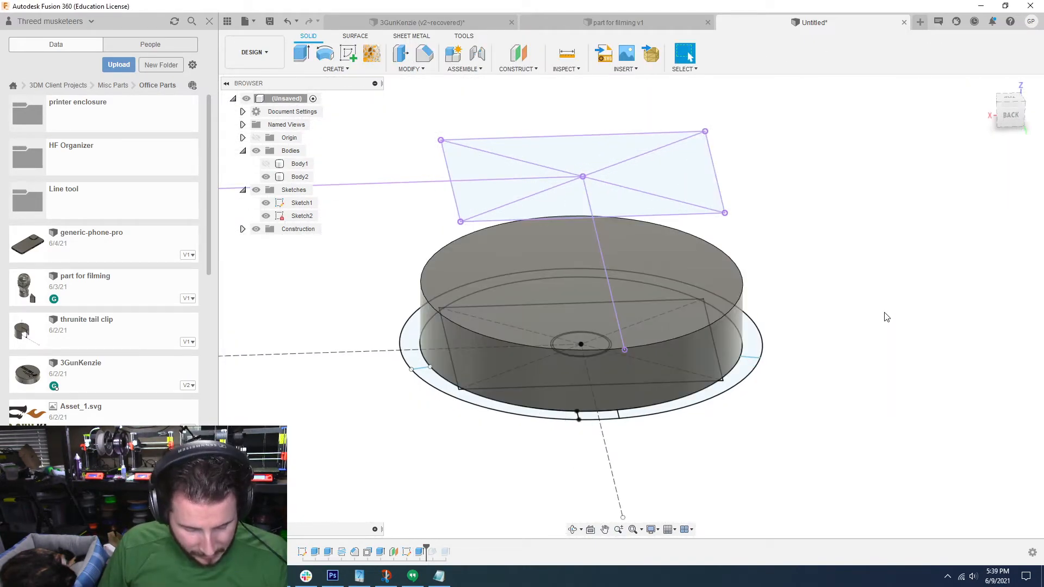
Step: Loft from the disc's upper face to all regions of the projected rectangle above it, using the Join operation
{"action": "left_click", "coordinate": [333, 62]}
{"action": "left_click", "coordinate": [346, 71]}
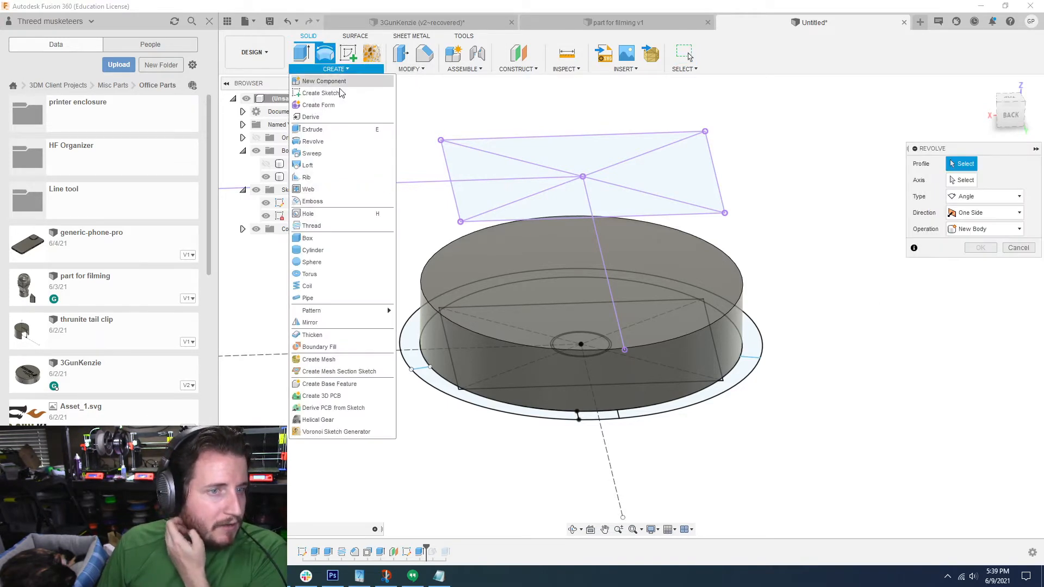
{"action": "left_click", "coordinate": [328, 163]}
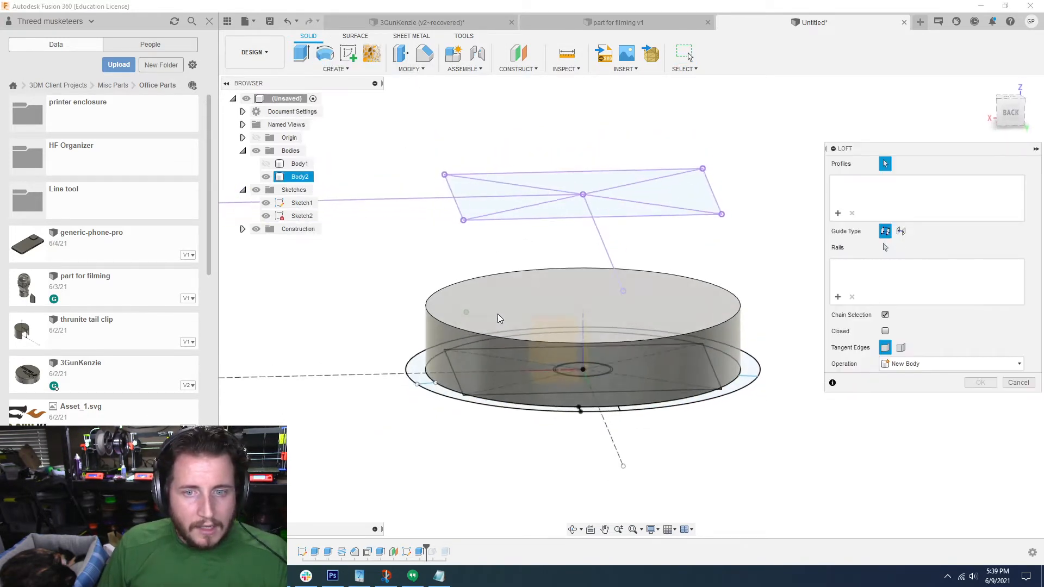
{"action": "left_click", "coordinate": [504, 297]}
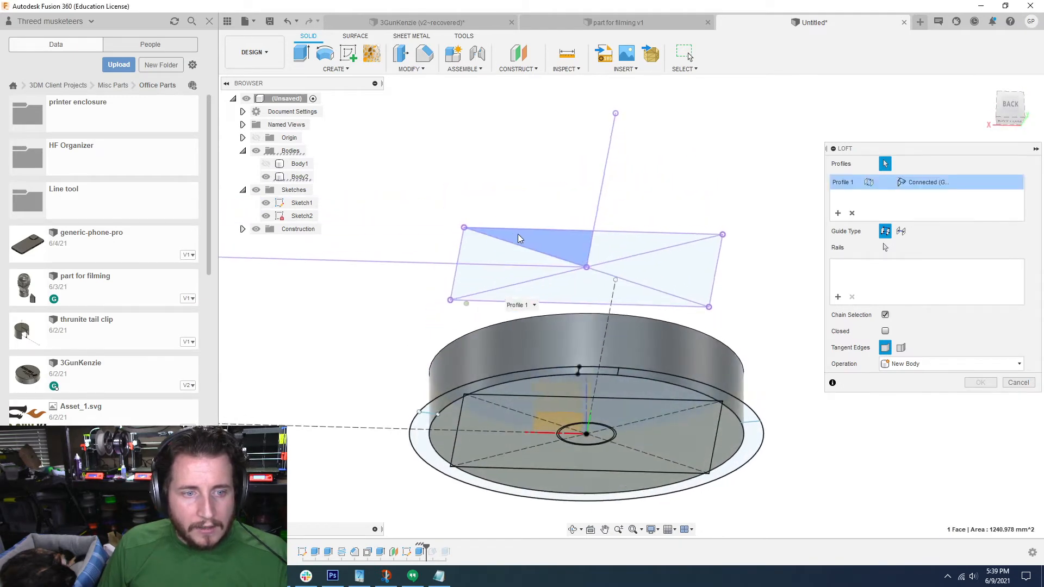
{"action": "mouse_move", "coordinate": [514, 254]}
{"action": "middle_mouse_down", "text": "shift"}
{"action": "mouse_move", "coordinate": [537, 363]}
{"action": "mouse_move", "coordinate": [506, 298]}
{"action": "mouse_move", "coordinate": [503, 252]}
{"action": "middle_mouse_up", "text": "shift"}
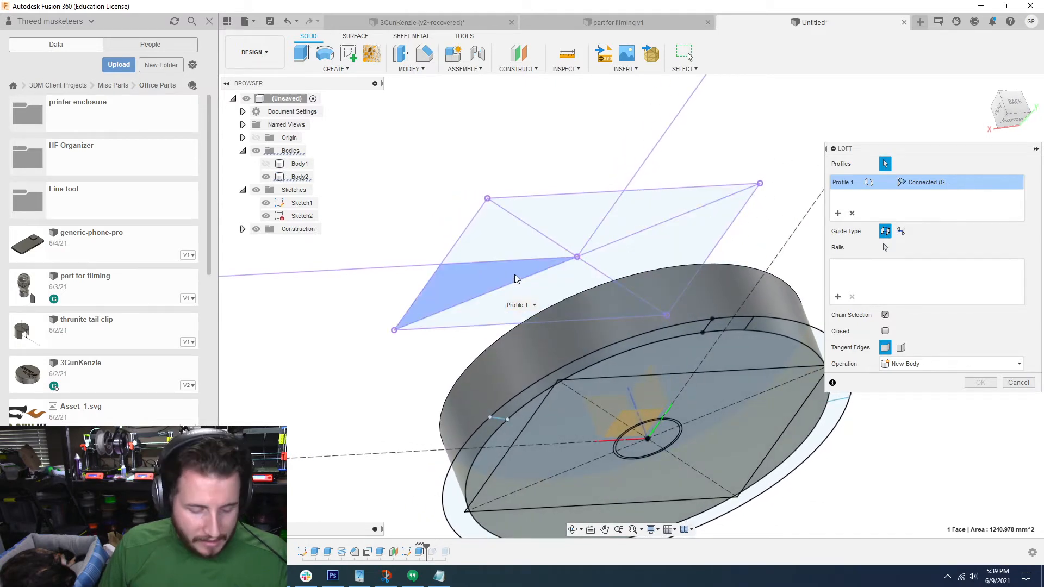
{"action": "left_click", "coordinate": [501, 237]}
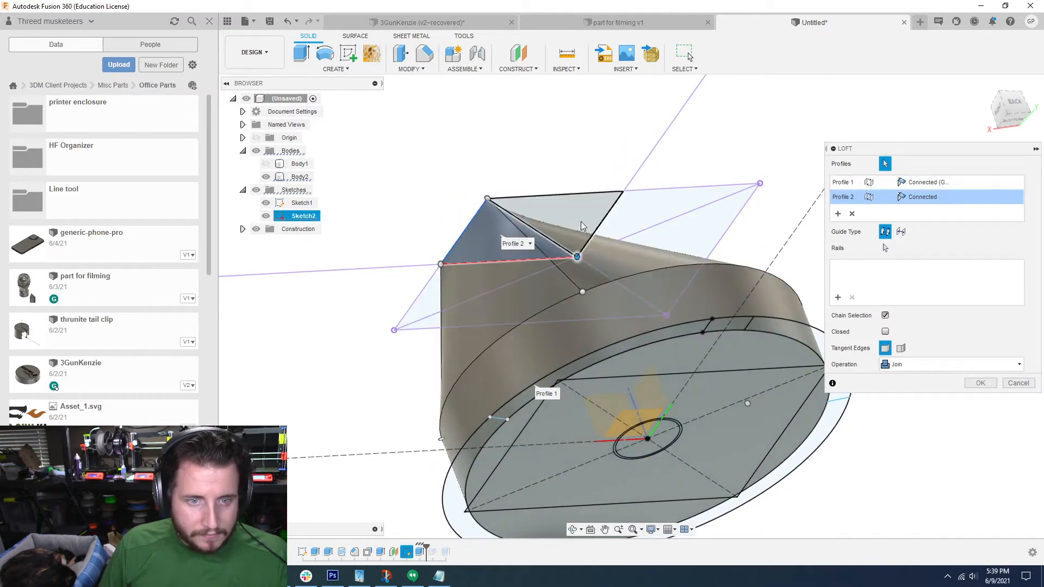
{"action": "left_click", "coordinate": [698, 207]}
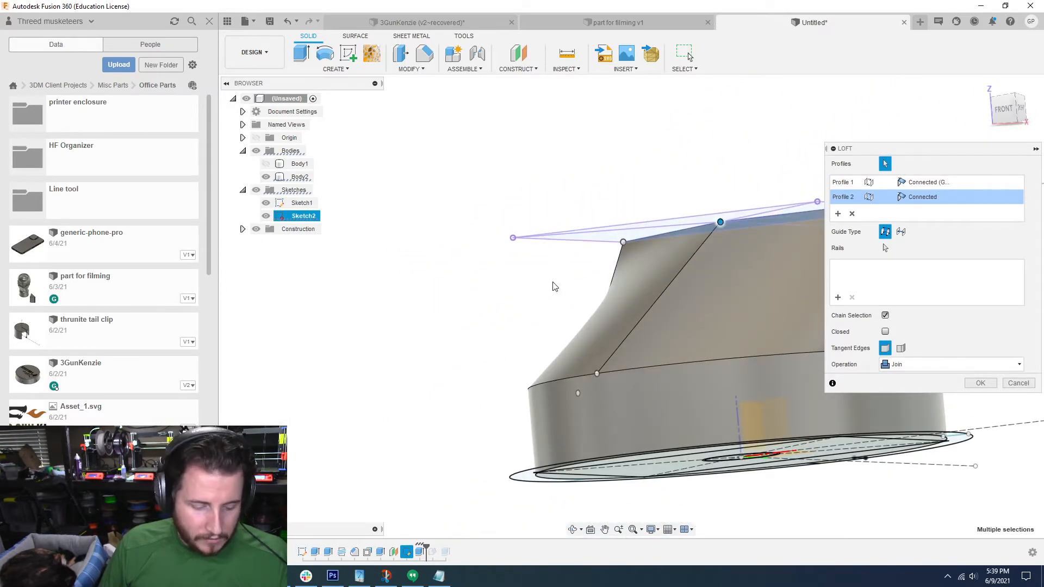
{"action": "left_click", "coordinate": [622, 236]}
{"action": "left_click", "coordinate": [683, 221]}
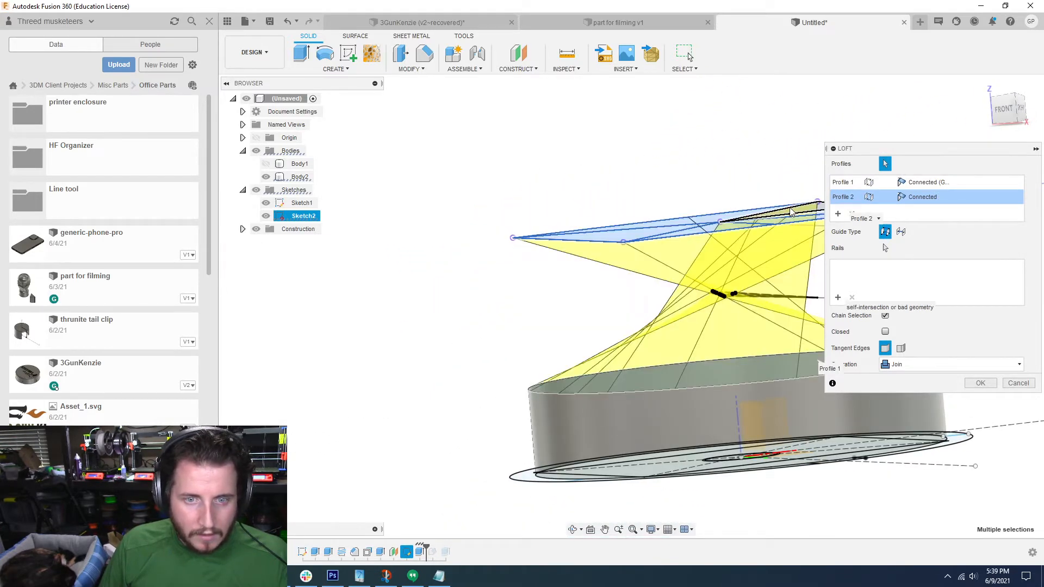
{"action": "middle_click_drag", "start_coordinate": [500, 209], "coordinate": [496, 206], "text": "shift"}
{"action": "left_click", "coordinate": [703, 157]}
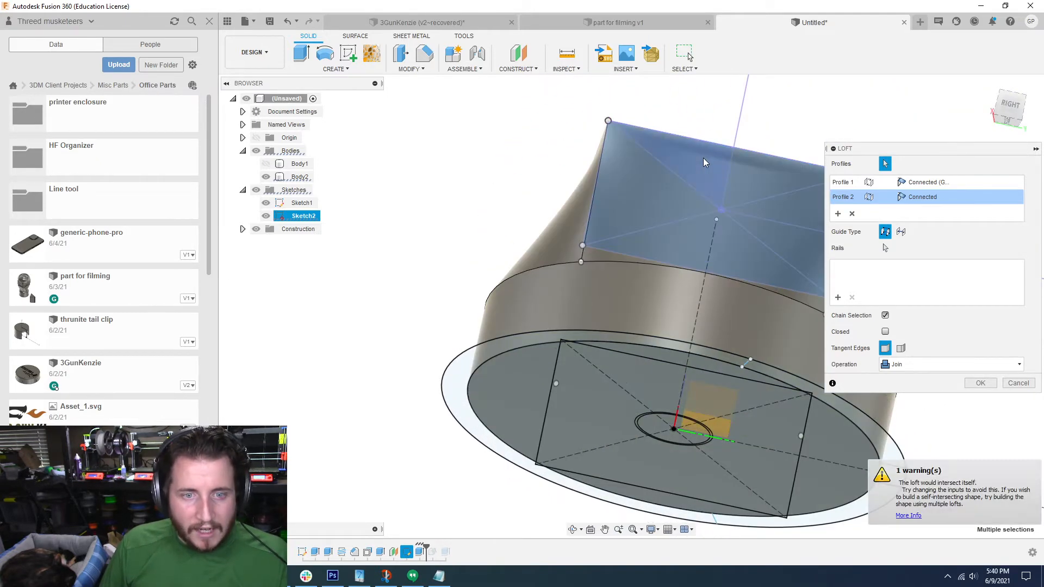
{"action": "middle_click_drag", "start_coordinate": [574, 252], "coordinate": [590, 245], "text": "shift"}
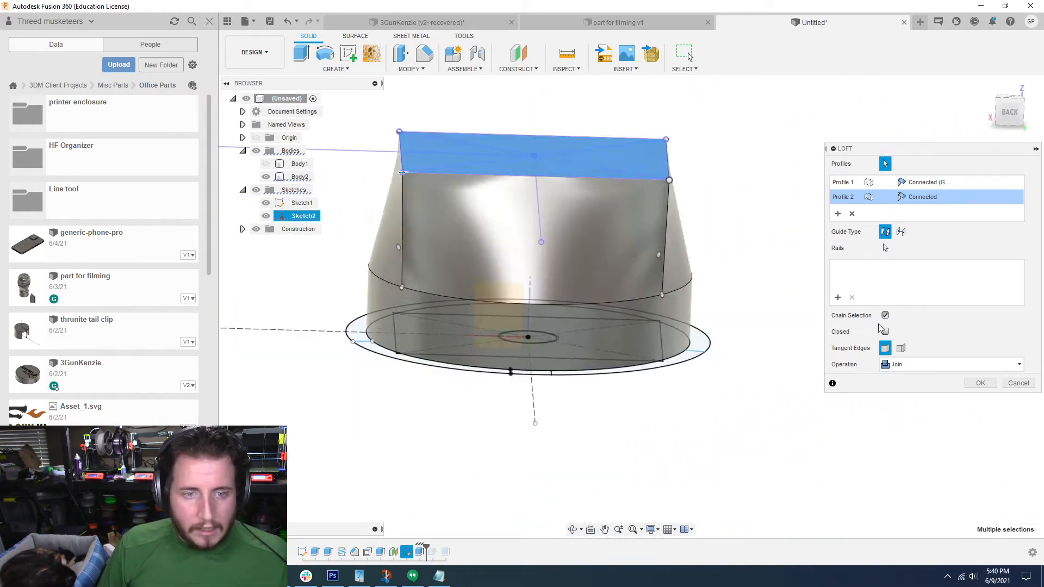
{"action": "left_click", "coordinate": [974, 384]}
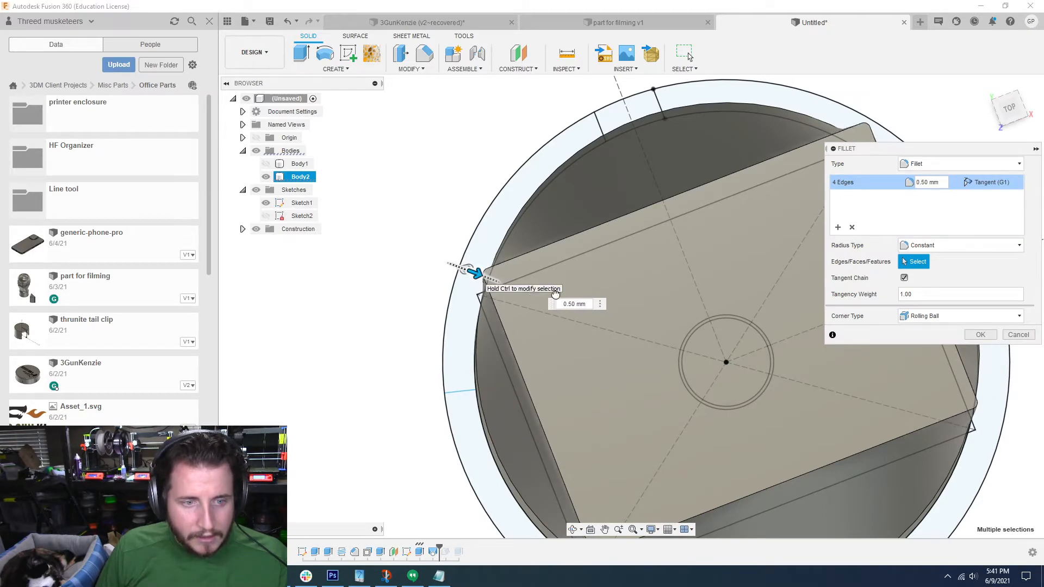
Step: Fillet the four corner edges of the lofted body with a constant radius of 1 mm
{"action": "left_click_drag", "start_coordinate": [555, 293], "coordinate": [606, 299]}
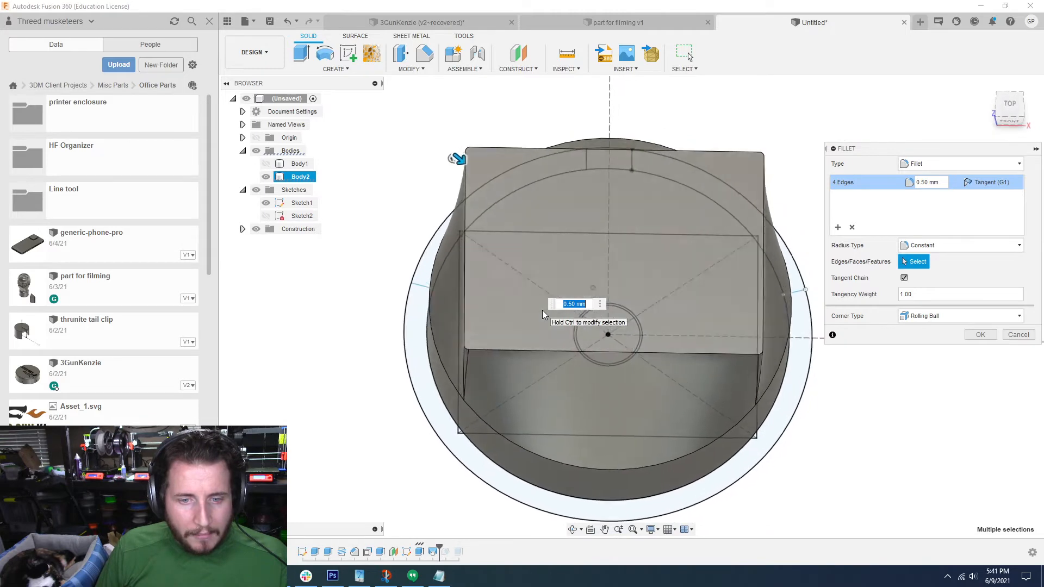
{"action": "double_click", "coordinate": [921, 182]}
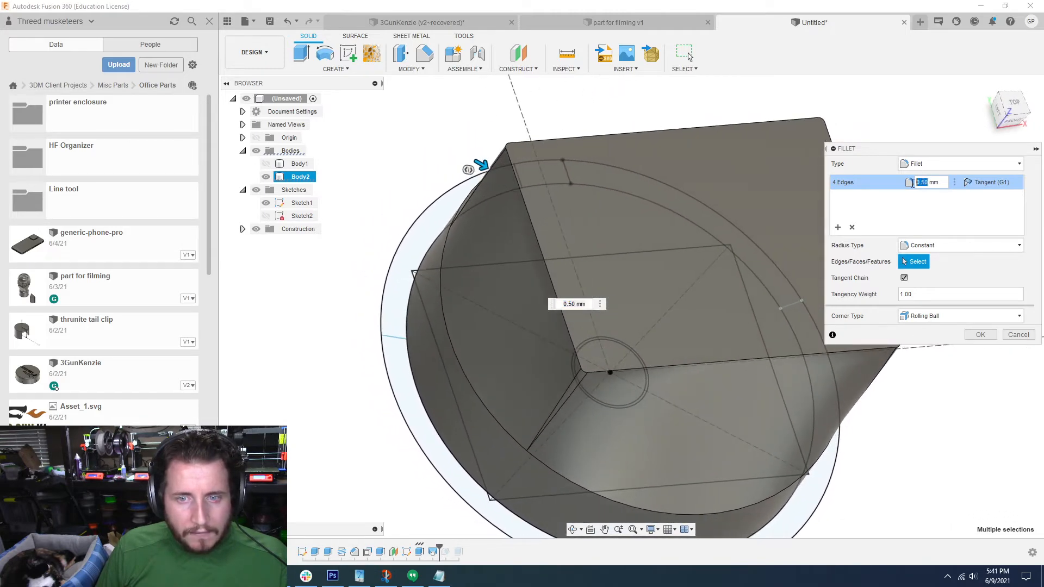
{"action": "type", "text": "1"}
{"action": "key", "text": "Return"}
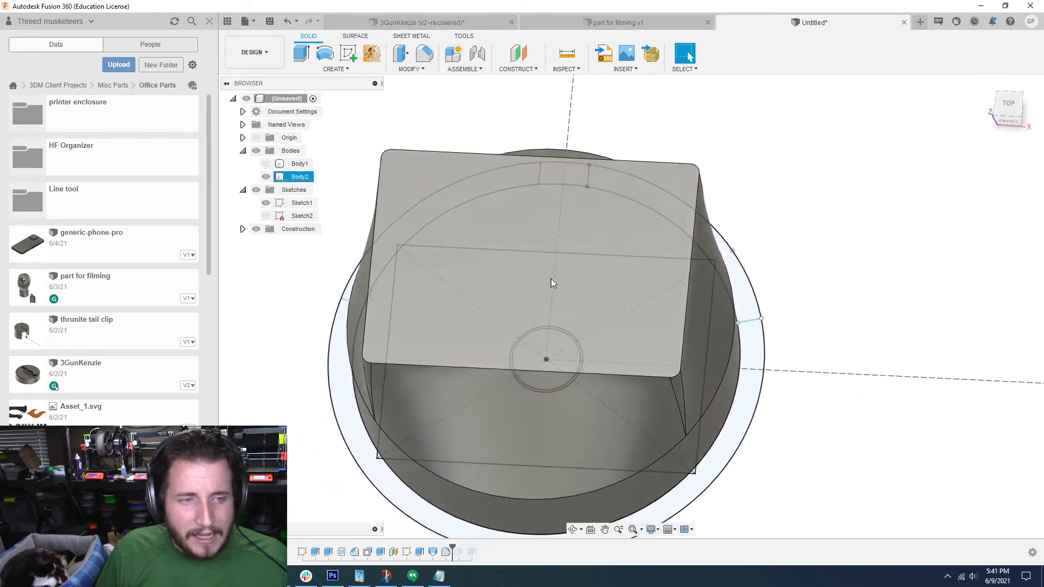
Step: Show the projected rectangle's sketch on the offset plane and open it for editing
{"action": "left_click", "coordinate": [265, 215]}
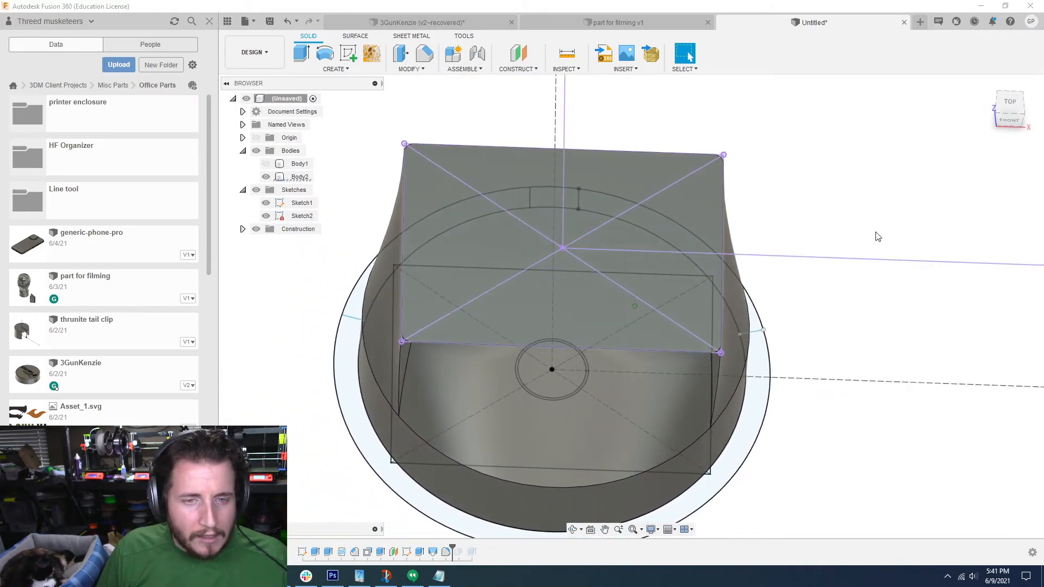
{"action": "double_click", "coordinate": [403, 552]}
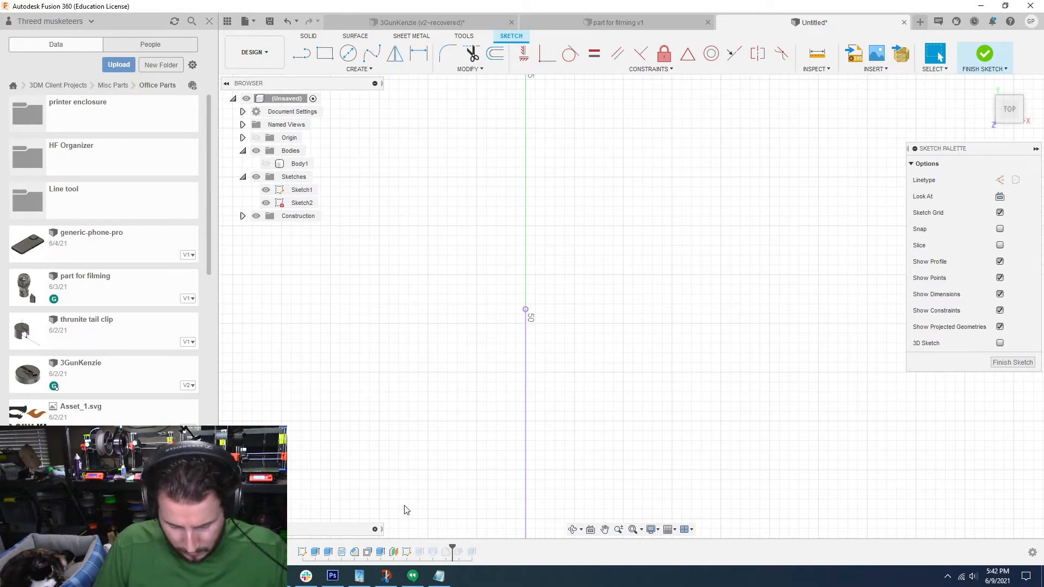
{"action": "scroll", "coordinate": [615, 373], "scroll_direction": "down", "scroll_amount": 5}
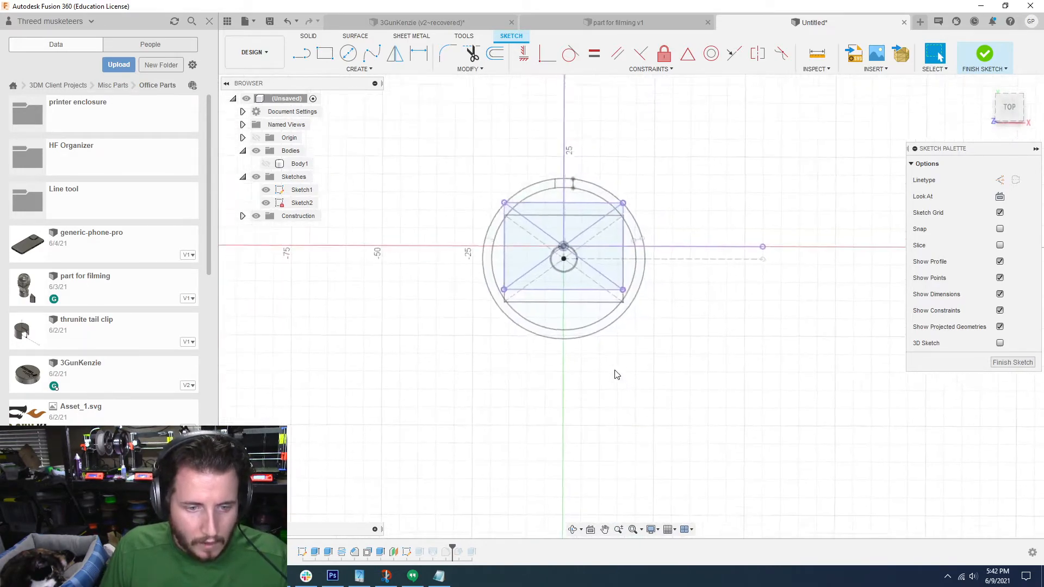
{"action": "scroll", "coordinate": [615, 373], "scroll_direction": "up", "scroll_amount": 6}
{"action": "left_click", "coordinate": [358, 69]}
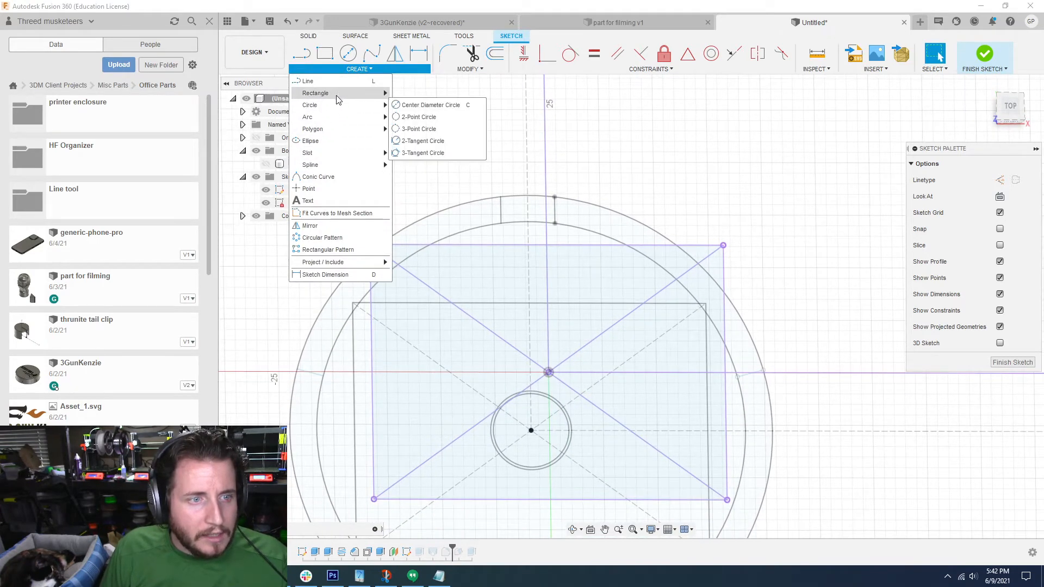
{"action": "left_click", "coordinate": [424, 116]}
{"action": "middle_click_drag", "start_coordinate": [549, 372], "coordinate": [540, 325]}
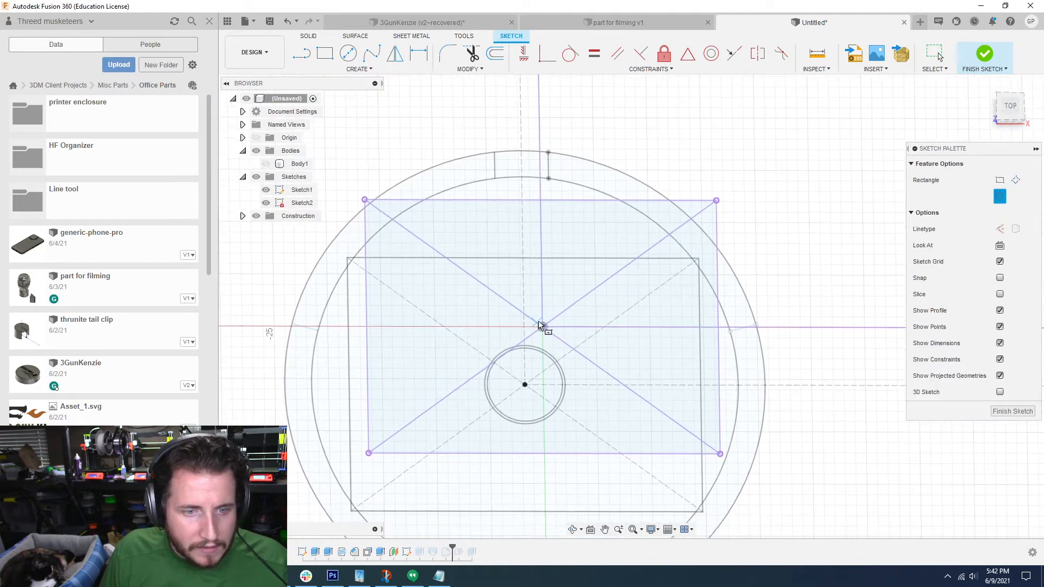
{"action": "key", "text": "Escape"}
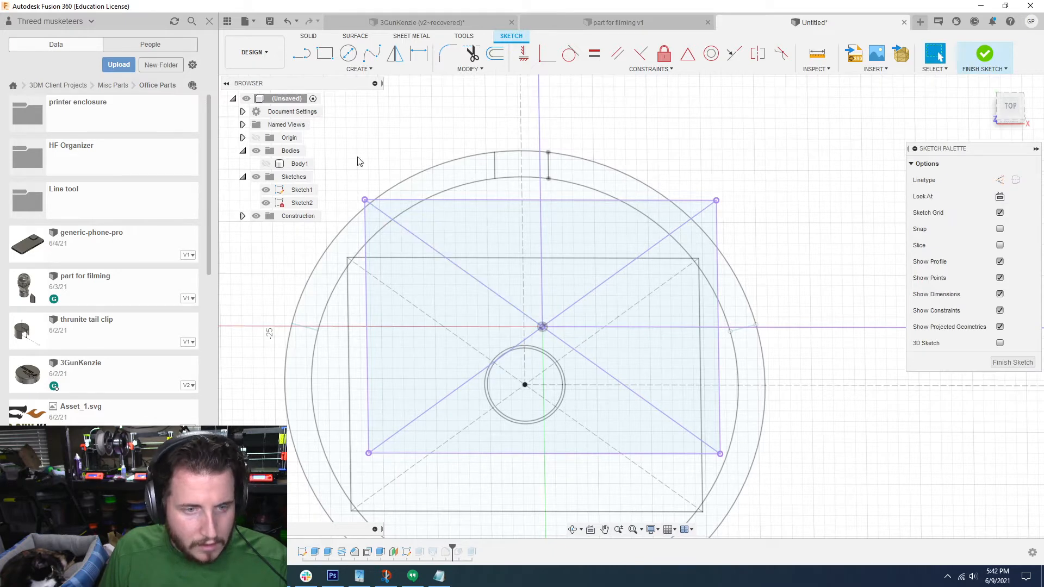
Step: Draw a 28.65 by 22.85 mm center rectangle on the projected rectangle's midpoint and finish the sketch
{"action": "left_click", "coordinate": [363, 71]}
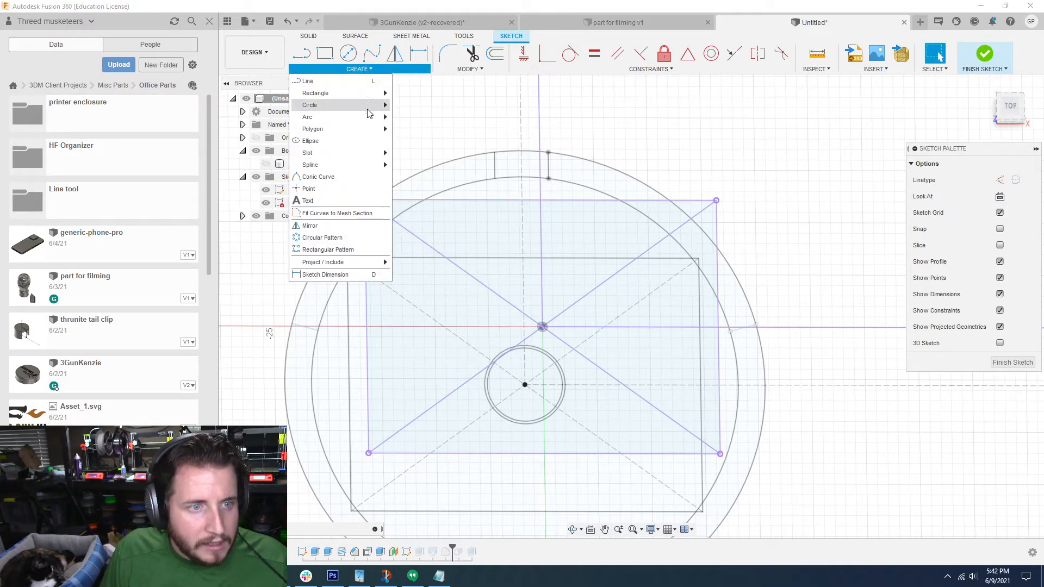
{"action": "left_click", "coordinate": [427, 117]}
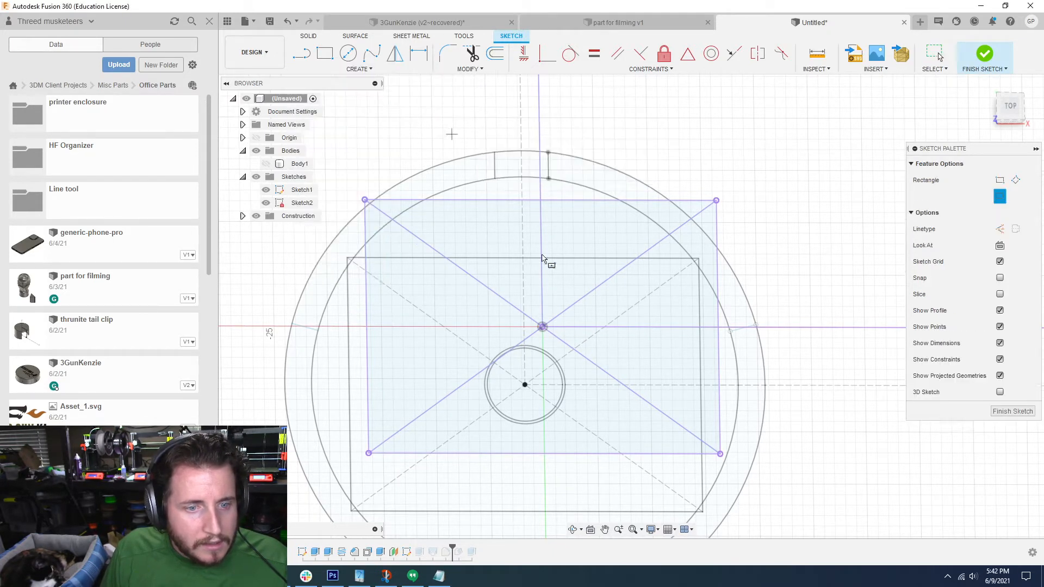
{"action": "middle_click_drag", "start_coordinate": [543, 326], "coordinate": [546, 337]}
{"action": "left_click", "coordinate": [543, 325]}
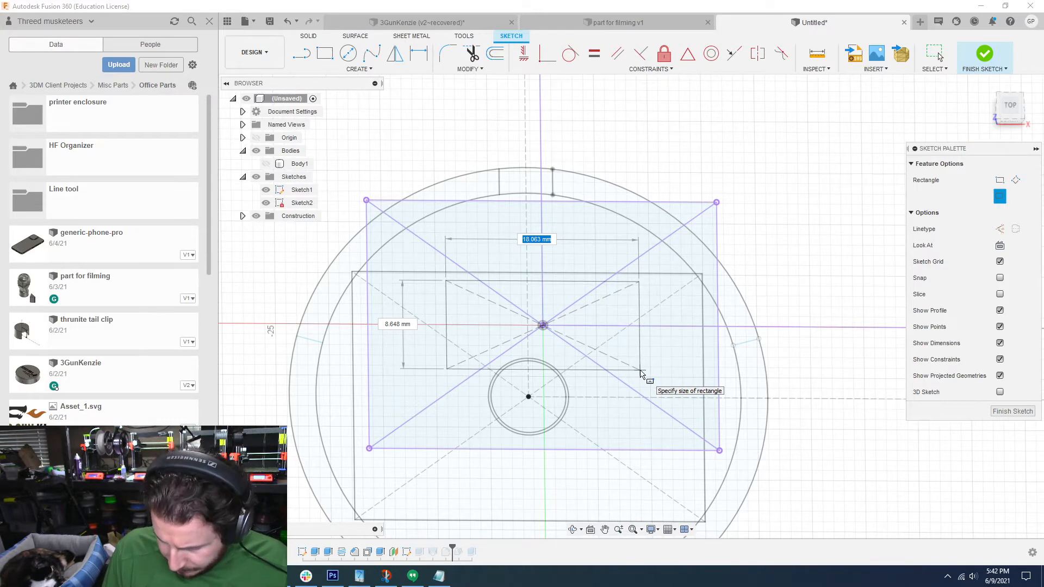
{"action": "scroll", "coordinate": [640, 370], "scroll_direction": "down", "scroll_amount": 1}
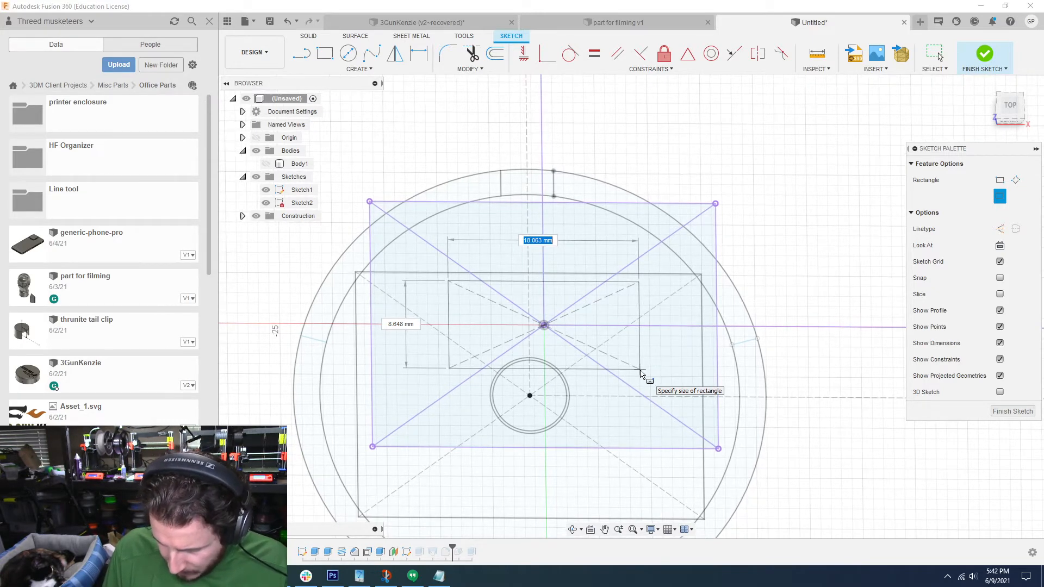
{"action": "key", "text": "Tab"}
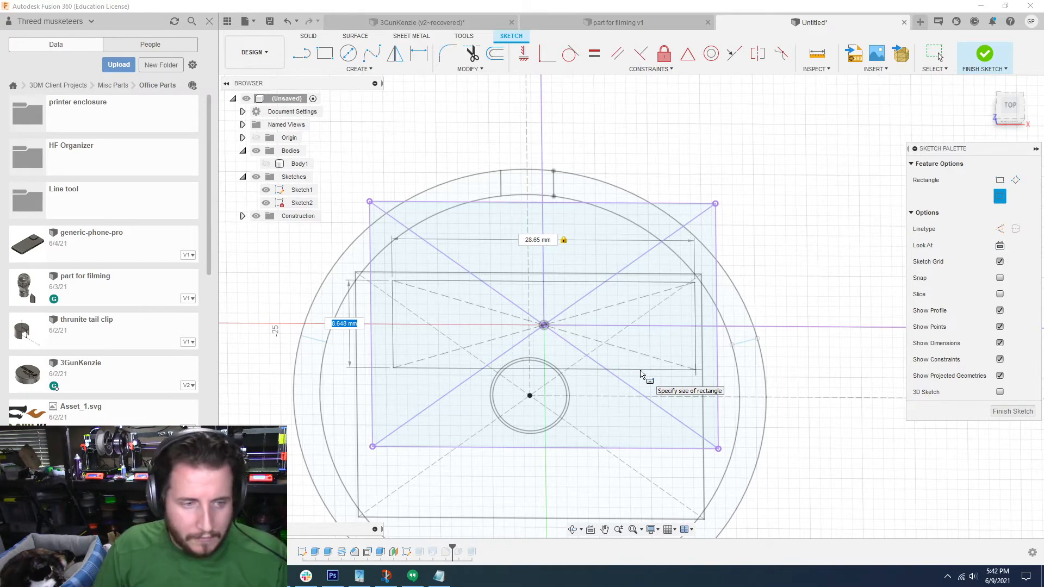
{"action": "type", "text": "22.85"}
{"action": "key", "text": "Return"}
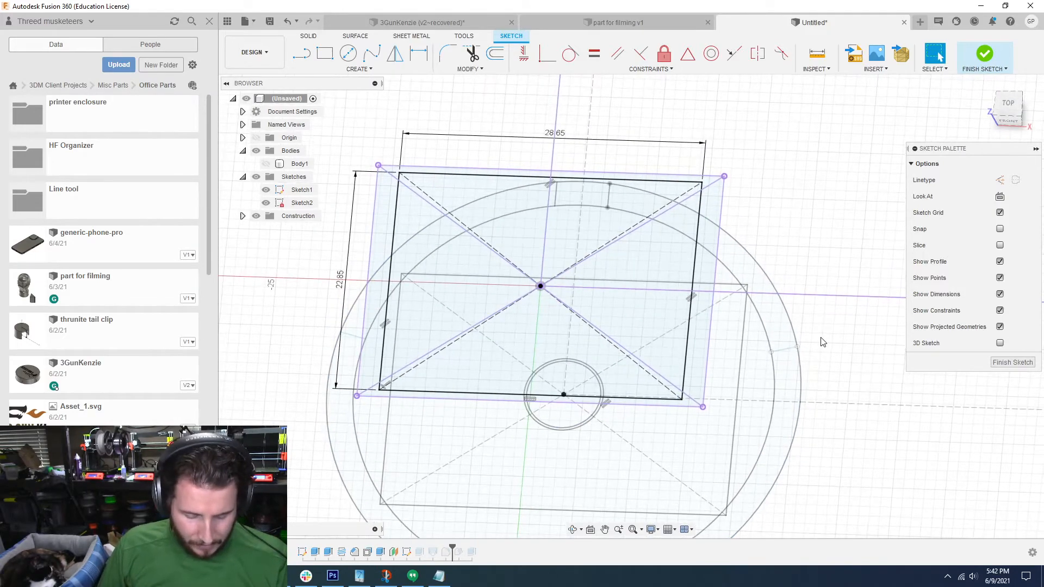
{"action": "left_click", "coordinate": [1001, 364]}
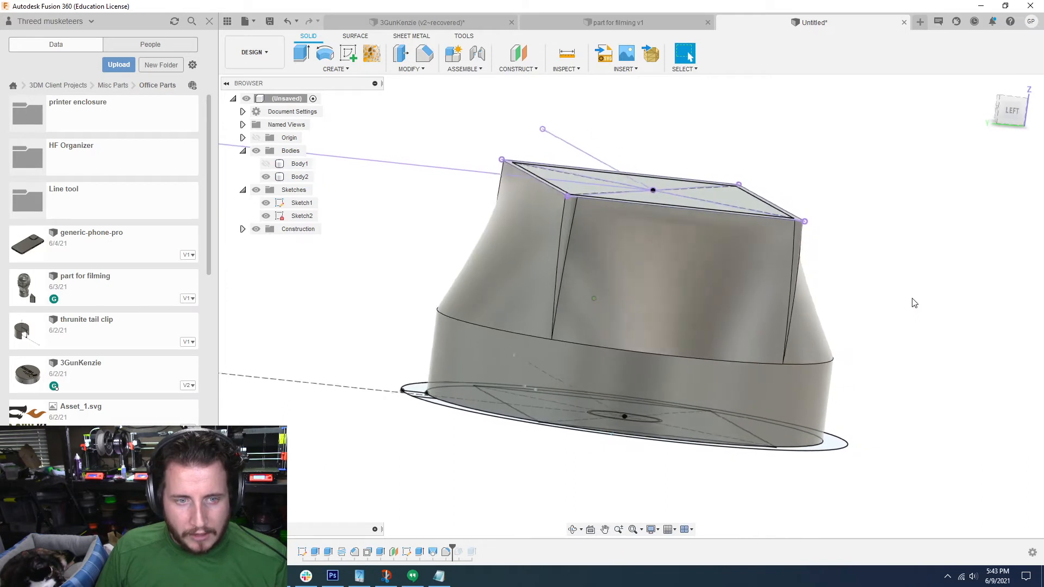
Step: Edit the loft between the disc and the projected rectangle so that its operation is New Body
{"action": "left_click", "coordinate": [351, 186]}
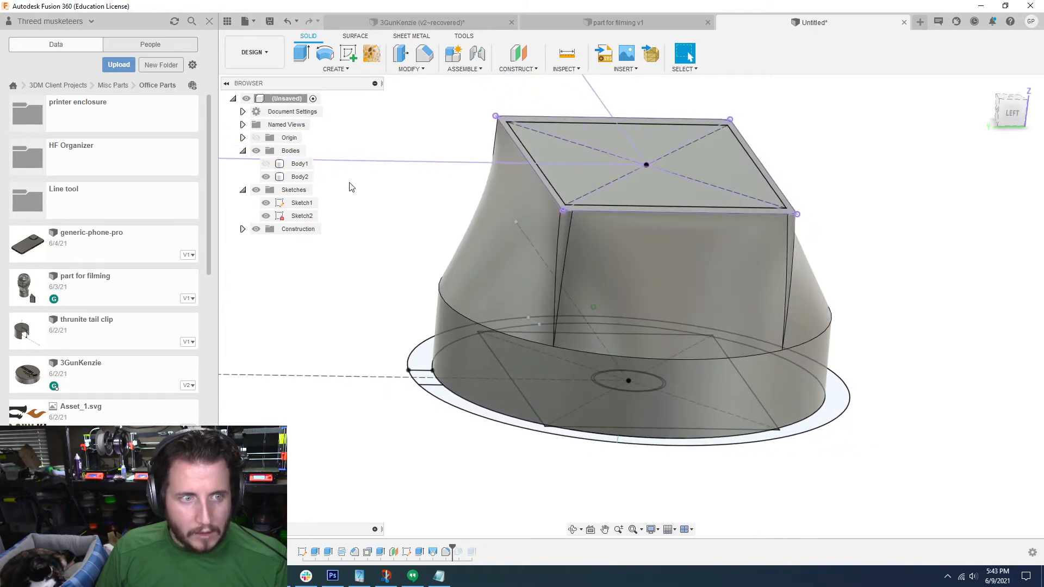
{"action": "left_click", "coordinate": [433, 553]}
{"action": "double_click", "coordinate": [433, 553]}
{"action": "left_click", "coordinate": [935, 364]}
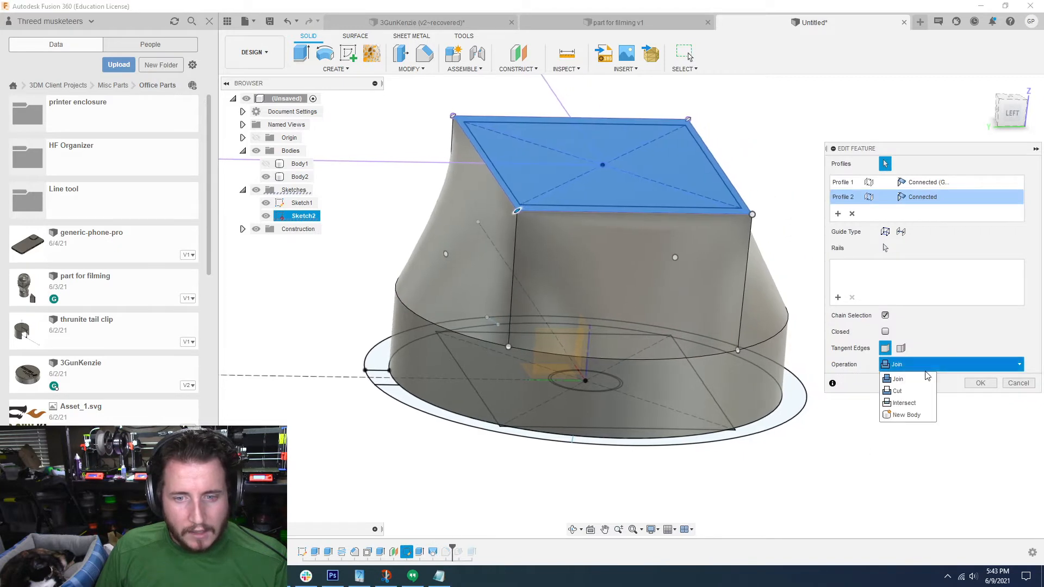
{"action": "left_click", "coordinate": [901, 417]}
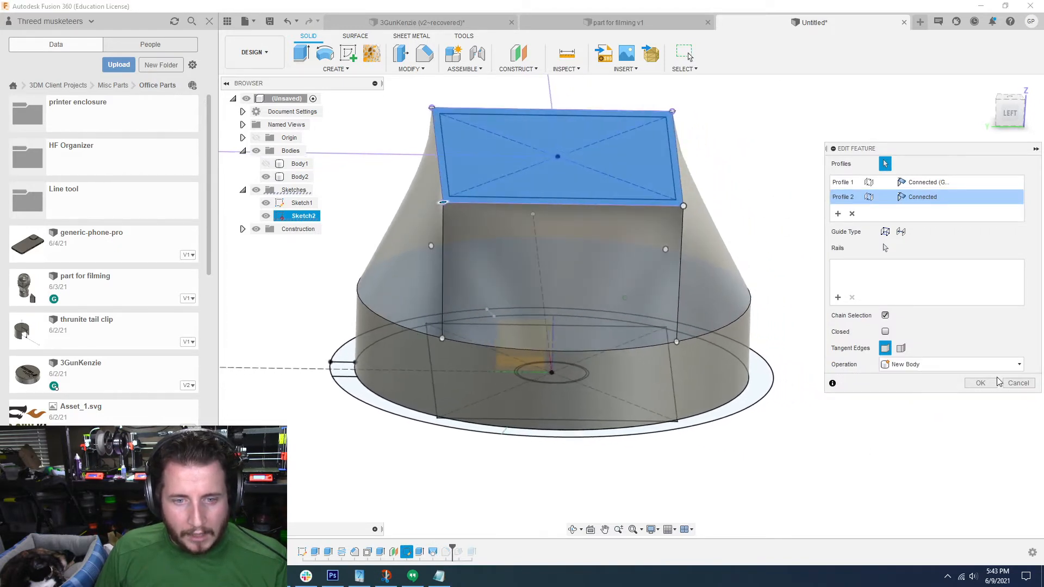
{"action": "left_click", "coordinate": [991, 383]}
{"action": "left_click", "coordinate": [266, 190]}
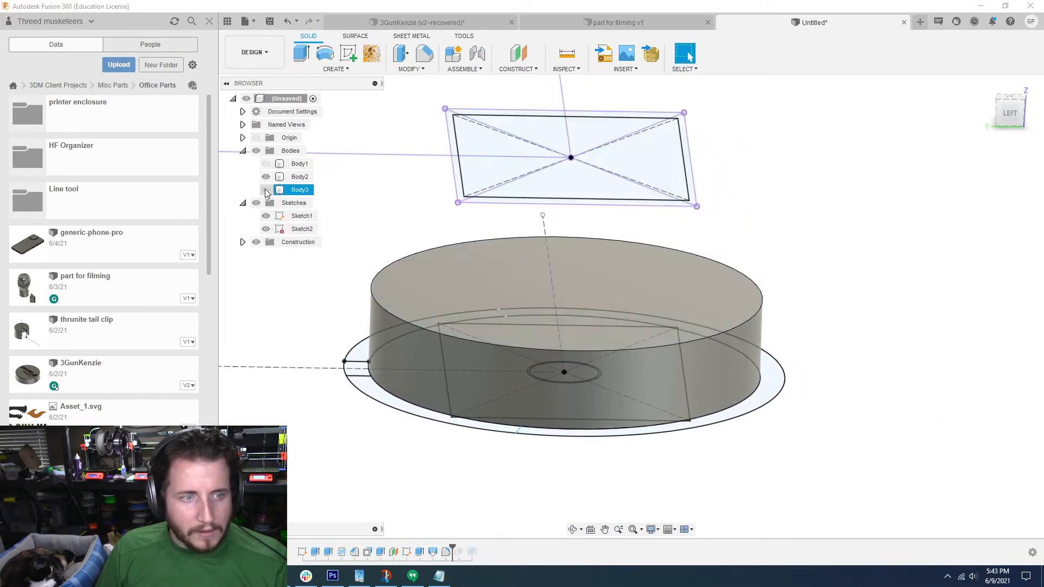
{"action": "left_click", "coordinate": [353, 54]}
{"action": "left_click", "coordinate": [426, 279]}
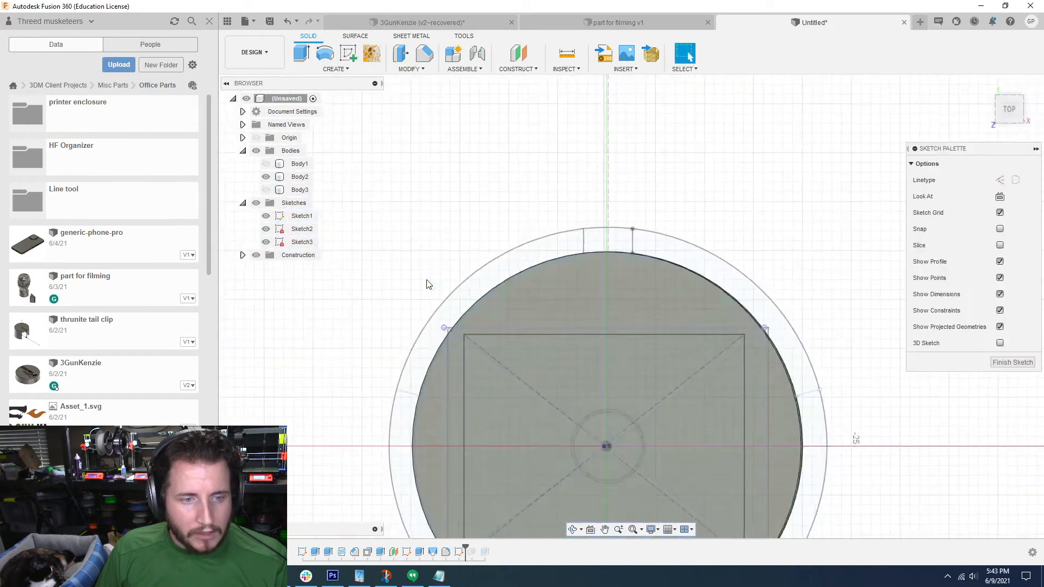
{"action": "middle_click_drag", "start_coordinate": [429, 284], "coordinate": [626, 289], "text": "shift"}
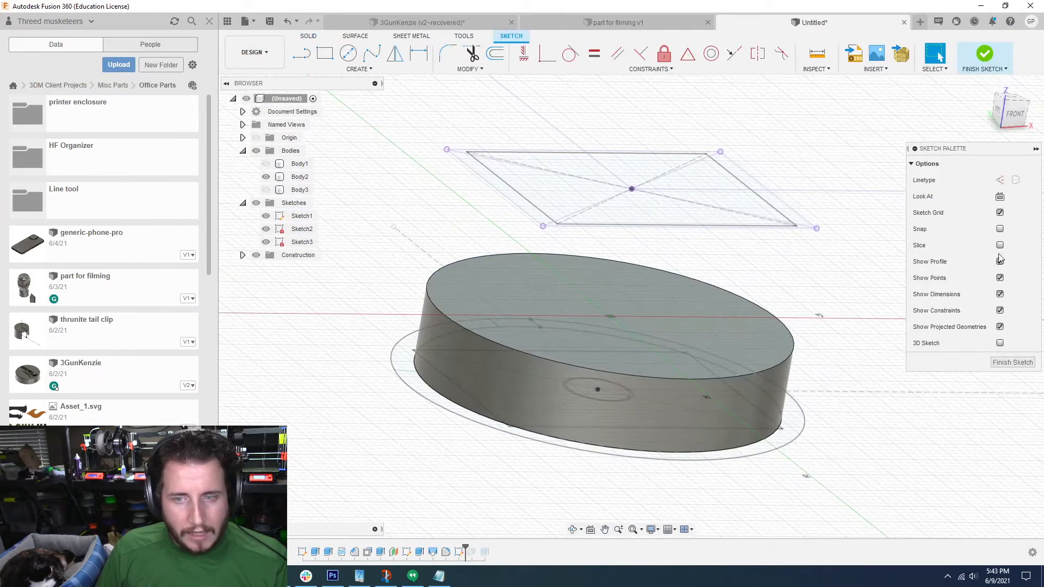
{"action": "left_click", "coordinate": [1012, 363]}
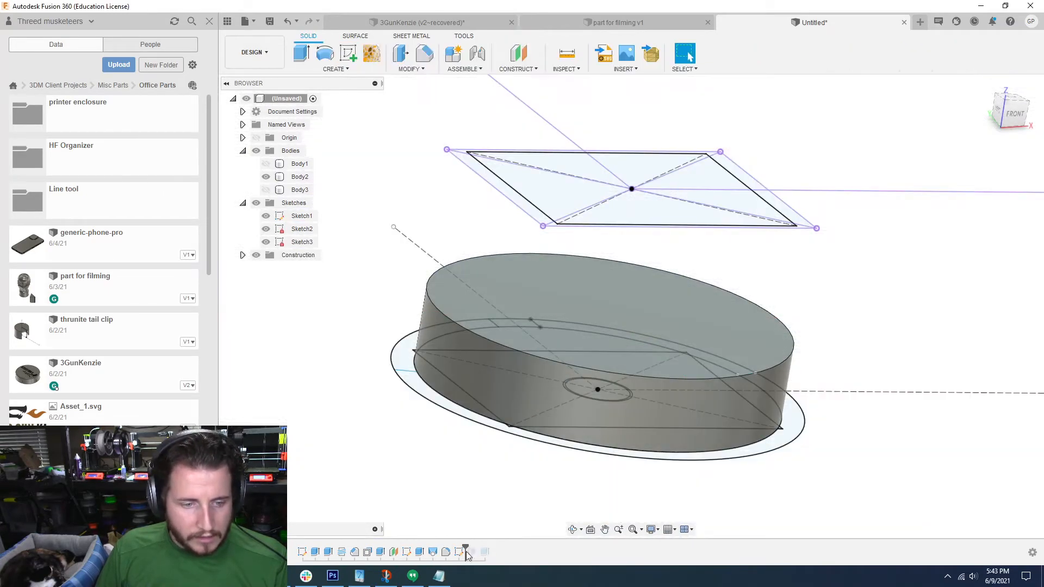
{"action": "left_click_drag", "start_coordinate": [465, 550], "coordinate": [452, 551]}
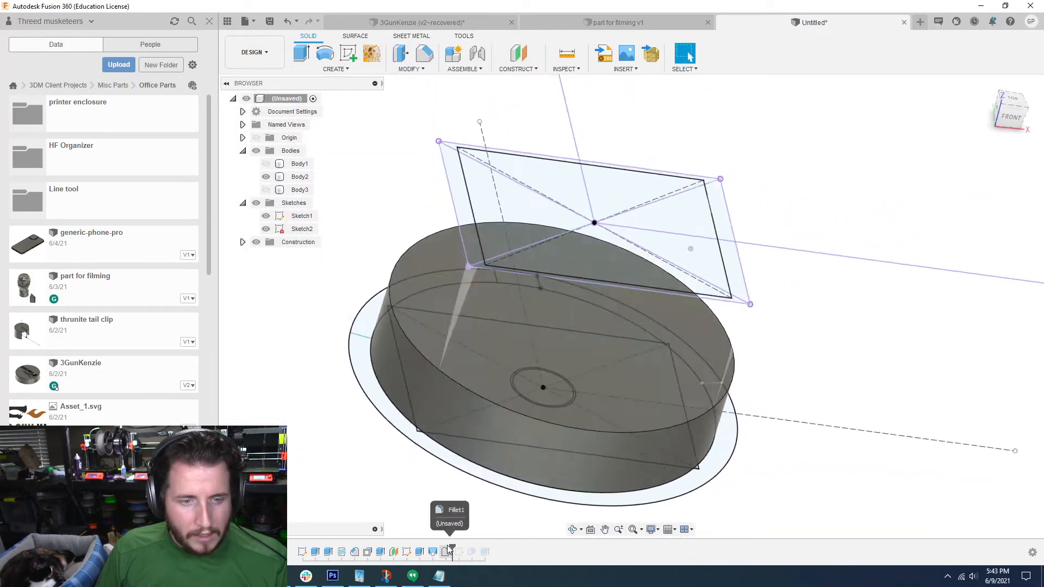
{"action": "left_click", "coordinate": [266, 190]}
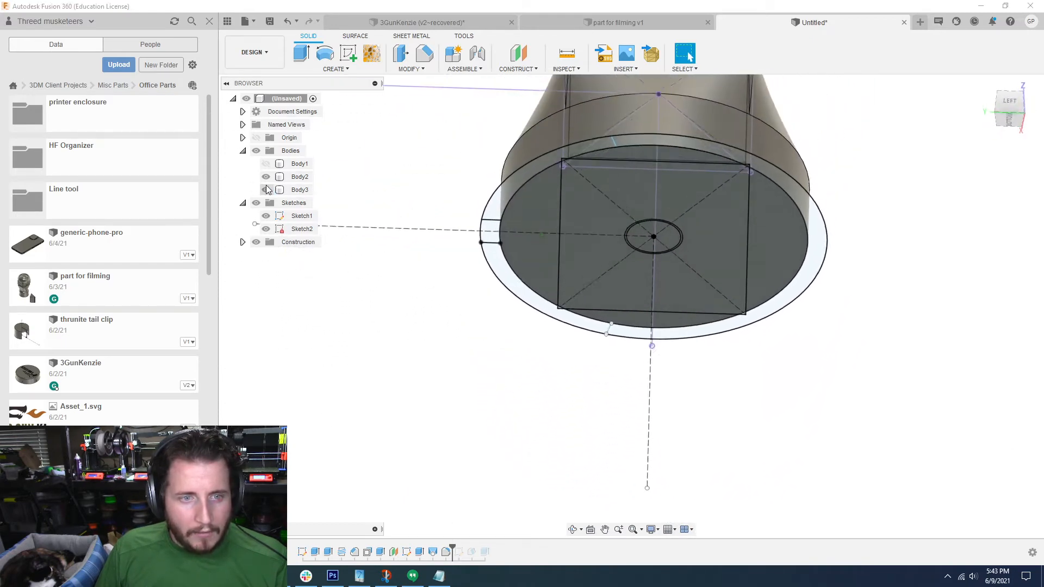
Step: Set up an Extrude of the two disc segments on opposite sides of the base rectangle, with an 8.3 mm start offset and 50 mm distance, as a Cut
{"action": "key", "text": "e"}
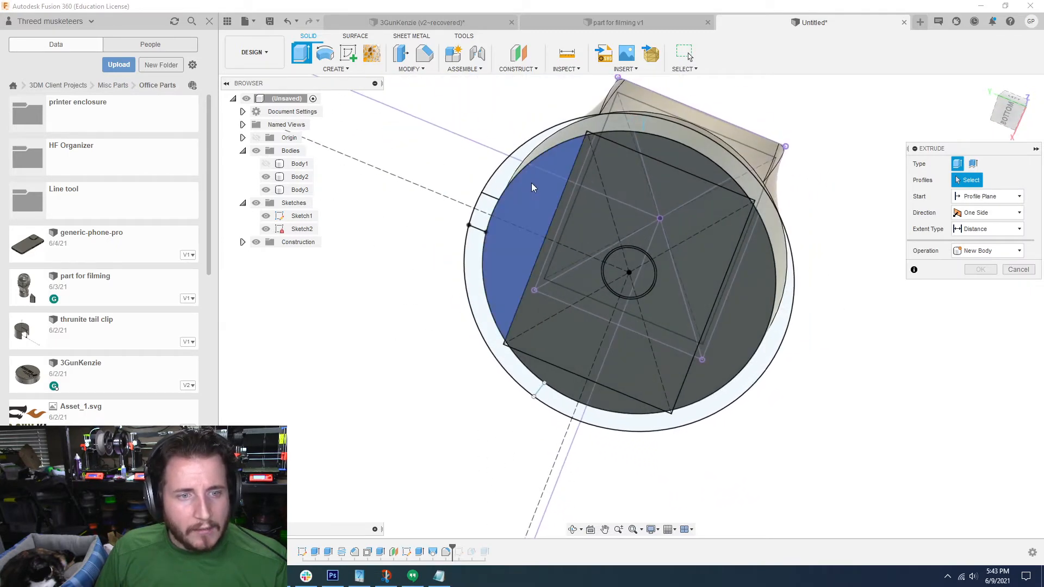
{"action": "left_click", "coordinate": [531, 183]}
{"action": "left_click", "coordinate": [759, 287]}
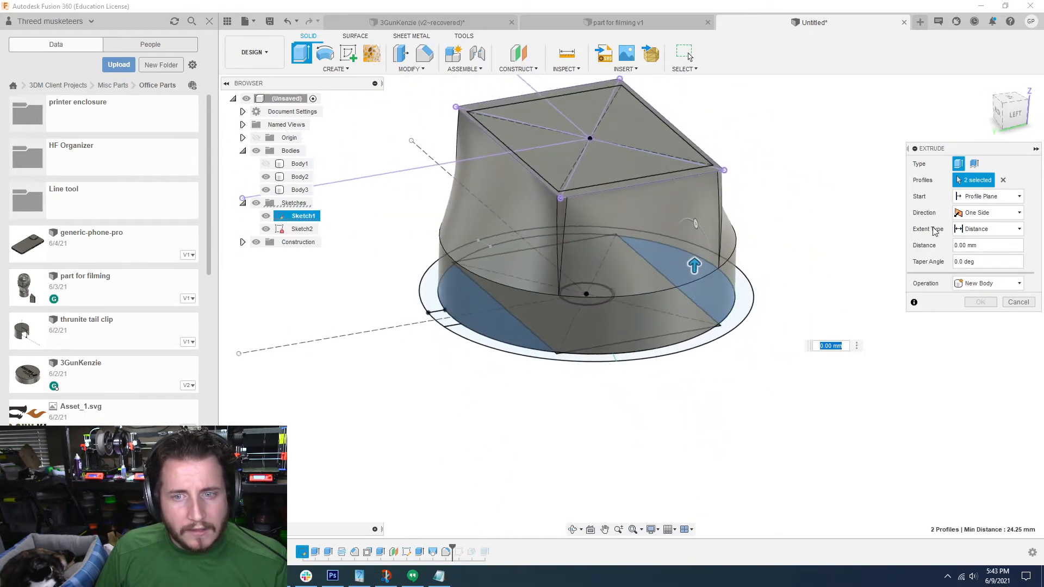
{"action": "left_click", "coordinate": [989, 198]}
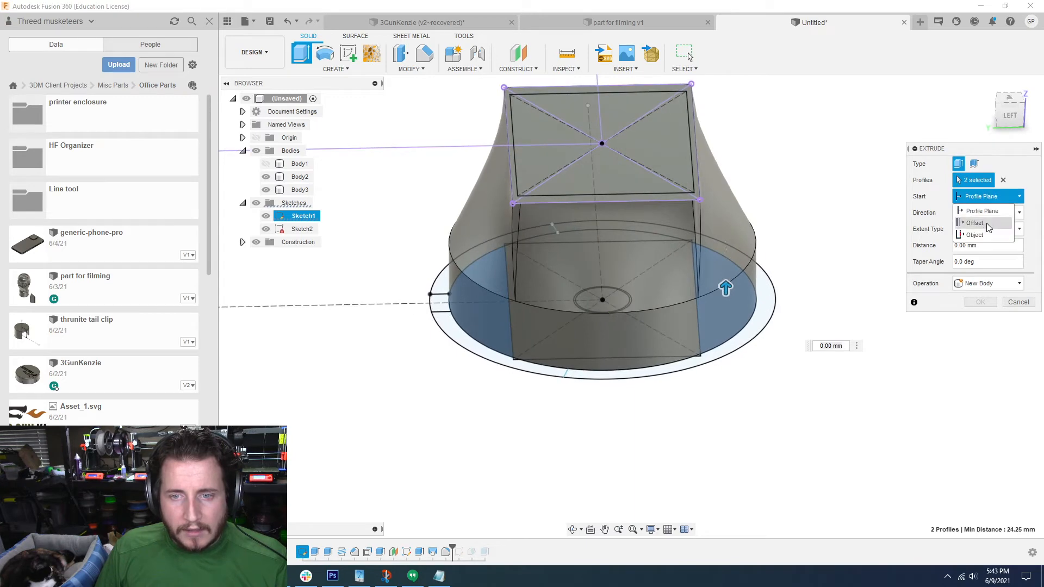
{"action": "left_click", "coordinate": [987, 229]}
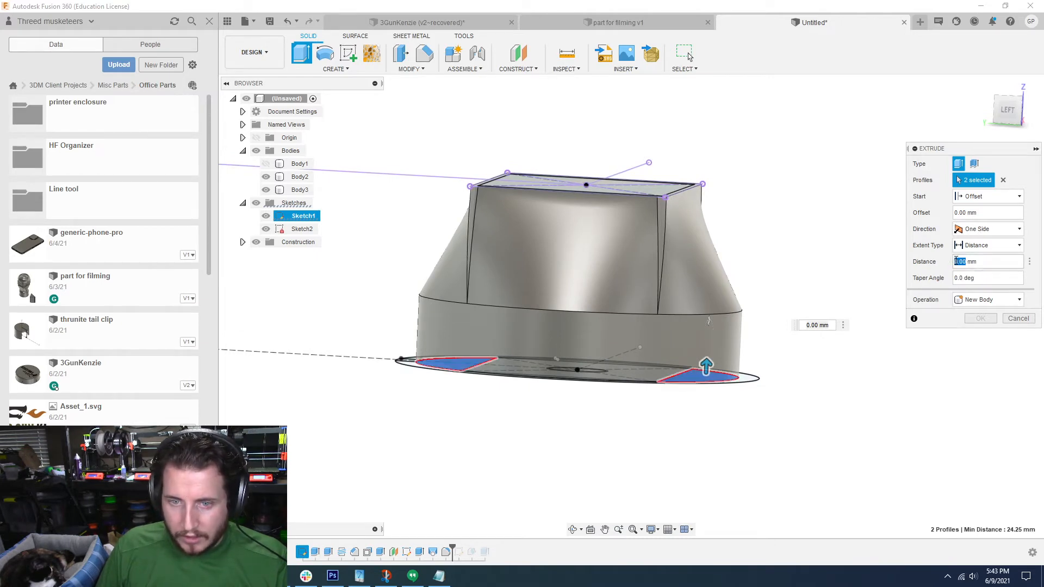
{"action": "left_click", "coordinate": [980, 197]}
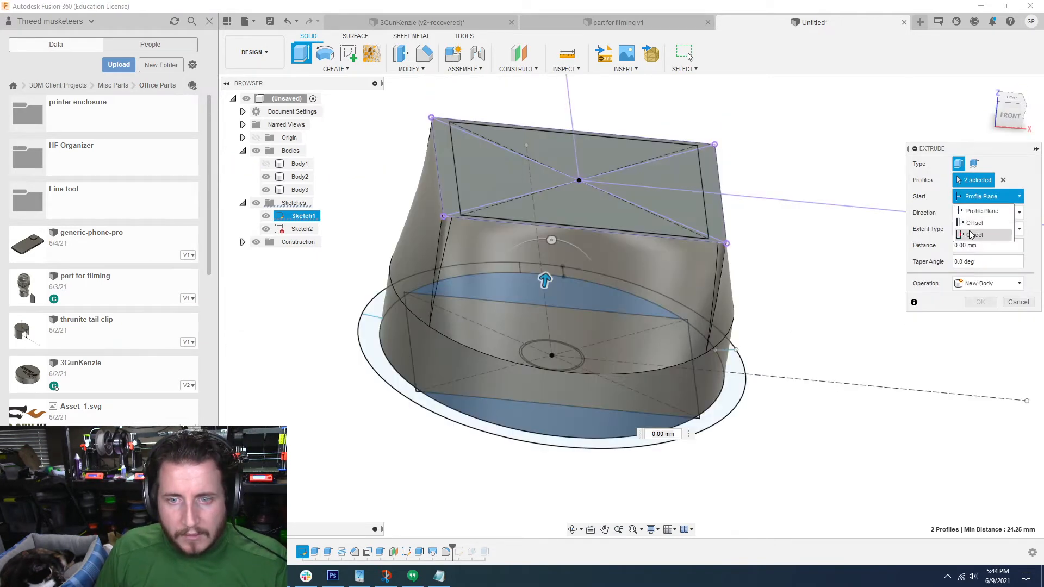
{"action": "left_click", "coordinate": [973, 221]}
{"action": "left_click_drag", "start_coordinate": [977, 213], "coordinate": [967, 210]}
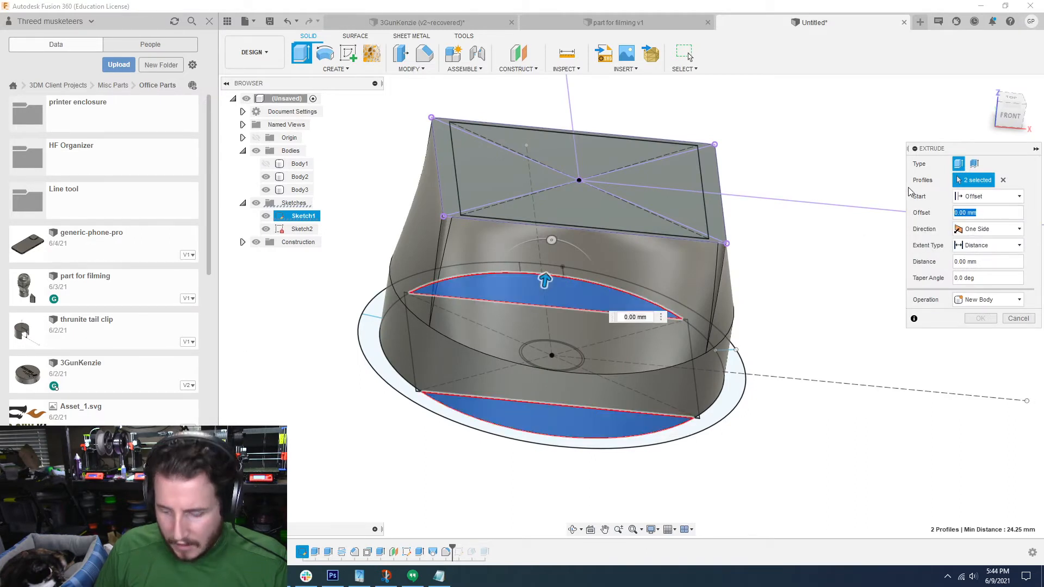
{"action": "type", "text": "8.3"}
{"action": "key", "text": "Return"}
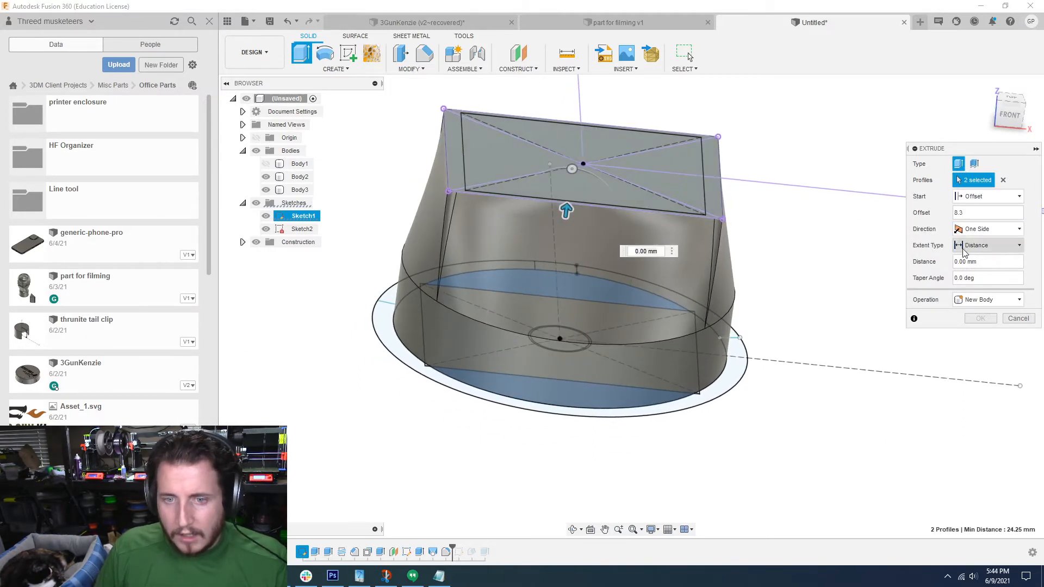
{"action": "type", "text": "50"}
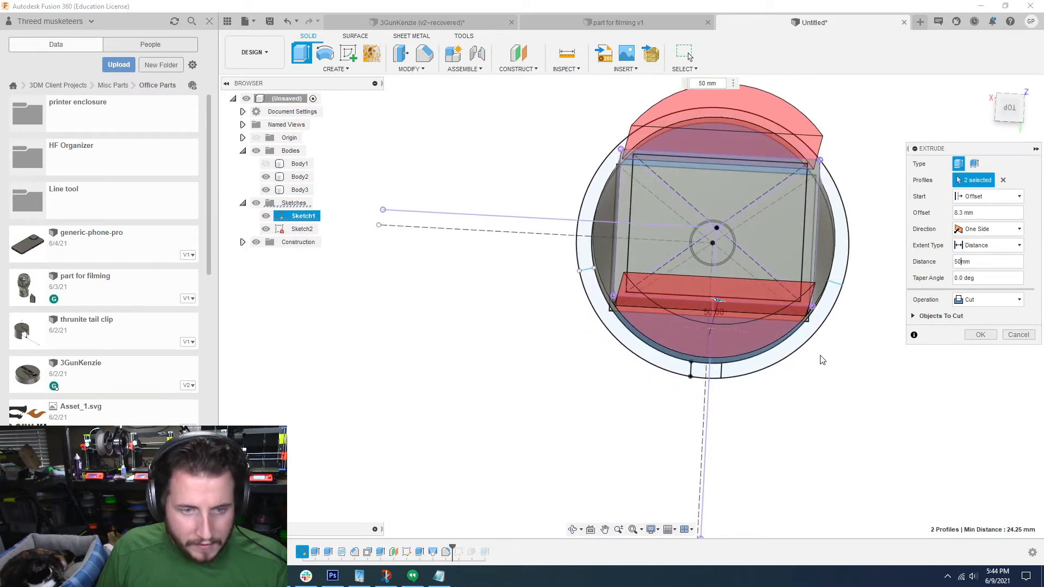
Step: Add the outer ring's regions to the extrude profiles and complete the cut
{"action": "left_click", "coordinate": [637, 351]}
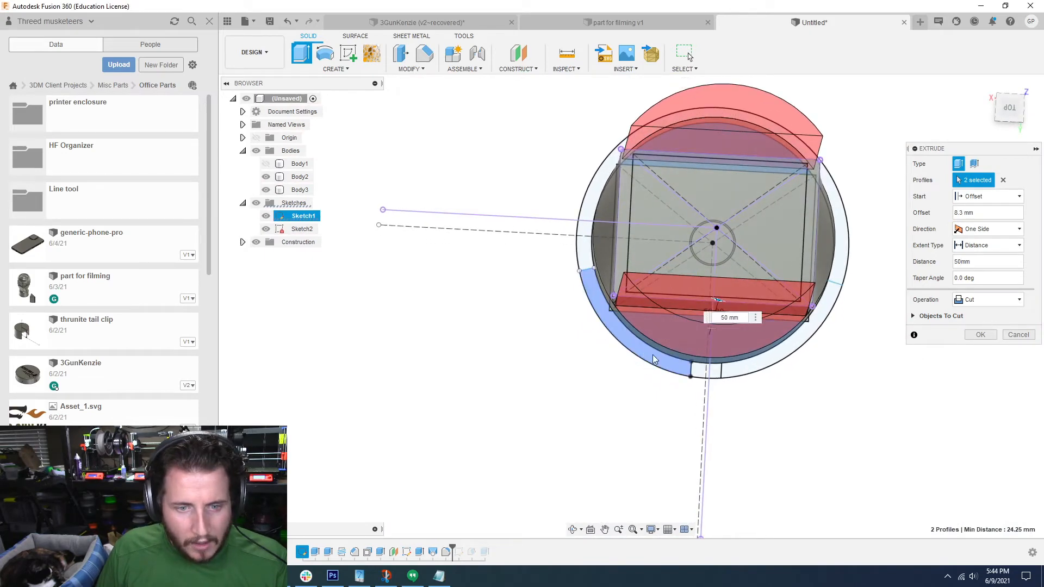
{"action": "left_click", "coordinate": [742, 366]}
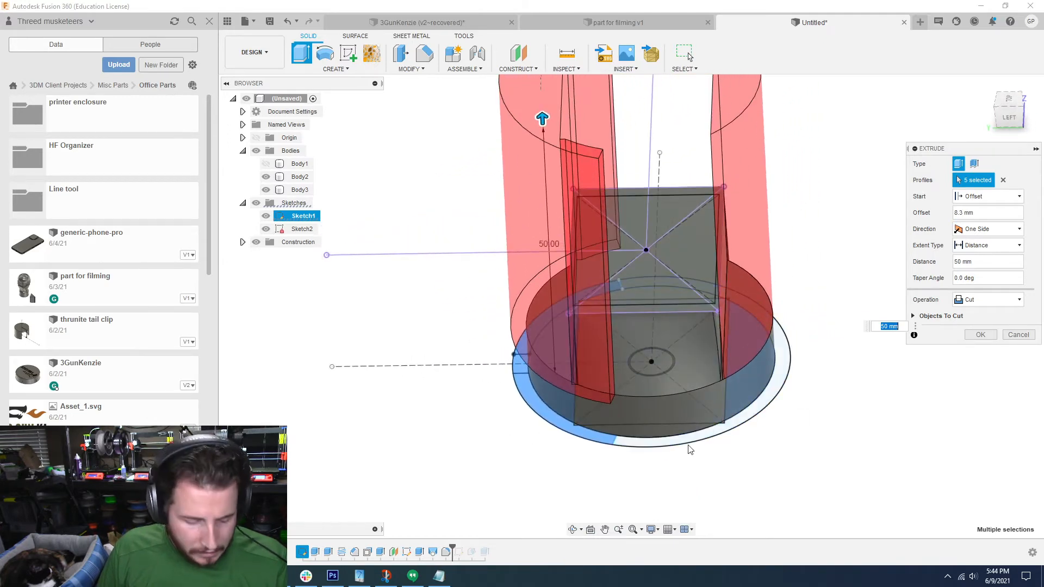
{"action": "left_click", "coordinate": [683, 439]}
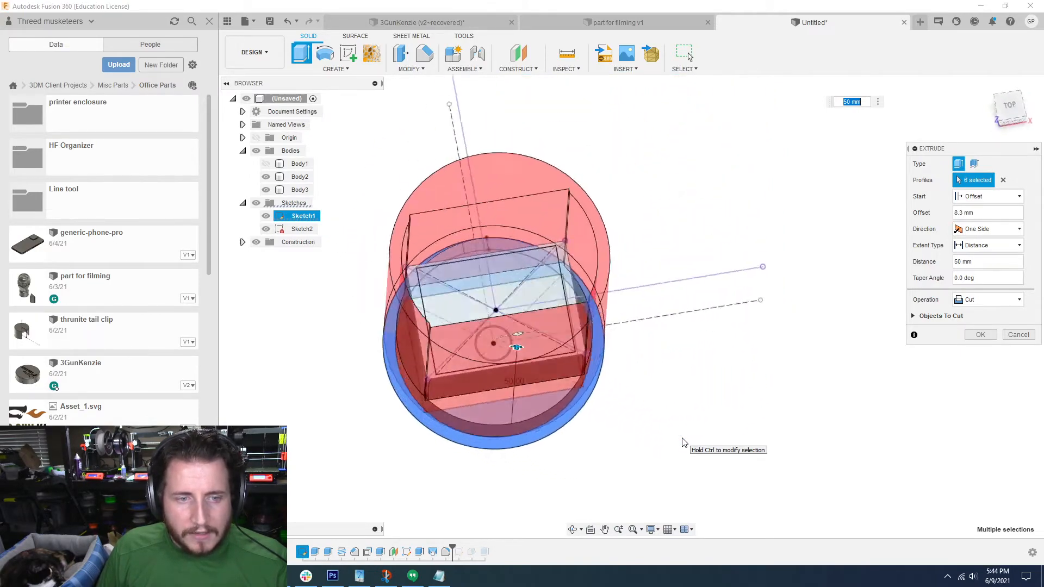
{"action": "left_click", "coordinate": [977, 336]}
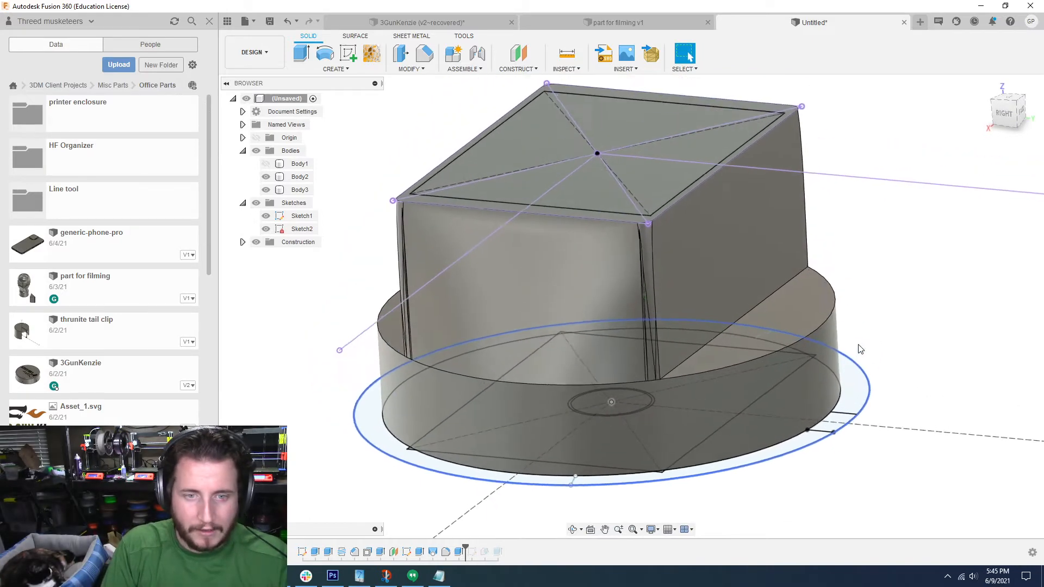
{"action": "key", "text": "f"}
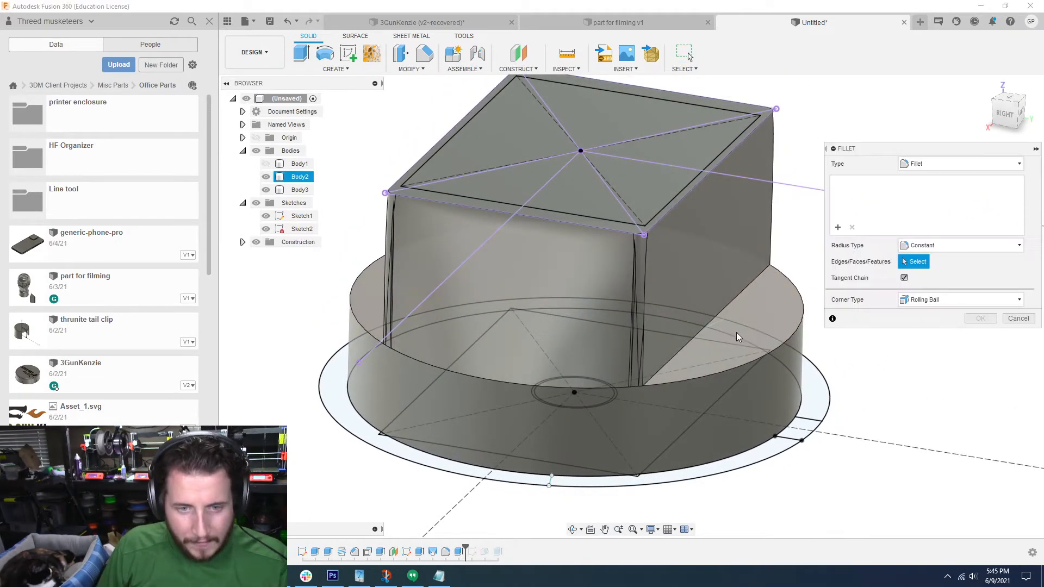
{"action": "left_click", "coordinate": [716, 318]}
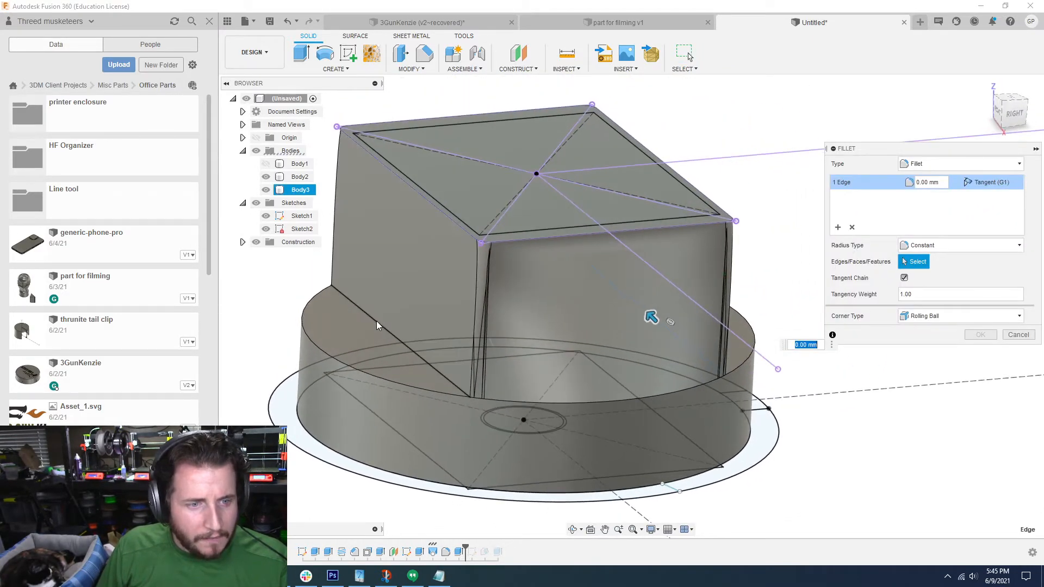
{"action": "left_click", "coordinate": [378, 321]}
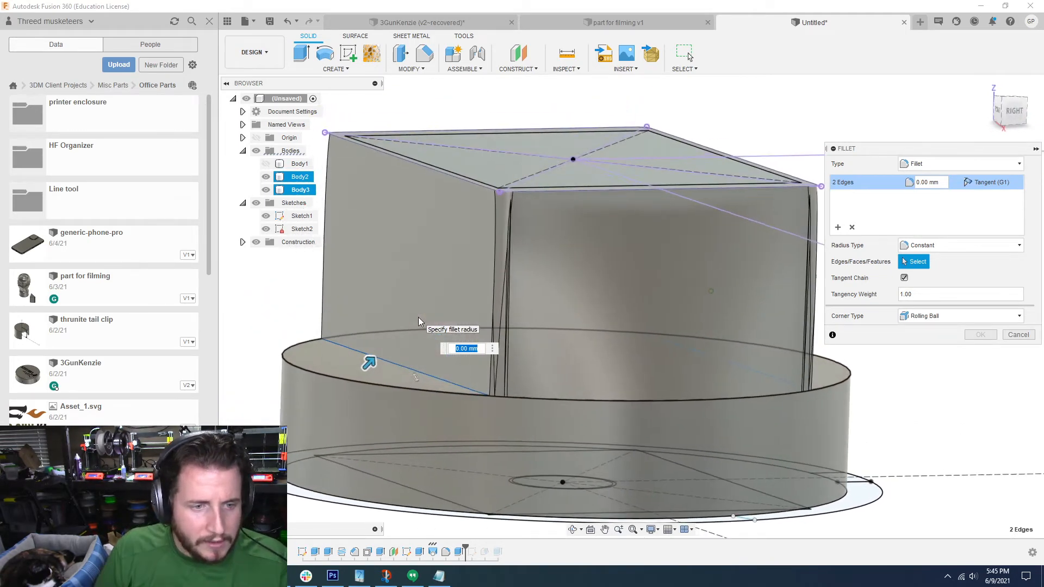
{"action": "left_click", "coordinate": [1017, 334]}
Step: Combine the disc and the lofted body into one body using the Join operation
{"action": "left_click", "coordinate": [300, 177]}
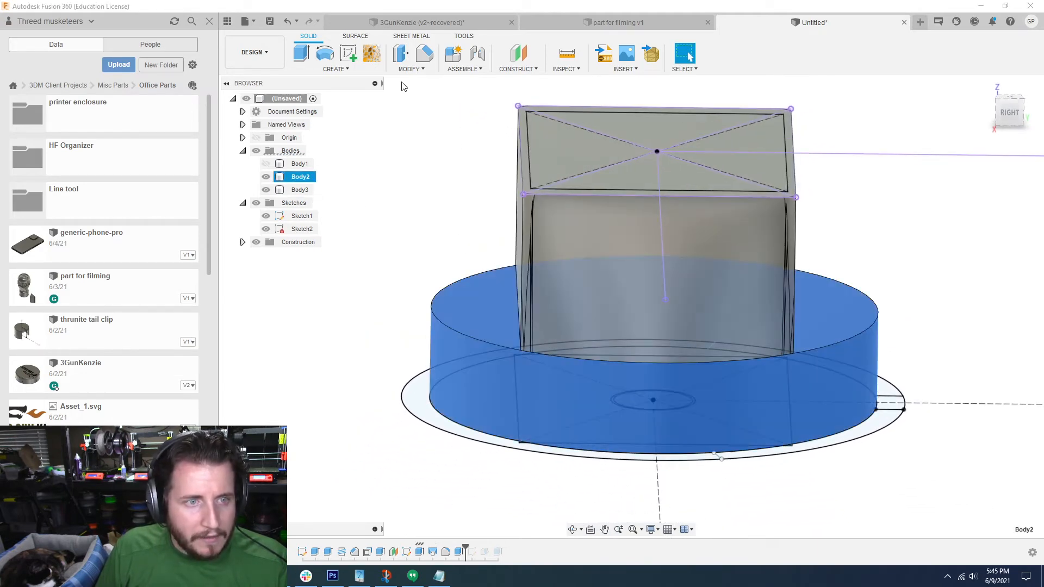
{"action": "left_click", "coordinate": [417, 70]}
{"action": "left_click", "coordinate": [430, 155]}
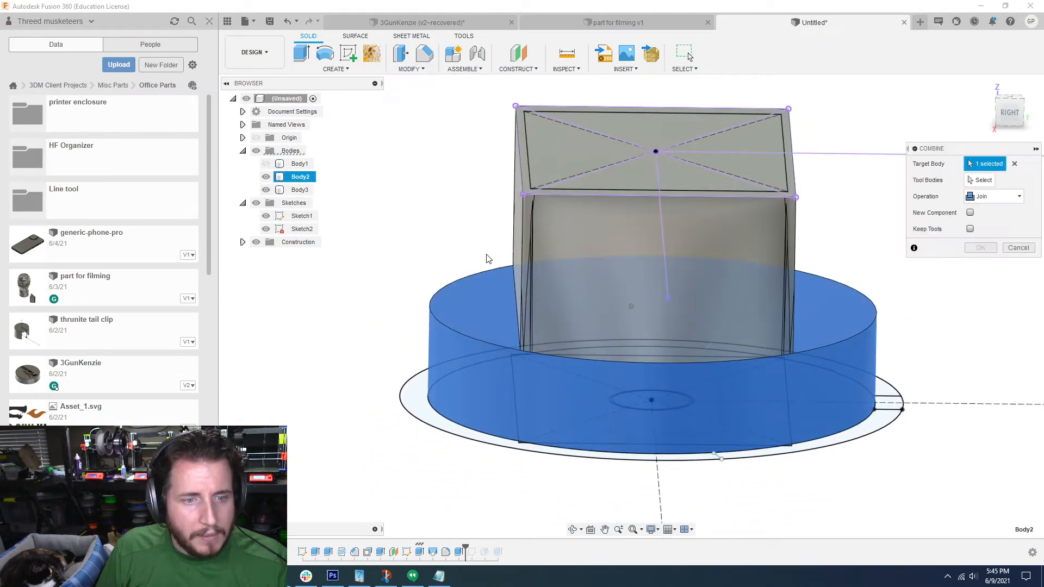
{"action": "left_click", "coordinate": [607, 225]}
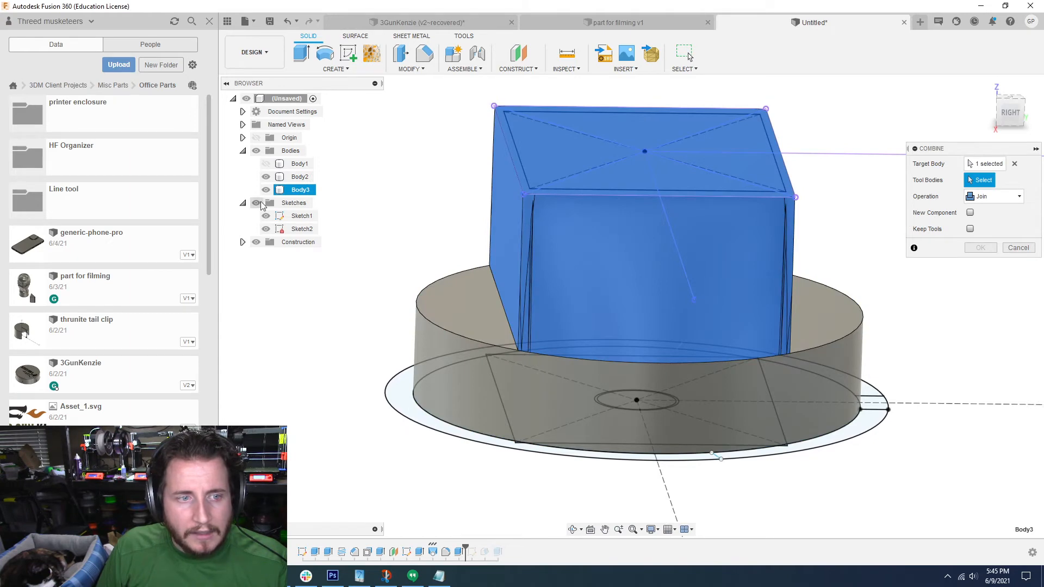
{"action": "left_click", "coordinate": [301, 178]}
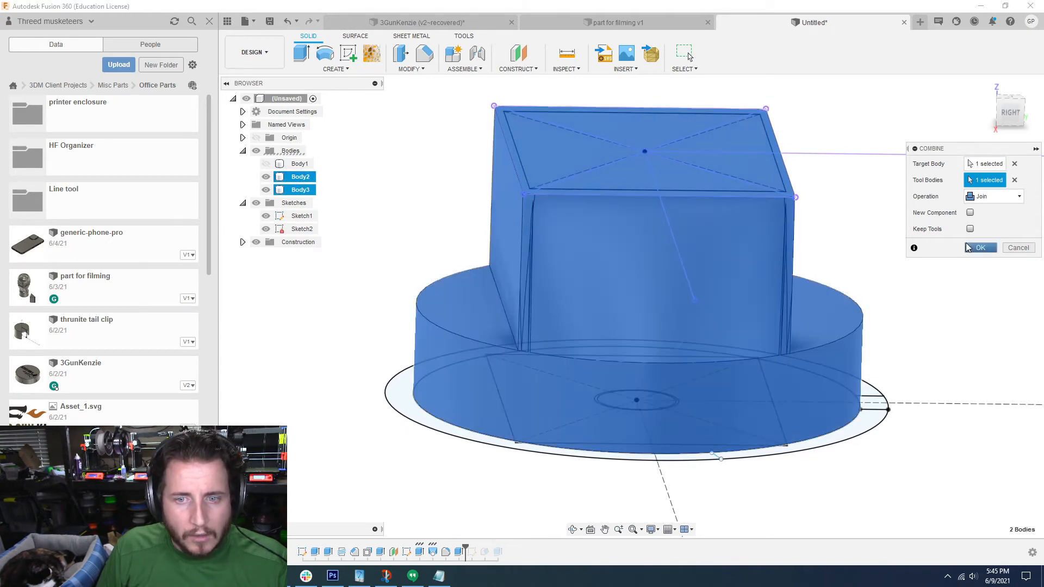
{"action": "left_click", "coordinate": [982, 248]}
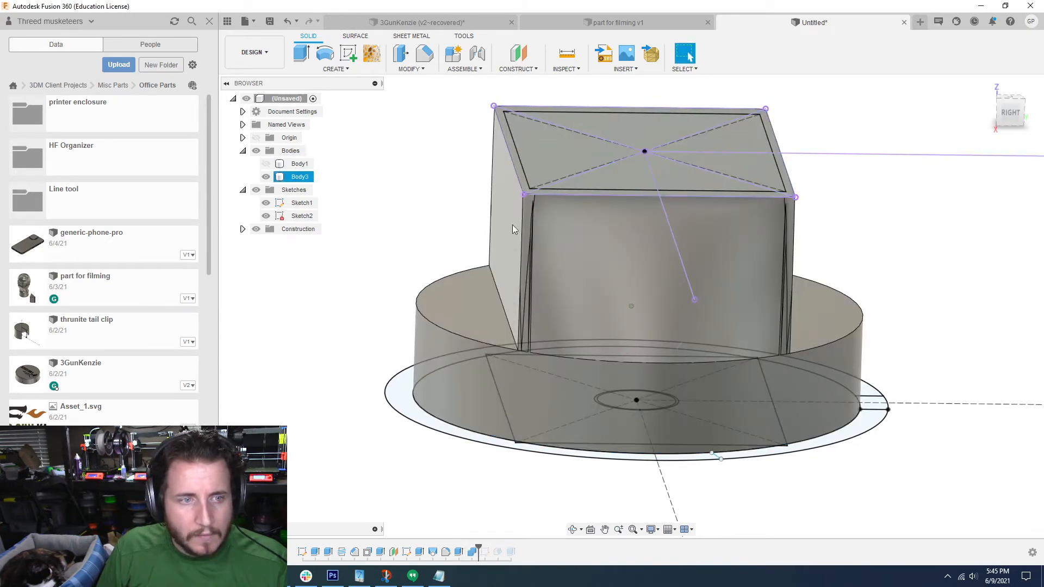
Step: Try to fillet the two edges where the body's cut flat sides meet the disc, with radii of 0.75 mm and 0.5 mm
{"action": "key", "text": "f"}
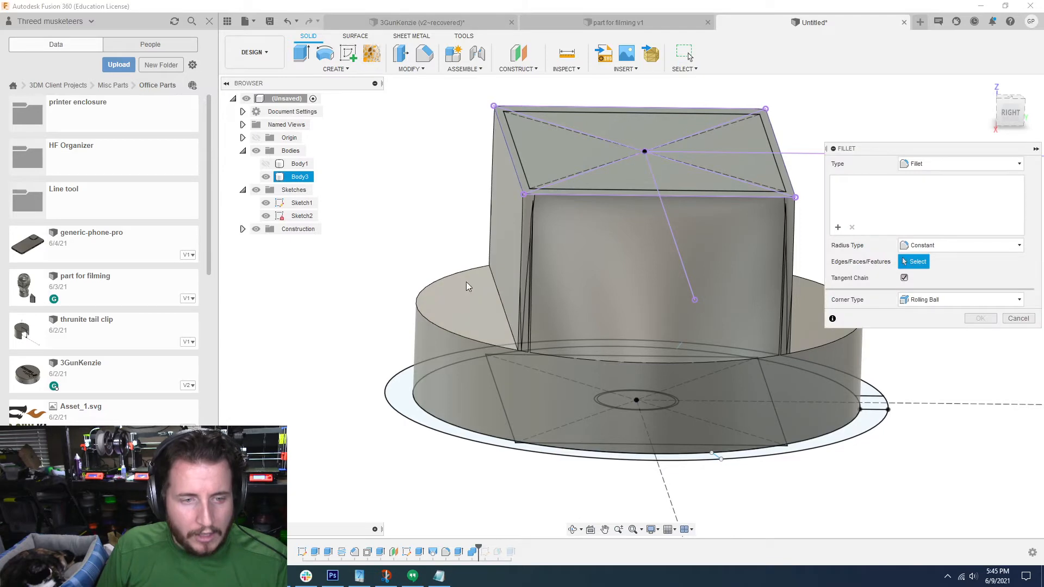
{"action": "left_click", "coordinate": [496, 289]}
{"action": "middle_click_drag", "start_coordinate": [652, 326], "coordinate": [638, 379], "text": "shift"}
{"action": "left_click", "coordinate": [752, 334]}
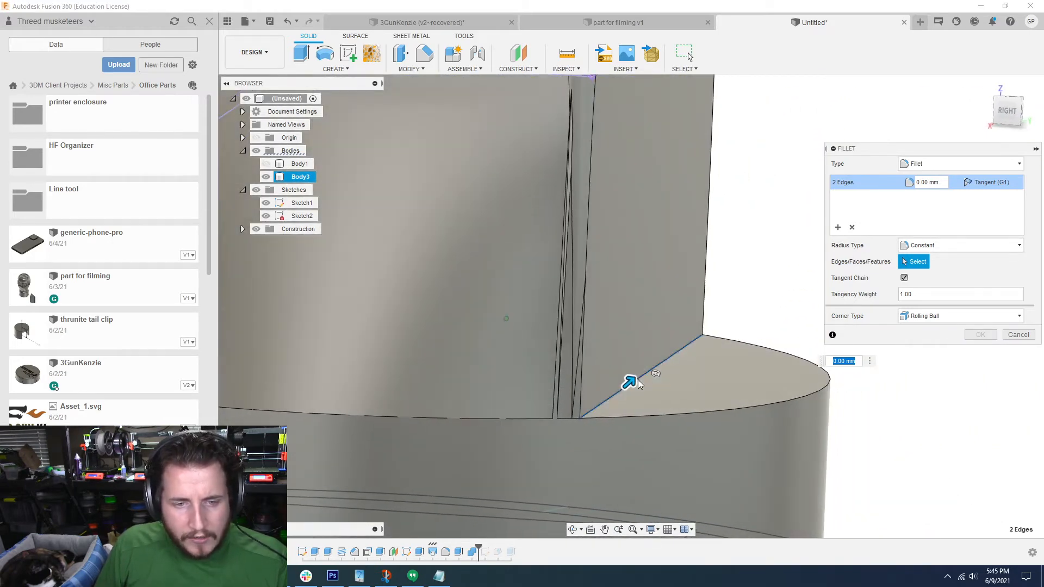
{"action": "left_click_drag", "start_coordinate": [644, 376], "coordinate": [661, 370]}
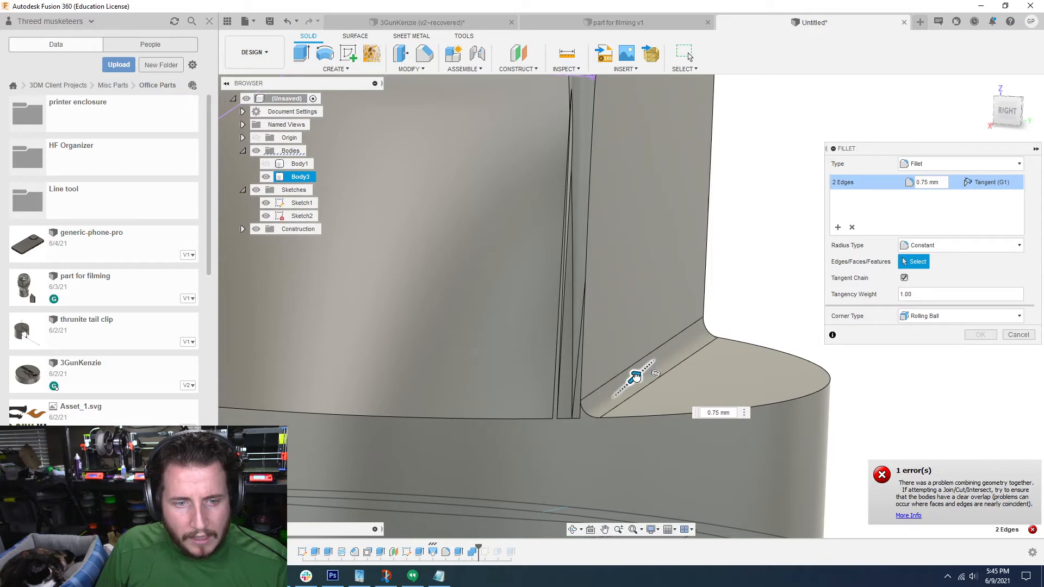
{"action": "left_click_drag", "start_coordinate": [636, 377], "coordinate": [633, 378]}
{"action": "middle_click_drag", "start_coordinate": [634, 378], "coordinate": [436, 536], "text": "shift"}
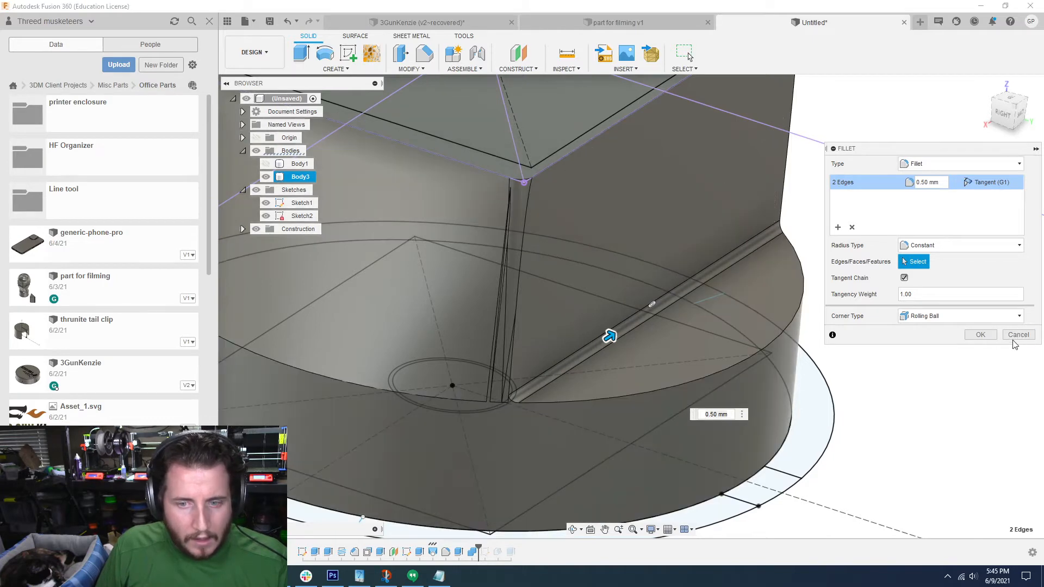
{"action": "left_click", "coordinate": [1016, 335]}
Step: Suppress the fillet feature on the lofted body's four corner edges
{"action": "right_click", "coordinate": [447, 553]}
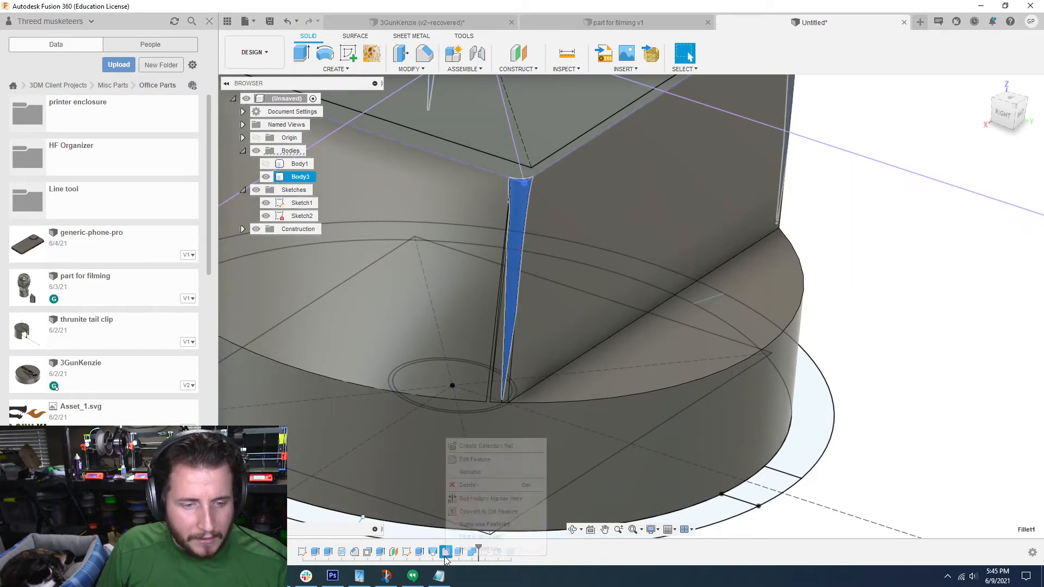
{"action": "left_click", "coordinate": [468, 526]}
{"action": "middle_click_drag", "start_coordinate": [467, 528], "coordinate": [979, 350], "text": "shift"}
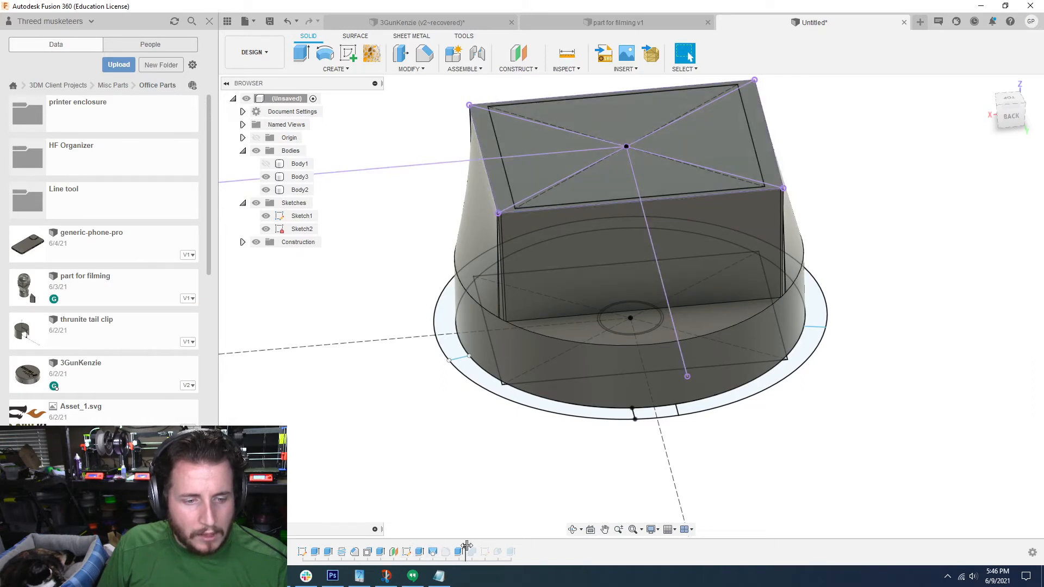
Step: Roll the timeline back to just before the loft and start a sketch on the disc's top face
{"action": "left_click_drag", "start_coordinate": [419, 548], "coordinate": [425, 548]}
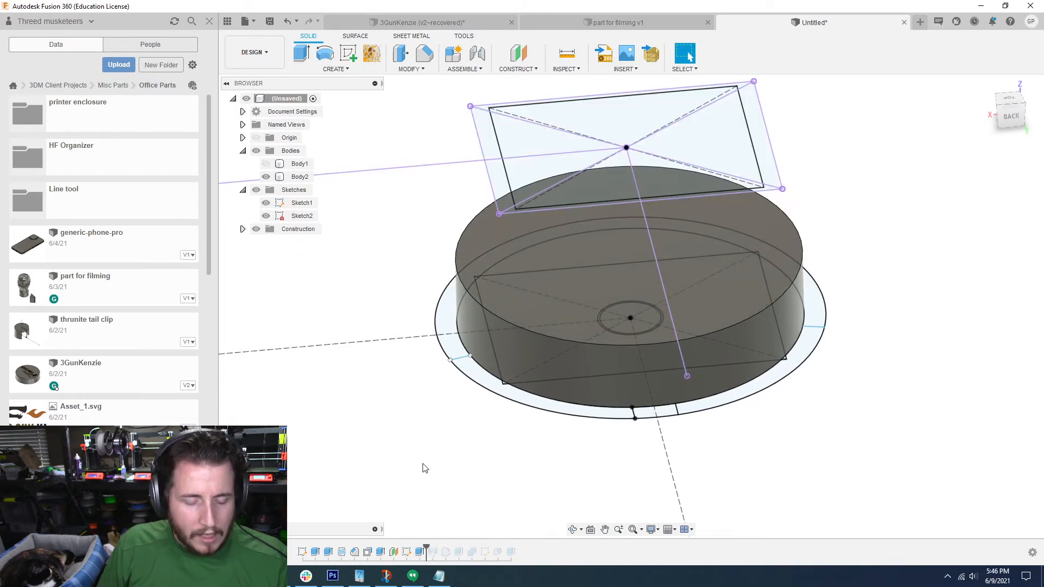
{"action": "left_click", "coordinate": [340, 58]}
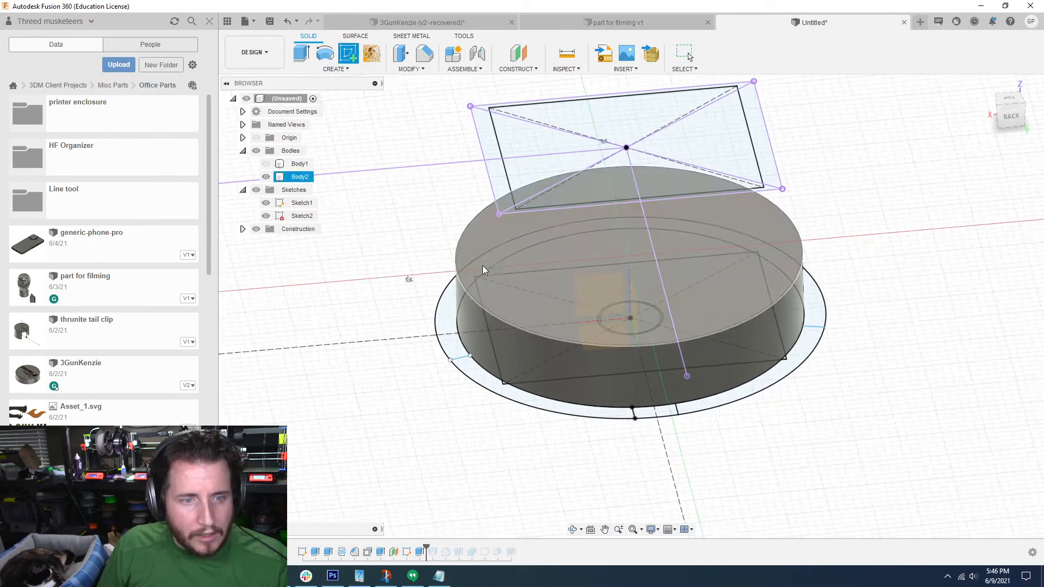
{"action": "left_click", "coordinate": [501, 252]}
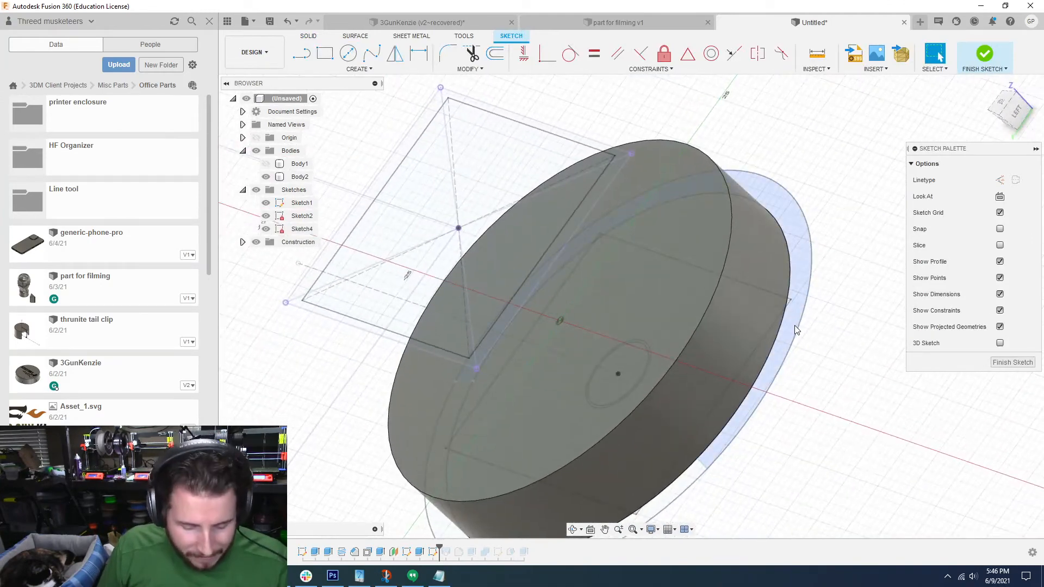
Step: Project the base sketch's inner circle and the rectangle's four sides into the new sketch, with the disc body hidden during selection
{"action": "key", "text": "p"}
{"action": "left_click", "coordinate": [665, 441]}
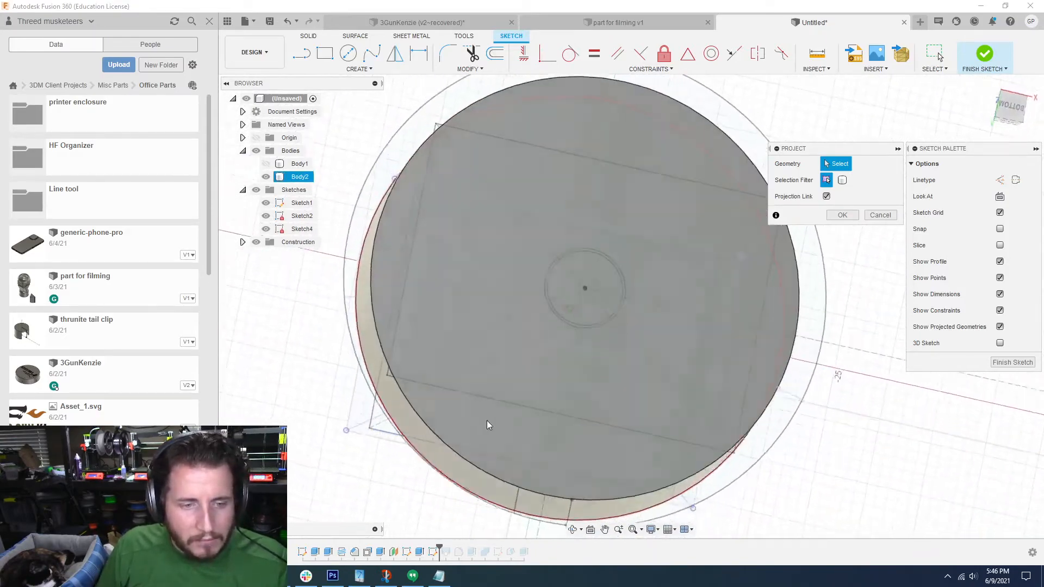
{"action": "left_click", "coordinate": [266, 178]}
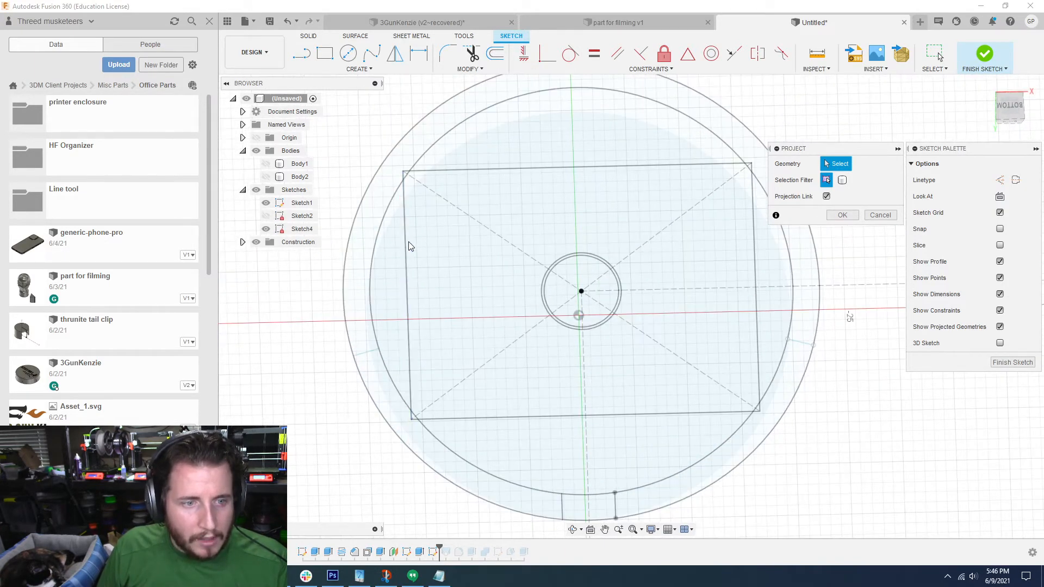
{"action": "left_click", "coordinate": [406, 242]}
{"action": "left_click", "coordinate": [378, 234]}
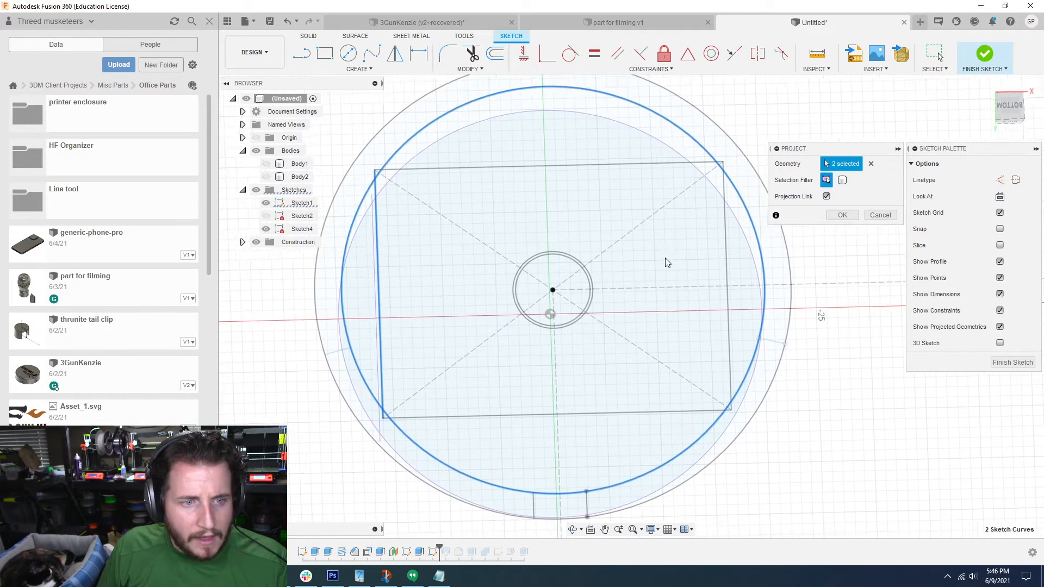
{"action": "left_click", "coordinate": [698, 251]}
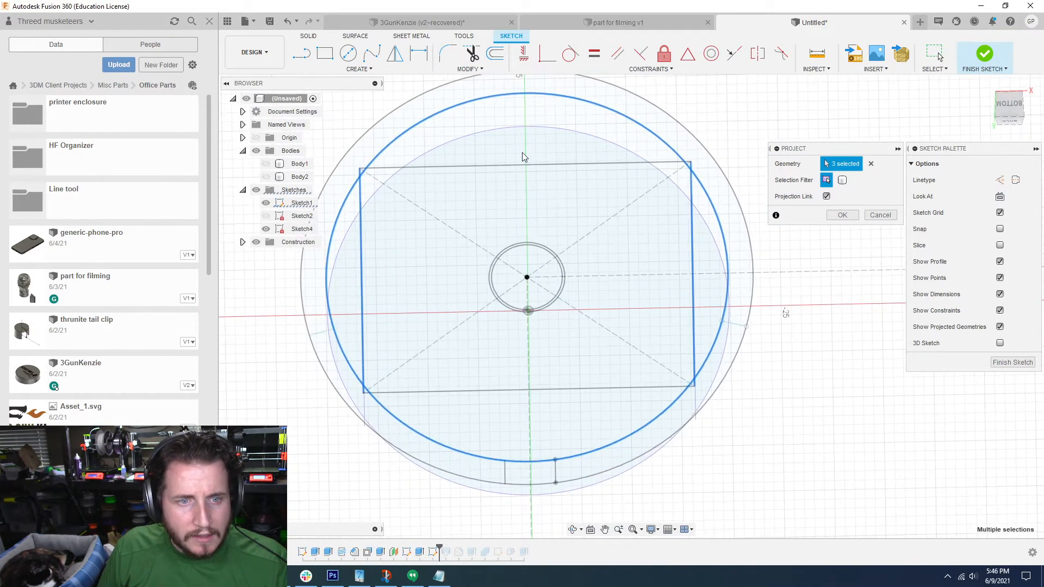
{"action": "left_click", "coordinate": [532, 165]}
{"action": "left_click", "coordinate": [476, 391]}
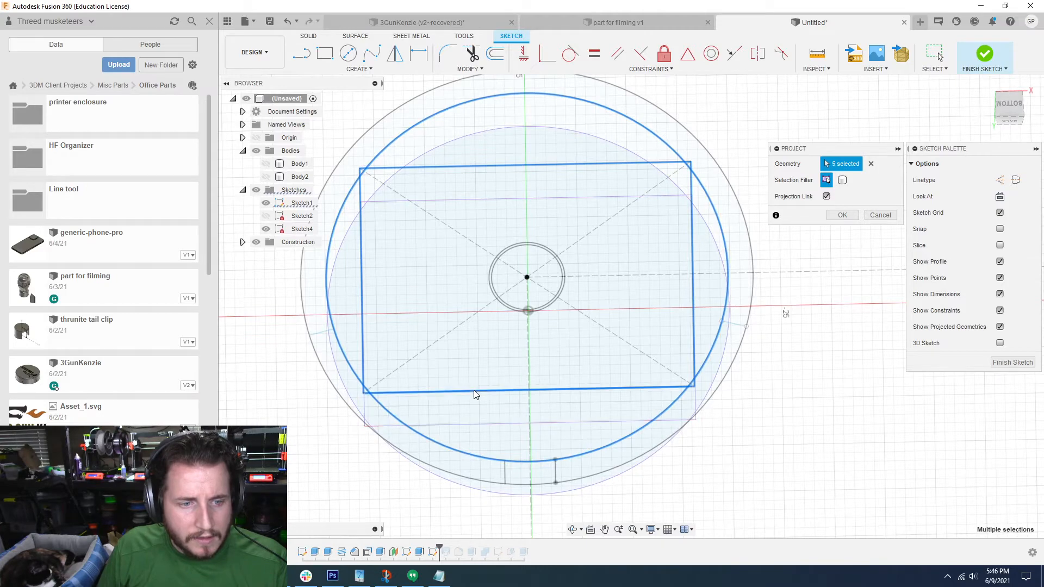
{"action": "left_click", "coordinate": [843, 216]}
{"action": "left_click", "coordinate": [271, 176]}
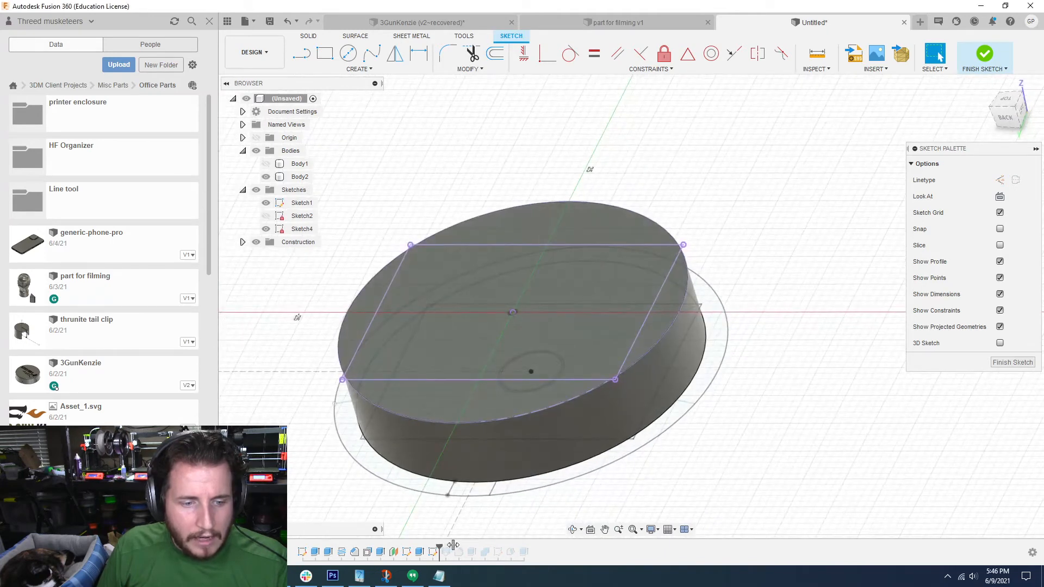
Step: Edit the loft to replace its lower profile with the projected rectangle plus the arc segments on its short sides, using the Join operation
{"action": "left_click_drag", "start_coordinate": [440, 546], "coordinate": [453, 546]}
{"action": "double_click", "coordinate": [447, 553]}
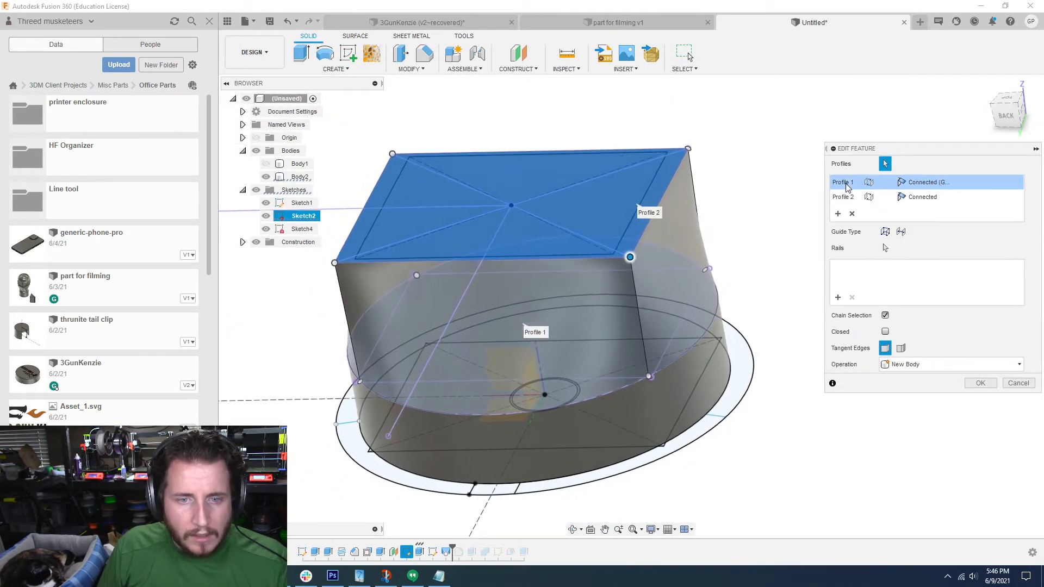
{"action": "left_click", "coordinate": [852, 214]}
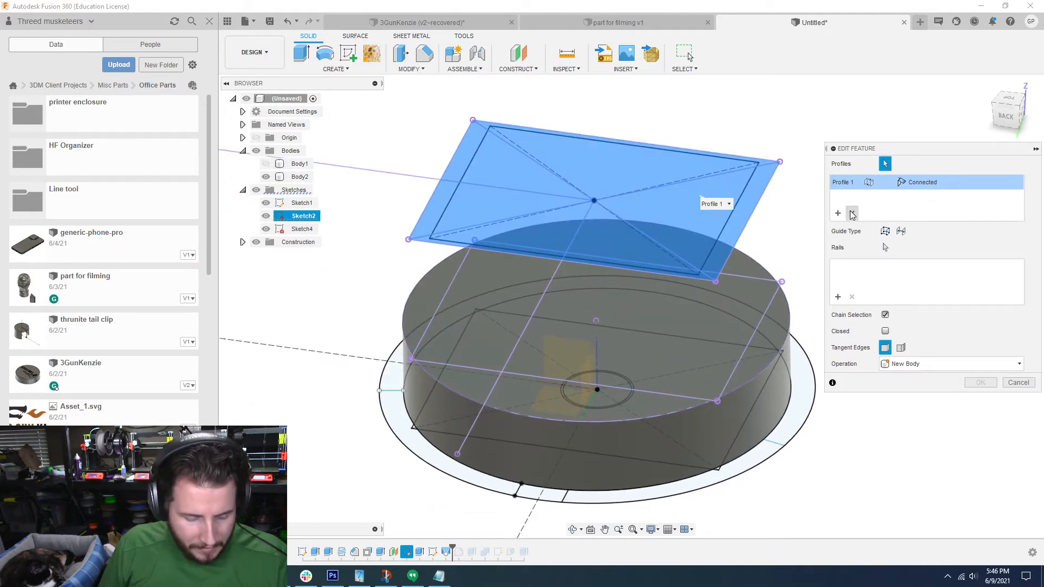
{"action": "left_click", "coordinate": [414, 298]}
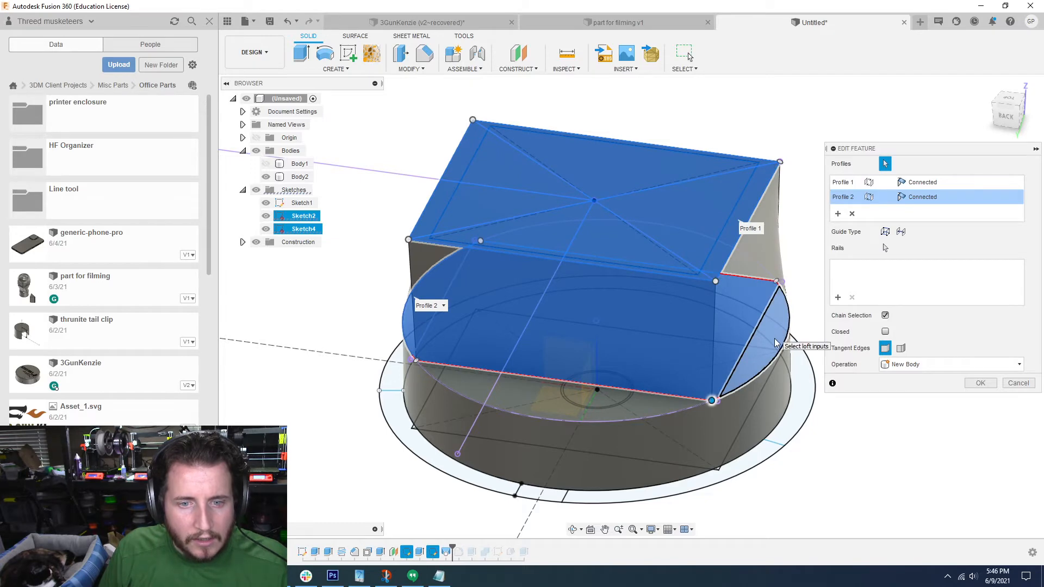
{"action": "middle_click_drag", "start_coordinate": [787, 472], "coordinate": [776, 427], "text": "shift"}
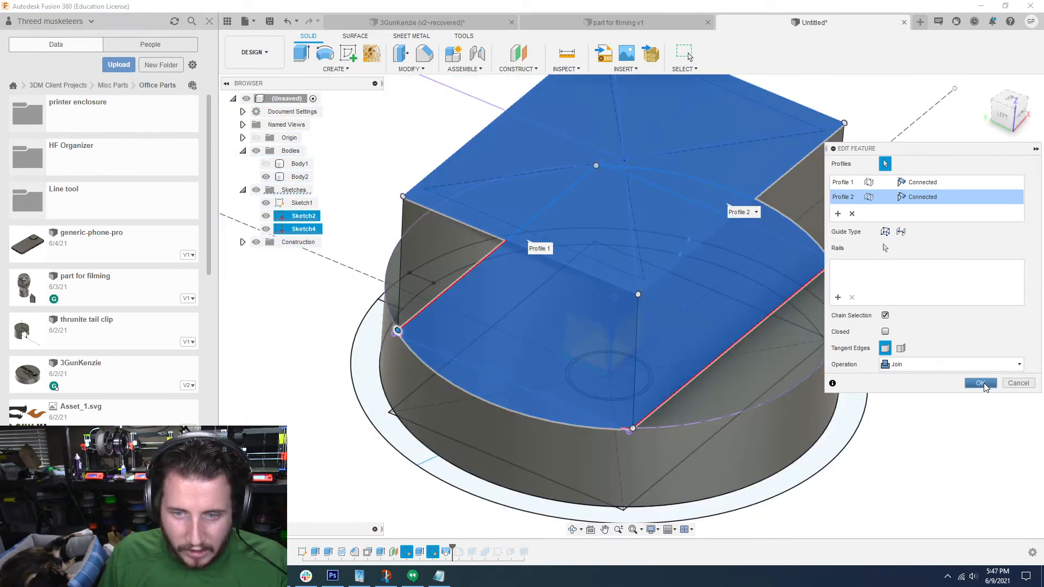
{"action": "left_click", "coordinate": [983, 383]}
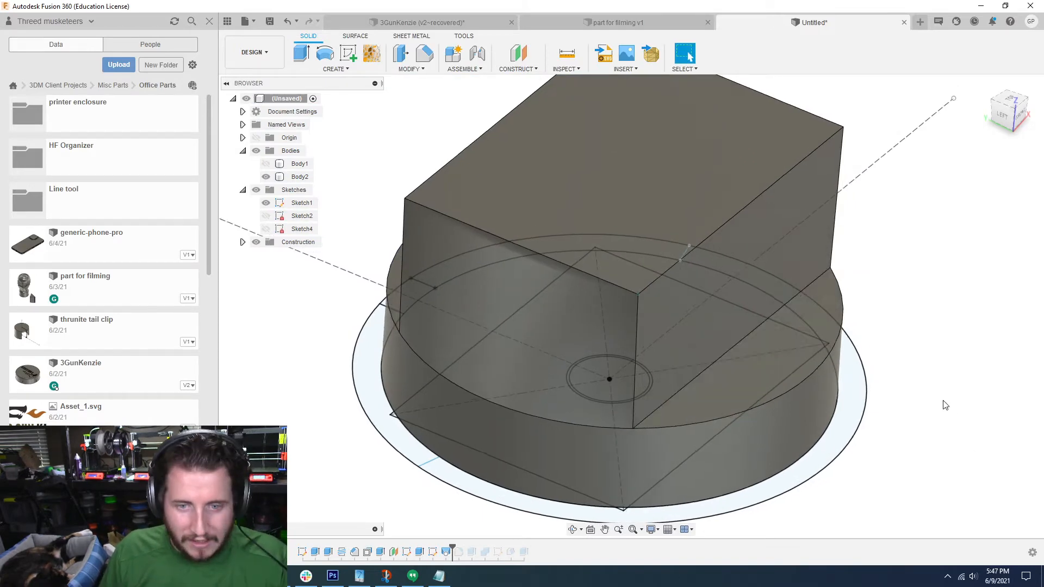
Step: Hide the base sketch and fillet the two edges where the body's flat sides meet the disc with a 4.25 mm radius
{"action": "left_click", "coordinate": [266, 202]}
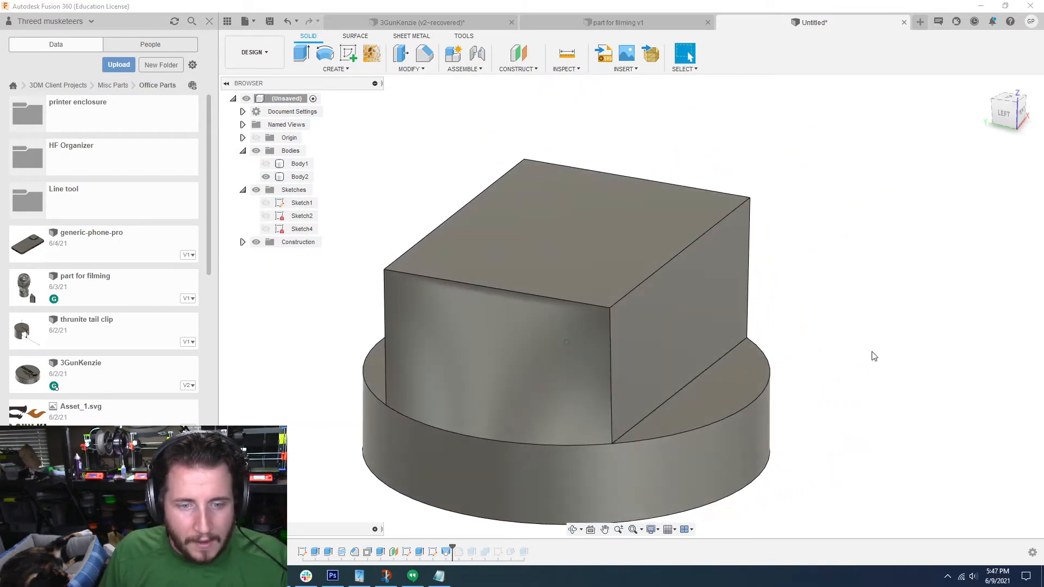
{"action": "key", "text": "f"}
{"action": "left_click", "coordinate": [693, 383]}
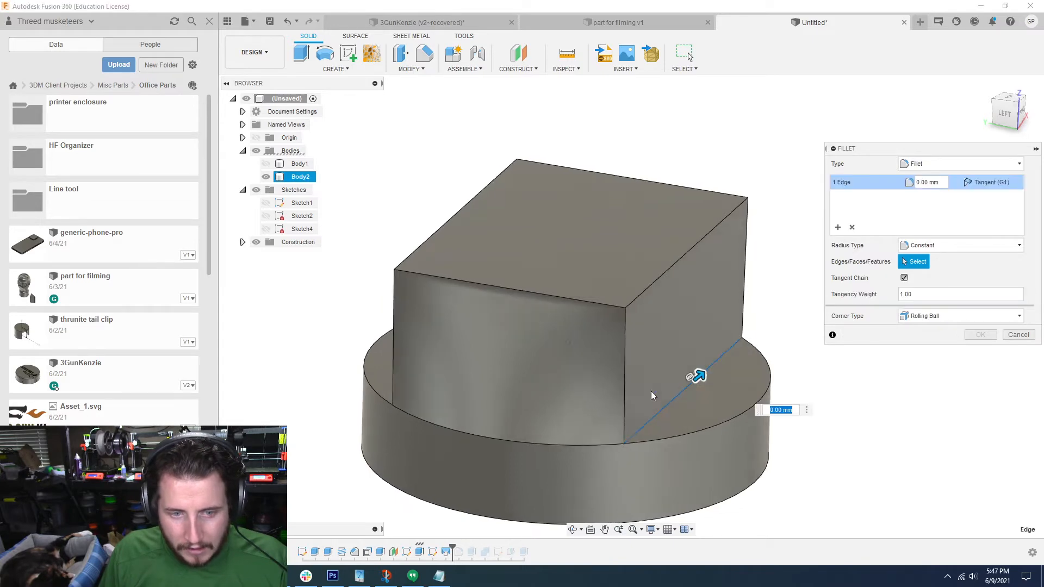
{"action": "middle_click_drag", "start_coordinate": [651, 390], "coordinate": [516, 329], "text": "shift"}
{"action": "scroll", "coordinate": [504, 363], "scroll_direction": "up", "scroll_amount": 3}
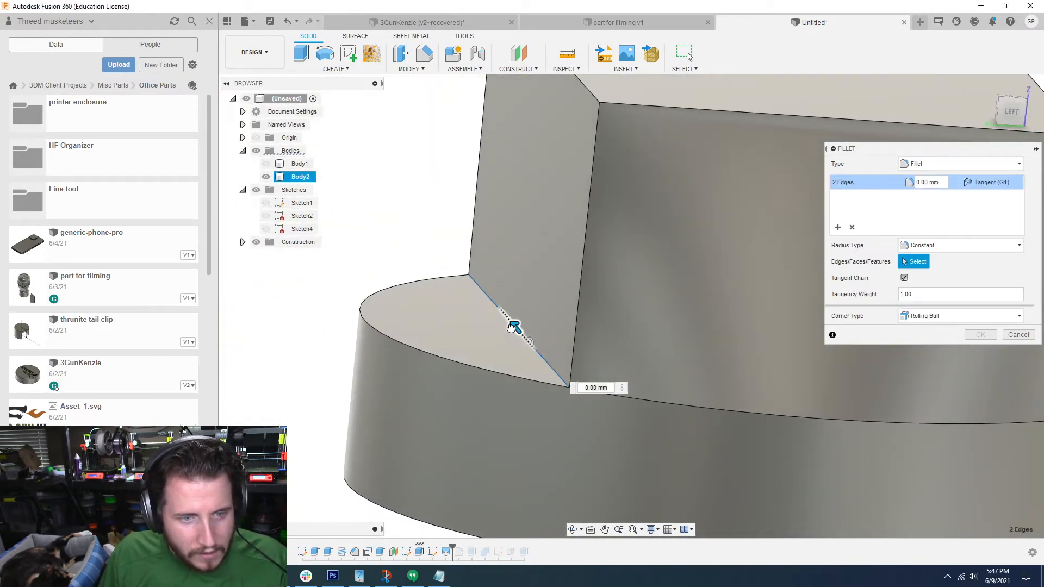
{"action": "left_click_drag", "start_coordinate": [499, 325], "coordinate": [489, 318]}
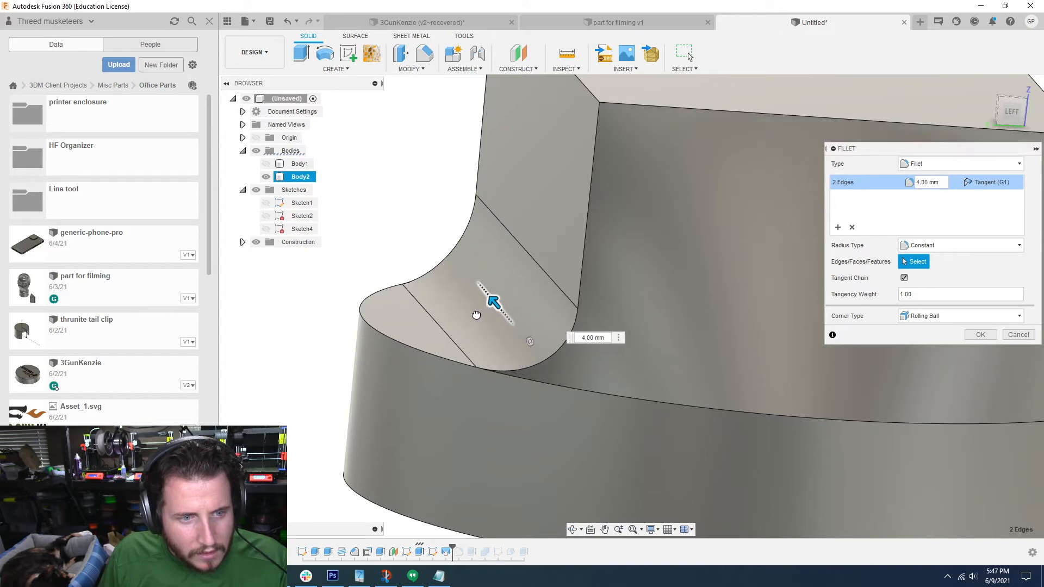
{"action": "scroll", "coordinate": [476, 315], "scroll_direction": "down", "scroll_amount": 5}
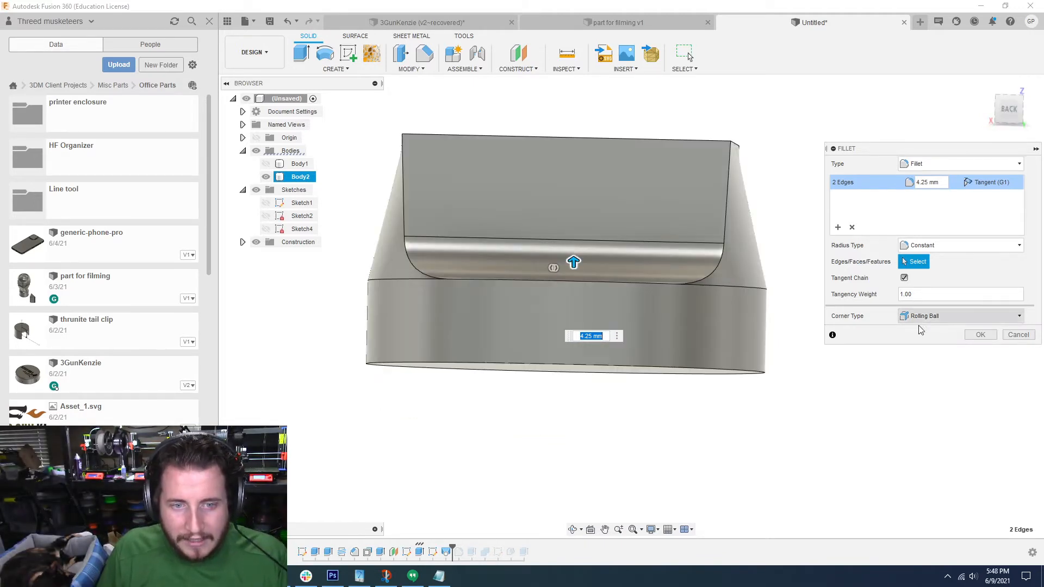
{"action": "left_click", "coordinate": [981, 335]}
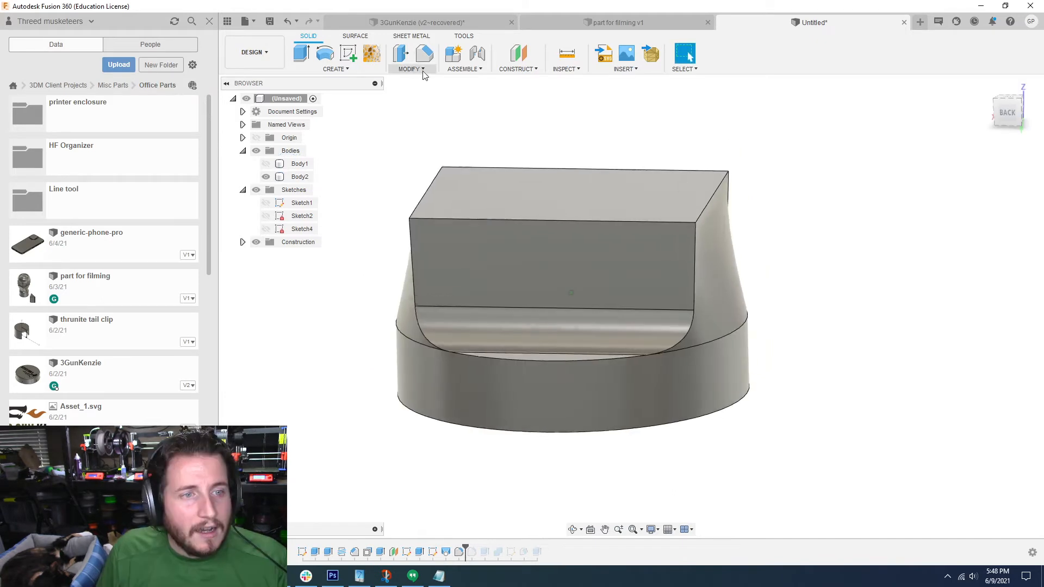
{"action": "left_click", "coordinate": [421, 71]}
{"action": "left_click", "coordinate": [413, 94]}
{"action": "middle_click_drag", "start_coordinate": [432, 149], "coordinate": [430, 226], "text": "shift"}
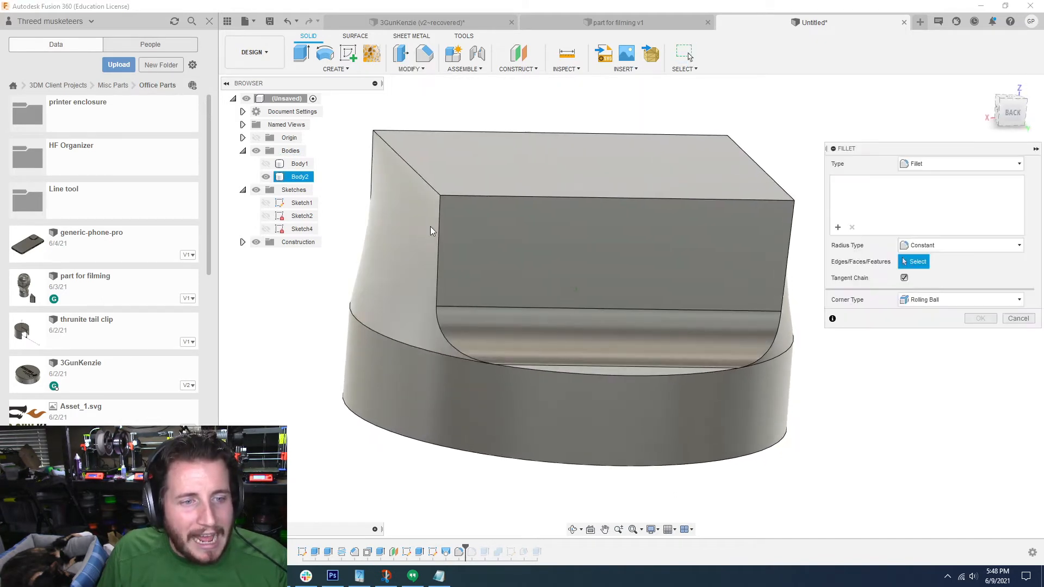
{"action": "left_click", "coordinate": [440, 206]}
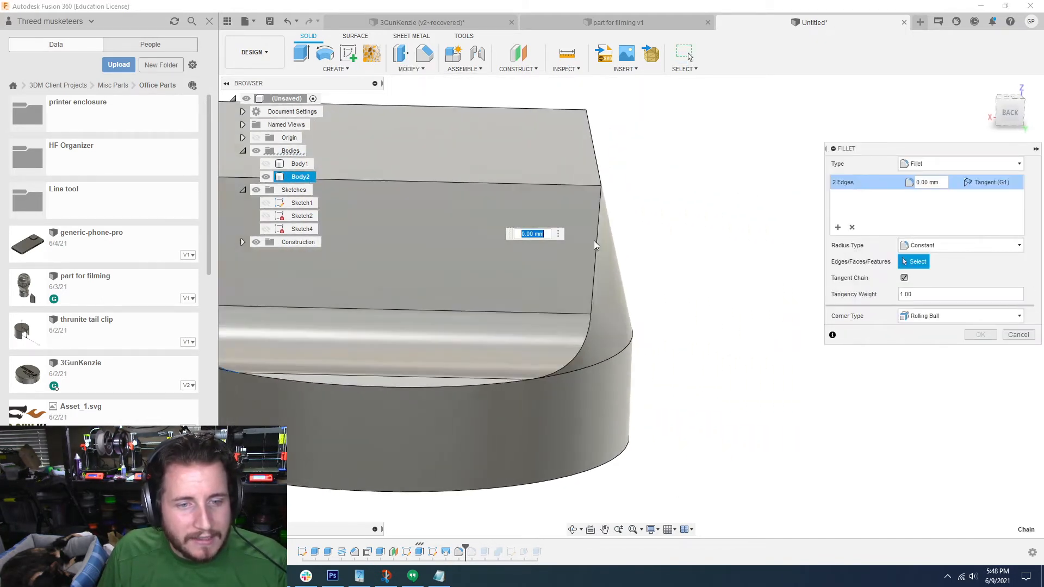
{"action": "left_click", "coordinate": [591, 204]}
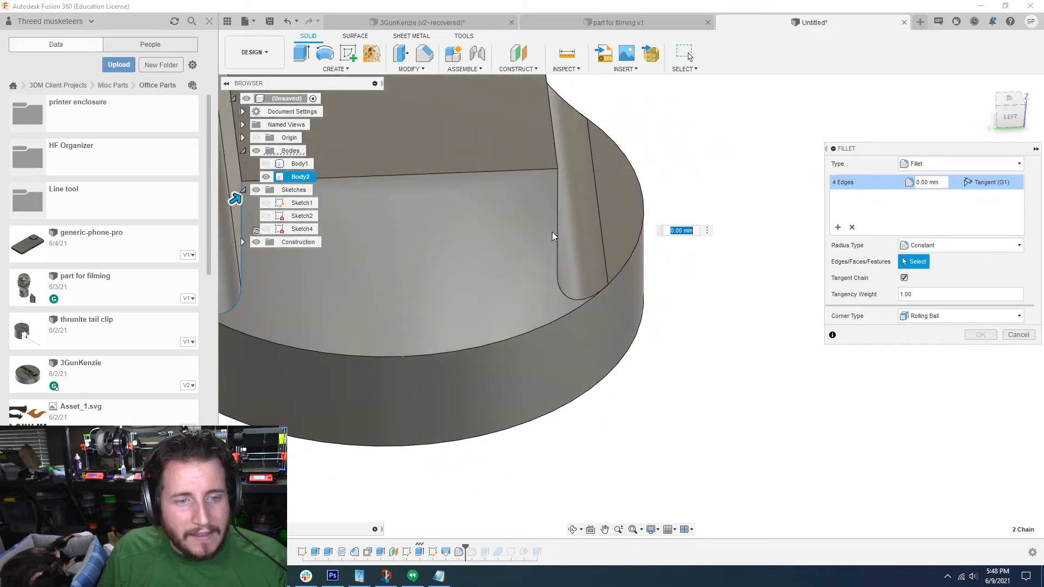
{"action": "left_click", "coordinate": [557, 223]}
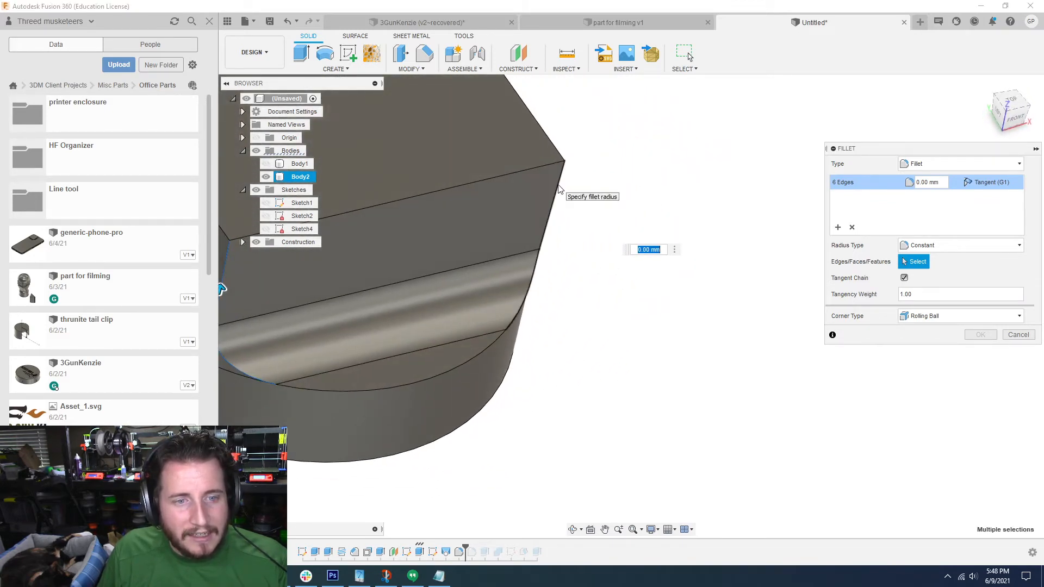
{"action": "left_click", "coordinate": [559, 186]}
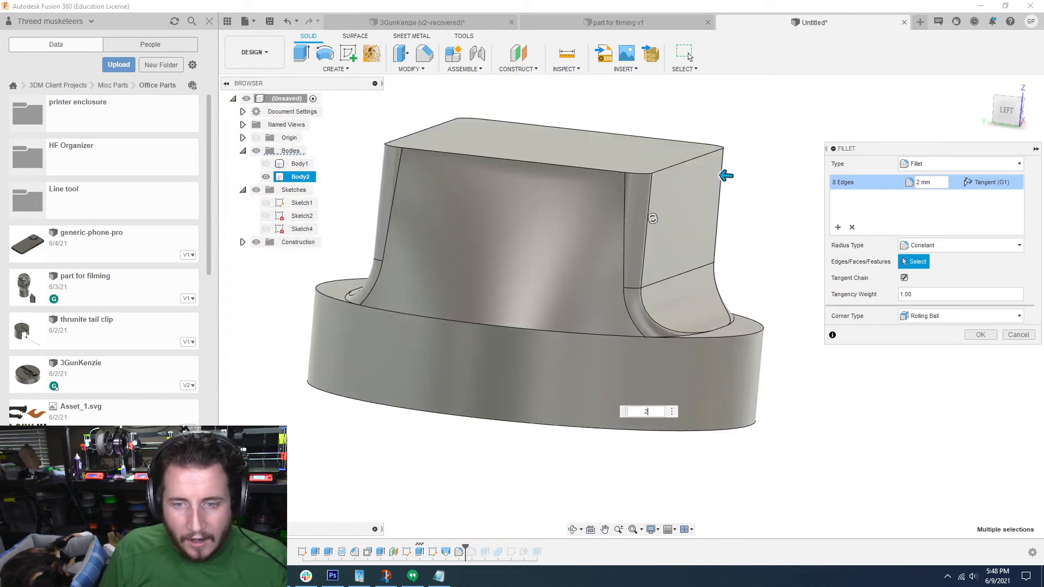
{"action": "left_click", "coordinate": [1019, 335]}
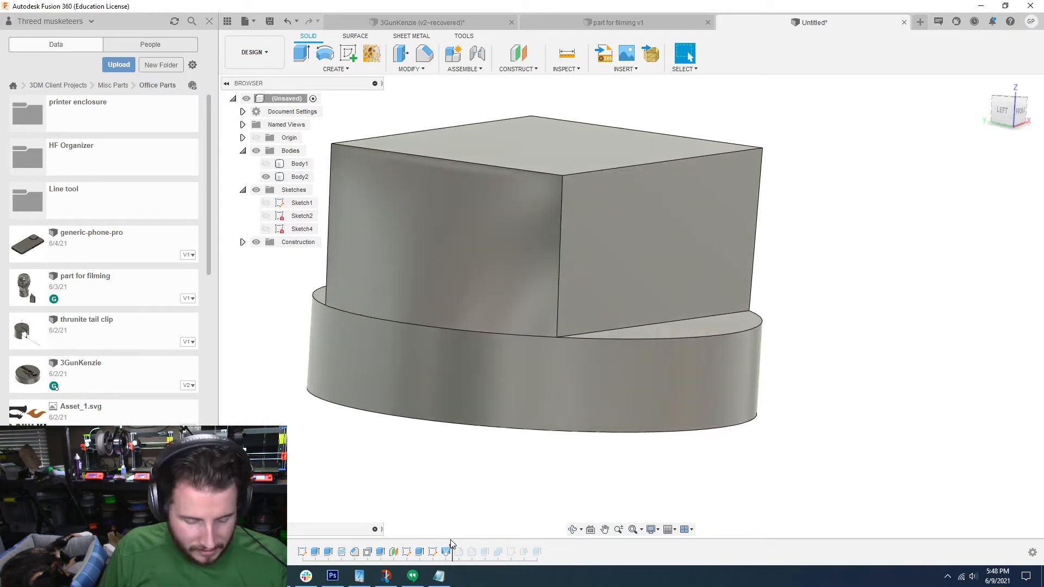
Step: Fillet the lofted body's four upright corner edges with a 2 mm radius, placing the feature ahead of the base-edge fillet
{"action": "key", "text": "f"}
{"action": "left_click", "coordinate": [559, 260]}
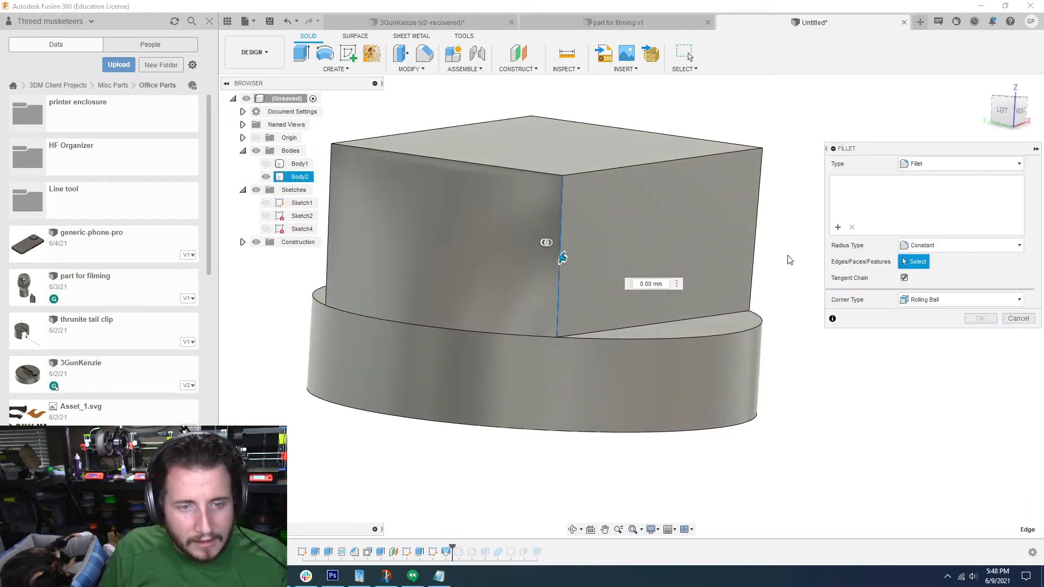
{"action": "left_click", "coordinate": [758, 225]}
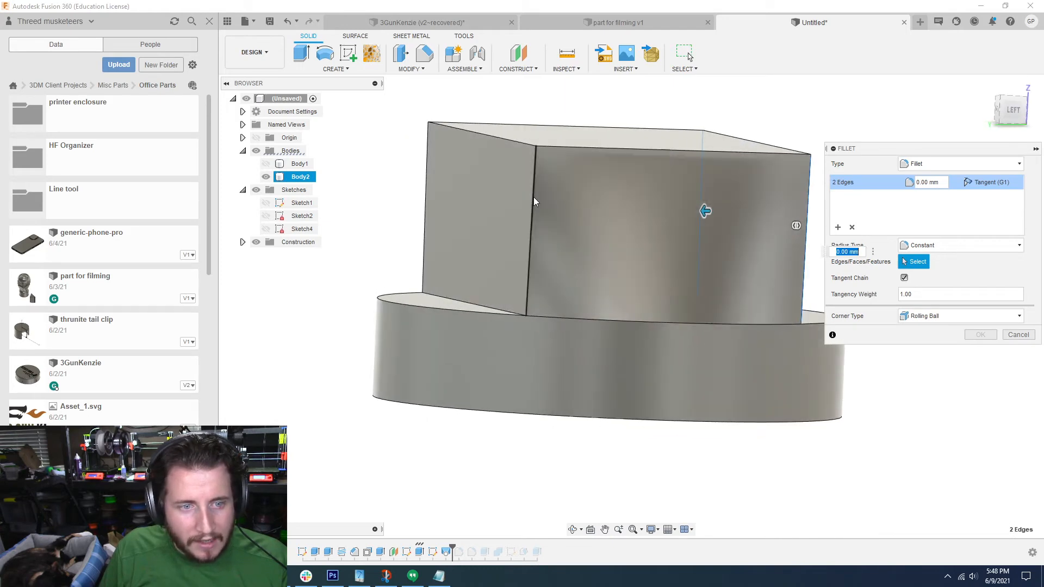
{"action": "left_click", "coordinate": [533, 197]}
{"action": "left_click", "coordinate": [427, 175]}
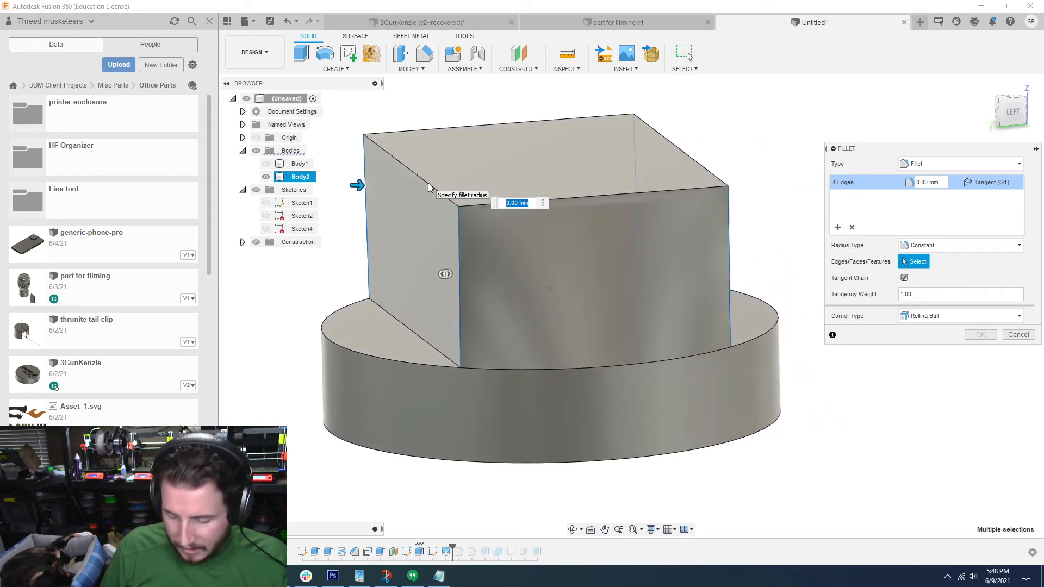
{"action": "type", "text": "2"}
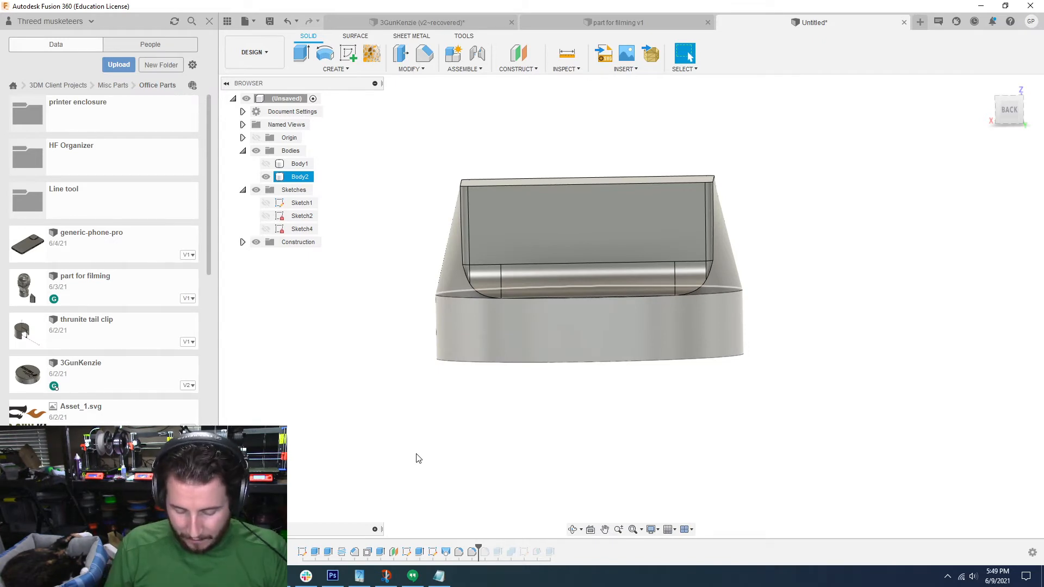
{"action": "left_click", "coordinate": [715, 366]}
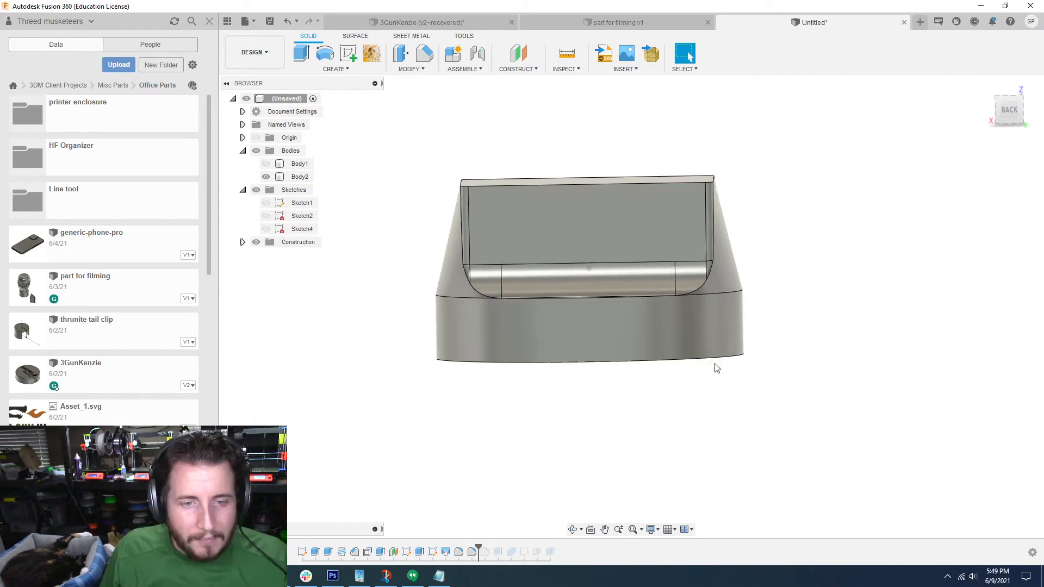
Step: With the round holder body hidden, show the base sketch and the upper rectangle sketch and start a loft
{"action": "left_click", "coordinate": [266, 164]}
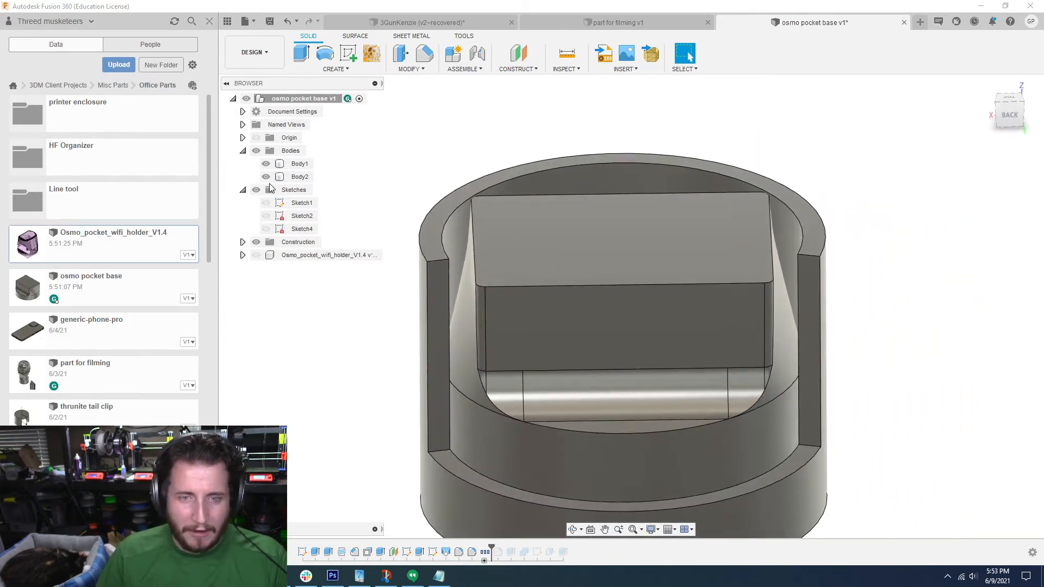
{"action": "left_click", "coordinate": [265, 164]}
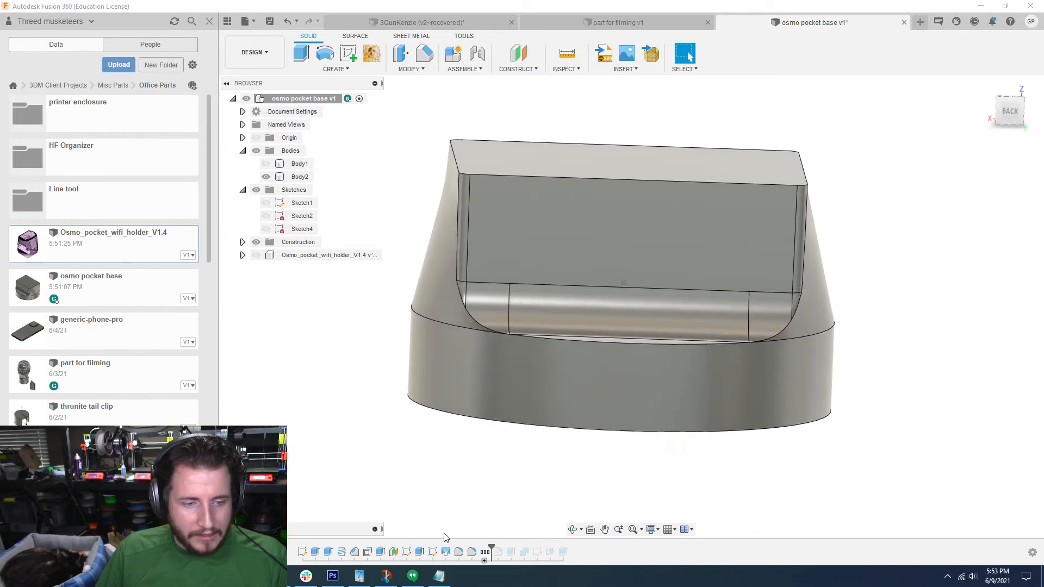
{"action": "left_click", "coordinate": [265, 229]}
{"action": "left_click", "coordinate": [265, 216]}
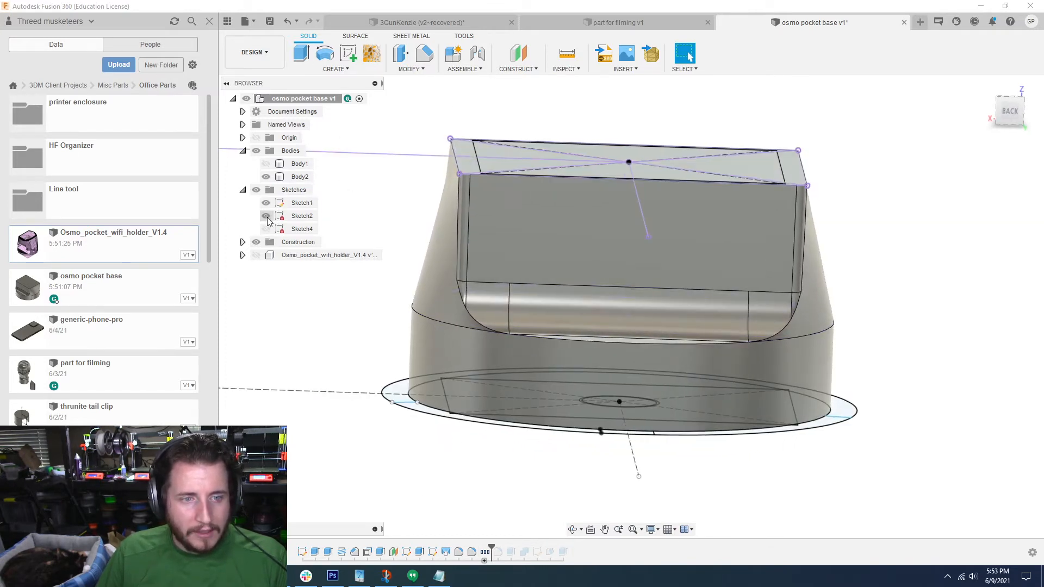
{"action": "left_click", "coordinate": [340, 70]}
{"action": "left_click", "coordinate": [320, 164]}
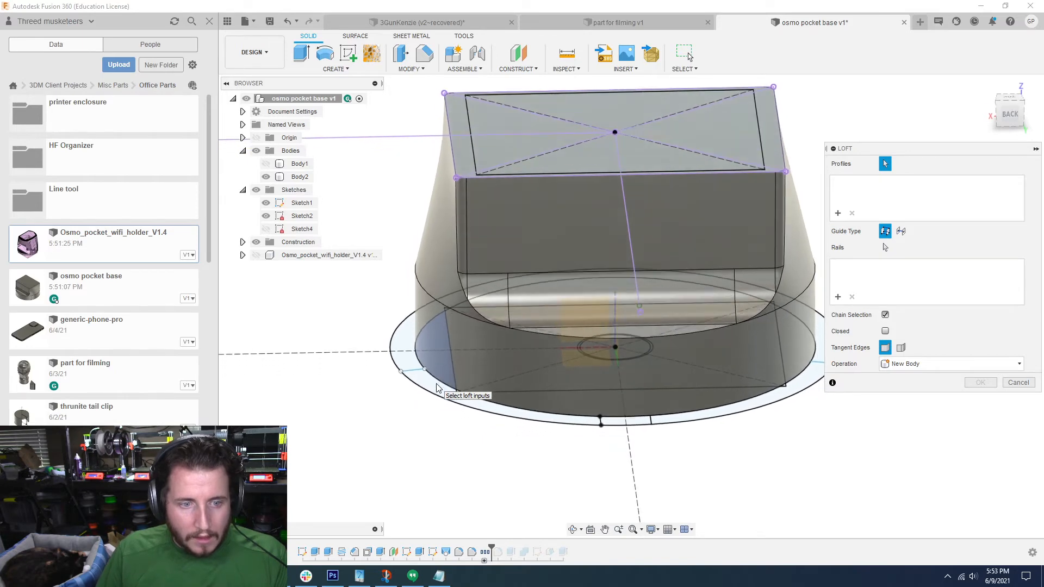
Step: Try base-sketch regions as loft profiles, remove both from the profile selection, and hide the base sketch
{"action": "left_click", "coordinate": [429, 354]}
{"action": "left_click", "coordinate": [531, 374]}
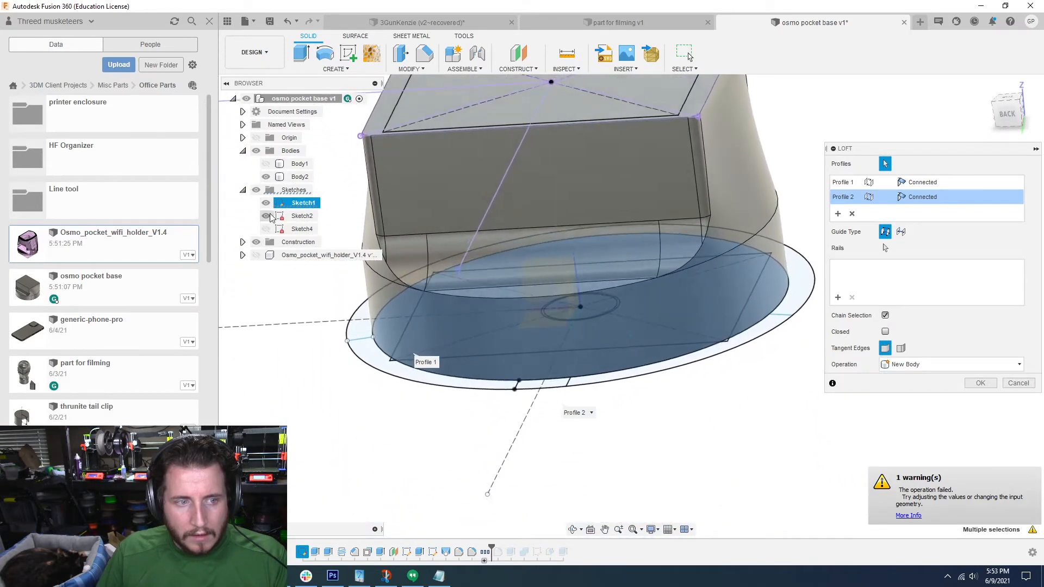
{"action": "left_click", "coordinate": [266, 203]}
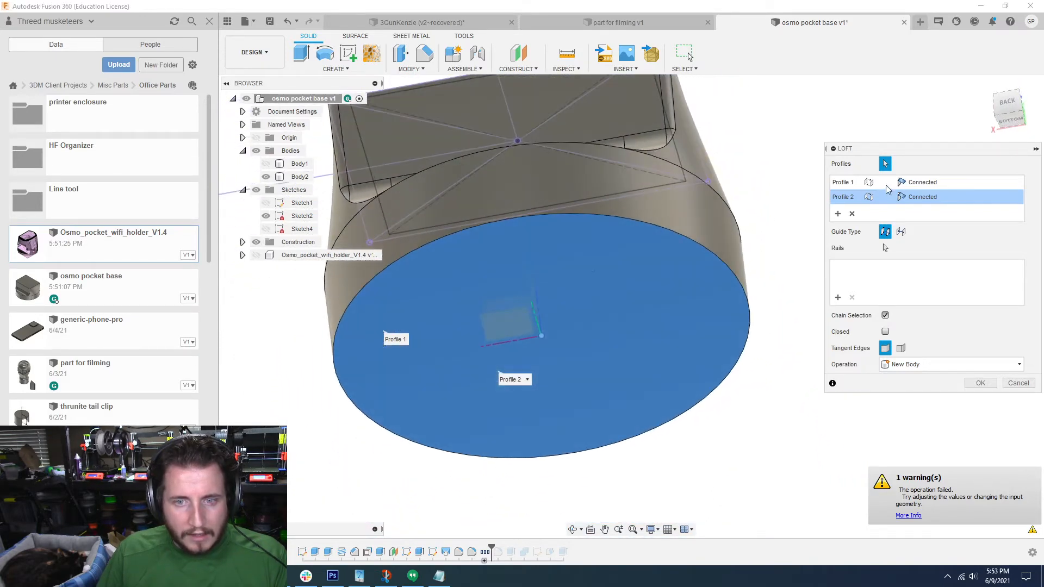
{"action": "left_click", "coordinate": [852, 214]}
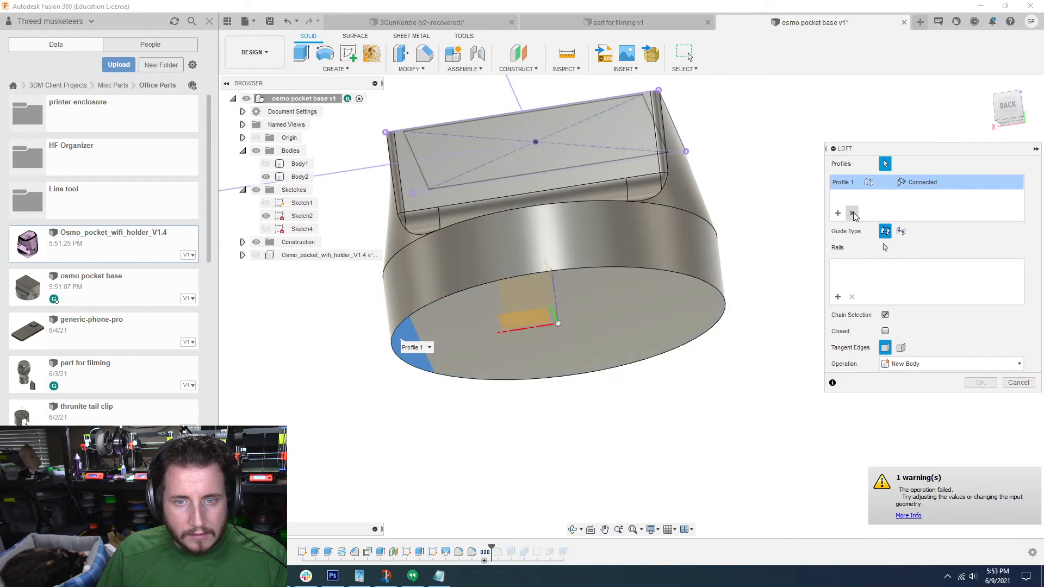
{"action": "left_click", "coordinate": [852, 214]}
Step: Loft from the disc's circular underside to the upper sketch's rectangle, using the Intersect operation on the lofted body
{"action": "left_click", "coordinate": [641, 301]}
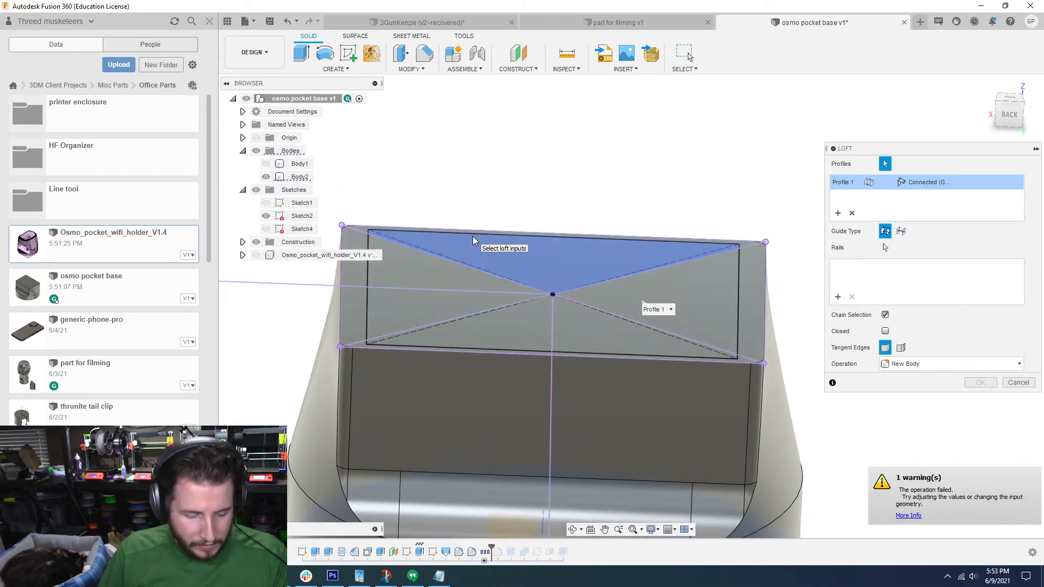
{"action": "left_click", "coordinate": [363, 300]}
{"action": "middle_click_drag", "start_coordinate": [627, 380], "coordinate": [641, 316], "text": "shift"}
{"action": "left_click", "coordinate": [937, 364]}
{"action": "left_click", "coordinate": [905, 403]}
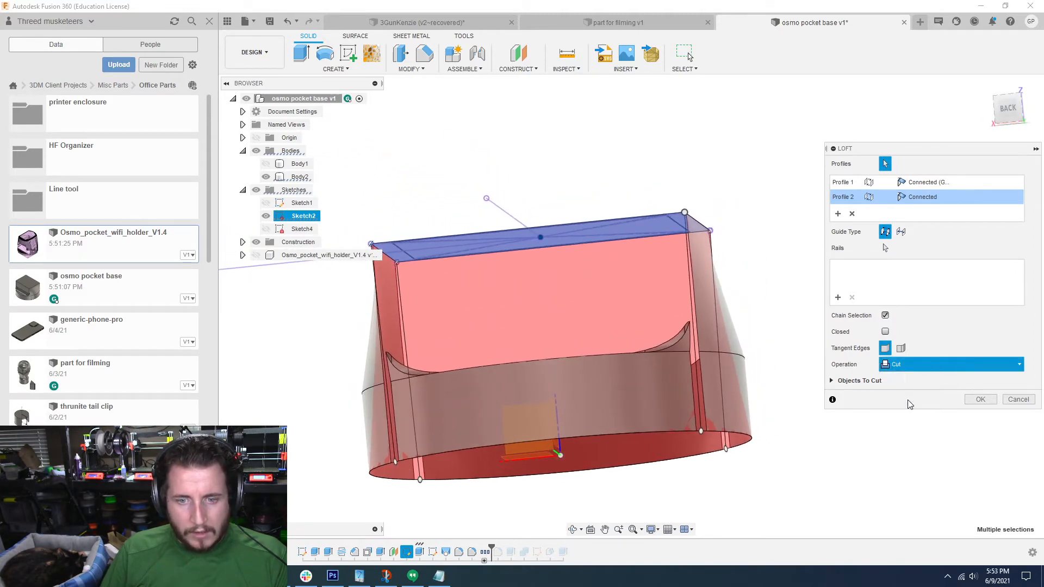
{"action": "middle_click_drag", "start_coordinate": [826, 376], "coordinate": [731, 300], "text": "shift"}
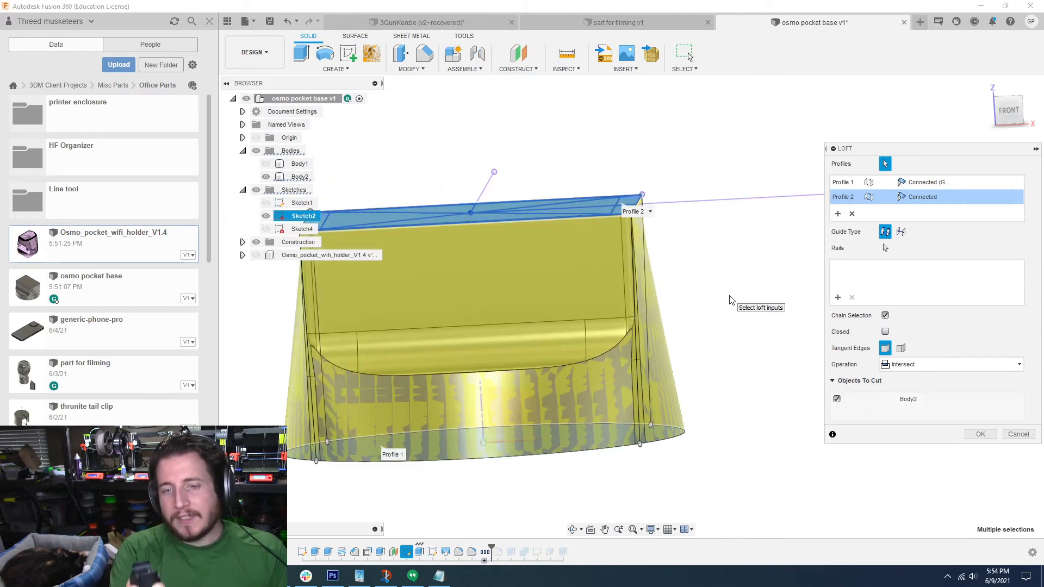
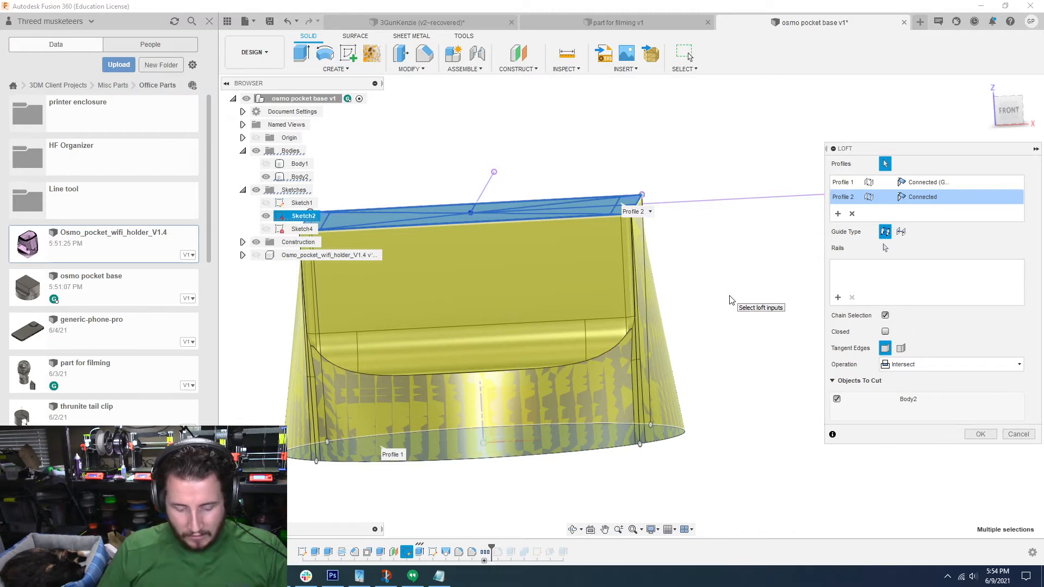
Step: Cancel the pending loft and remove the hidden round holder body from the design
{"action": "left_click", "coordinate": [1018, 435]}
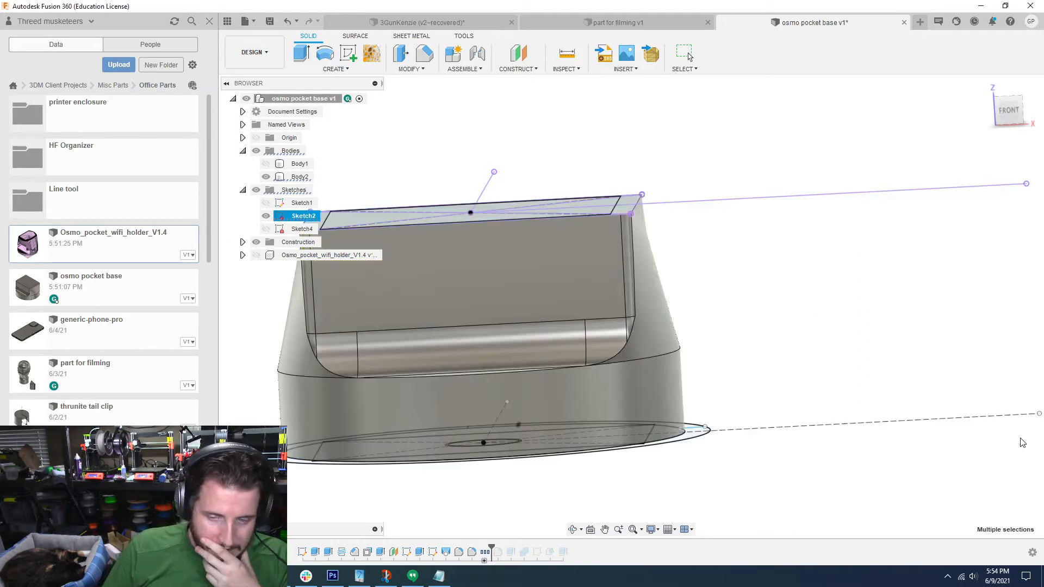
{"action": "middle_click_drag", "start_coordinate": [831, 375], "coordinate": [743, 357], "text": "shift"}
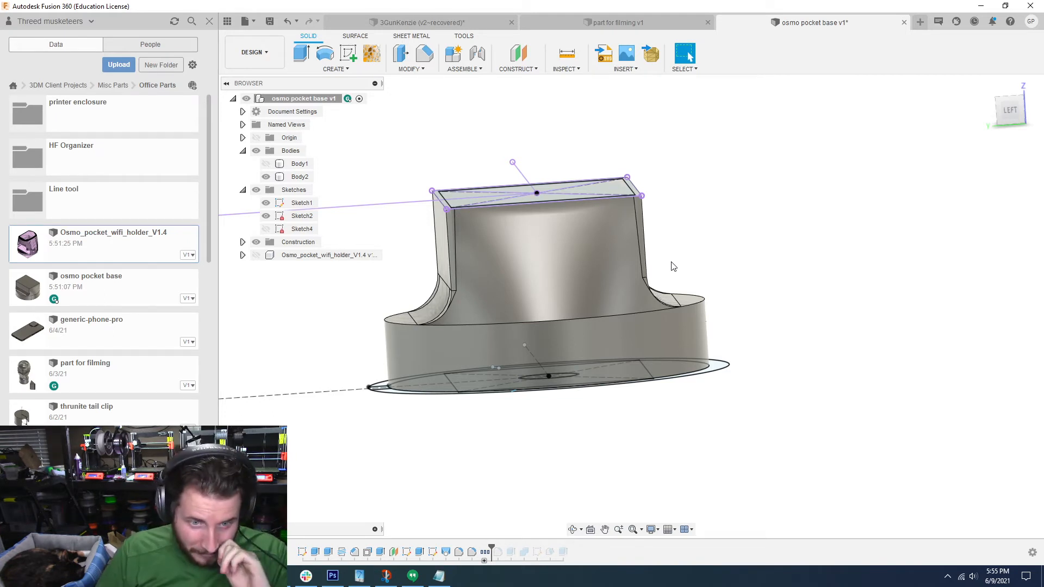
{"action": "right_click", "coordinate": [303, 169]}
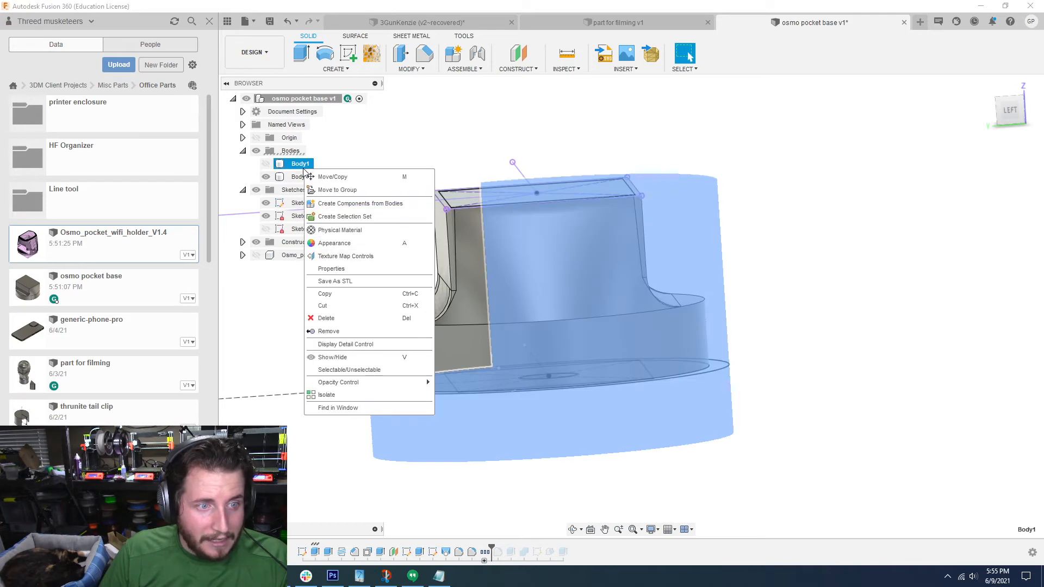
{"action": "left_click", "coordinate": [343, 331]}
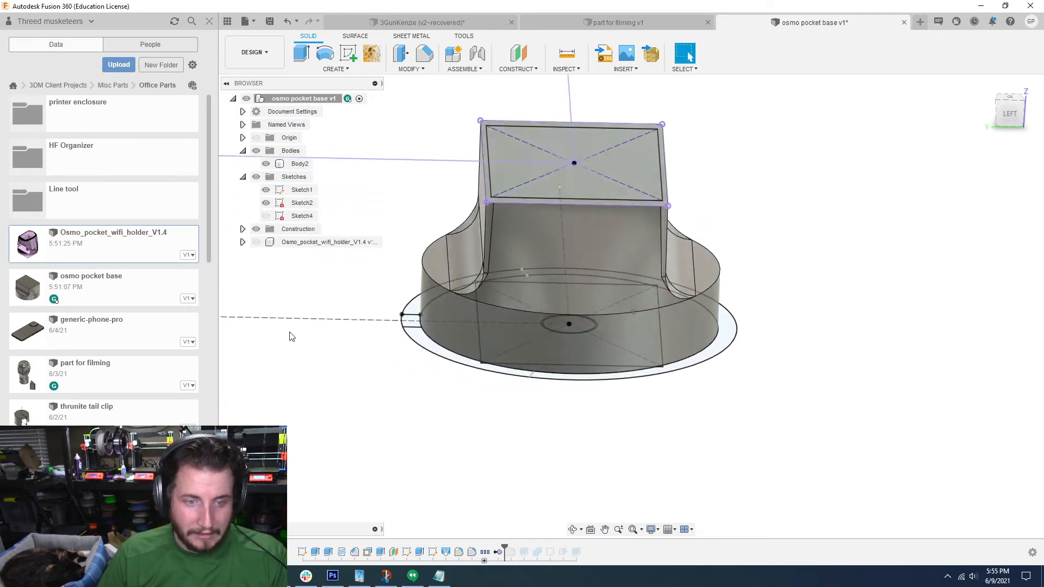
Step: Hide the upper rectangle sketch and toggle the imported Osmo_pocket_wifi_holder_V1.4 component's visibility to compare it with the shaped body
{"action": "left_click", "coordinate": [266, 203]}
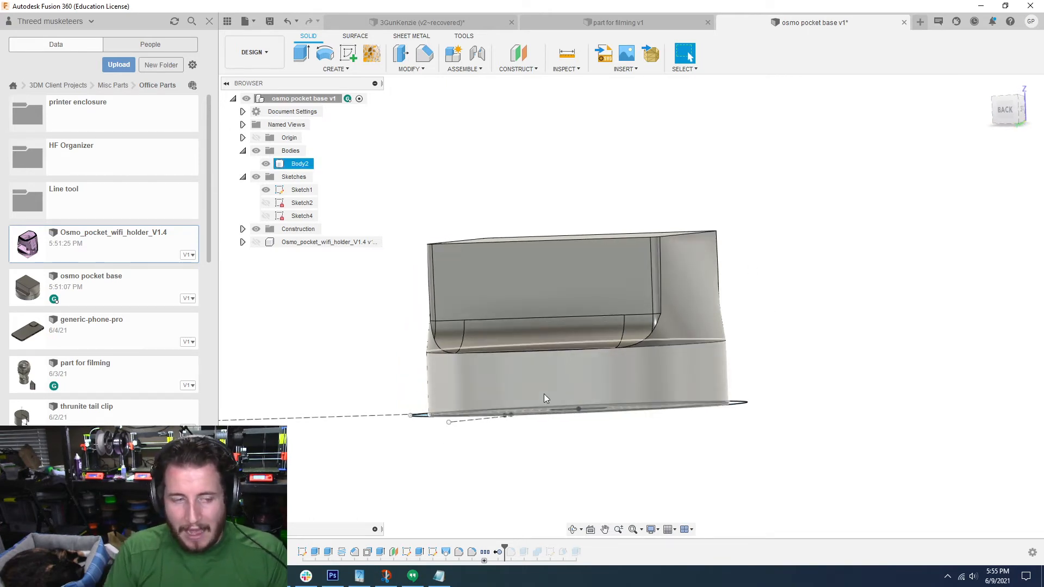
{"action": "left_click", "coordinate": [257, 242]}
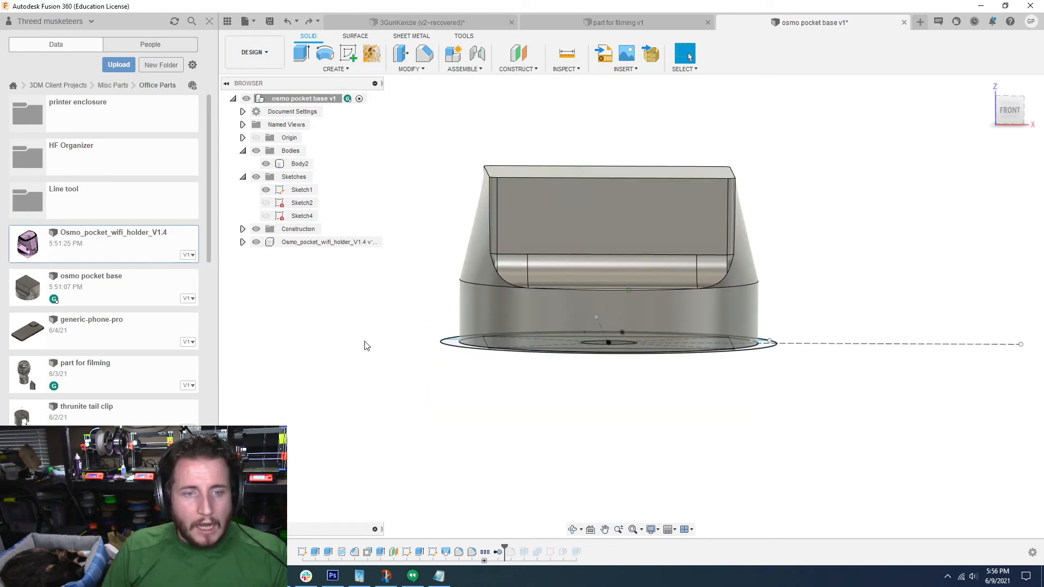
{"action": "left_click", "coordinate": [256, 242]}
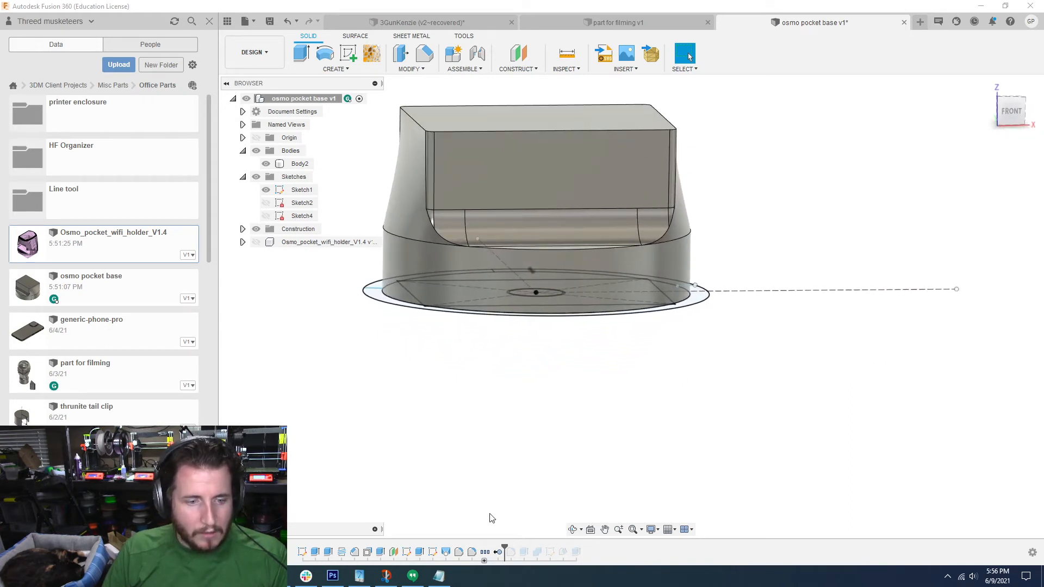
Step: Roll the timeline back to before the holder body's removal and show the round holder body
{"action": "left_click_drag", "start_coordinate": [503, 545], "coordinate": [486, 544]}
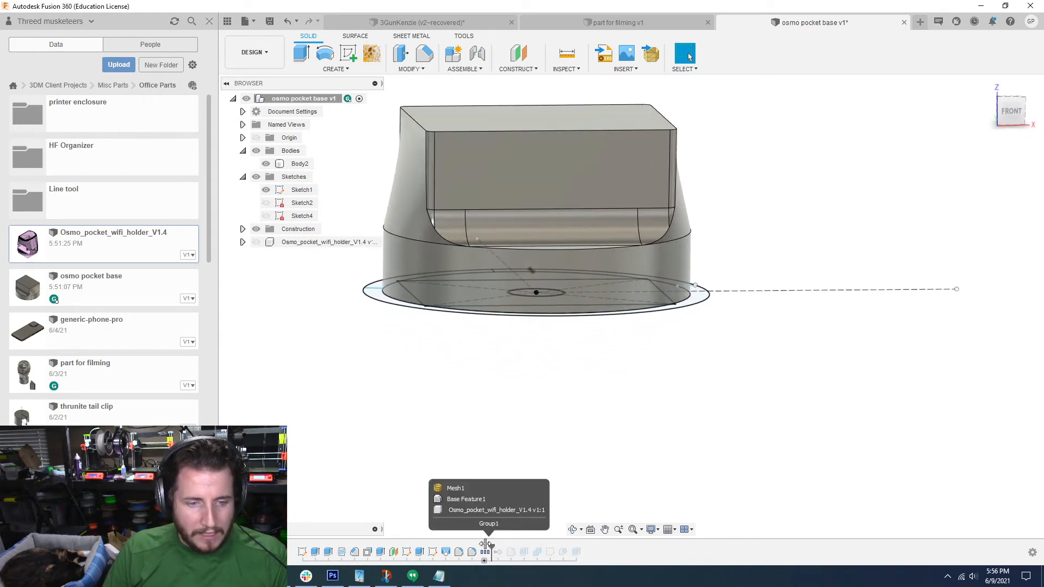
{"action": "left_click", "coordinate": [271, 177]}
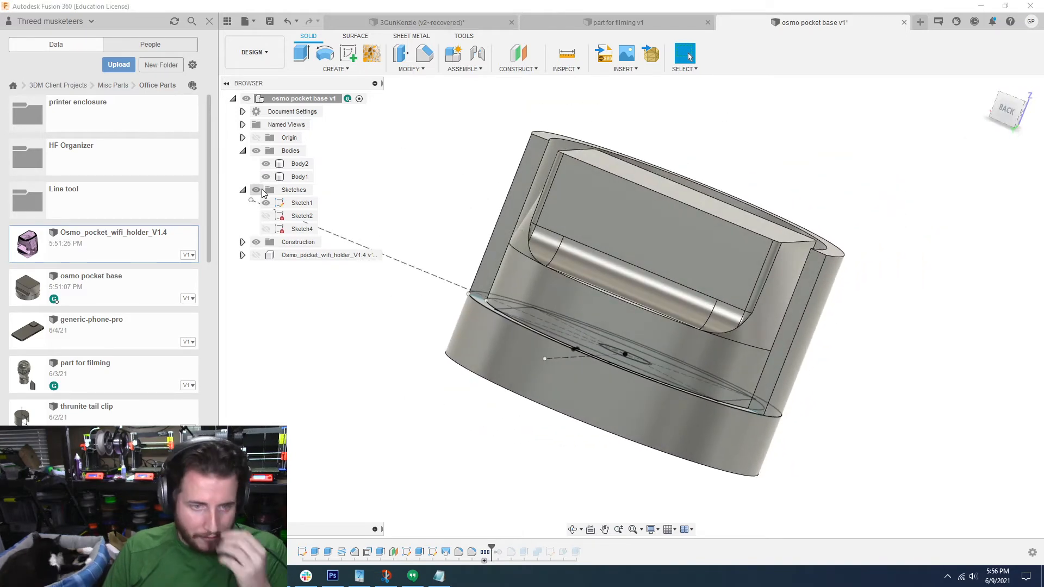
Step: Rotate the lofted body -90 degrees about the Z axis inside the round holder
{"action": "left_click", "coordinate": [302, 164]}
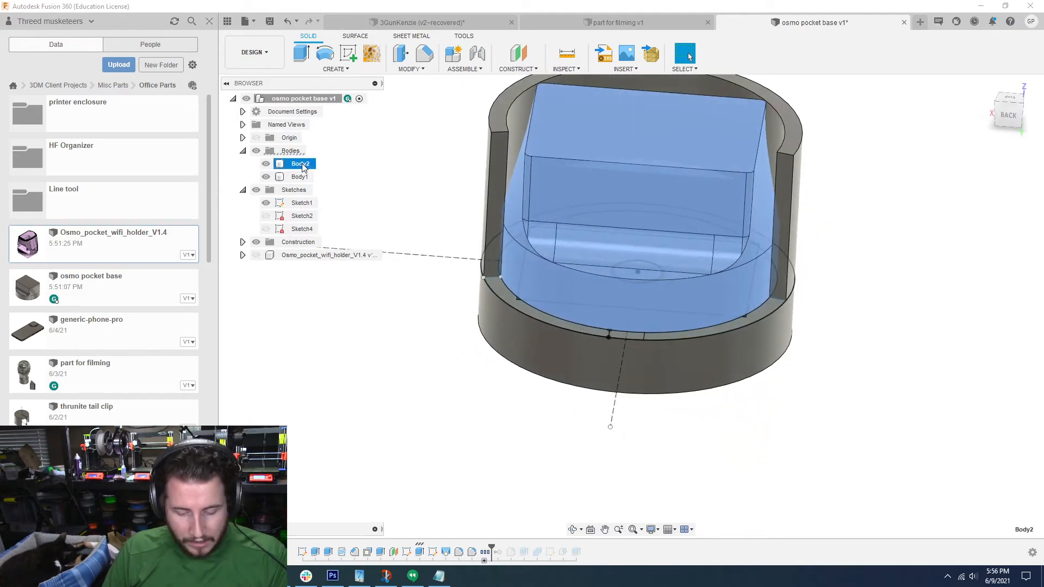
{"action": "key", "text": "m"}
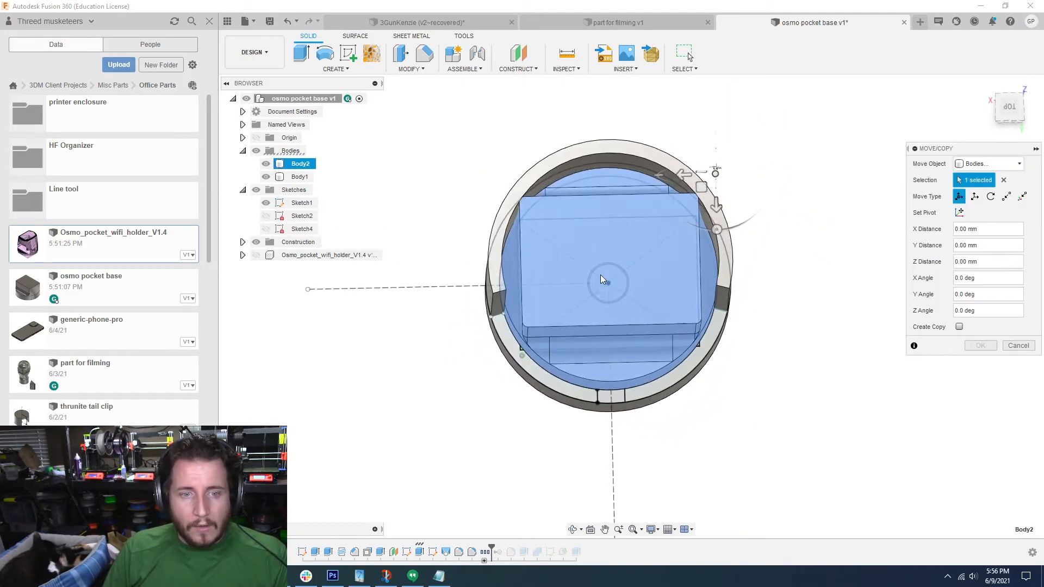
{"action": "middle_click_drag", "start_coordinate": [601, 273], "coordinate": [718, 291], "text": "shift"}
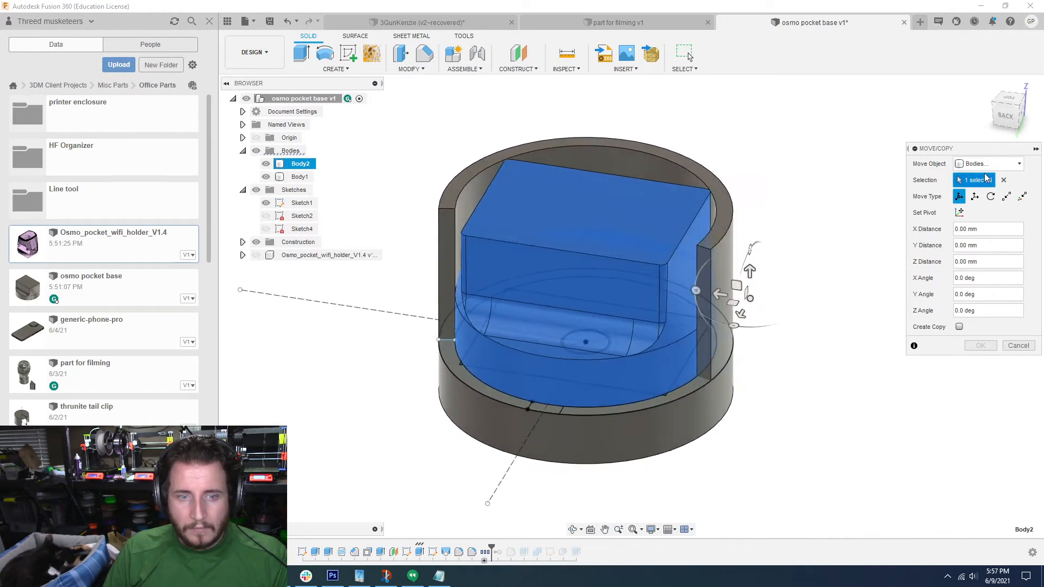
{"action": "left_click", "coordinate": [266, 177]}
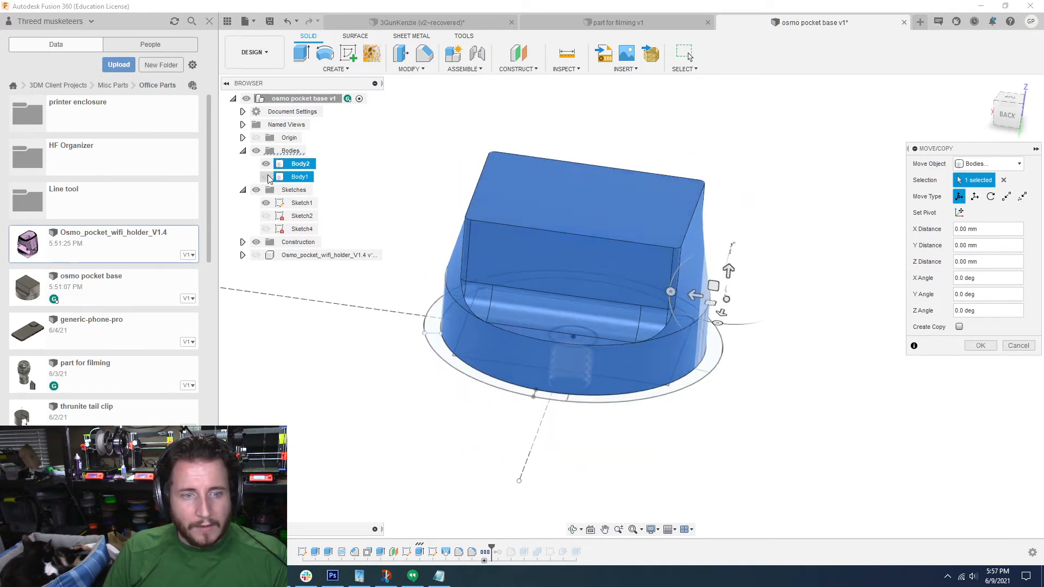
{"action": "left_click", "coordinate": [266, 177]}
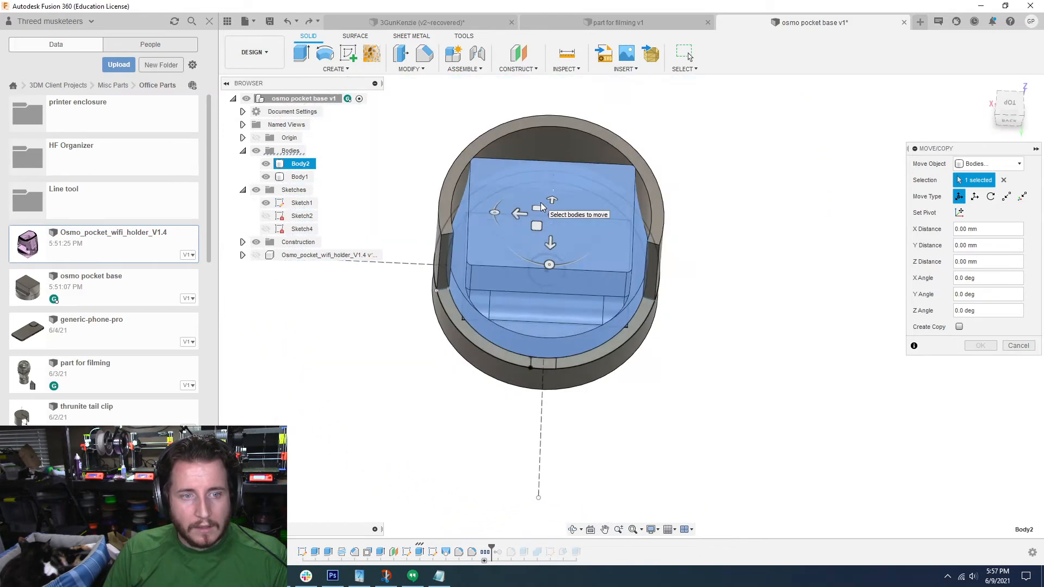
{"action": "left_click_drag", "start_coordinate": [548, 301], "coordinate": [488, 243]}
{"action": "middle_click_drag", "start_coordinate": [488, 243], "coordinate": [415, 296], "text": "shift"}
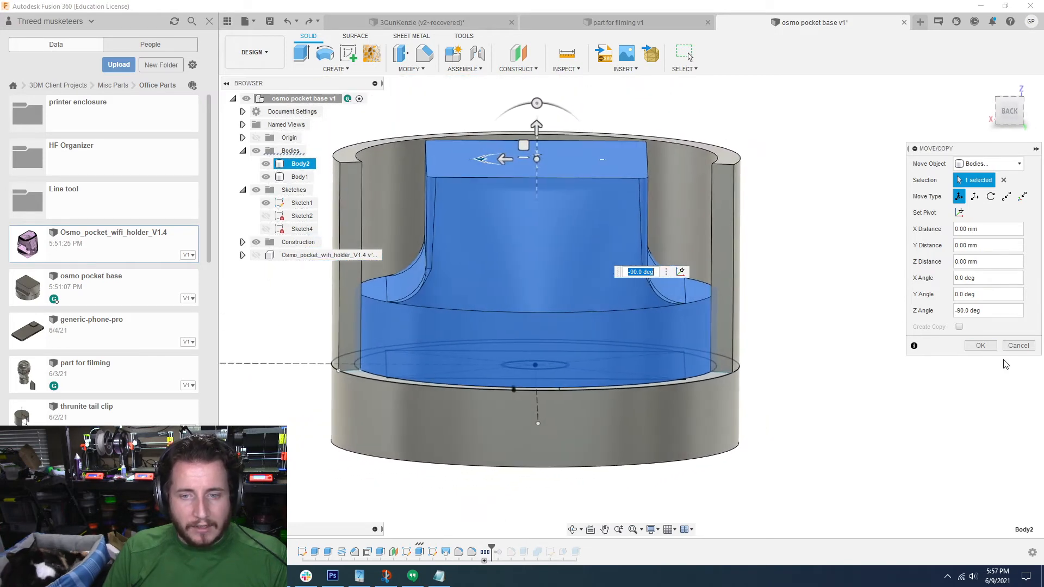
{"action": "left_click", "coordinate": [1018, 348]}
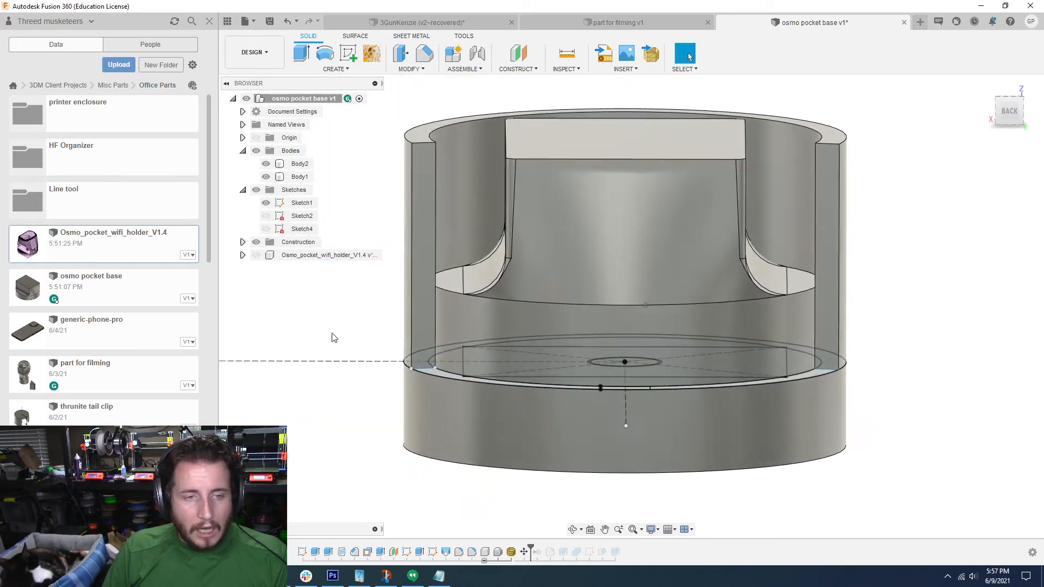
{"action": "middle_click_drag", "start_coordinate": [332, 333], "coordinate": [357, 330], "text": "shift"}
Step: Edit the extrusion of the round holder's partial wall, reducing its distance to 12 mm
{"action": "left_click", "coordinate": [450, 133]}
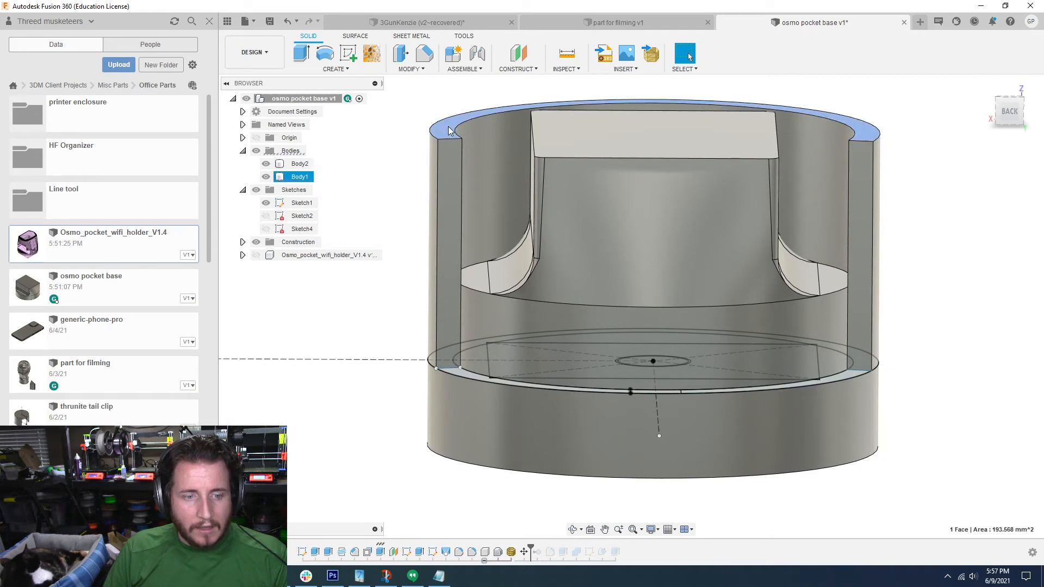
{"action": "double_click", "coordinate": [387, 551]}
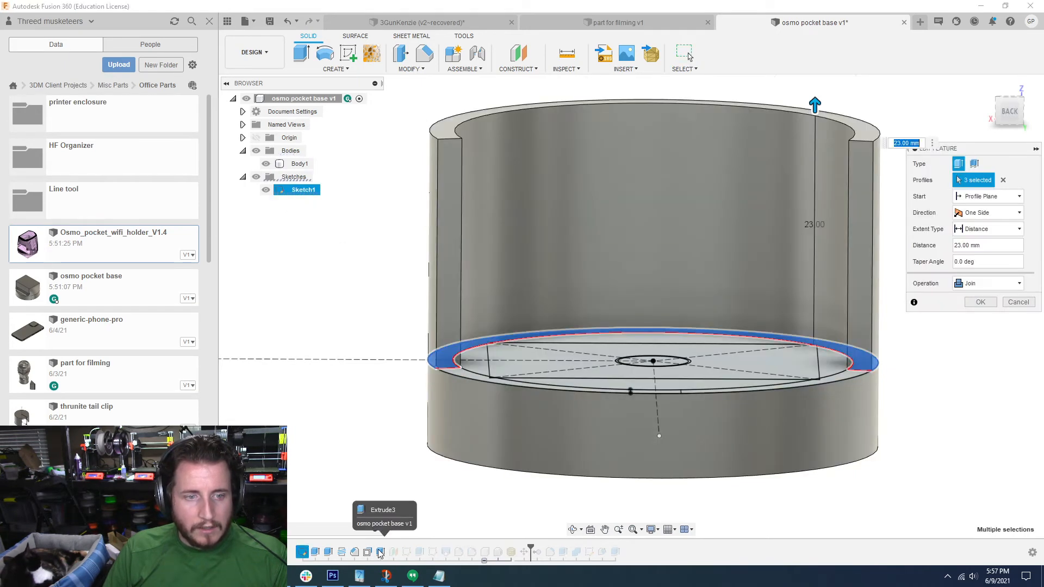
{"action": "left_click_drag", "start_coordinate": [845, 118], "coordinate": [838, 221]}
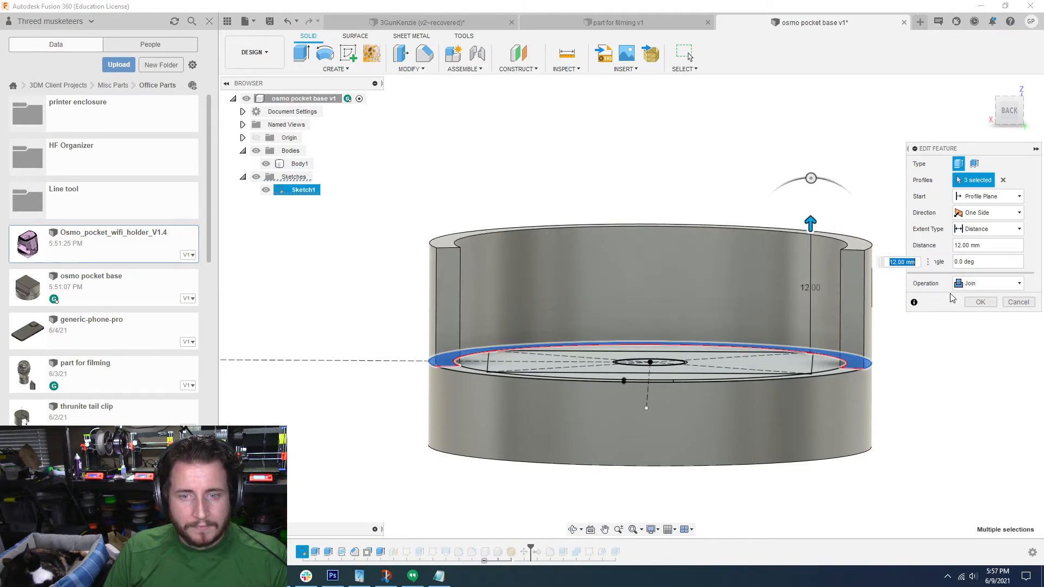
{"action": "left_click", "coordinate": [979, 303]}
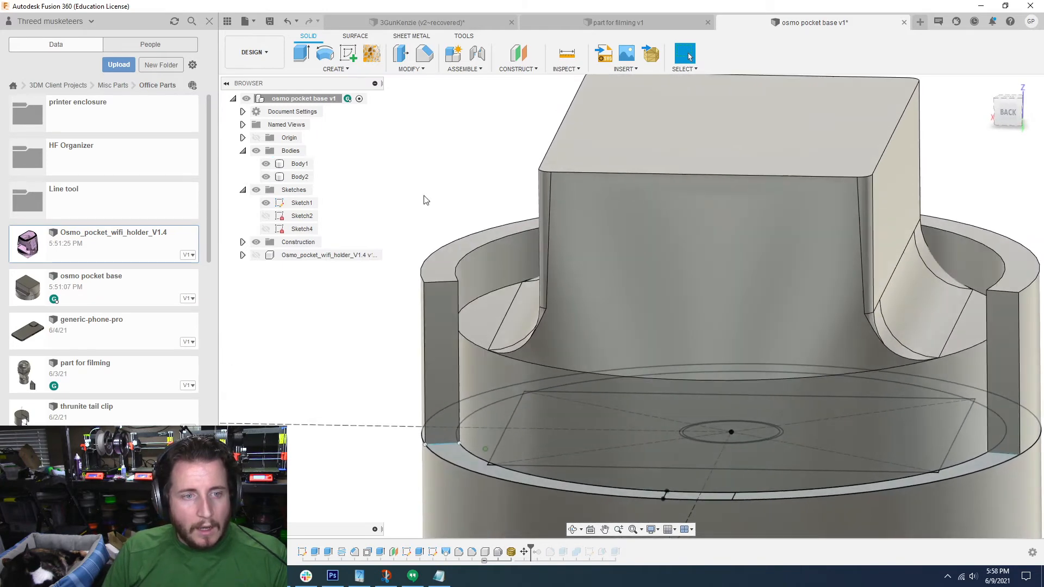
{"action": "left_click", "coordinate": [355, 57]}
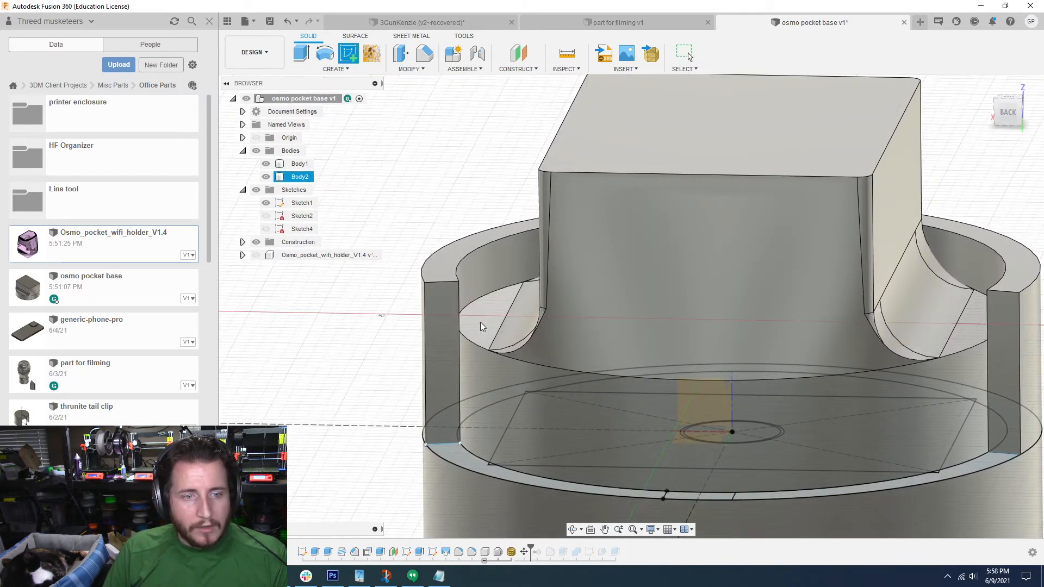
{"action": "key", "text": "Escape"}
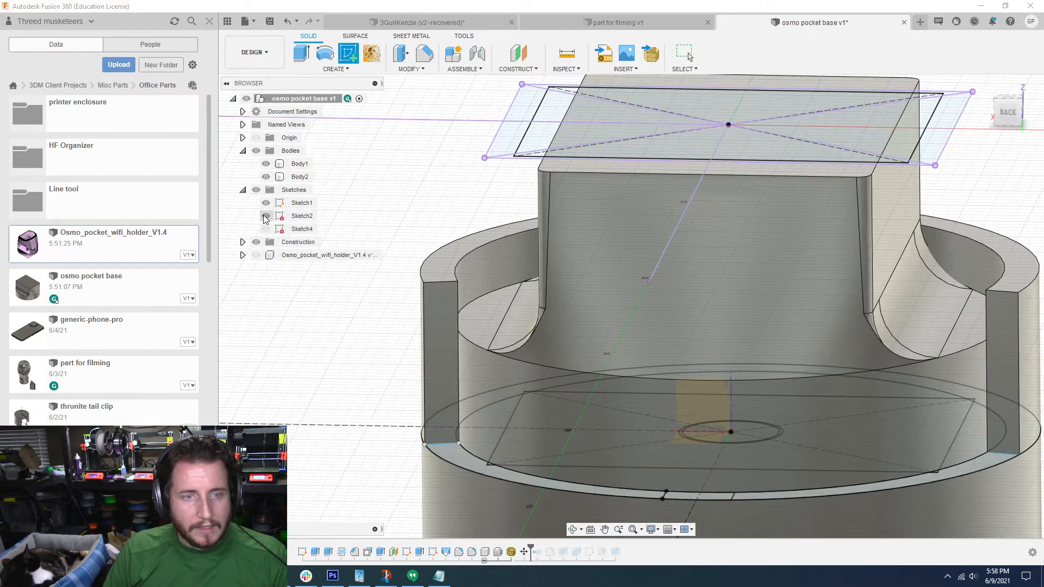
{"action": "left_click", "coordinate": [268, 230]}
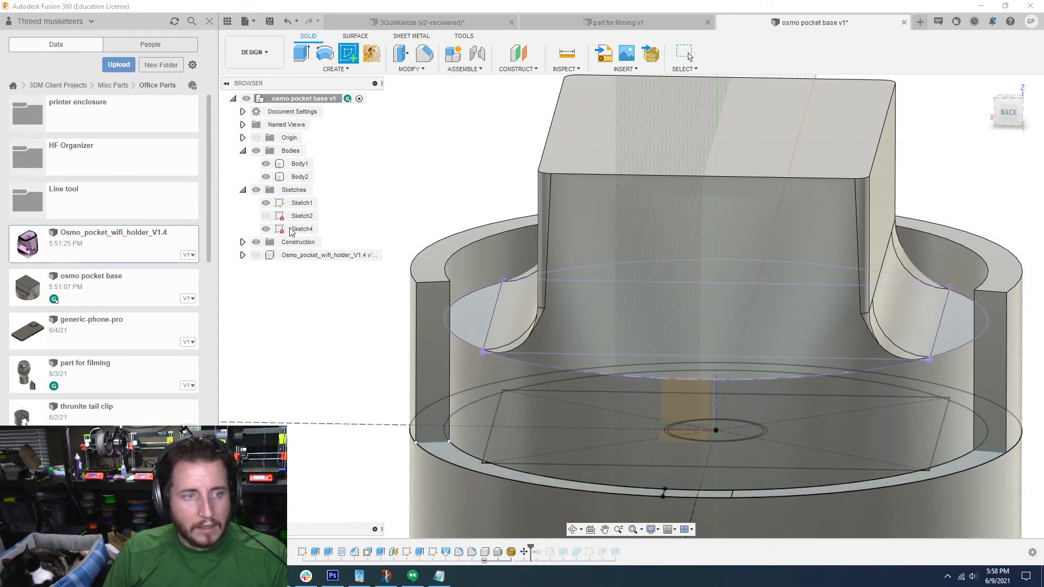
{"action": "left_click", "coordinate": [266, 229]}
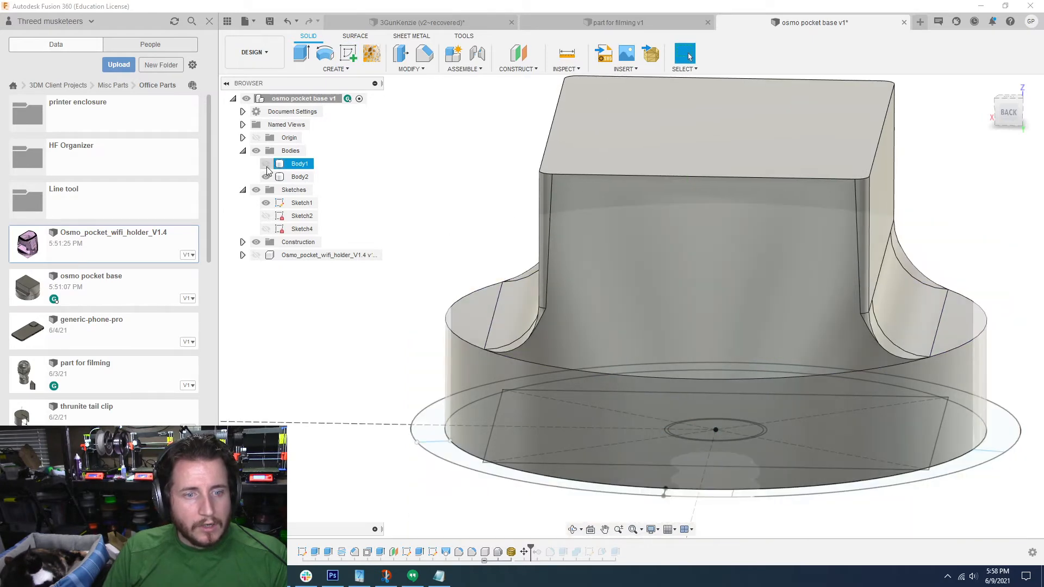
Step: Hide the lofted body and show the circle-and-rectangle sketch Sketch4 inside the holder, toggling the bodies to compare the side segments
{"action": "left_click", "coordinate": [266, 177]}
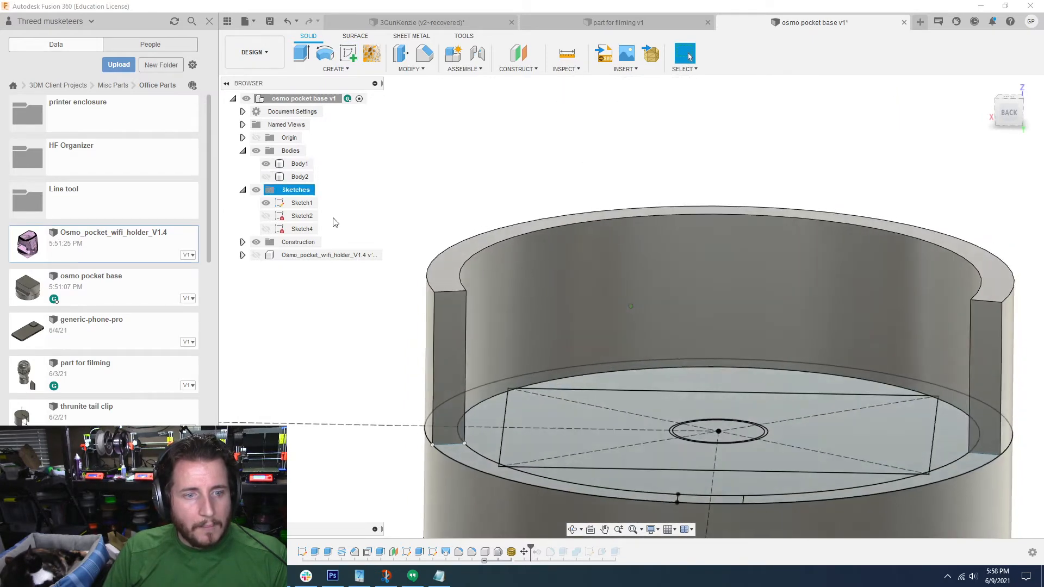
{"action": "left_click", "coordinate": [266, 229]}
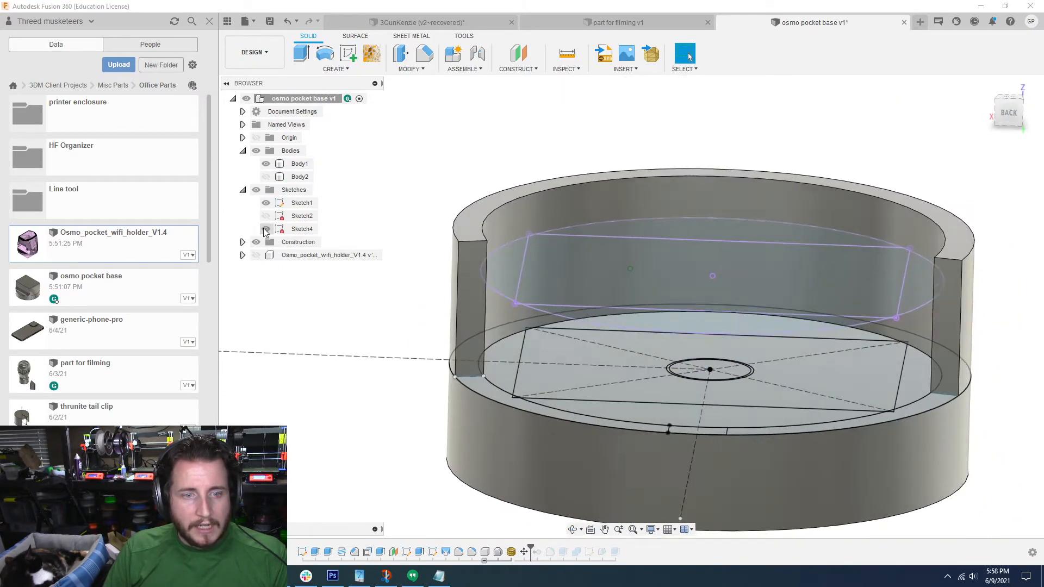
{"action": "scroll", "coordinate": [505, 249], "scroll_direction": "up", "scroll_amount": 3}
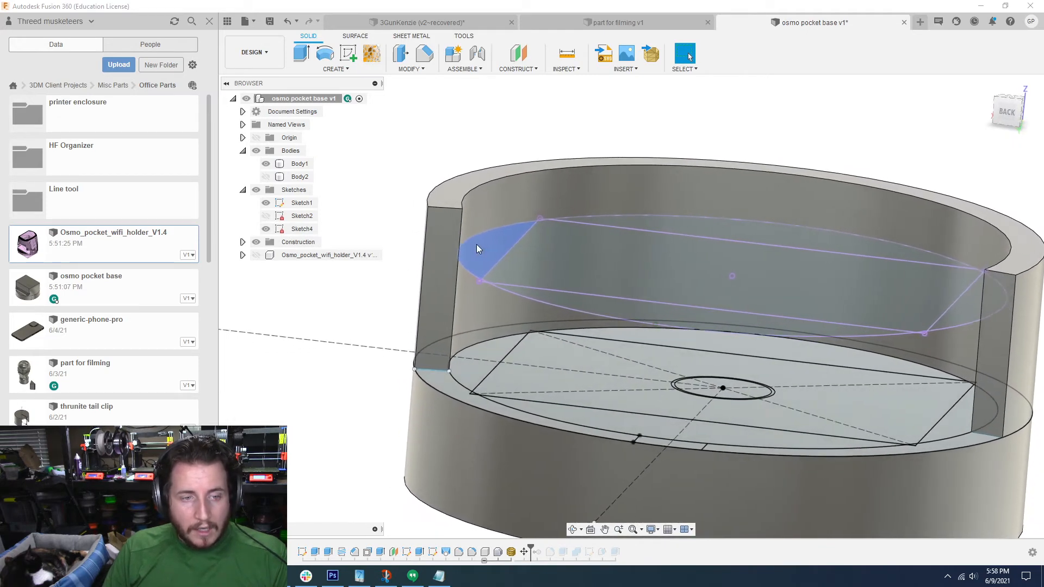
{"action": "left_click", "coordinate": [266, 177]}
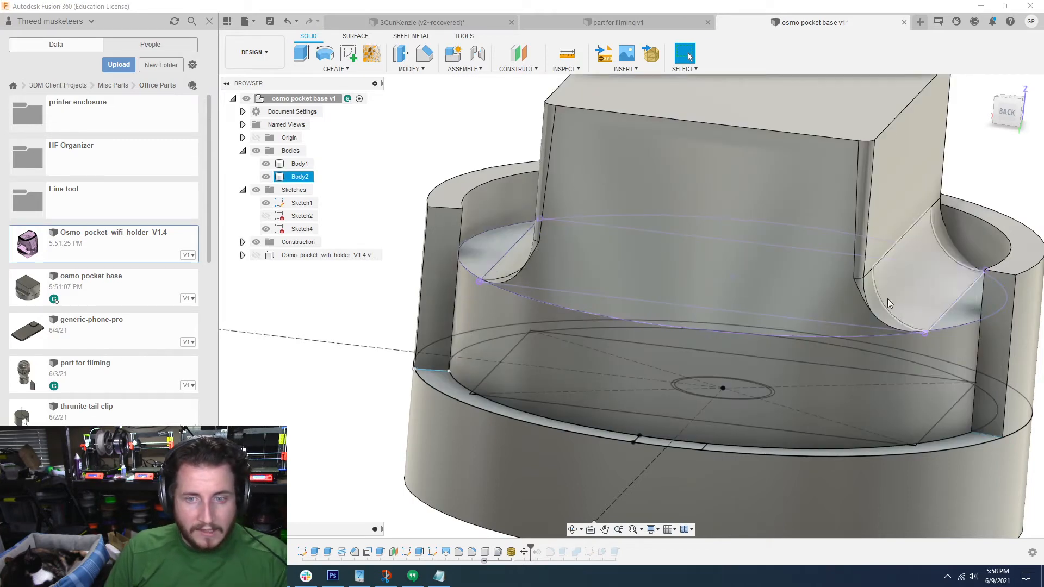
{"action": "scroll", "coordinate": [629, 253], "scroll_direction": "down", "scroll_amount": 1}
{"action": "left_click", "coordinate": [266, 176]}
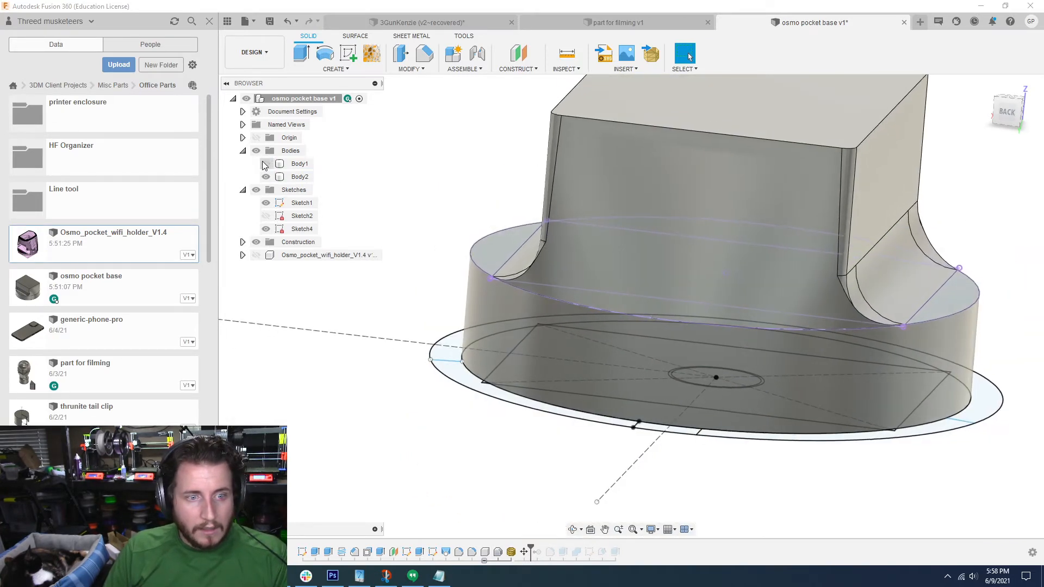
{"action": "left_click", "coordinate": [266, 176]}
{"action": "left_click", "coordinate": [267, 177]}
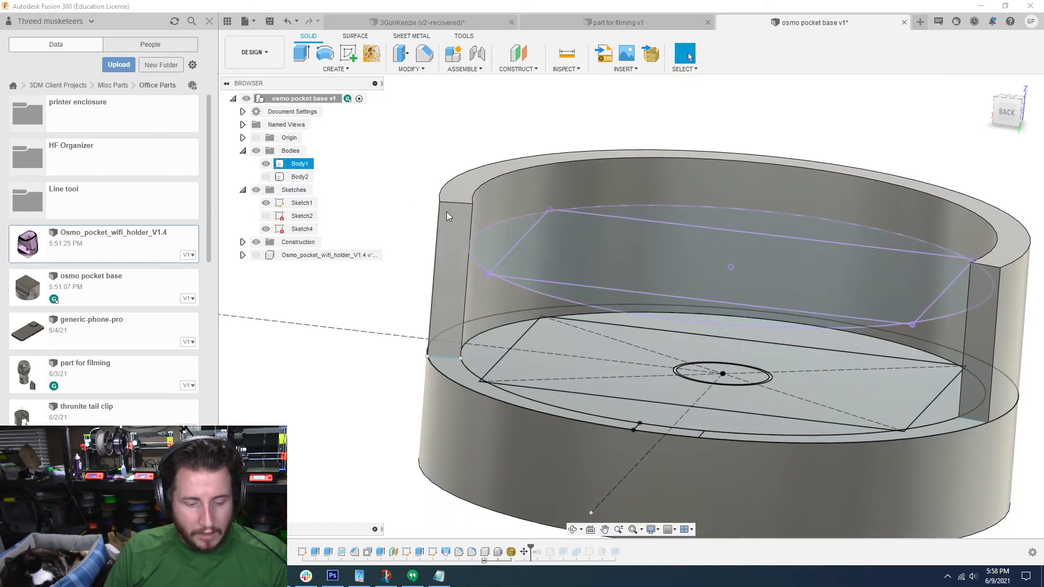
Step: Extrude the two opposite side segments between Sketch4's circle and rectangle 3.70 mm with the Join operation
{"action": "key", "text": "e"}
{"action": "left_click", "coordinate": [496, 243]}
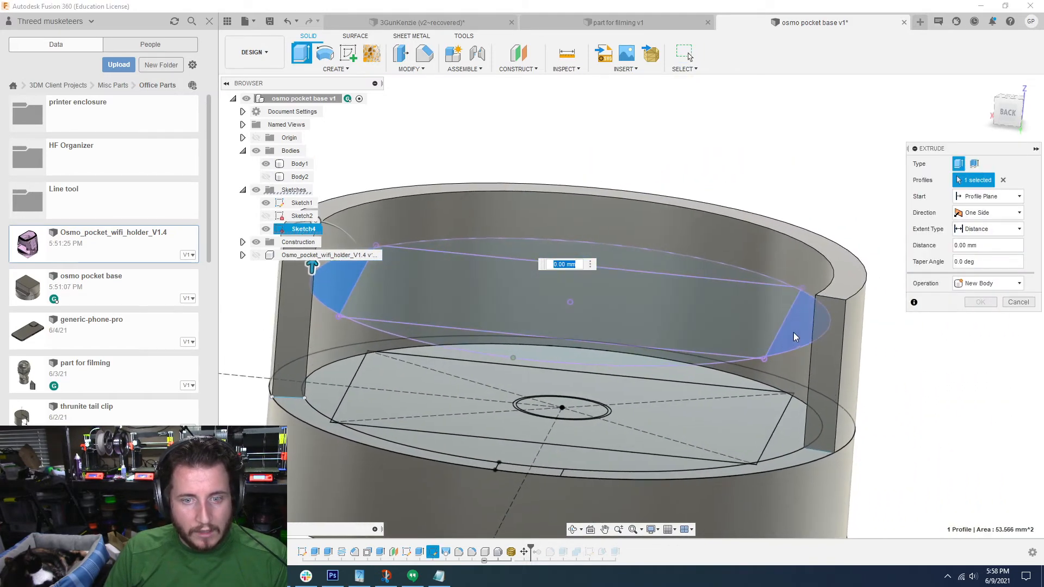
{"action": "left_click", "coordinate": [794, 332]}
{"action": "left_click_drag", "start_coordinate": [830, 315], "coordinate": [832, 267]}
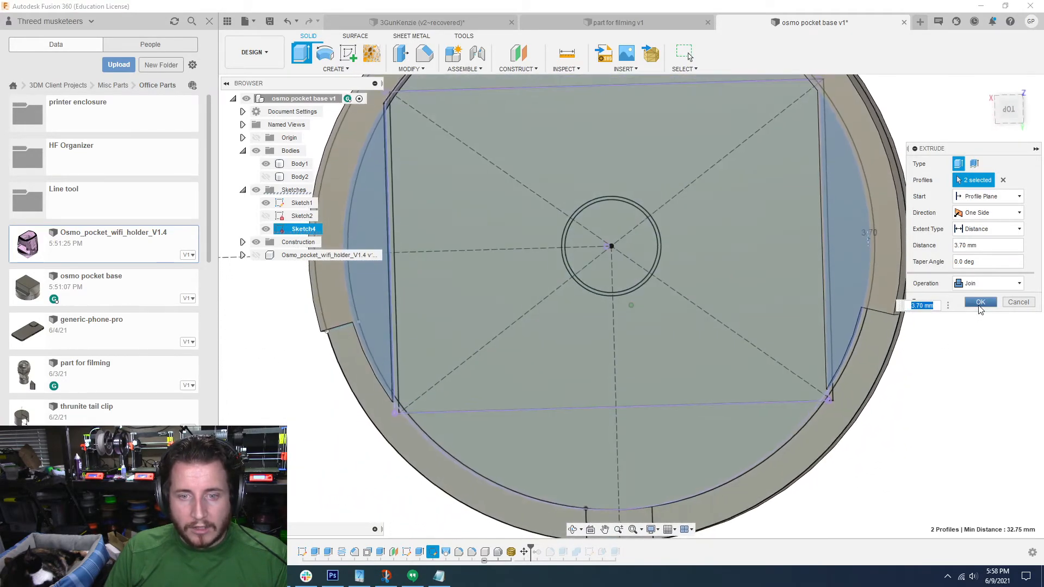
{"action": "left_click", "coordinate": [981, 302]}
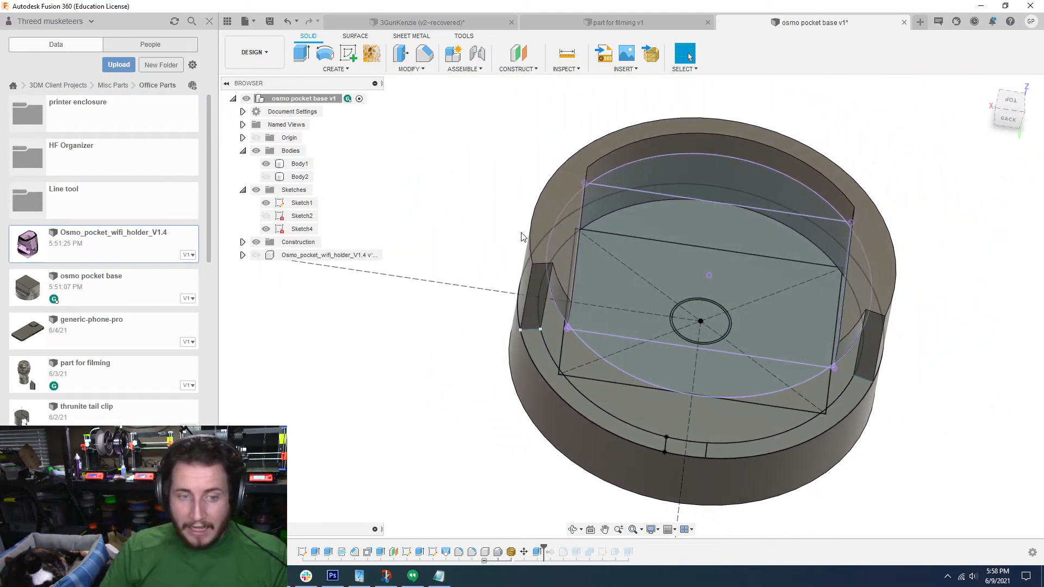
Step: Extrude the small profile on the rim opposite the partial wall upward 1 mm with the Join operation
{"action": "key", "text": "e"}
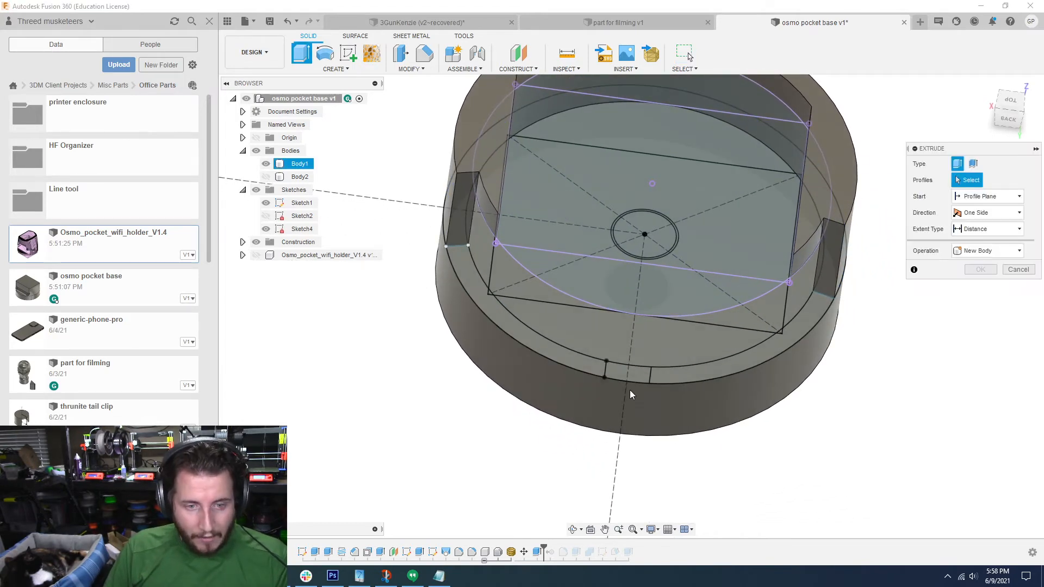
{"action": "left_click", "coordinate": [631, 375]}
{"action": "scroll", "coordinate": [632, 375], "scroll_direction": "up", "scroll_amount": 4}
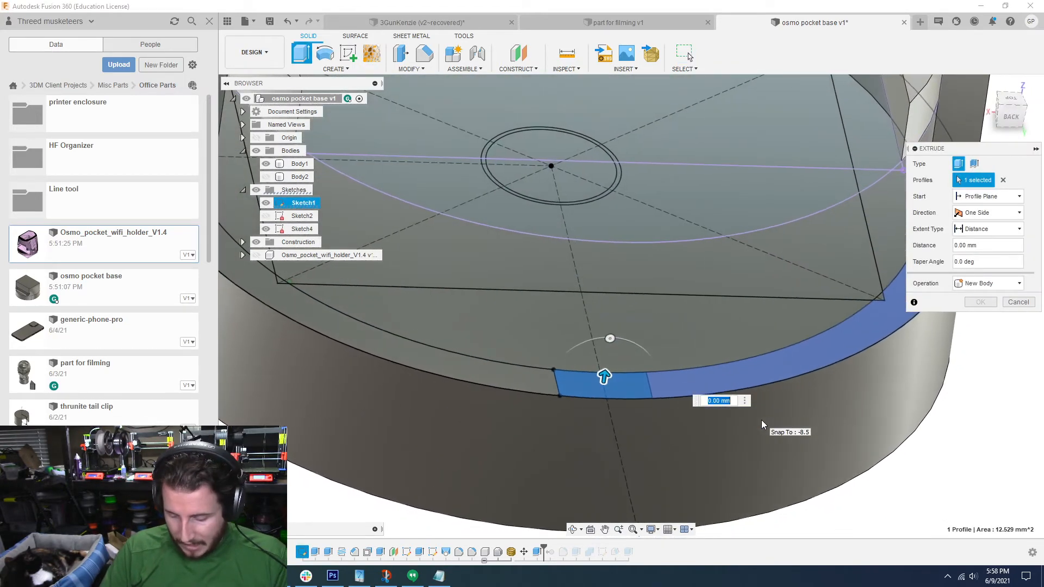
{"action": "type", "text": "0.1"}
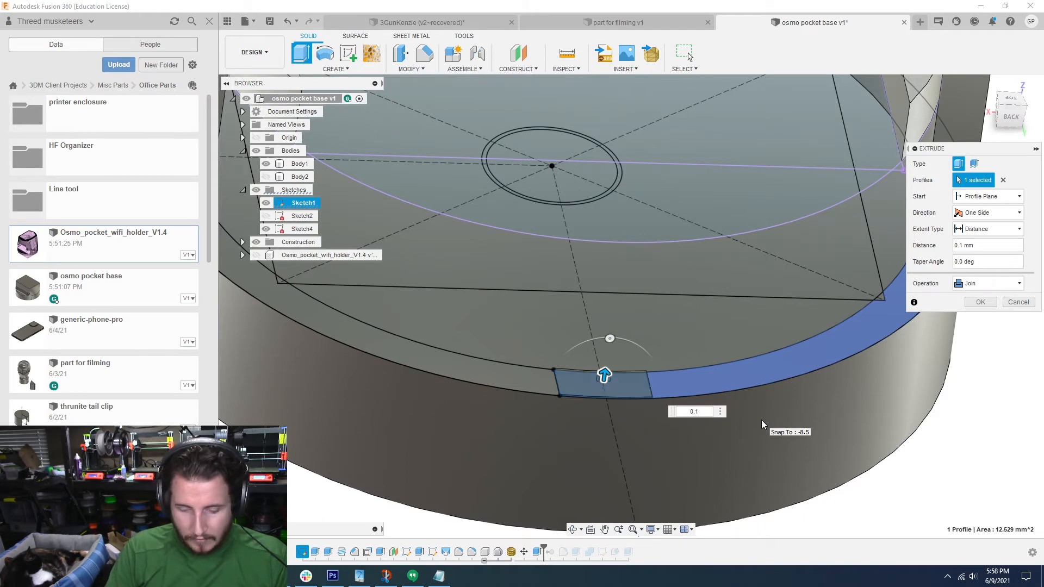
{"action": "key", "text": "BackSpace"}
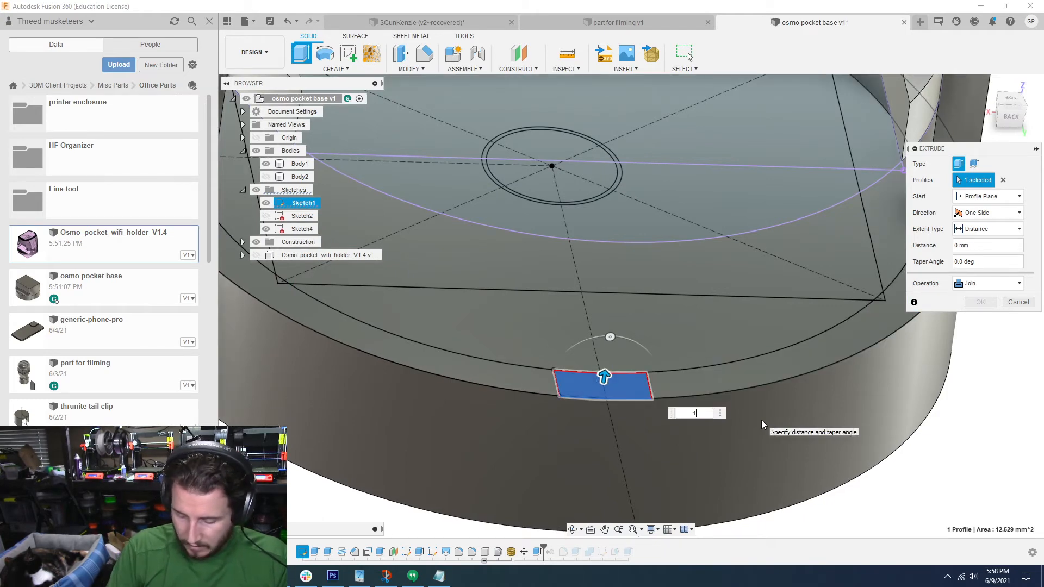
{"action": "key", "text": "BackSpace"}
{"action": "type", "text": "1"}
{"action": "middle_click_drag", "start_coordinate": [761, 420], "coordinate": [788, 362], "text": "shift"}
{"action": "left_click", "coordinate": [992, 302]}
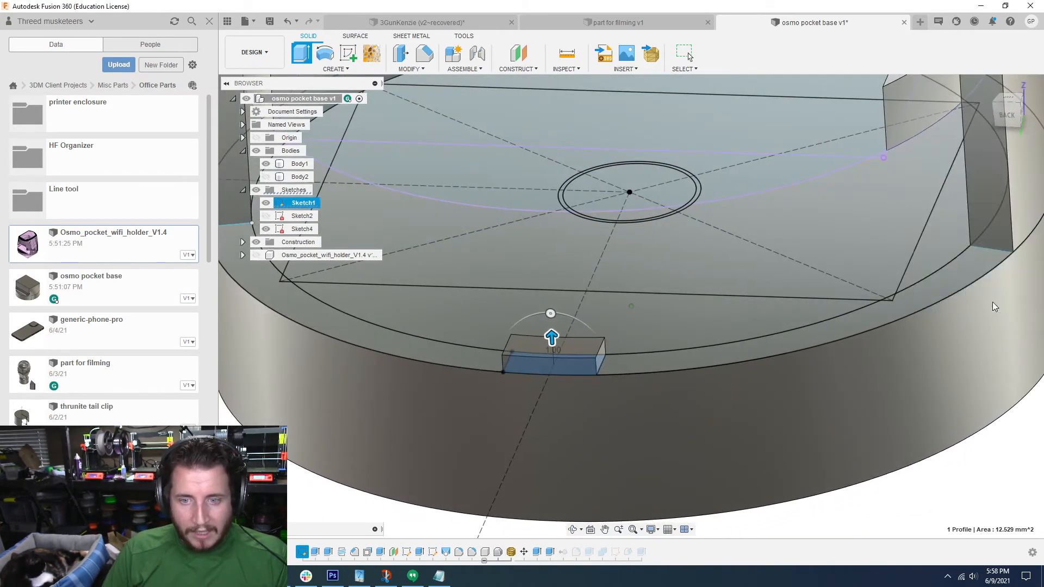
{"action": "scroll", "coordinate": [992, 302], "scroll_direction": "up", "scroll_amount": 3}
{"action": "left_click", "coordinate": [987, 305]}
Step: Fillet the four upper edges of the small rim block with a 1.00 mm radius
{"action": "key", "text": "f"}
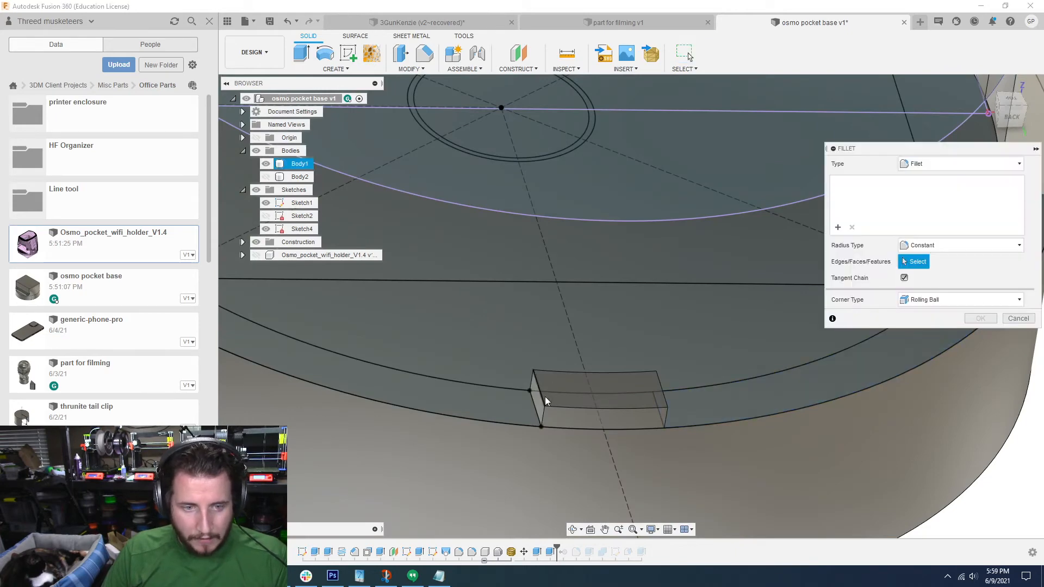
{"action": "left_click", "coordinate": [571, 407]}
{"action": "left_click", "coordinate": [577, 372]}
{"action": "left_click", "coordinate": [577, 371]}
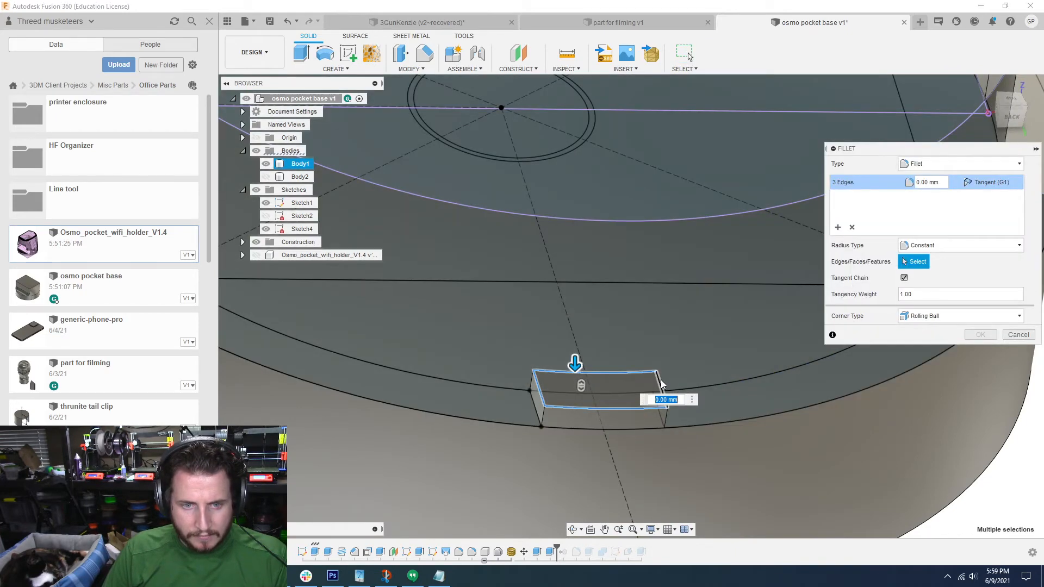
{"action": "left_click", "coordinate": [661, 385]}
{"action": "scroll", "coordinate": [658, 389], "scroll_direction": "up", "scroll_amount": 2}
{"action": "mouse_move", "coordinate": [647, 407]}
{"action": "middle_mouse_down", "text": "shift"}
{"action": "mouse_move", "coordinate": [626, 394]}
{"action": "mouse_move", "coordinate": [634, 399]}
{"action": "middle_mouse_up", "text": "shift"}
{"action": "scroll", "coordinate": [634, 399], "scroll_direction": "up", "scroll_amount": 1}
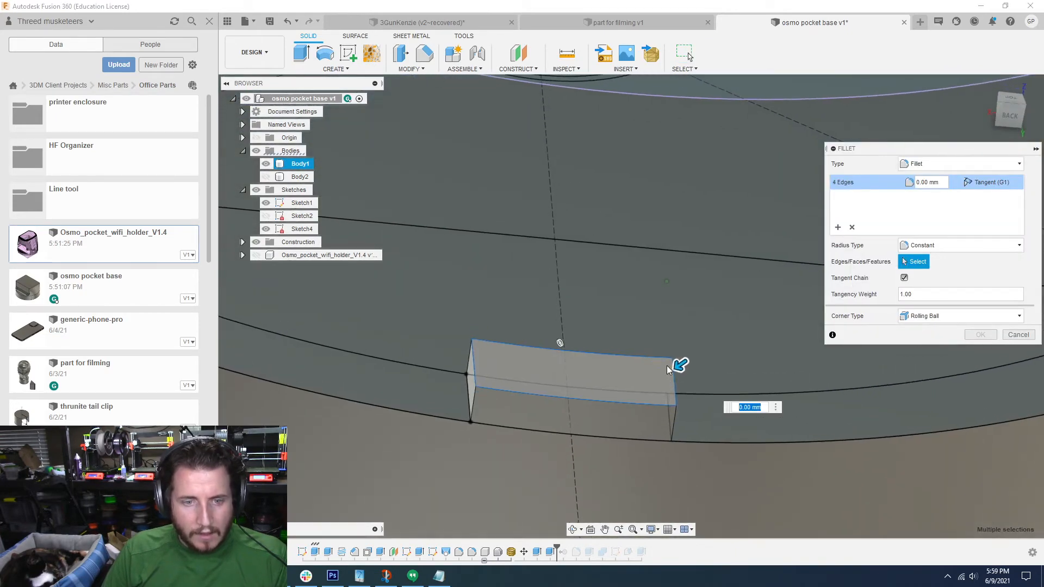
{"action": "left_click_drag", "start_coordinate": [679, 364], "coordinate": [668, 371]}
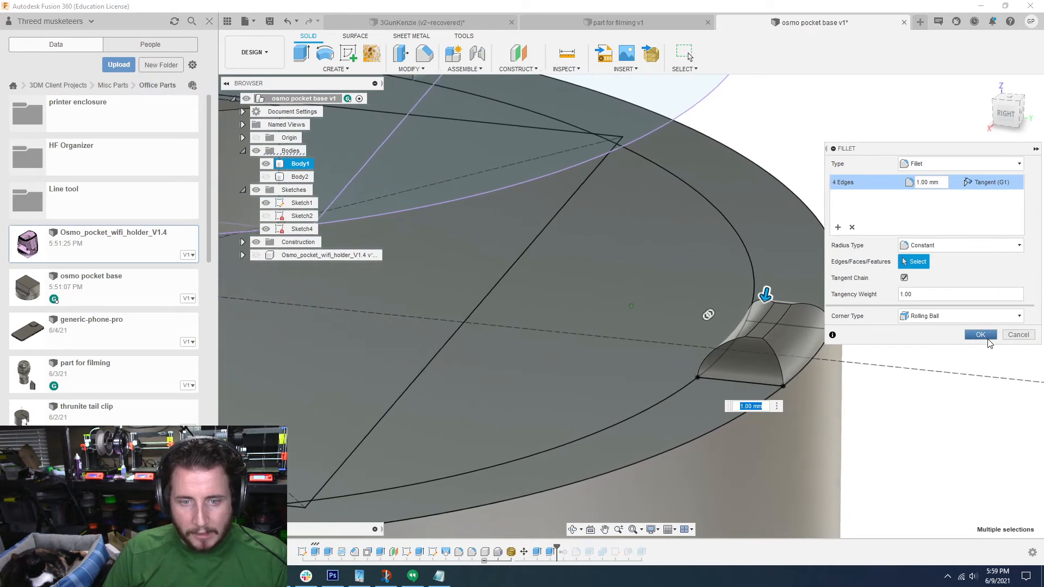
{"action": "left_click", "coordinate": [982, 335]}
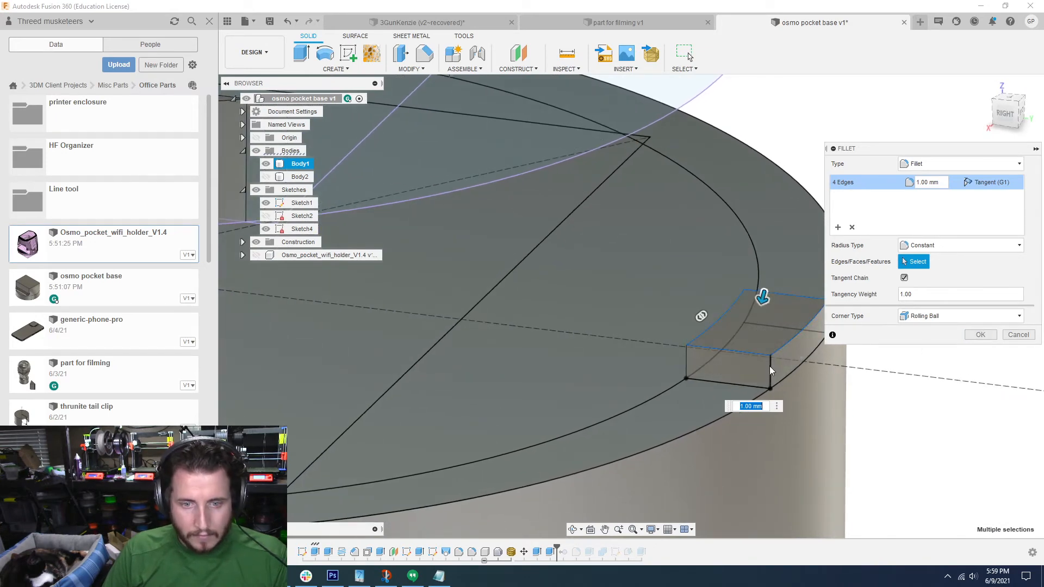
Step: Add the rim block's four vertical edges to the fillet and set the radius to 0.95 mm
{"action": "left_click", "coordinate": [769, 367]}
{"action": "left_click", "coordinate": [686, 357]}
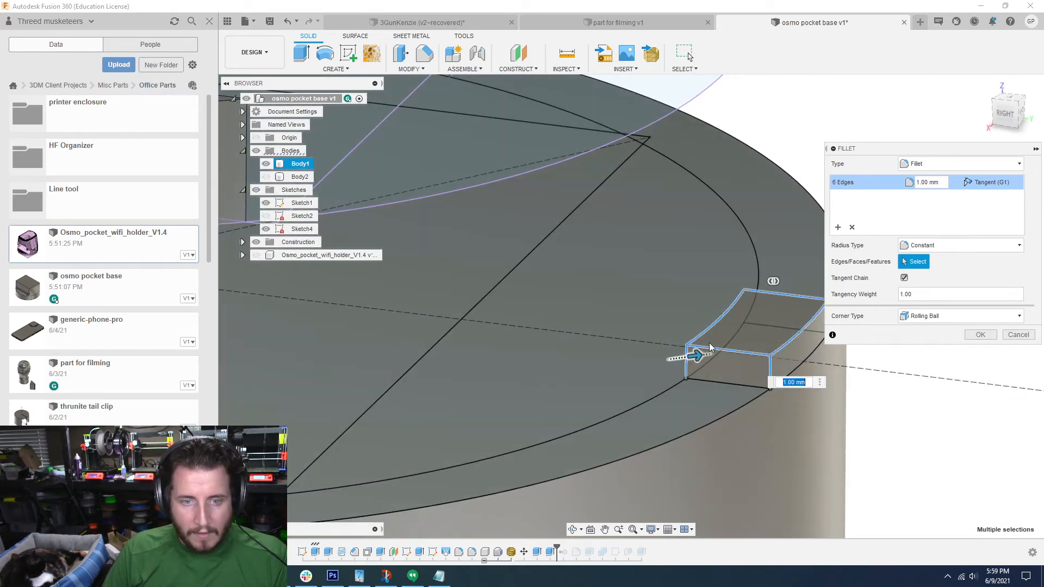
{"action": "left_click", "coordinate": [745, 310]}
{"action": "middle_click_drag", "start_coordinate": [821, 371], "coordinate": [770, 368]}
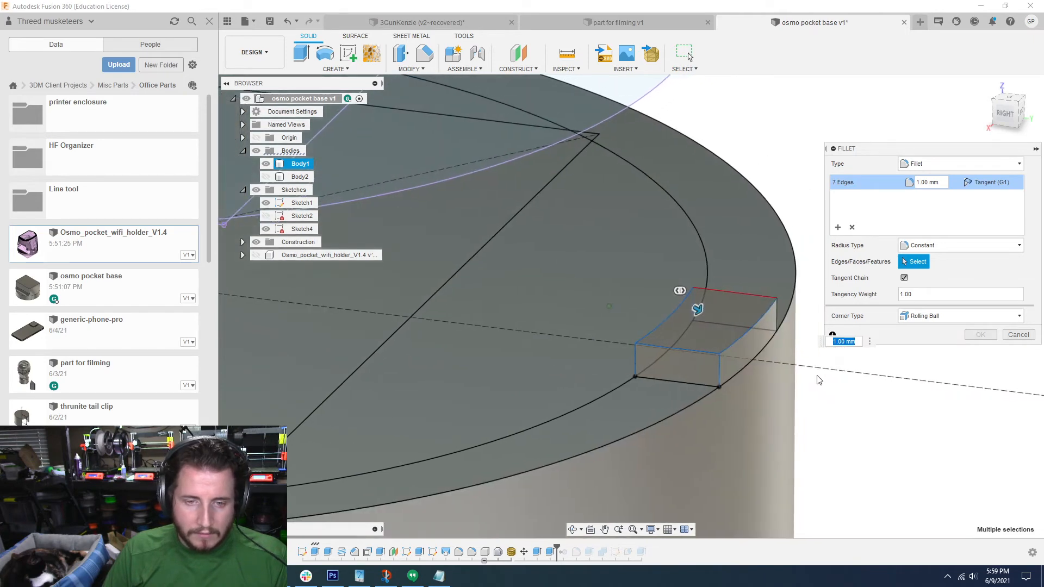
{"action": "left_click", "coordinate": [773, 318]}
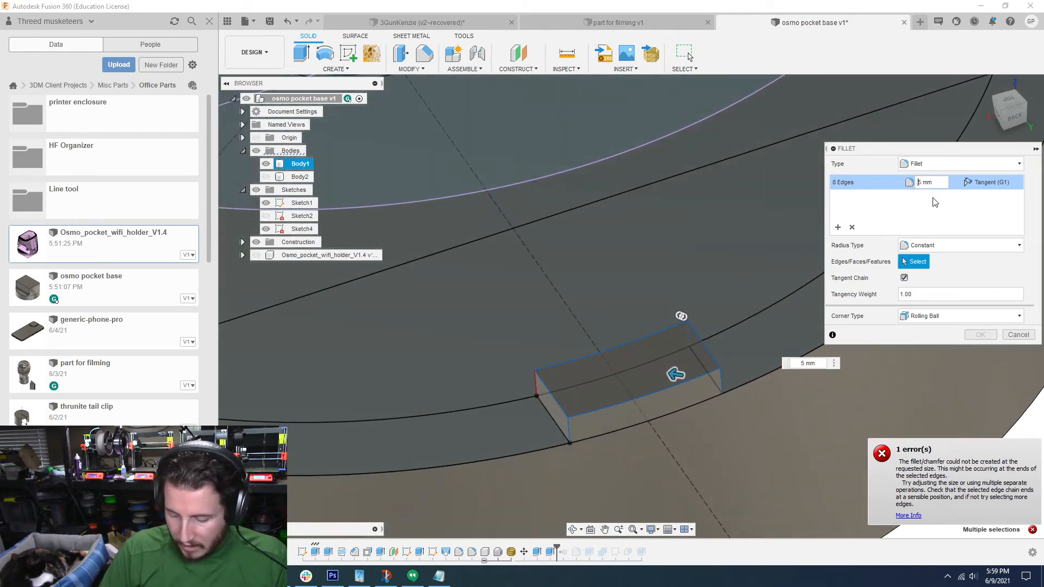
{"action": "type", "text": "."}
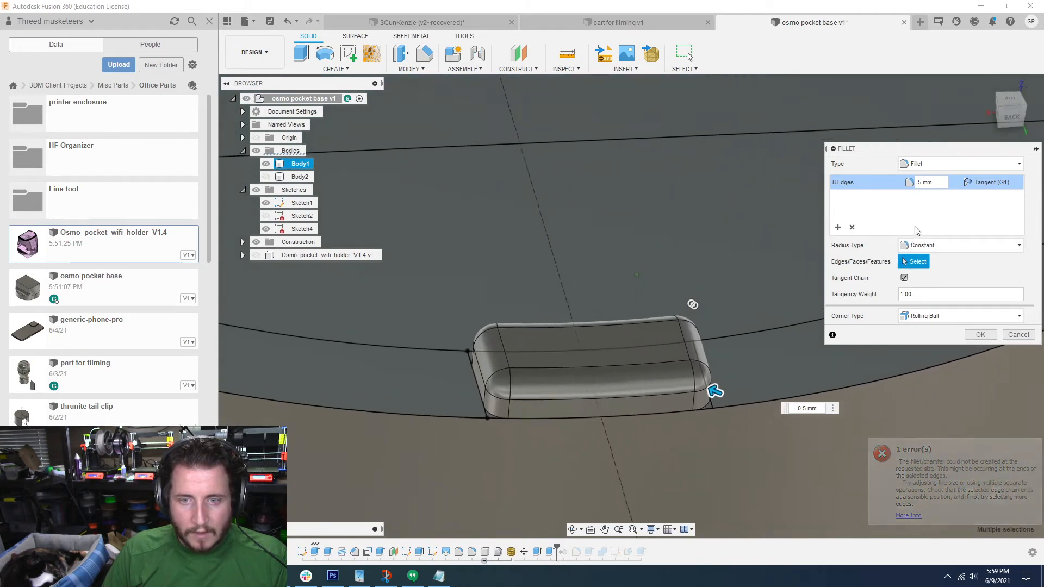
{"action": "left_click_drag", "start_coordinate": [708, 391], "coordinate": [702, 387]}
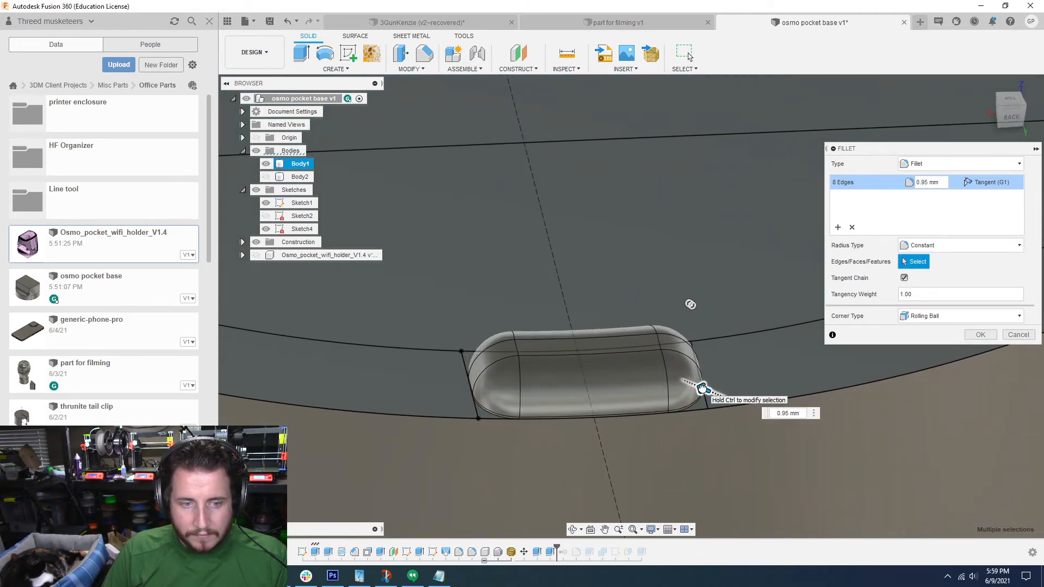
{"action": "left_click", "coordinate": [979, 335]}
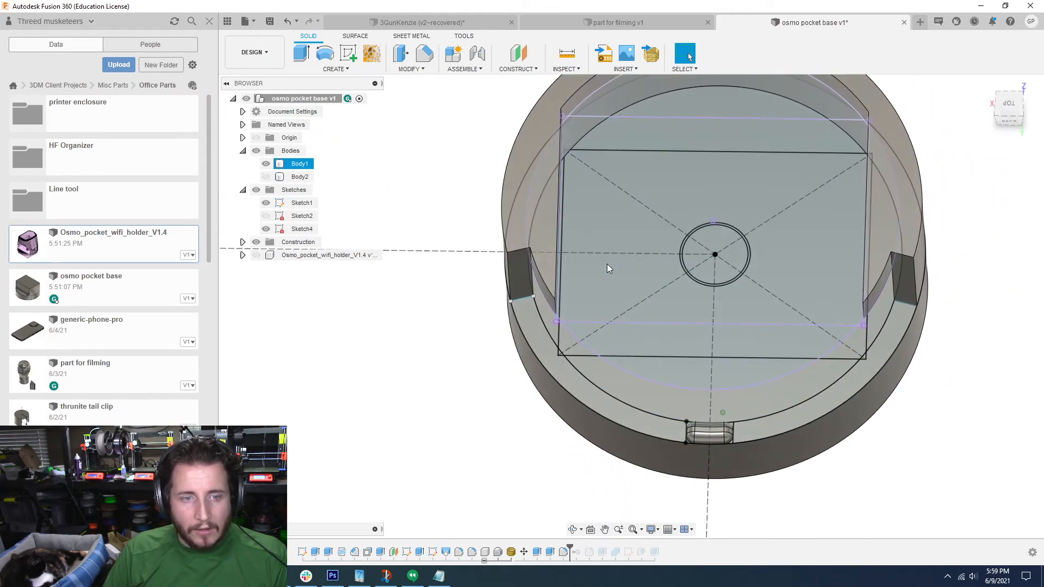
Step: In Sketch1, draw a line about 15 mm long inward from the angled wall edge and mirror it across the centreline
{"action": "double_click", "coordinate": [303, 552]}
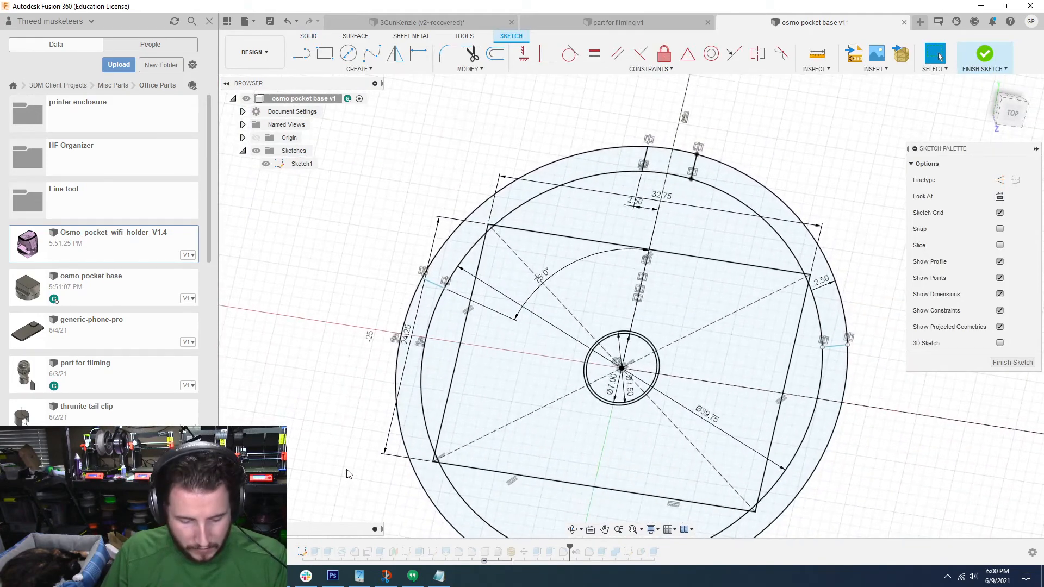
{"action": "left_click", "coordinate": [444, 288]}
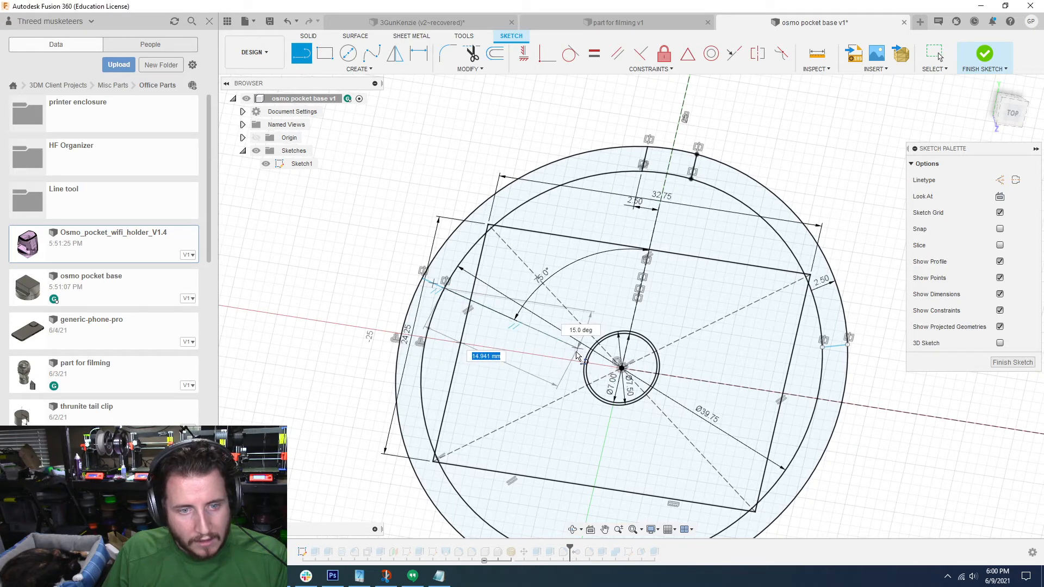
{"action": "left_click", "coordinate": [395, 54]}
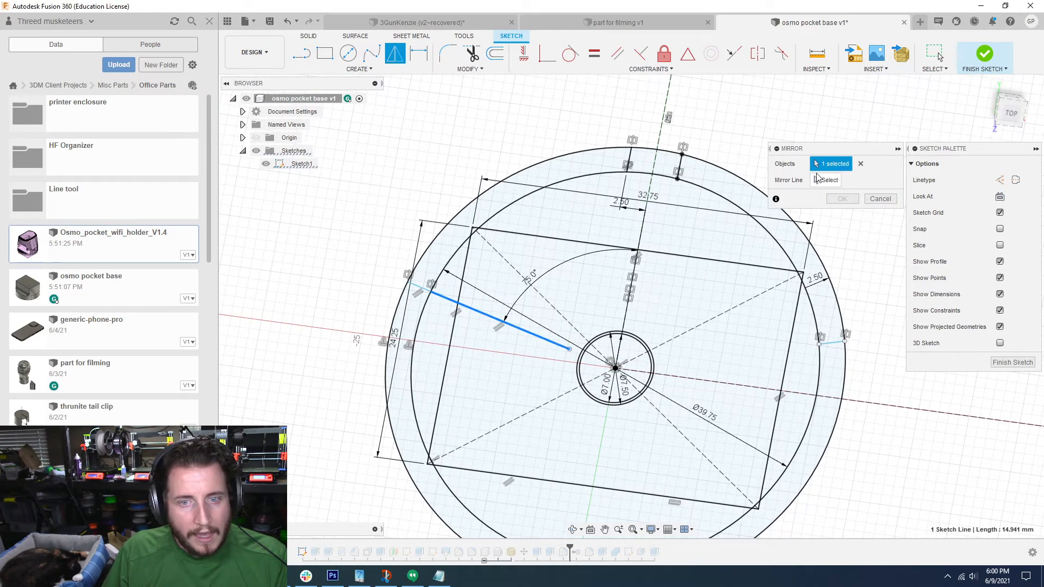
{"action": "left_click", "coordinate": [641, 240]}
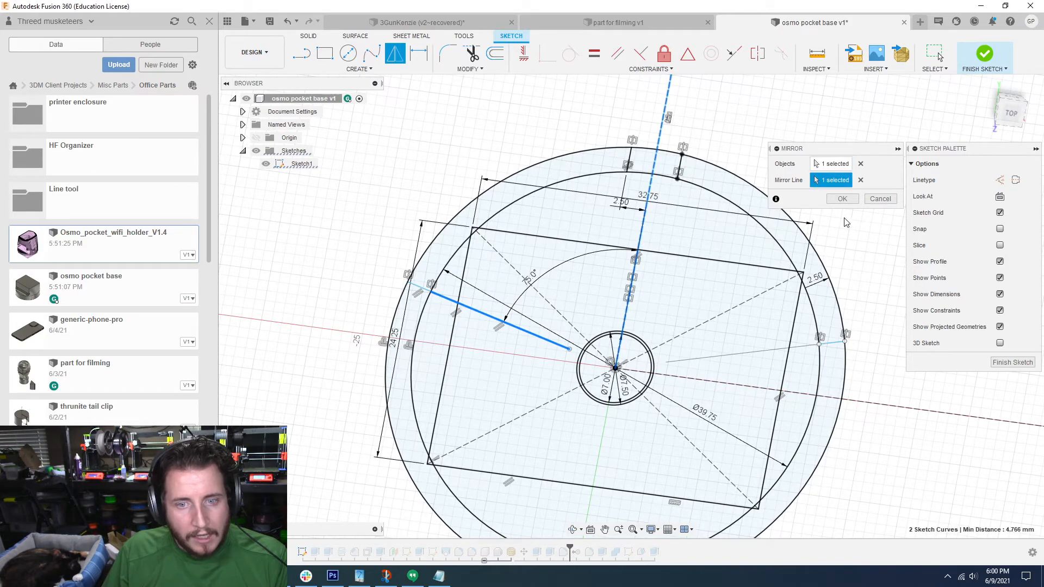
{"action": "left_click", "coordinate": [842, 199]}
{"action": "left_click", "coordinate": [985, 53]}
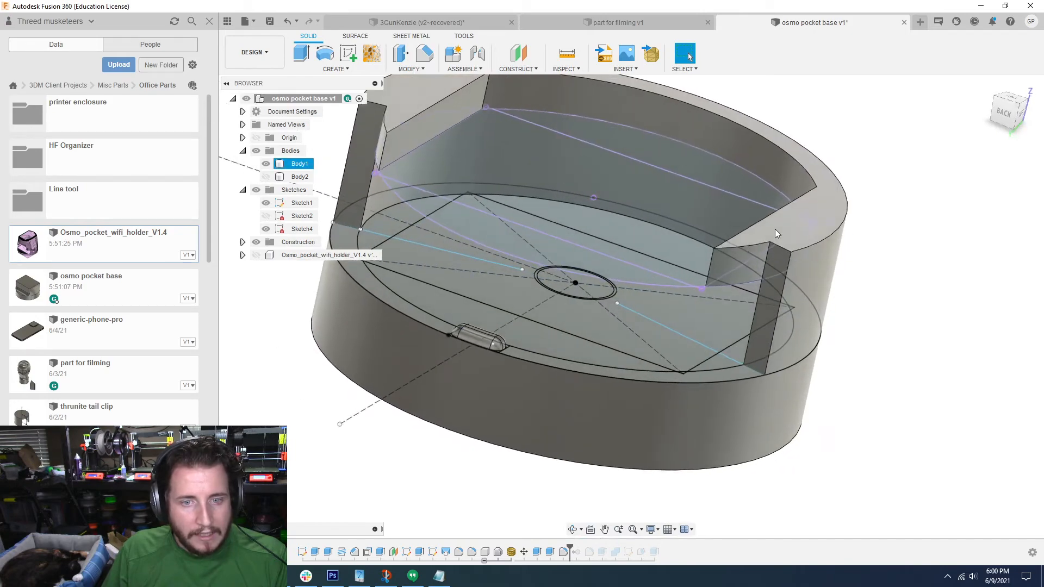
Step: Extrude the two small Sketch1 profiles between the mirrored lines and the rectangle up to the top of the partial wall
{"action": "left_click", "coordinate": [775, 229]}
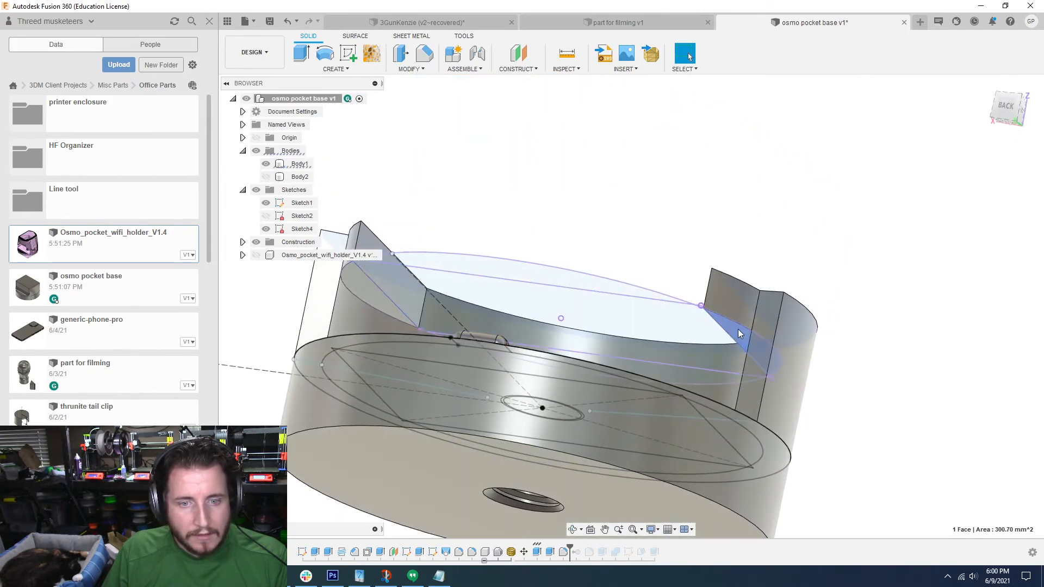
{"action": "left_click", "coordinate": [739, 328]}
{"action": "key", "text": "Escape"}
{"action": "key", "text": "e"}
{"action": "left_click", "coordinate": [744, 343]}
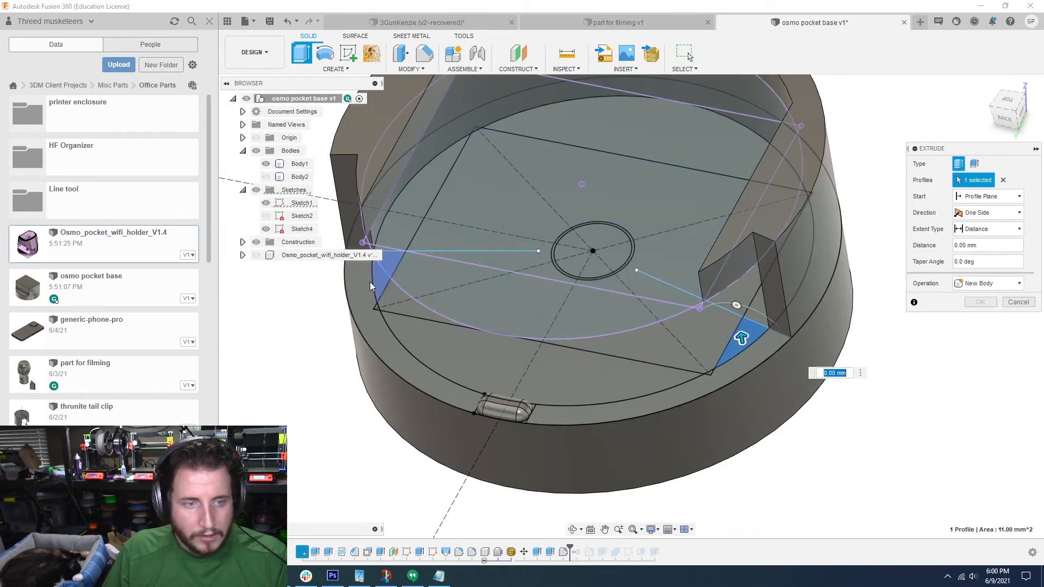
{"action": "left_click", "coordinate": [374, 278]}
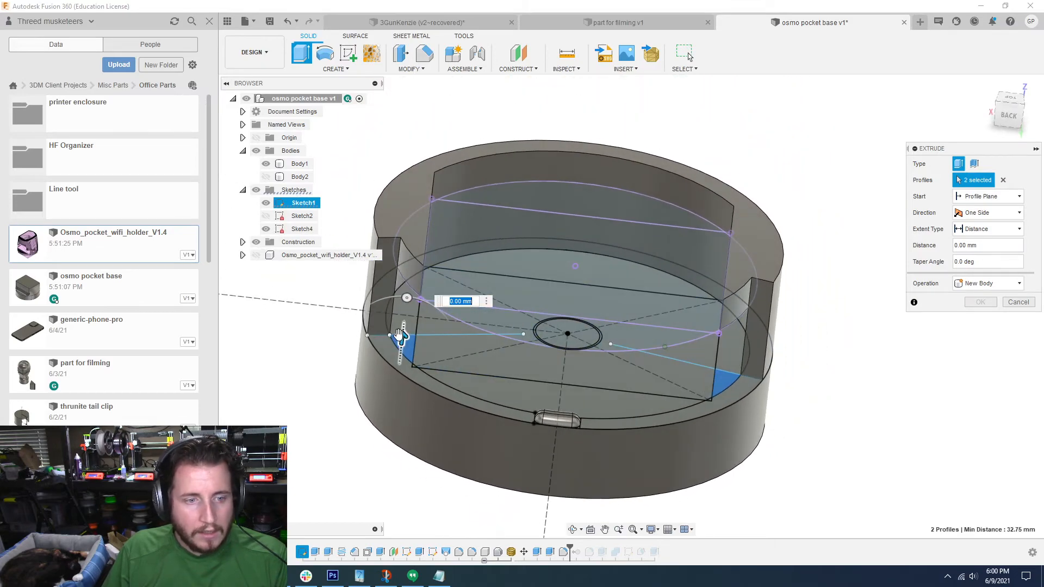
{"action": "left_click_drag", "start_coordinate": [400, 337], "coordinate": [455, 97]}
{"action": "left_click", "coordinate": [986, 321]}
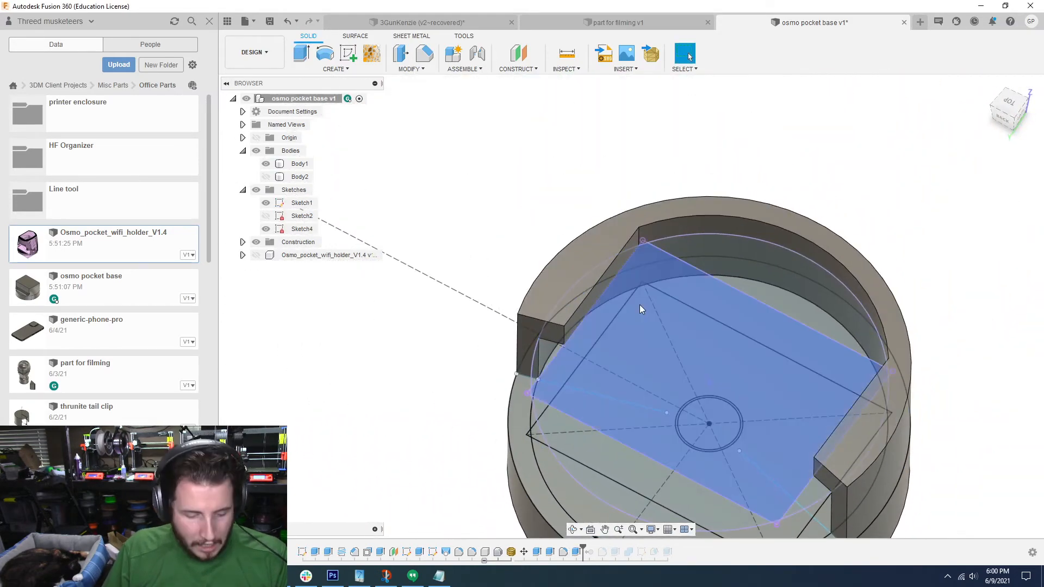
Step: Fillet the vertical inner corner edges at the two free ends of the partial wall
{"action": "key", "text": "f"}
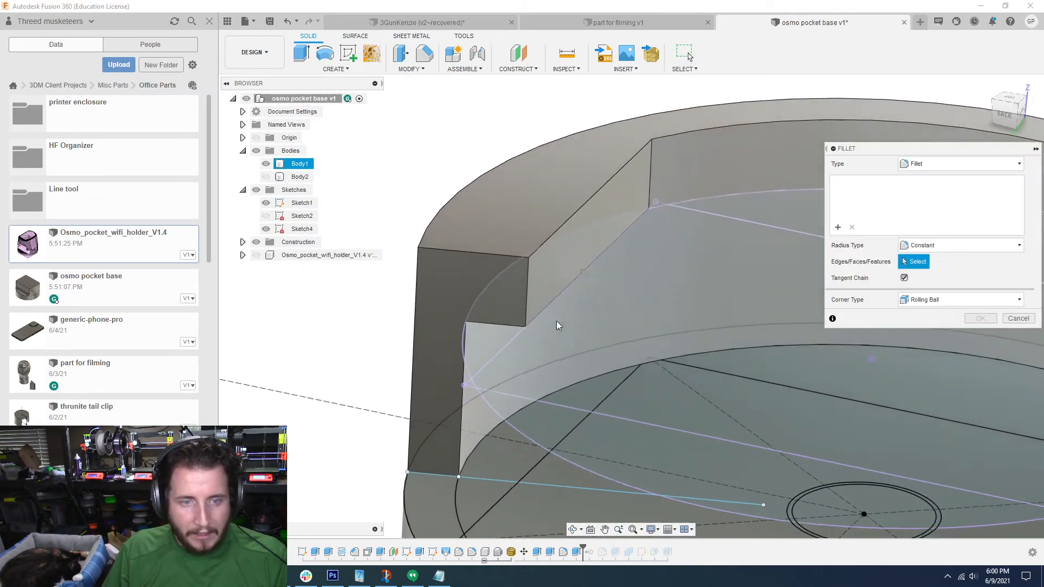
{"action": "left_click", "coordinate": [528, 286]}
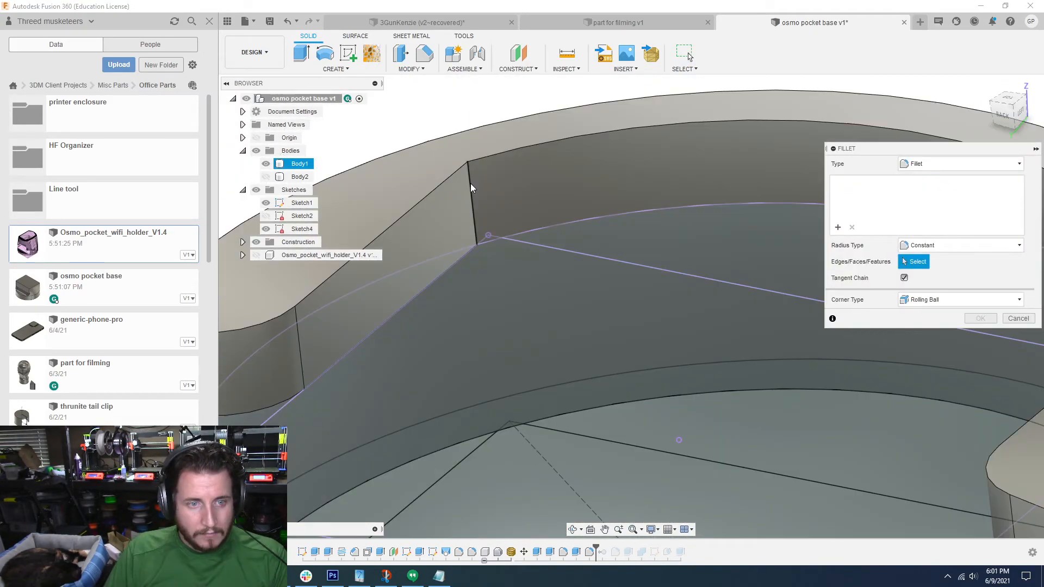
{"action": "left_click", "coordinate": [471, 188]}
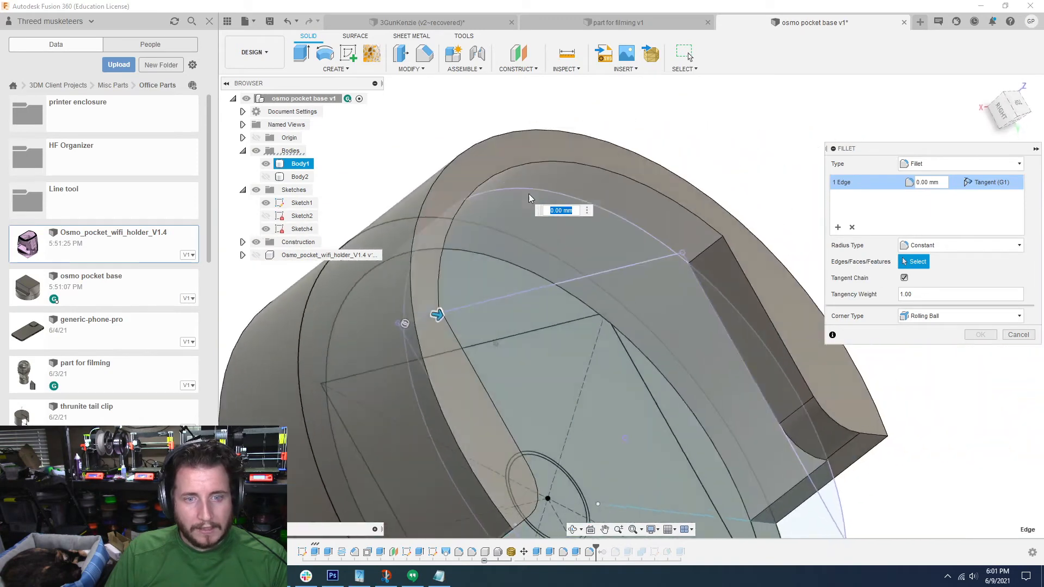
Step: Fillet the two vertical edges where the side segments meet the curved inner wall at 2 mm, and hide Sketch1 and Sketch4
{"action": "left_click", "coordinate": [634, 223]}
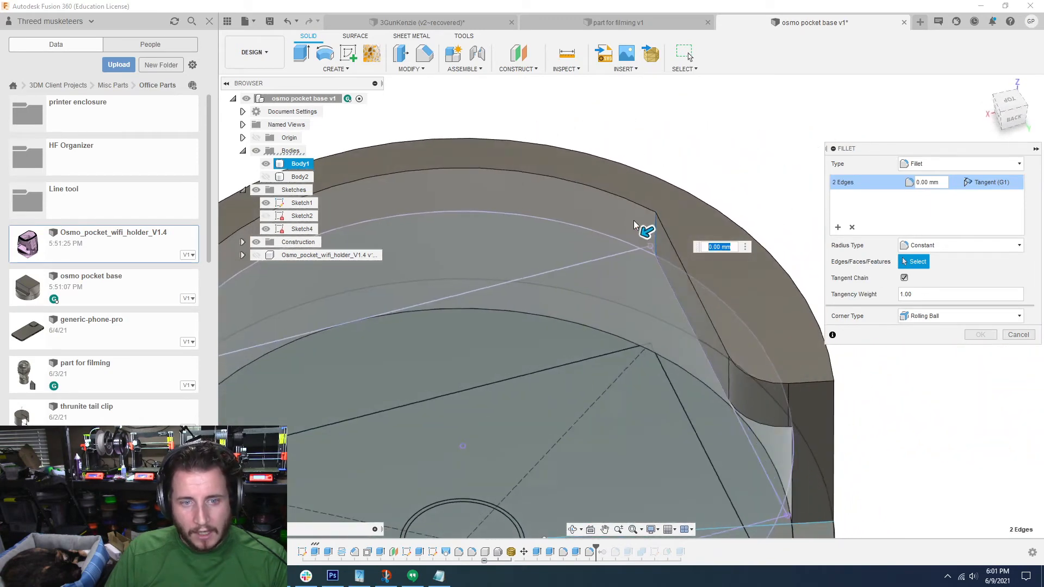
{"action": "type", "text": "1"}
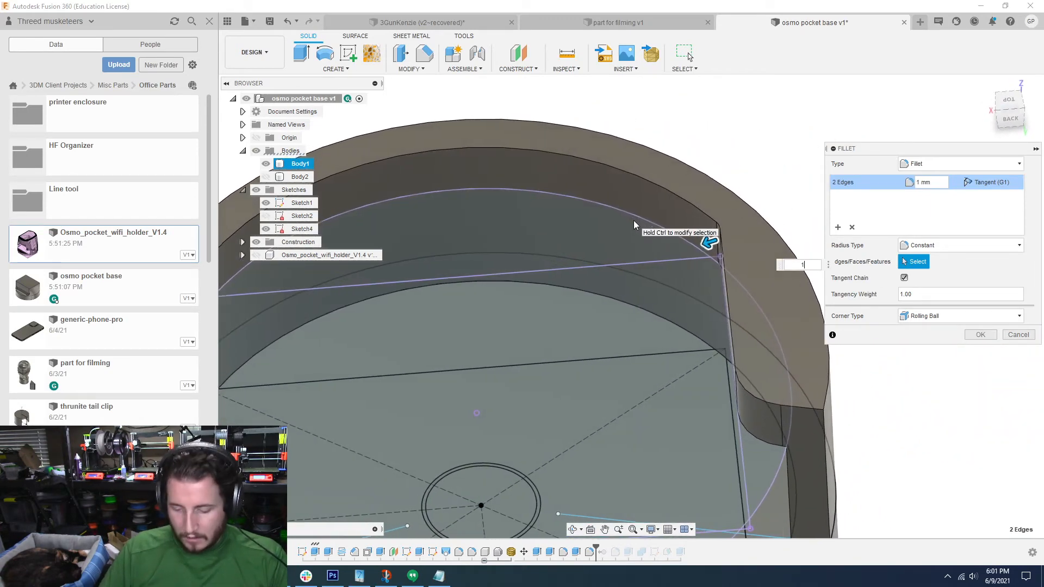
{"action": "type", "text": "2"}
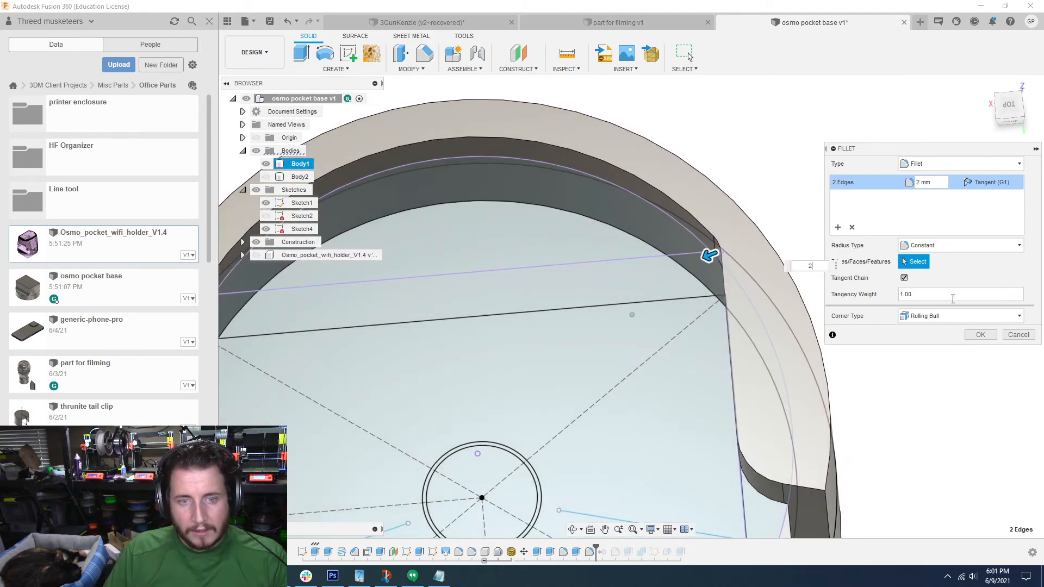
{"action": "left_click", "coordinate": [979, 335]}
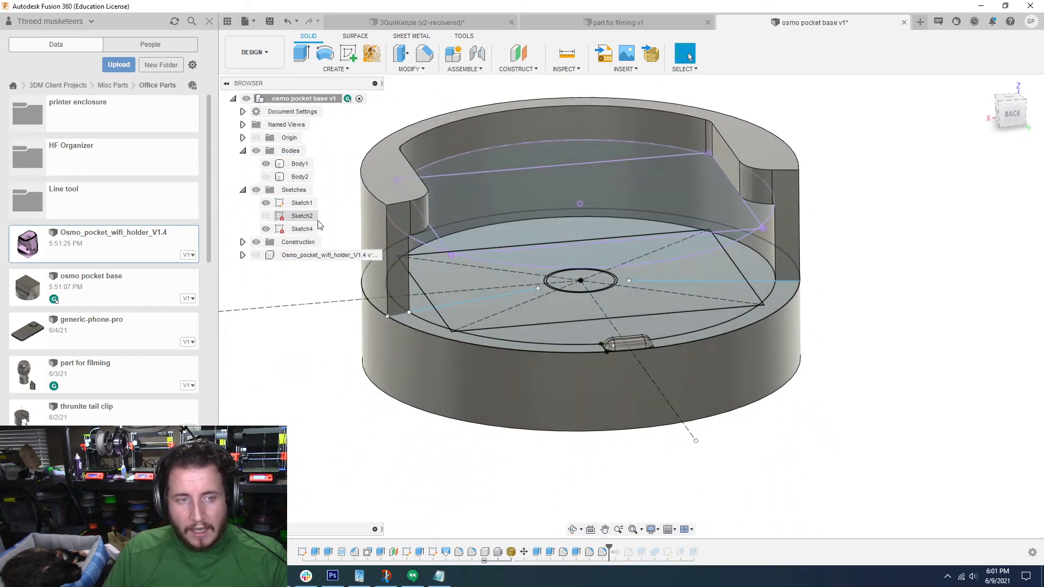
{"action": "left_click", "coordinate": [267, 204]}
{"action": "left_click", "coordinate": [267, 229]}
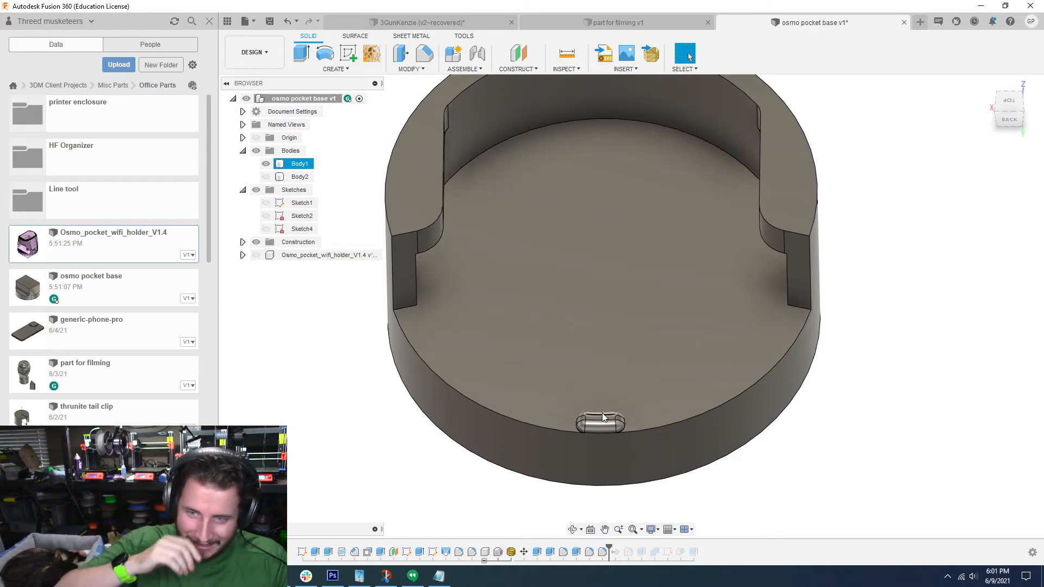
Step: Fillet the top edges of the partial wall and side segments, plus the wall's free-end edges, at 1 mm
{"action": "middle_click_drag", "start_coordinate": [602, 413], "coordinate": [415, 303], "text": "shift"}
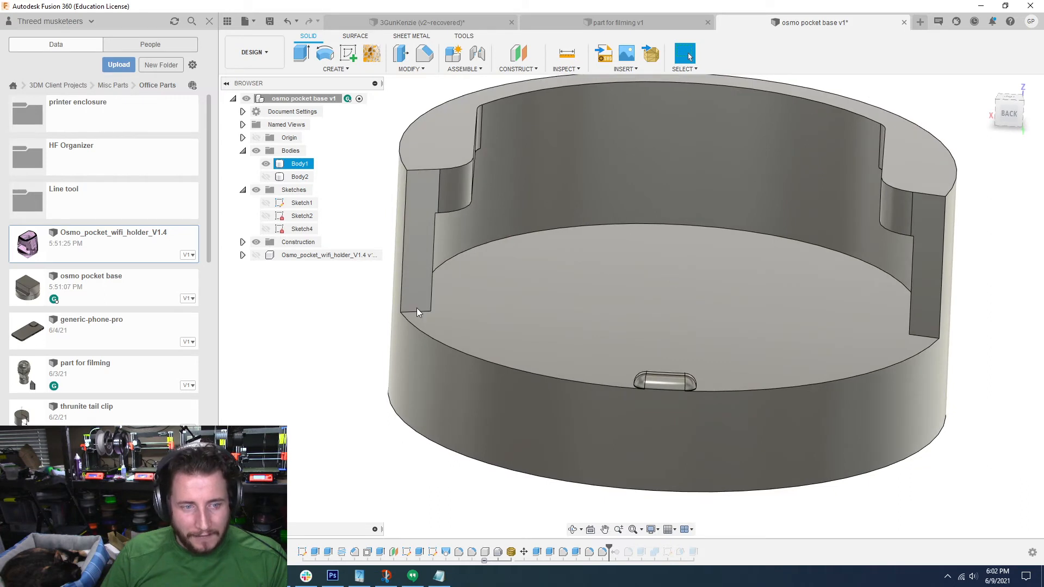
{"action": "middle_click_drag", "start_coordinate": [424, 184], "coordinate": [548, 189], "text": "shift"}
{"action": "key", "text": "f"}
{"action": "left_click", "coordinate": [435, 169]}
{"action": "type", "text": "1"}
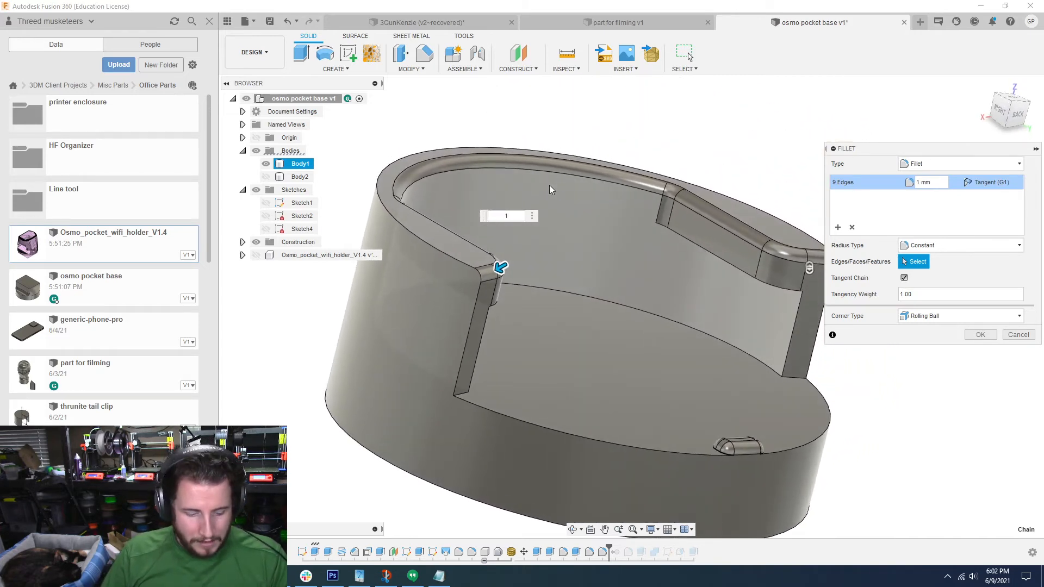
{"action": "left_click", "coordinate": [476, 305]}
{"action": "left_click", "coordinate": [466, 266]}
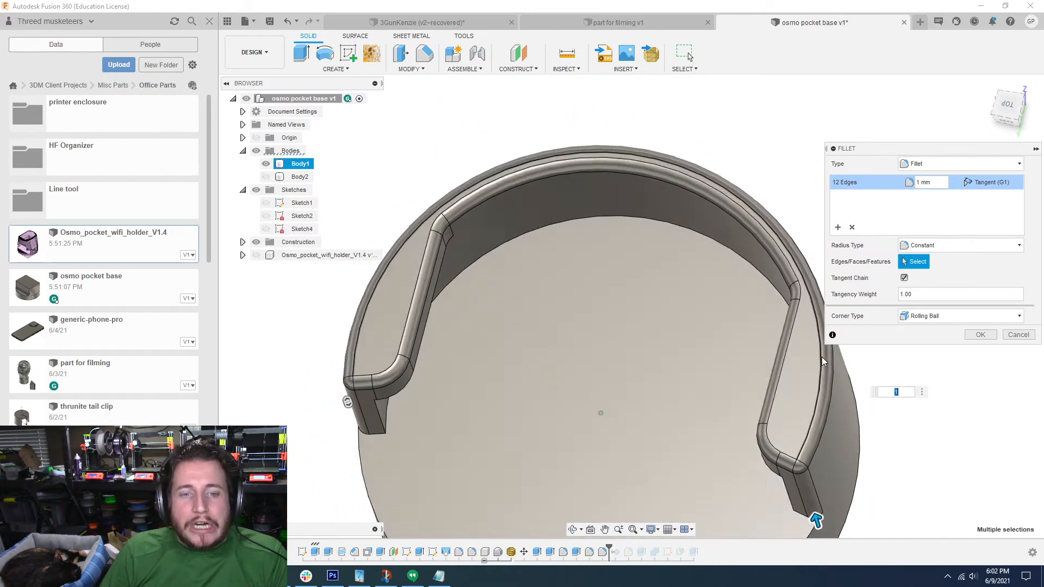
{"action": "key", "text": "Return"}
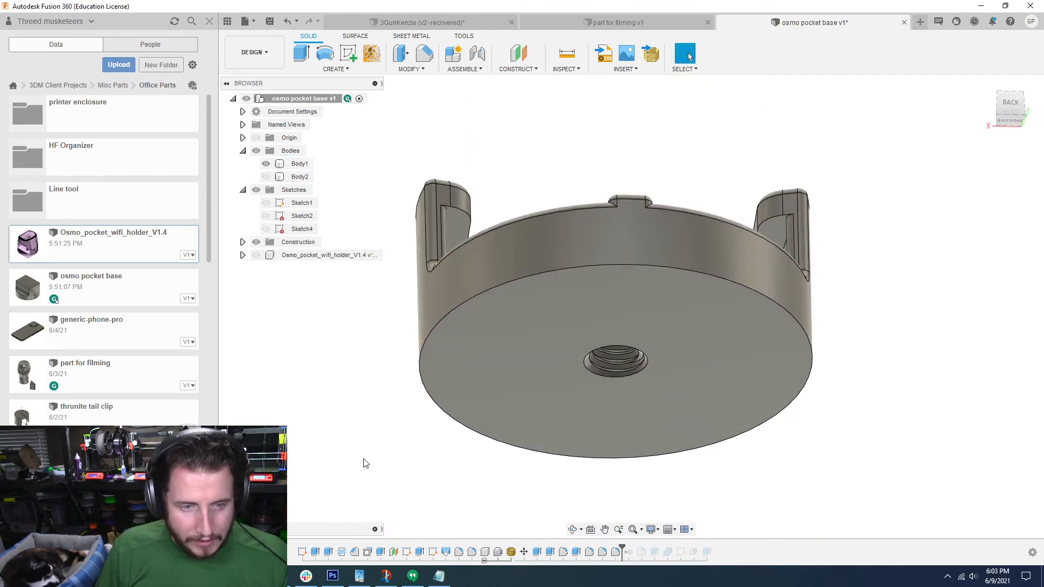
Step: Fillet the bottom outer edge of the base, and switch from PrusaSlicer back to Fusion 360
{"action": "left_click", "coordinate": [425, 54]}
{"action": "left_click", "coordinate": [550, 292]}
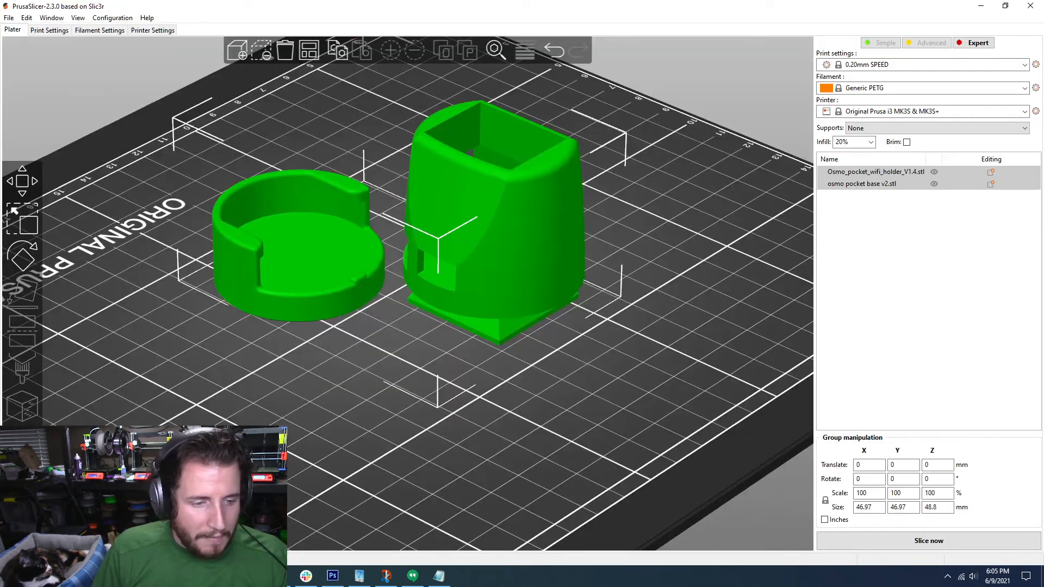
{"action": "key", "text": "alt+Tab"}
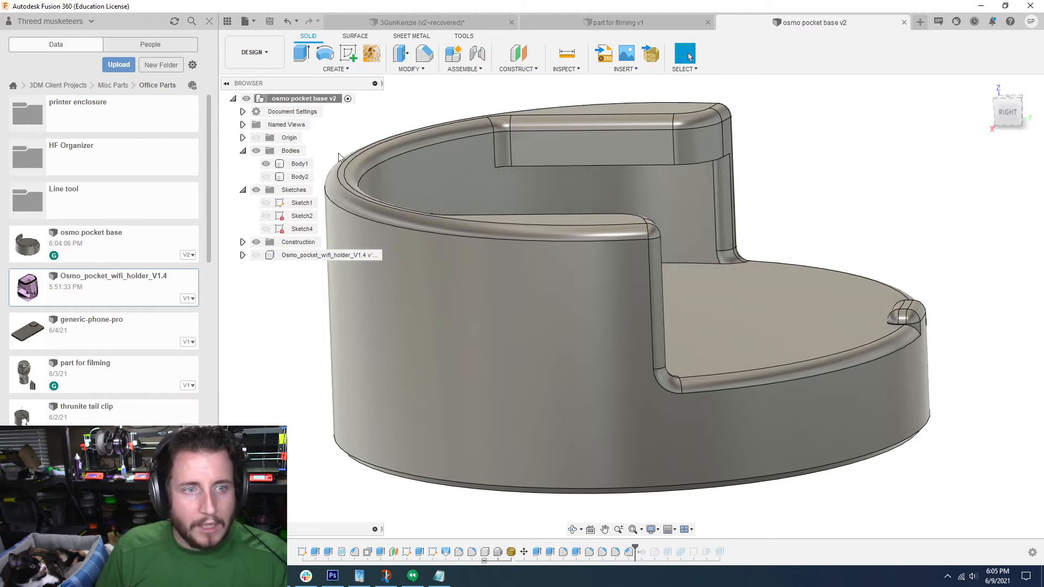
Step: Create a new sketch on the YZ origin plane, move it before the edge fillets in the timeline and reopen it
{"action": "left_click", "coordinate": [347, 56]}
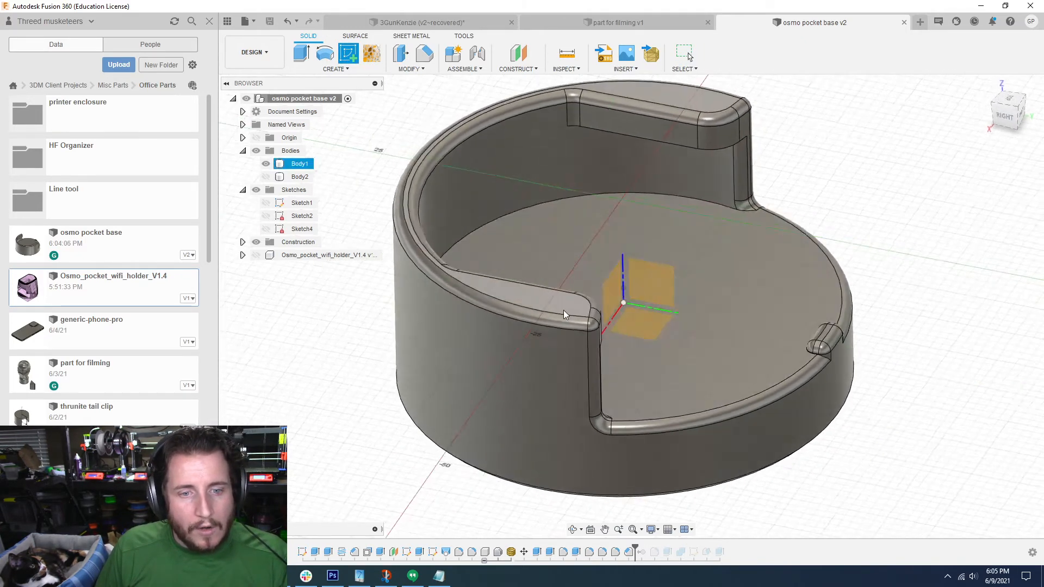
{"action": "left_click", "coordinate": [640, 263]}
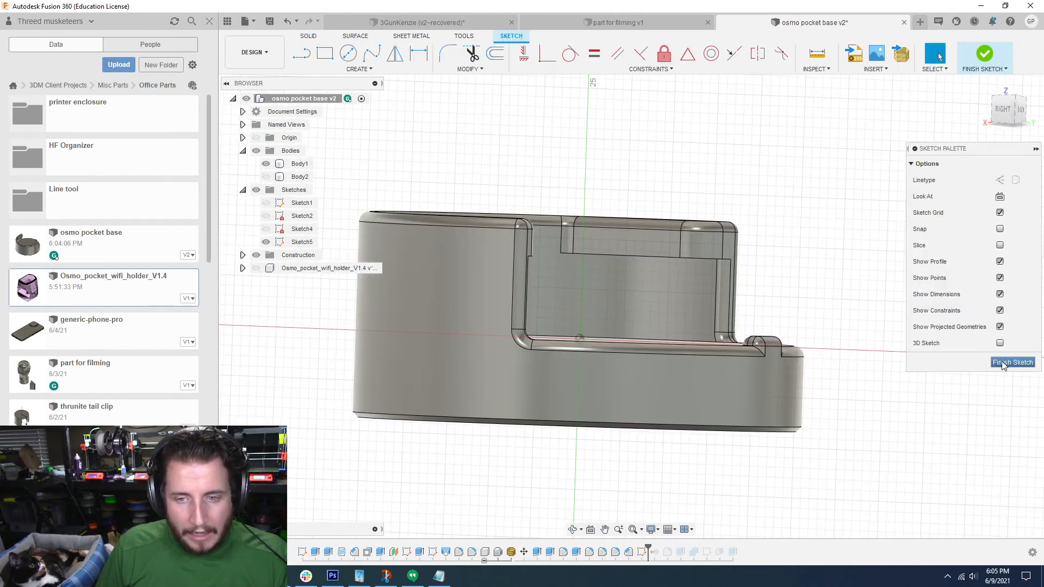
{"action": "left_click", "coordinate": [1002, 361]}
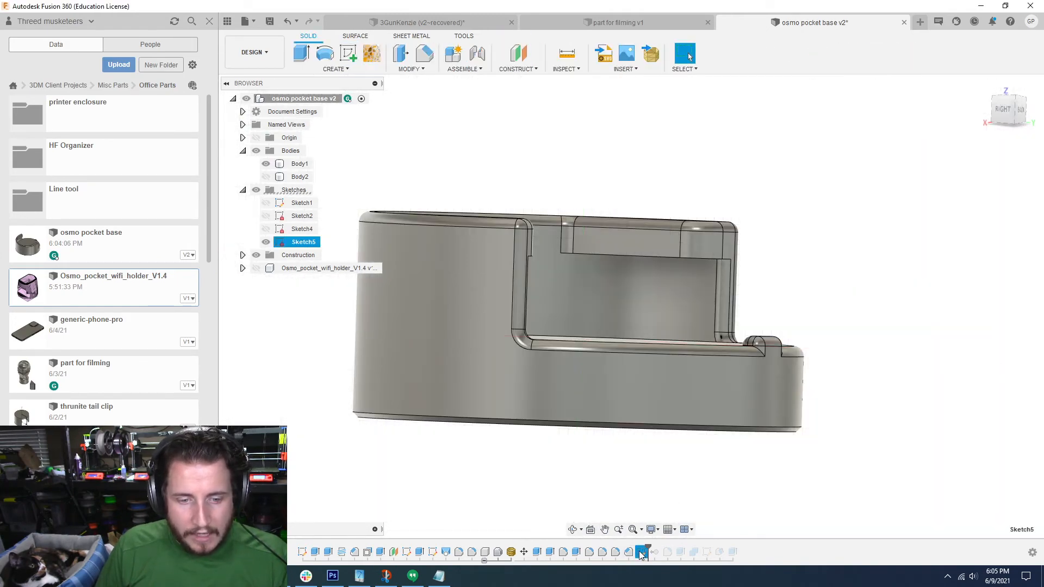
{"action": "left_click_drag", "start_coordinate": [582, 554], "coordinate": [583, 554]}
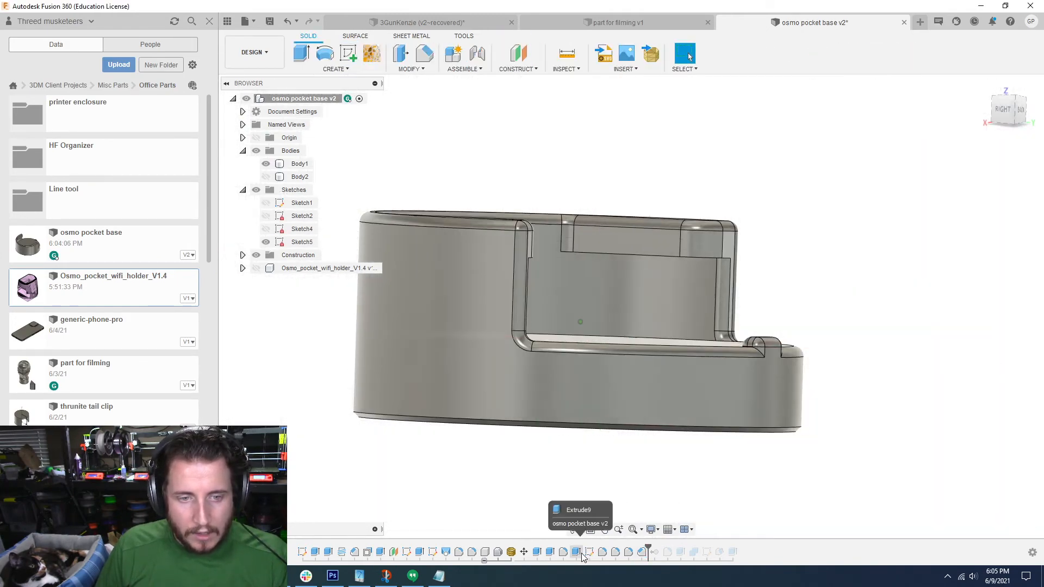
{"action": "double_click", "coordinate": [589, 552]}
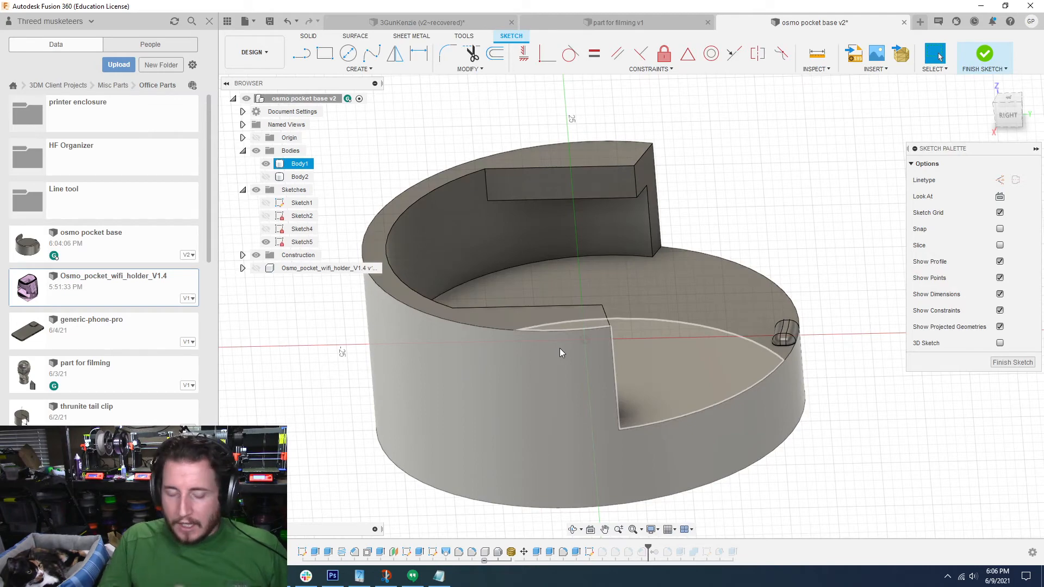
Step: Project the side segment's 15.652 mm lower edge and the curved inner wall face into Sketch5
{"action": "middle_click_drag", "start_coordinate": [560, 348], "coordinate": [628, 354], "text": "shift"}
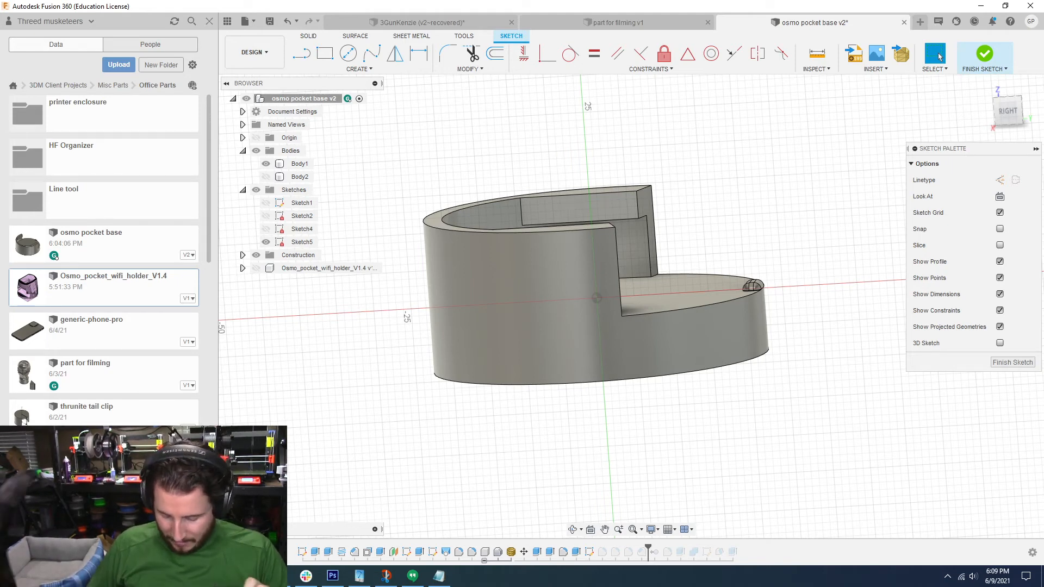
{"action": "scroll", "coordinate": [792, 299], "scroll_direction": "up", "scroll_amount": 2}
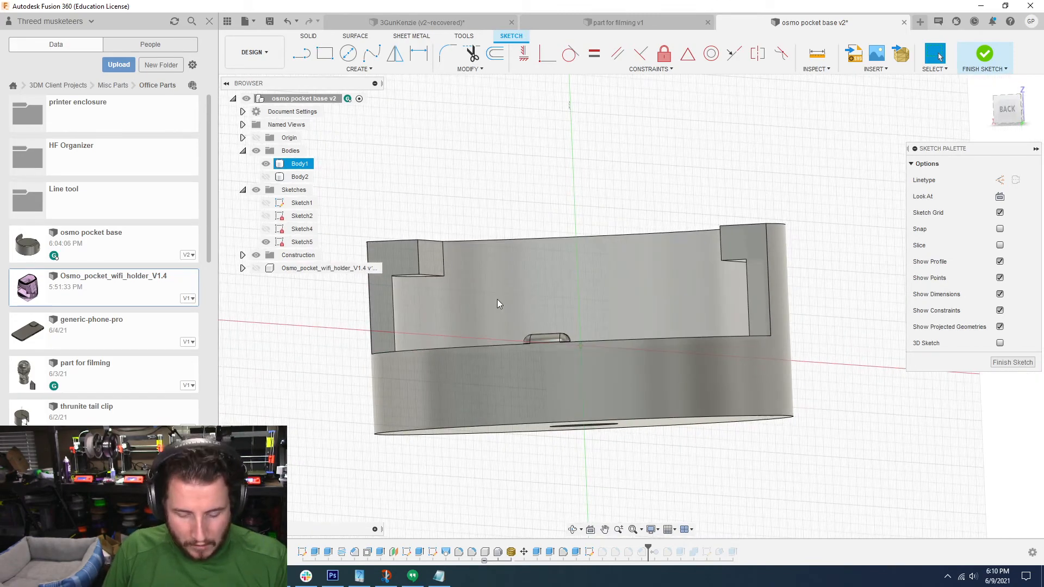
{"action": "key", "text": "p"}
{"action": "left_click", "coordinate": [430, 275]}
{"action": "middle_click_drag", "start_coordinate": [430, 275], "coordinate": [521, 389], "text": "shift"}
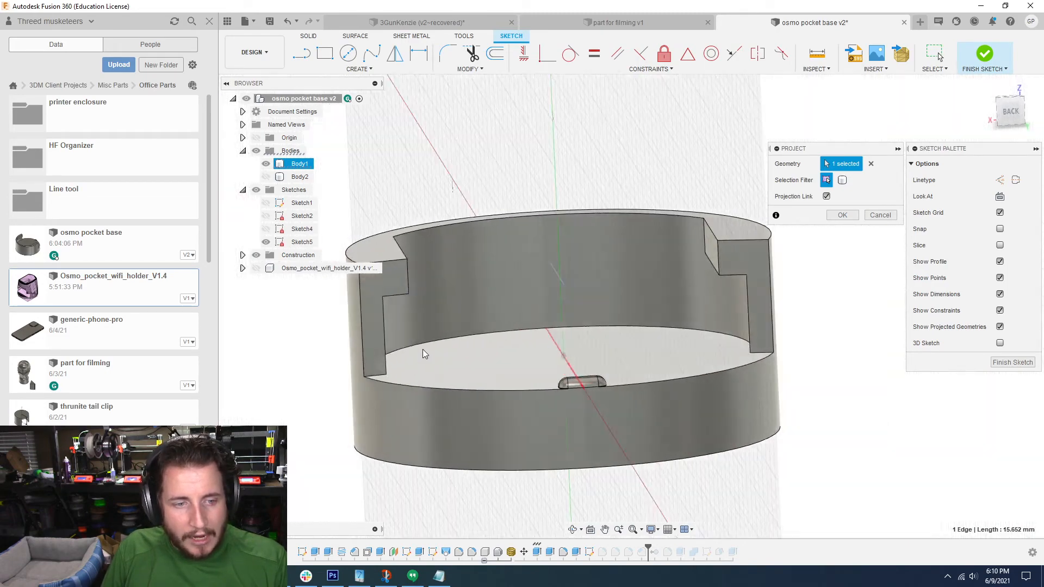
{"action": "mouse_move", "coordinate": [422, 349]}
{"action": "middle_mouse_down", "text": "shift"}
{"action": "mouse_move", "coordinate": [394, 334]}
{"action": "mouse_move", "coordinate": [653, 321]}
{"action": "middle_mouse_up", "text": "shift"}
{"action": "left_click", "coordinate": [394, 334]}
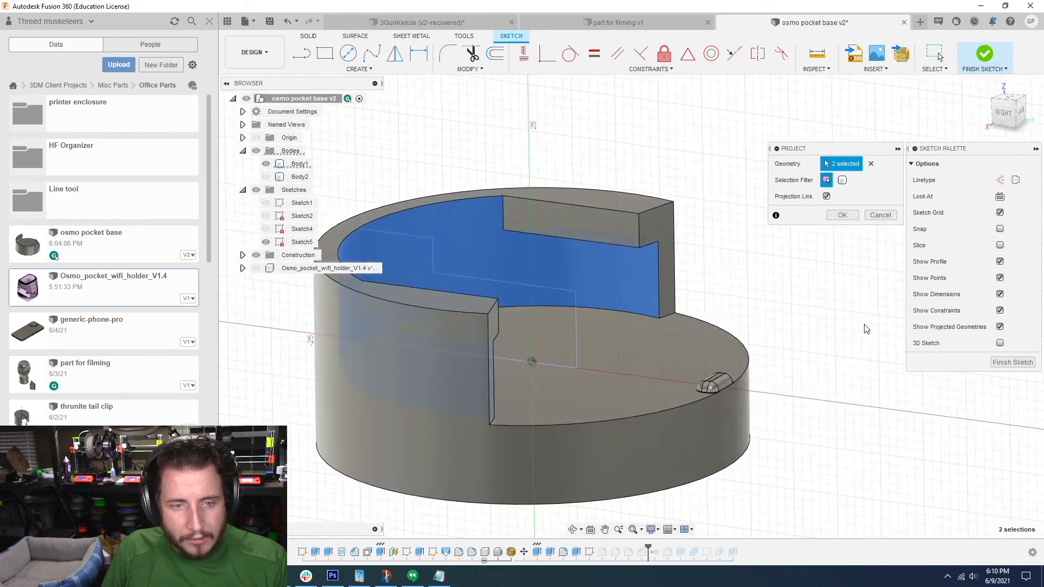
{"action": "left_click", "coordinate": [844, 216]}
Step: Draw a two-point rectangle about 9.3 mm wide below the projected side-segment edge in Sketch5
{"action": "mouse_move", "coordinate": [524, 310]}
{"action": "middle_mouse_down", "text": "shift"}
{"action": "mouse_move", "coordinate": [562, 295]}
{"action": "mouse_move", "coordinate": [562, 304]}
{"action": "mouse_move", "coordinate": [565, 288]}
{"action": "middle_mouse_up", "text": "shift"}
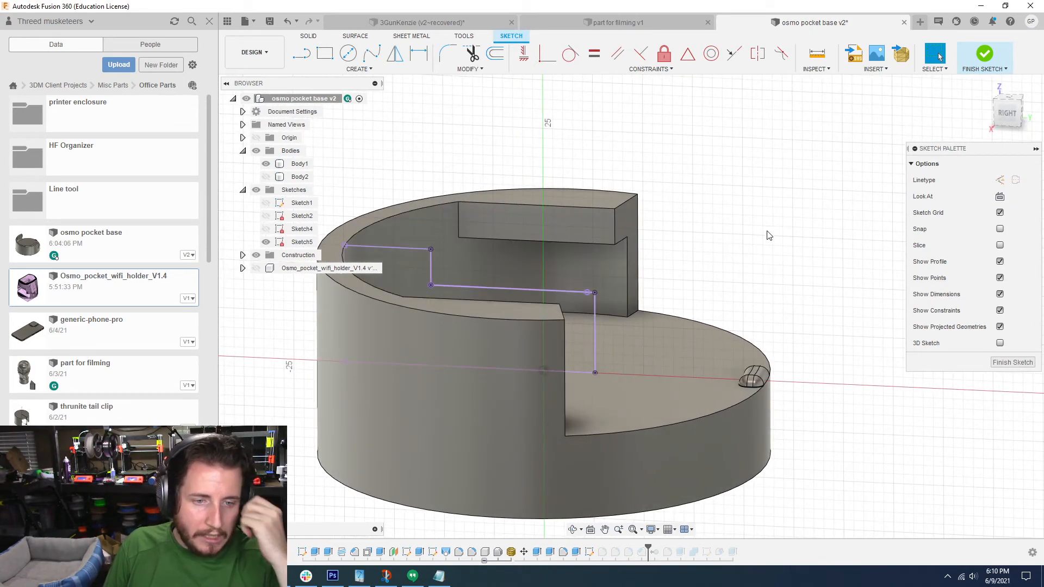
{"action": "mouse_move", "coordinate": [769, 235]}
{"action": "middle_mouse_down", "text": "shift"}
{"action": "mouse_move", "coordinate": [576, 182]}
{"action": "mouse_move", "coordinate": [501, 149]}
{"action": "mouse_move", "coordinate": [489, 158]}
{"action": "middle_mouse_up", "text": "shift"}
{"action": "key", "text": "r"}
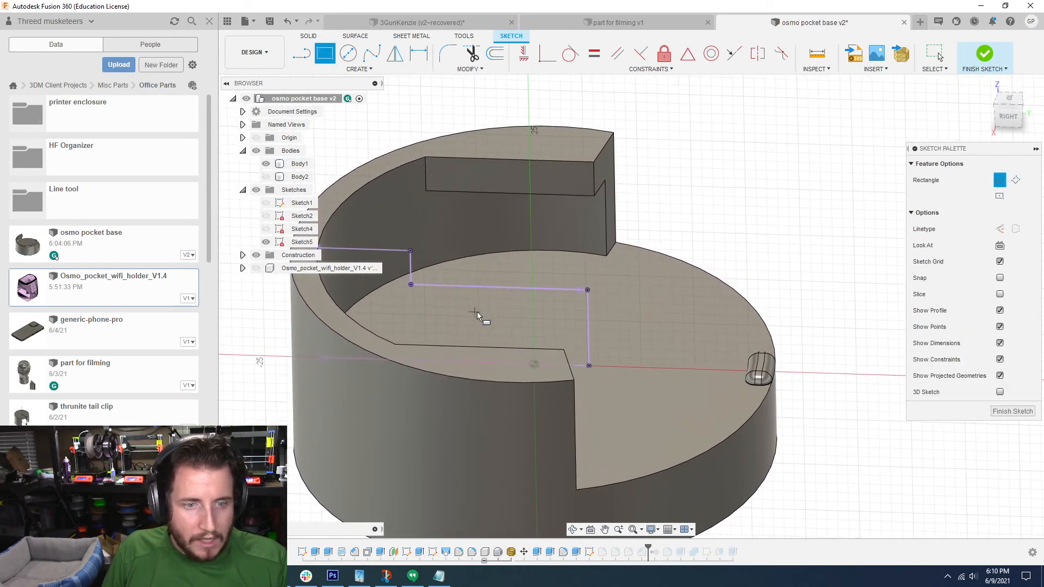
{"action": "mouse_move", "coordinate": [477, 314]}
{"action": "middle_mouse_down", "text": "shift"}
{"action": "mouse_move", "coordinate": [478, 300]}
{"action": "mouse_move", "coordinate": [463, 296]}
{"action": "middle_mouse_up", "text": "shift"}
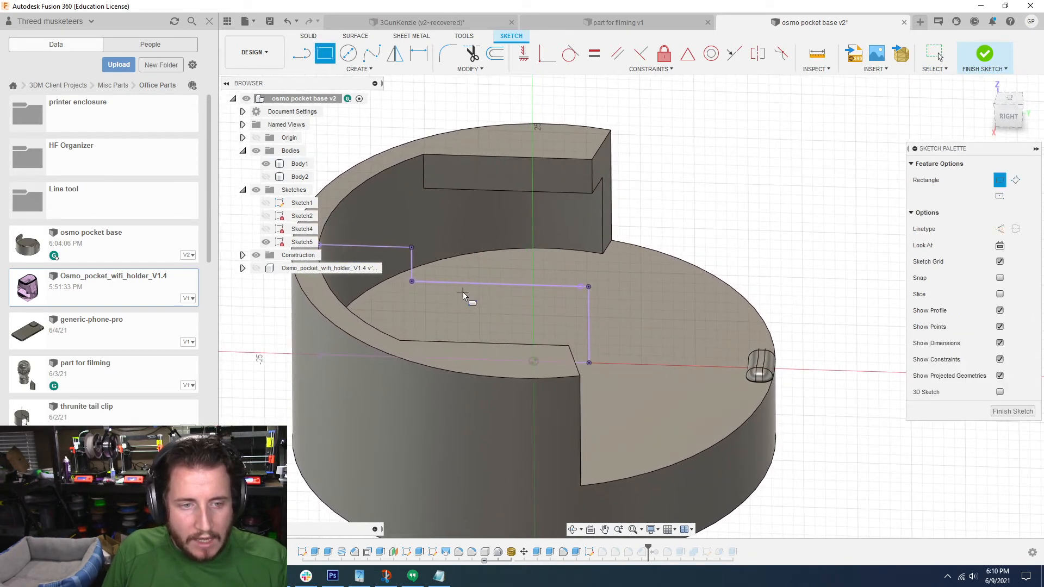
{"action": "left_click", "coordinate": [463, 294]}
{"action": "left_click", "coordinate": [563, 333]}
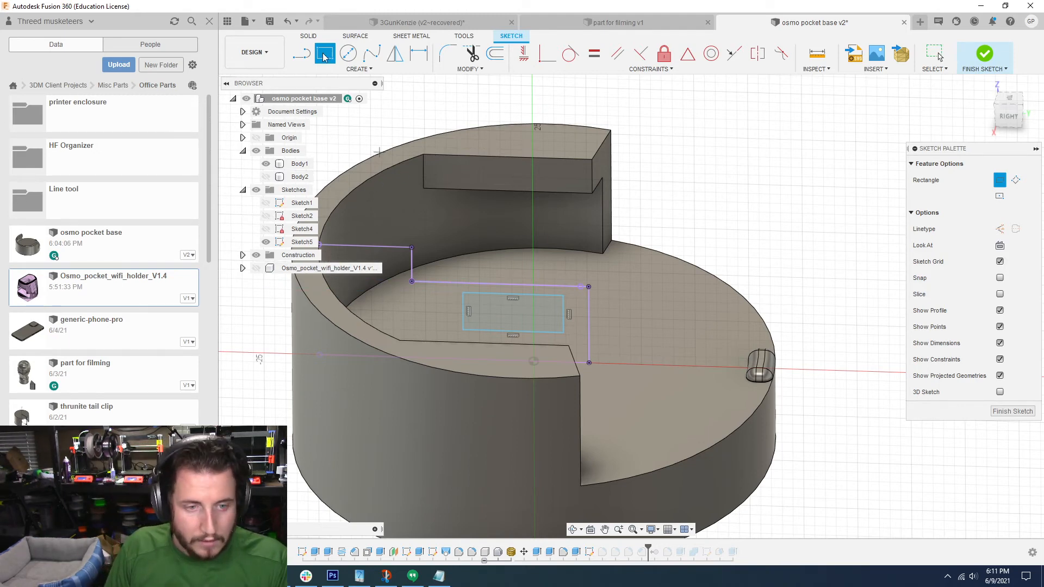
{"action": "key", "text": "Escape"}
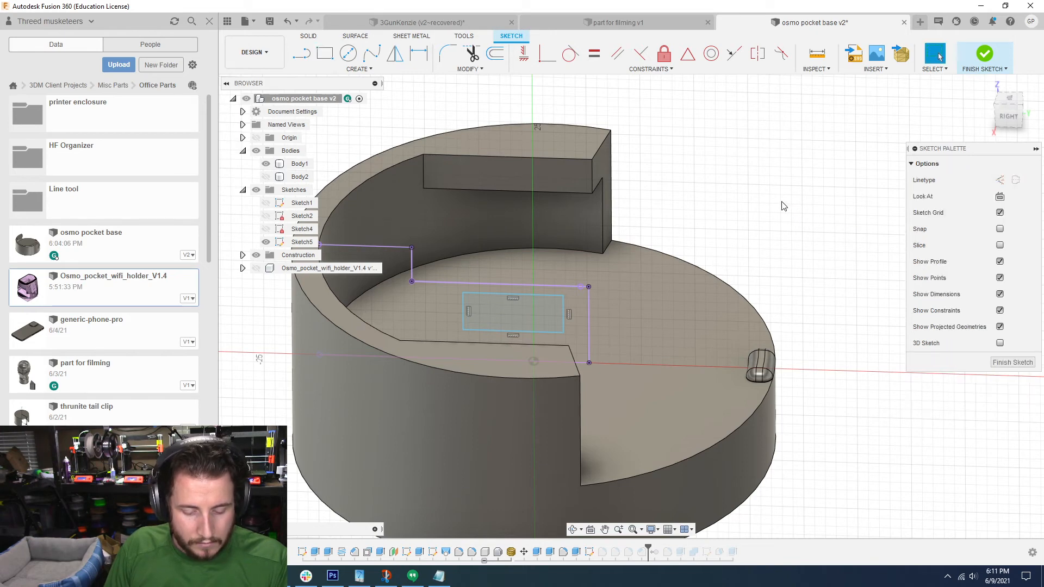
Step: Dimension the rectangle 12.5 mm wide and 6.5 mm high
{"action": "left_click", "coordinate": [556, 245]}
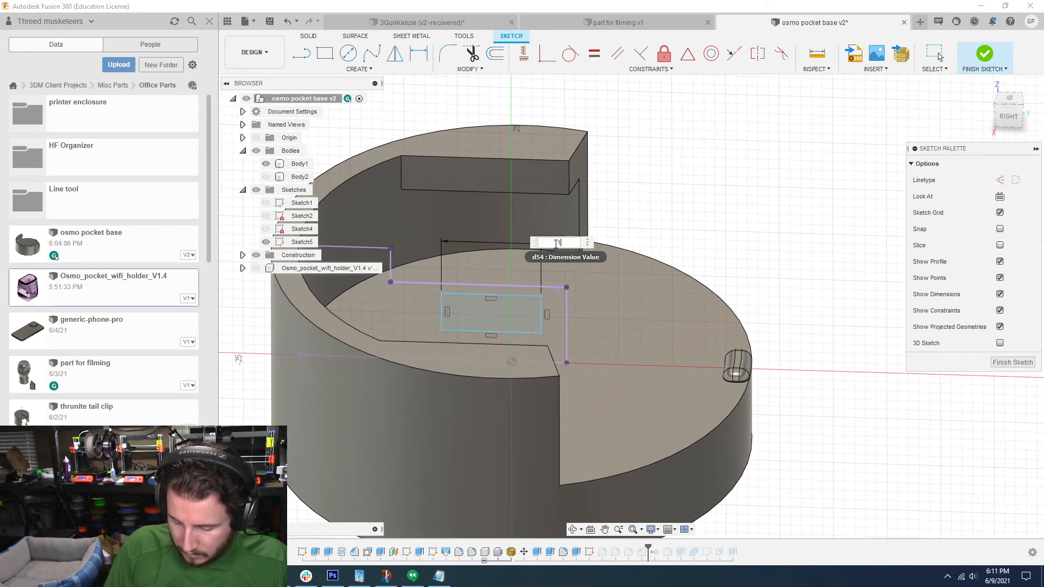
{"action": "key", "text": "Return"}
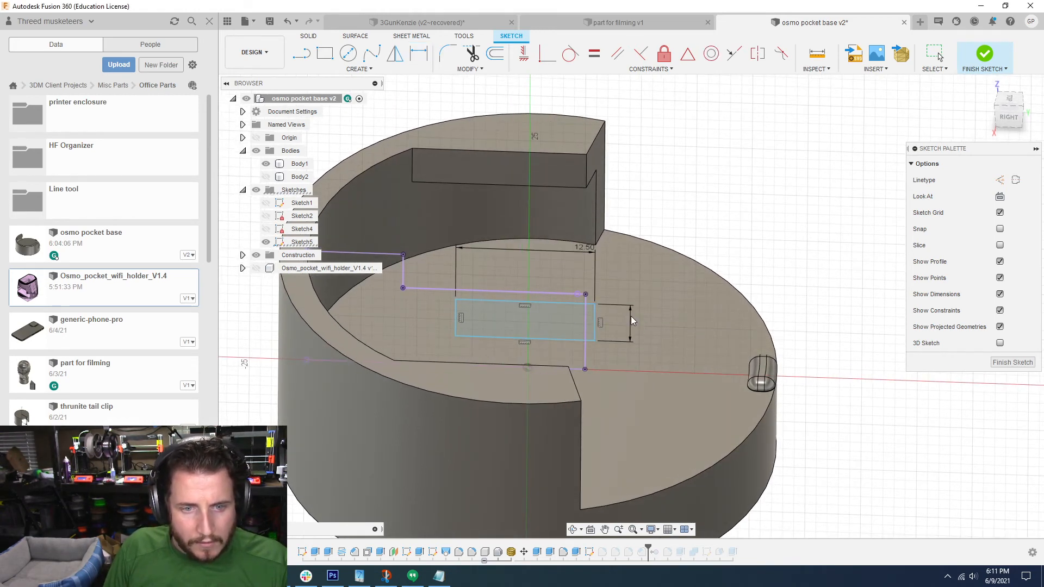
{"action": "left_click", "coordinate": [633, 320]}
{"action": "type", "text": "6.5"}
{"action": "key", "text": "Return"}
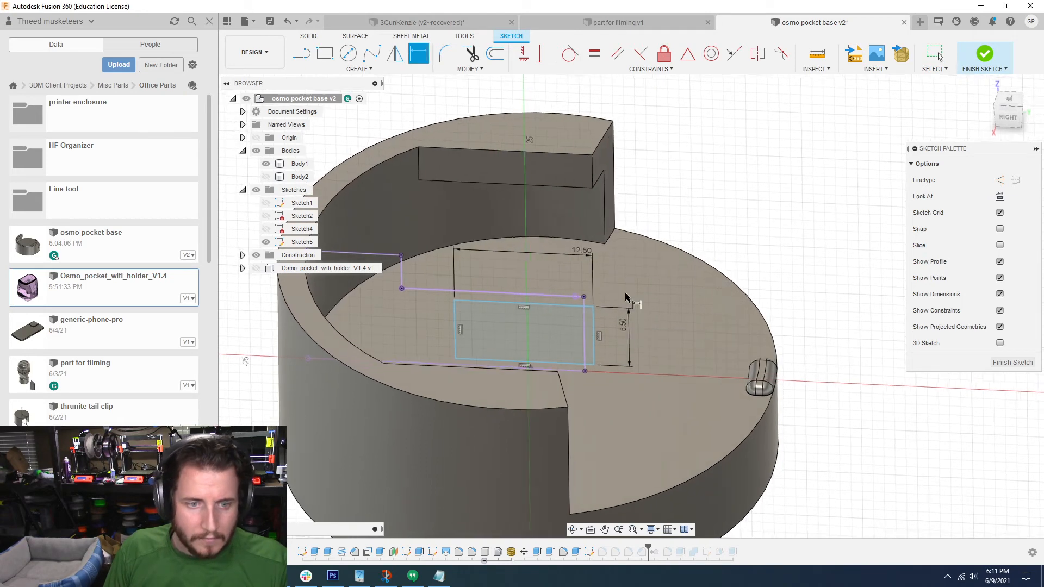
Step: Set the distance between the rectangle's top edge and the projected line above it to 1.25 mm
{"action": "left_click", "coordinate": [692, 295]}
{"action": "type", "text": "1.25"}
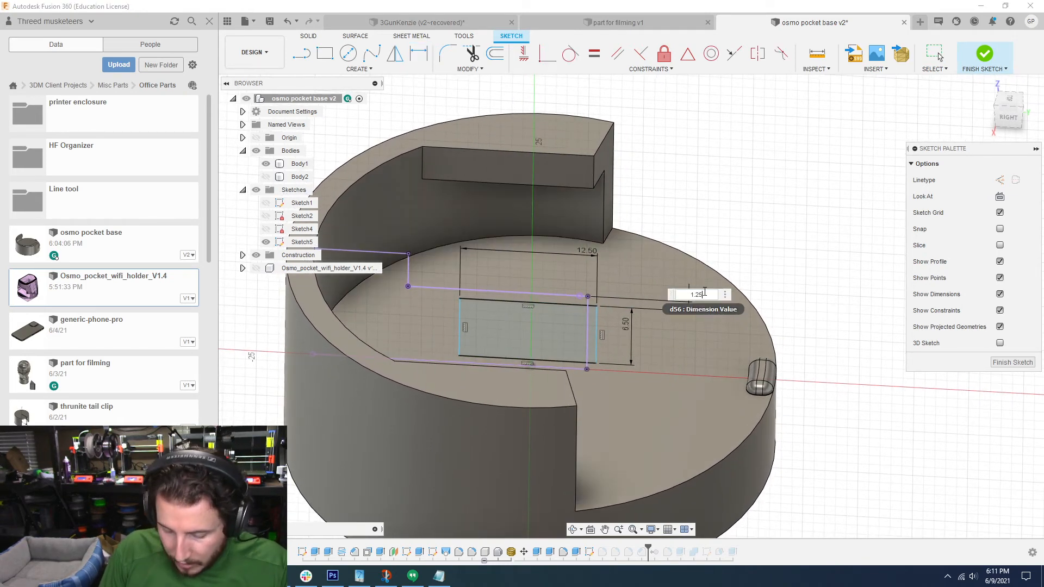
{"action": "key", "text": "Return"}
{"action": "key", "text": "d"}
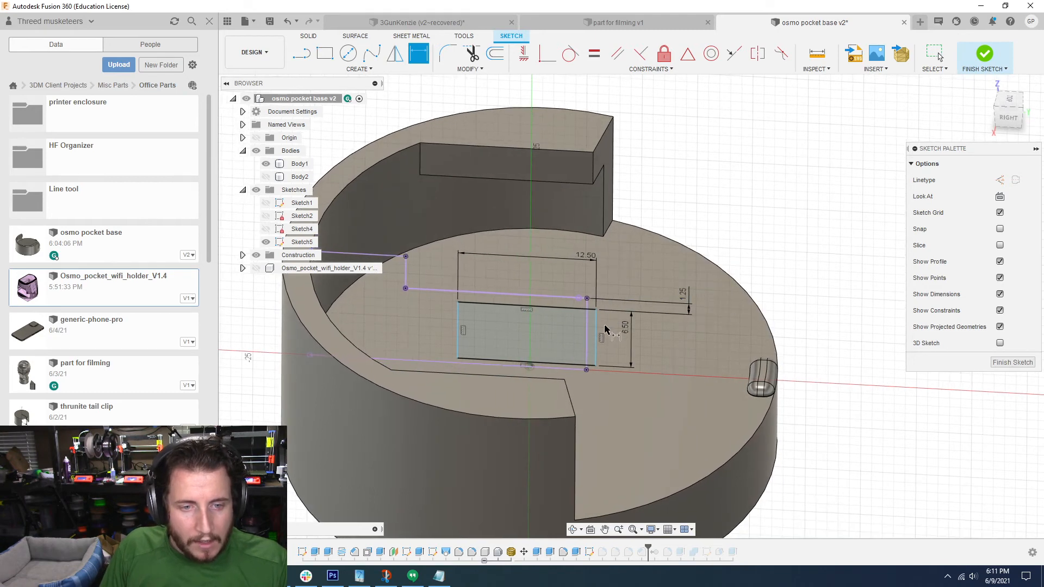
{"action": "key", "text": "Escape"}
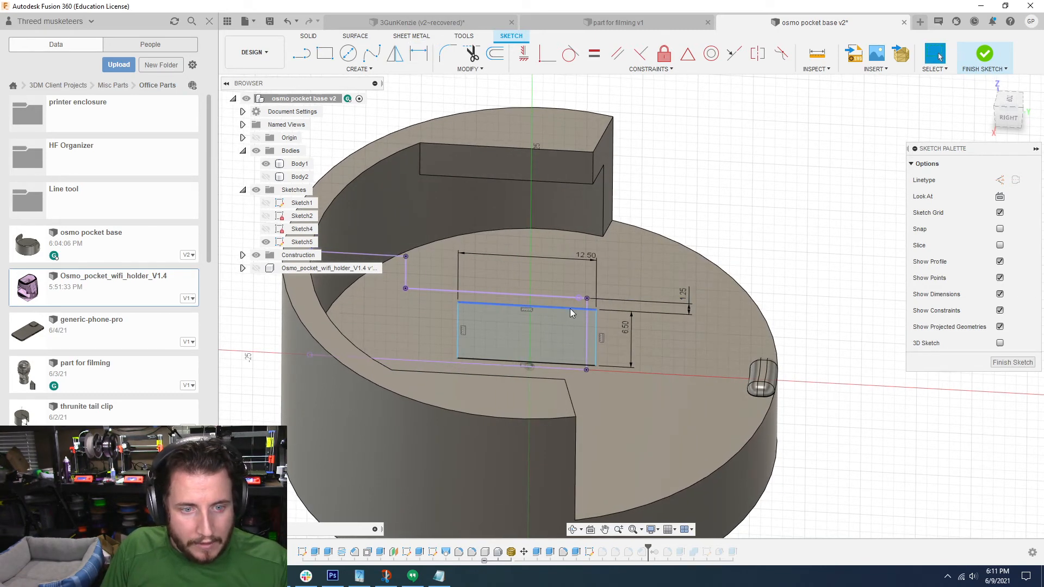
Step: Draw a vertical construction line upward from the sketch origin through the rectangle
{"action": "mouse_move", "coordinate": [571, 304]}
{"action": "left_mouse_down"}
{"action": "mouse_move", "coordinate": [510, 303]}
{"action": "mouse_move", "coordinate": [588, 302]}
{"action": "left_mouse_up"}
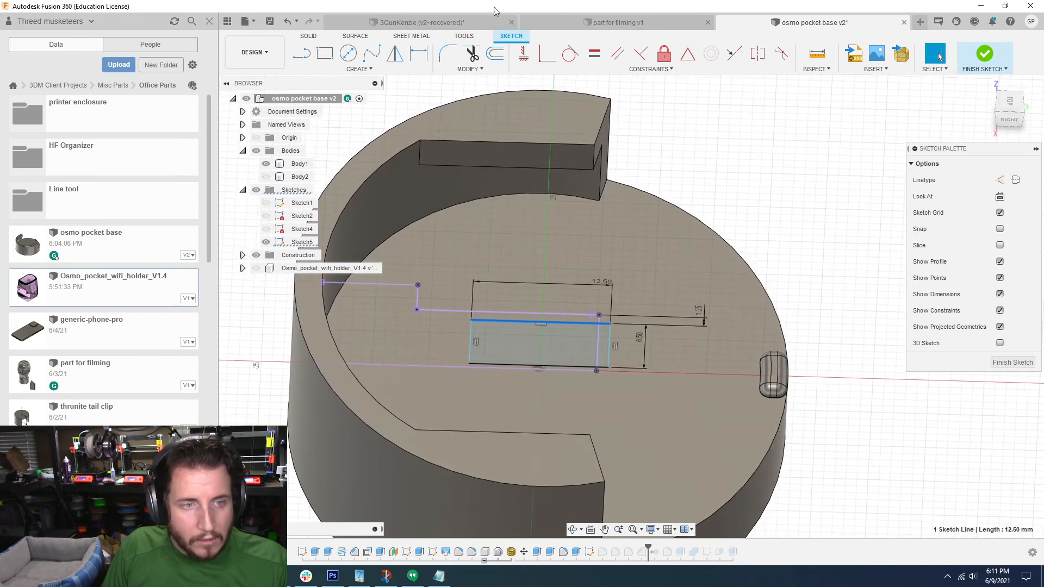
{"action": "key", "text": "l"}
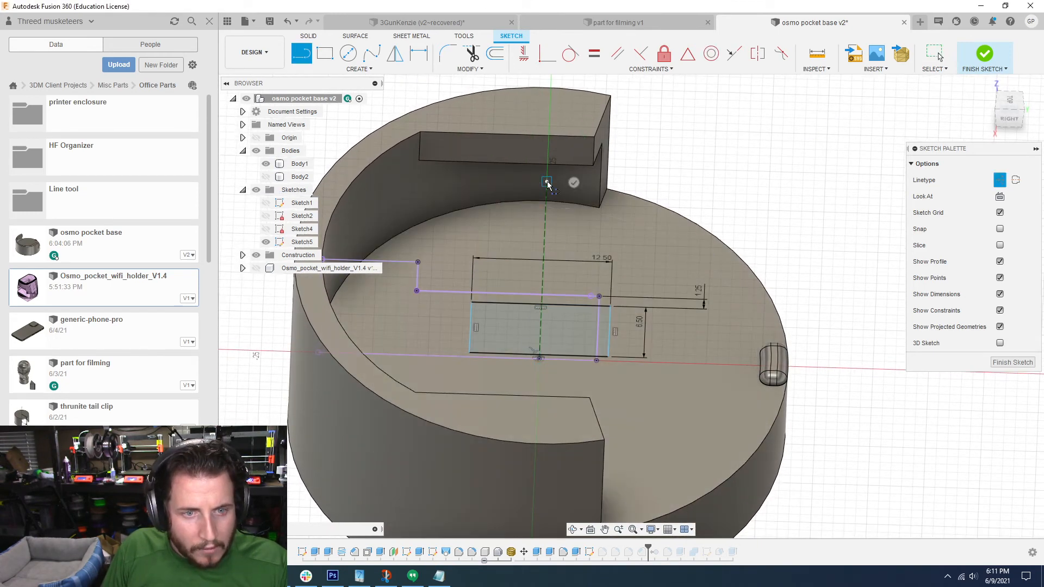
{"action": "key", "text": "Escape"}
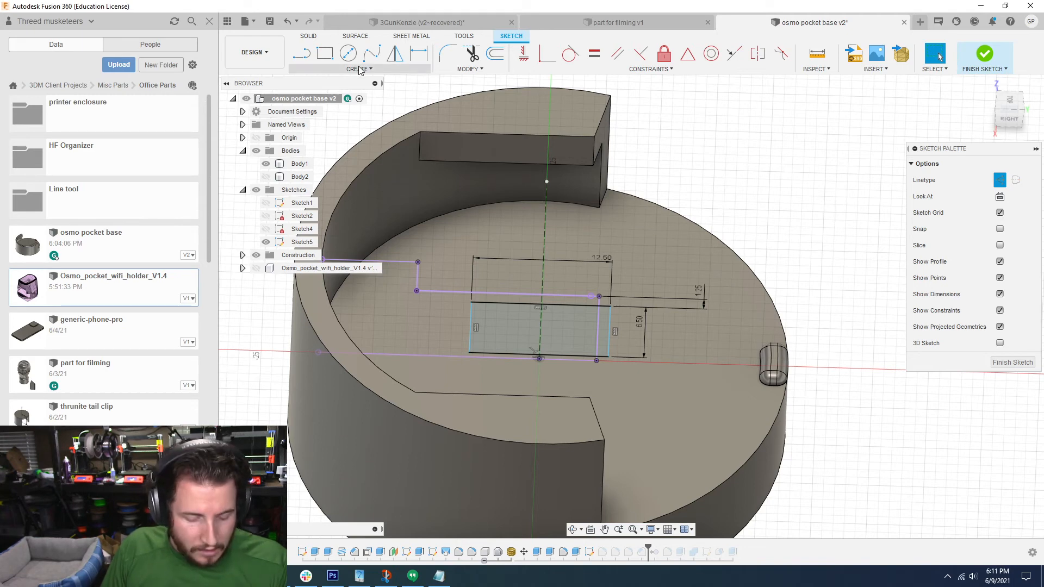
Step: Place a point at the midpoint of the rectangle's top edge and constrain it coincident with the vertical construction line
{"action": "left_click", "coordinate": [359, 70]}
{"action": "left_click", "coordinate": [338, 200]}
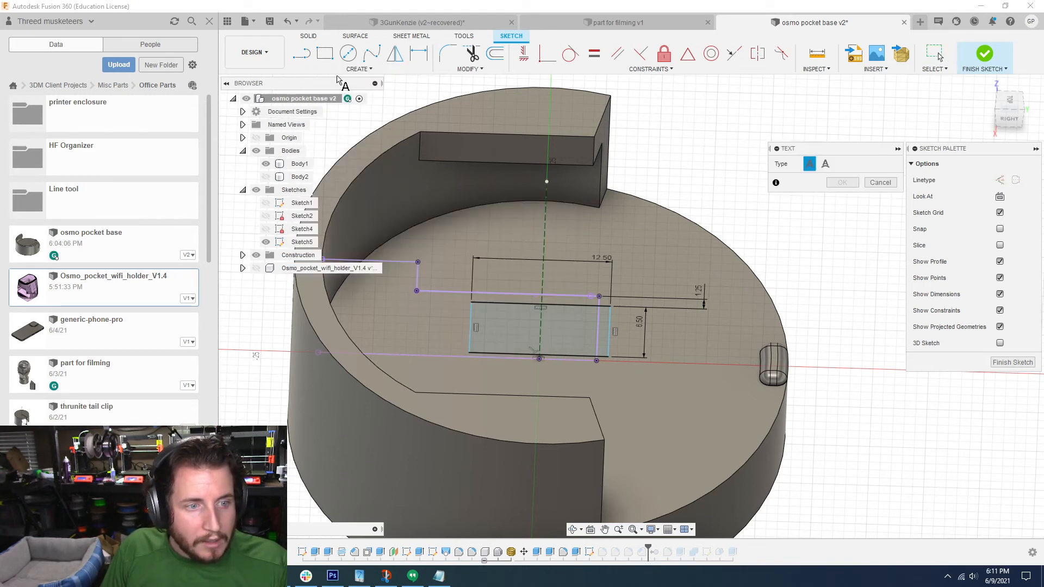
{"action": "left_click", "coordinate": [347, 70]}
{"action": "left_click", "coordinate": [325, 190]}
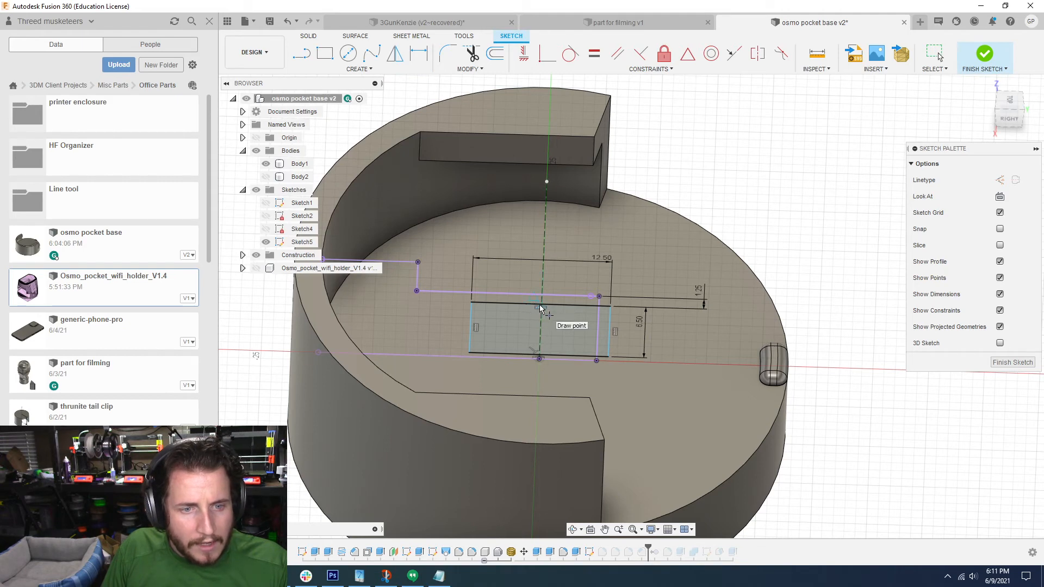
{"action": "scroll", "coordinate": [546, 303], "scroll_direction": "up", "scroll_amount": 5}
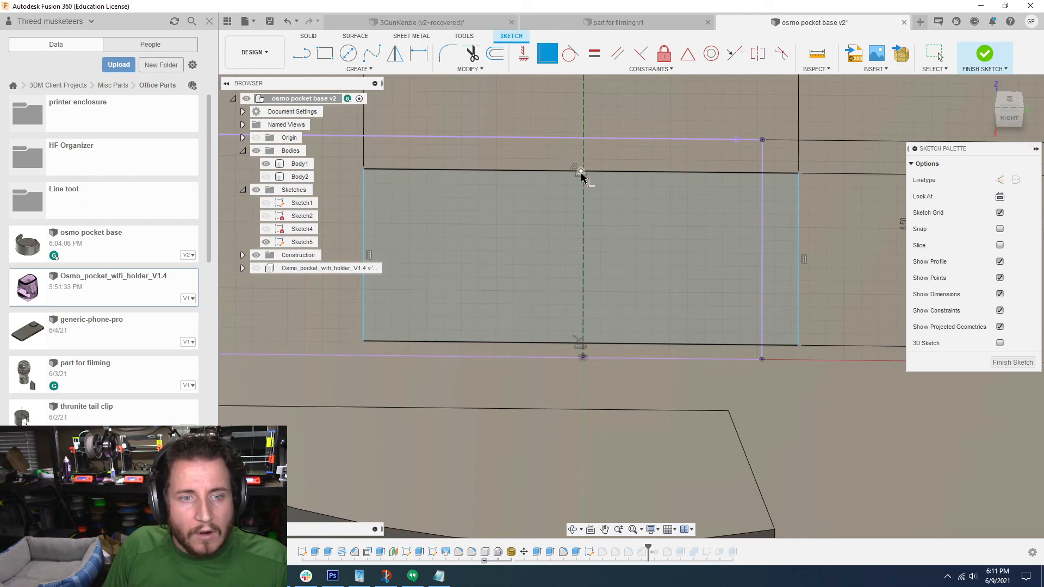
{"action": "left_click", "coordinate": [584, 158]}
{"action": "scroll", "coordinate": [597, 211], "scroll_direction": "down", "scroll_amount": 4}
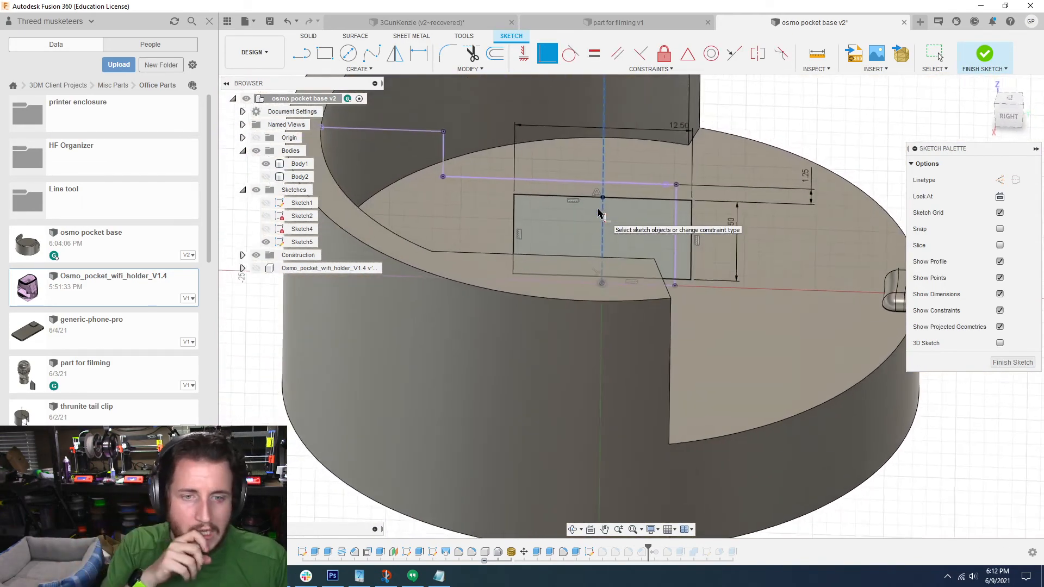
{"action": "key", "text": "Escape"}
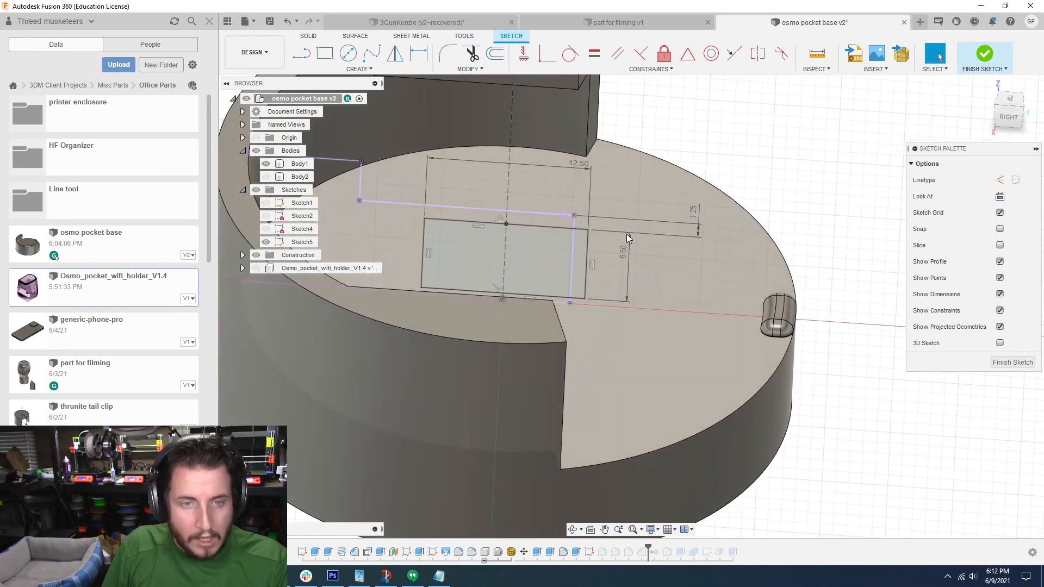
Step: Set the rectangle's height to 7 mm and its distance from the projected line above to 1.1 mm
{"action": "double_click", "coordinate": [624, 253]}
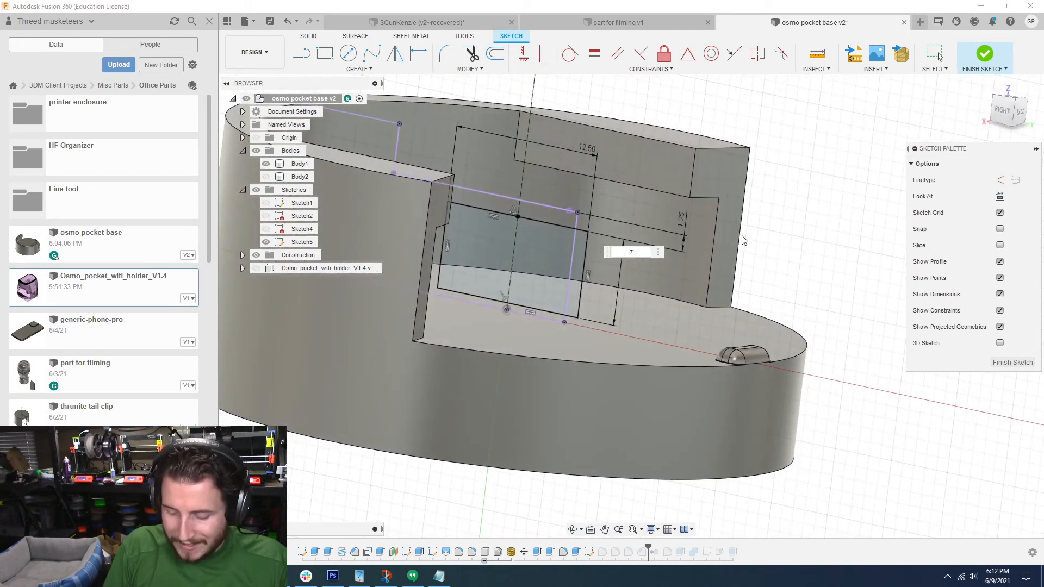
{"action": "type", "text": "7"}
{"action": "key", "text": "Return"}
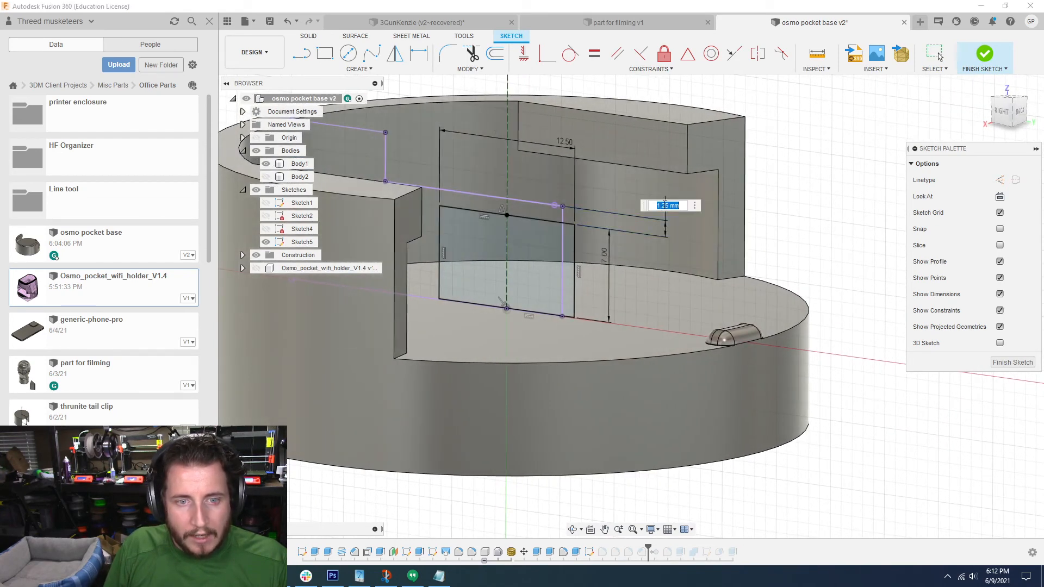
{"action": "type", "text": "1.1"}
{"action": "key", "text": "Return"}
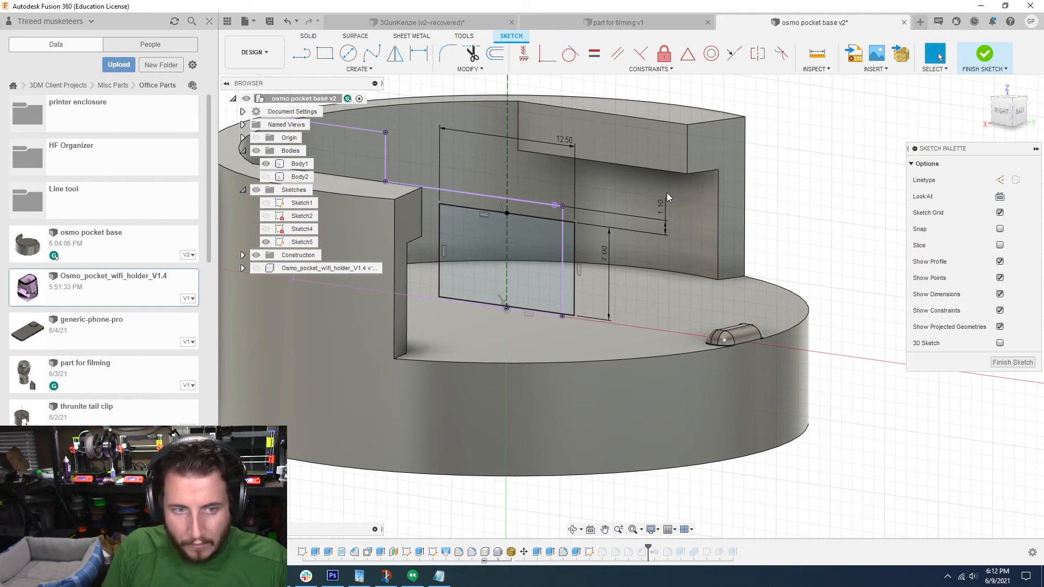
Step: Set the rectangle's width to 13 mm and finish the sketch
{"action": "mouse_move", "coordinate": [653, 178]}
{"action": "middle_mouse_down", "text": "shift"}
{"action": "mouse_move", "coordinate": [726, 152]}
{"action": "mouse_move", "coordinate": [487, 308]}
{"action": "mouse_move", "coordinate": [435, 318]}
{"action": "mouse_move", "coordinate": [481, 292]}
{"action": "mouse_move", "coordinate": [543, 150]}
{"action": "mouse_move", "coordinate": [572, 144]}
{"action": "mouse_move", "coordinate": [663, 161]}
{"action": "middle_mouse_up", "text": "shift"}
{"action": "double_click", "coordinate": [571, 145]}
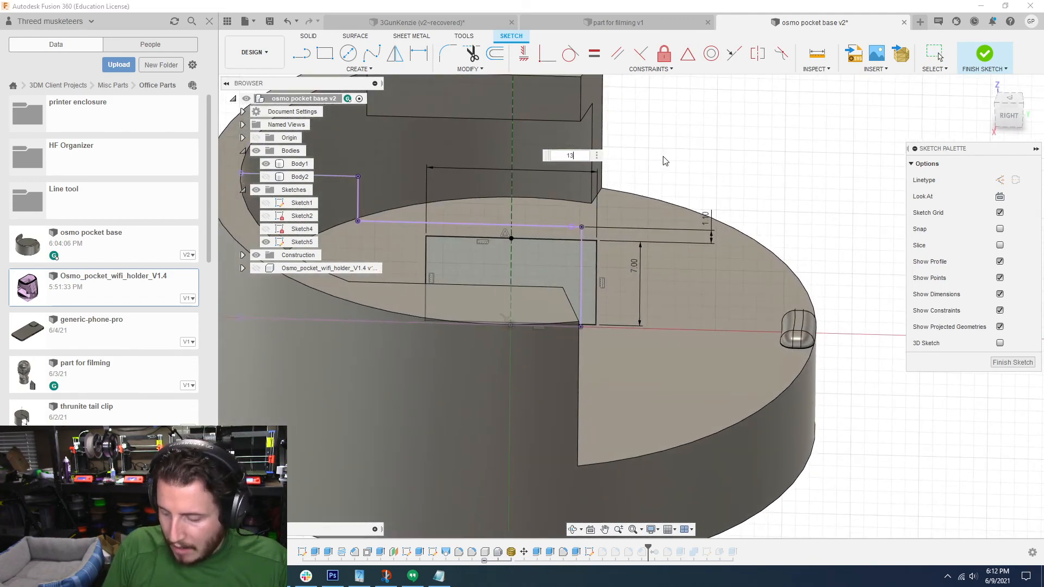
{"action": "key", "text": "Return"}
{"action": "key", "text": "Escape"}
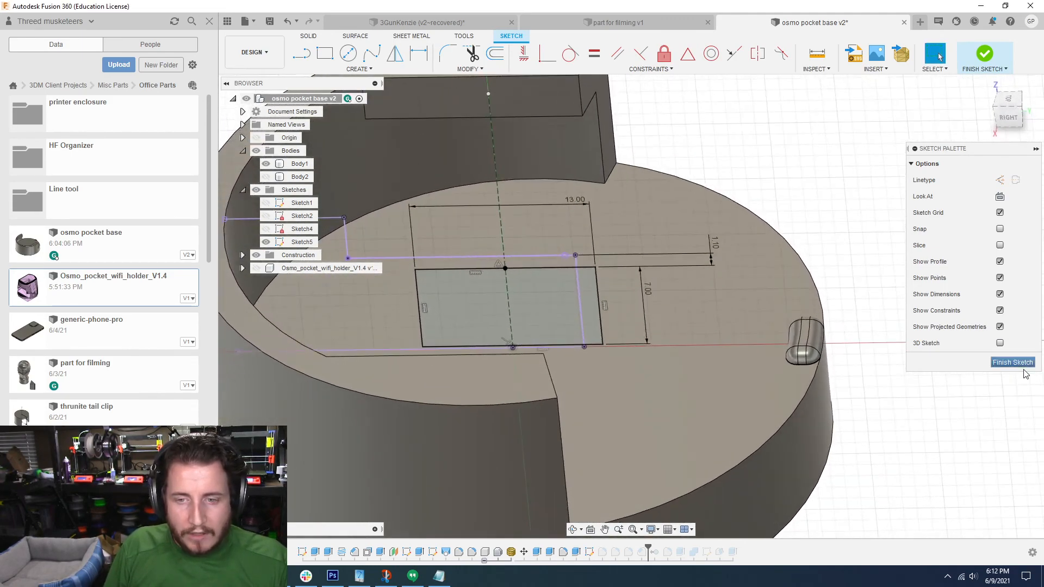
{"action": "left_click", "coordinate": [1023, 364]}
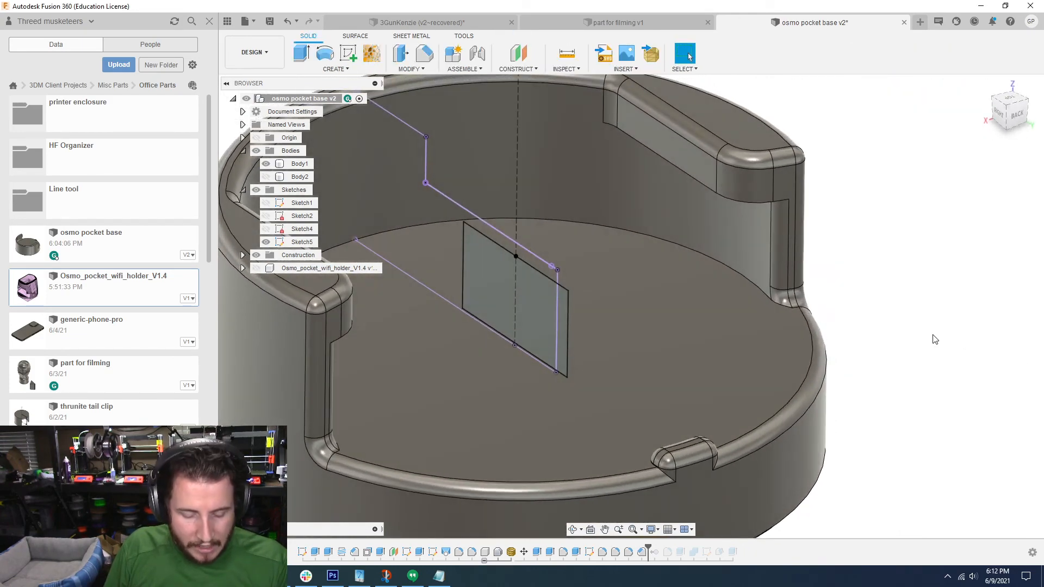
Step: Extrude both halves of the rectangle profile as a cut through the holder's side wall
{"action": "key", "text": "e"}
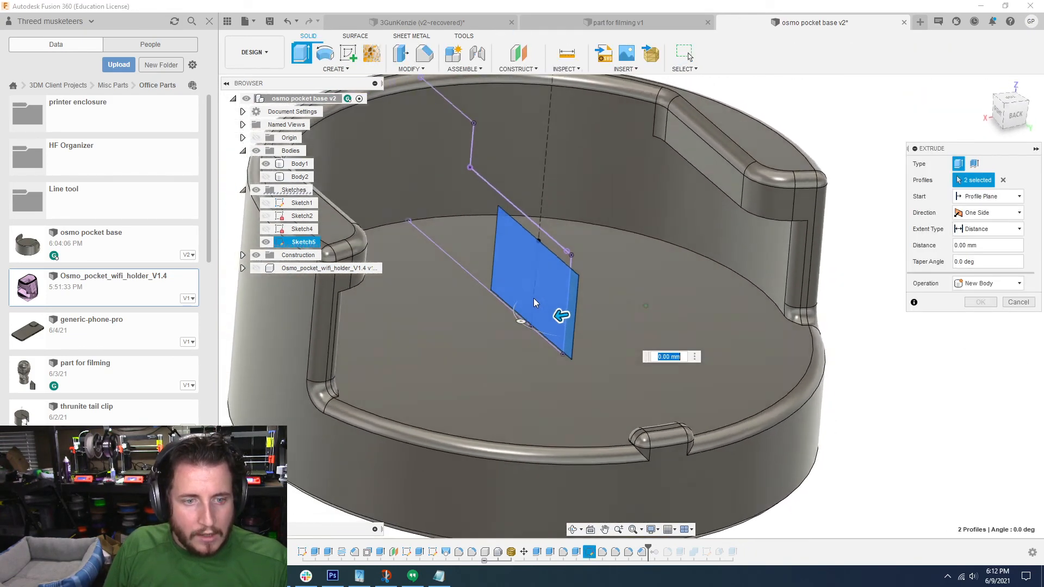
{"action": "middle_click_drag", "start_coordinate": [535, 304], "coordinate": [489, 280], "text": "shift"}
{"action": "scroll", "coordinate": [604, 291], "scroll_direction": "down", "scroll_amount": 2}
{"action": "left_click_drag", "start_coordinate": [605, 285], "coordinate": [290, 276]}
{"action": "middle_click_drag", "start_coordinate": [356, 348], "coordinate": [405, 365], "text": "shift"}
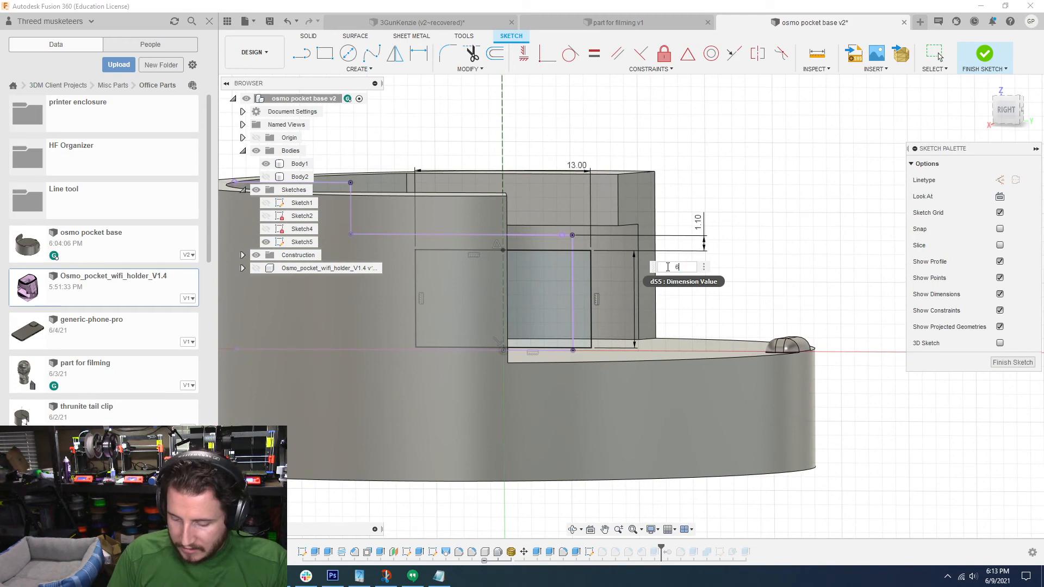
Step: Set the rectangle's height to 6.75 mm and finish the sketch
{"action": "type", "text": "5"}
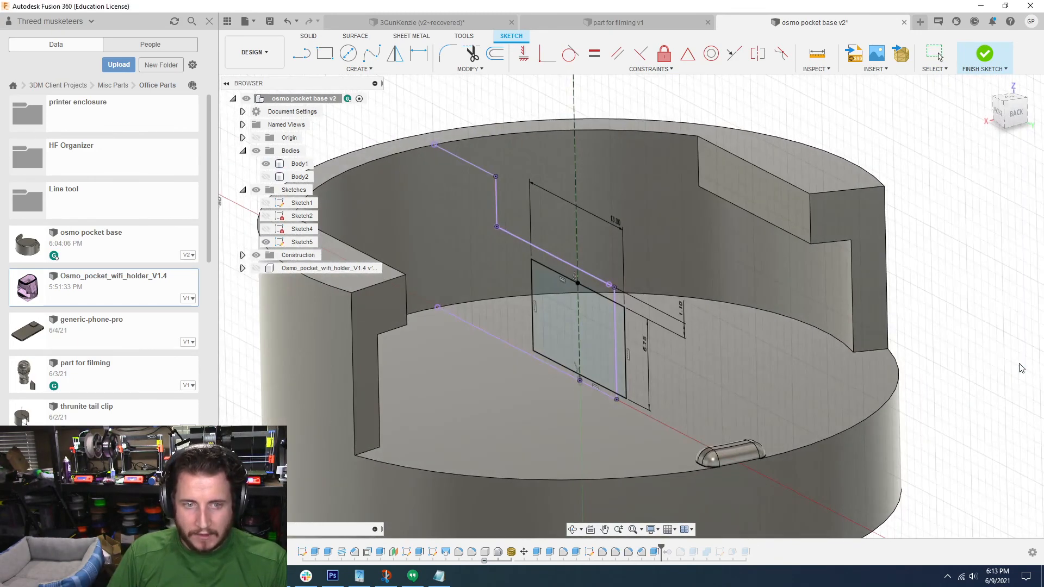
{"action": "left_click", "coordinate": [1013, 363]}
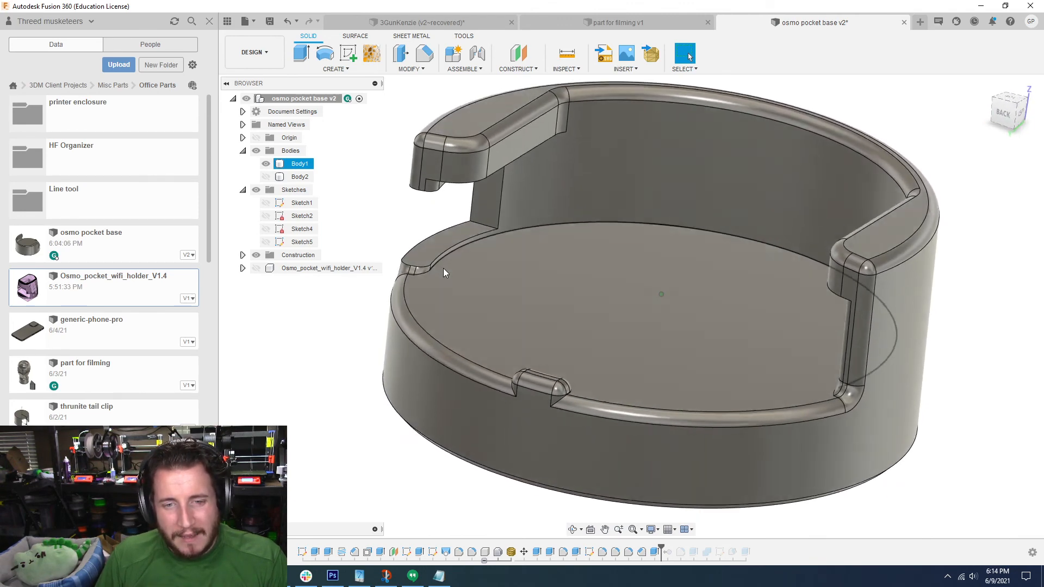
Step: Try deleting the small sliver face at the end of the ledge below the side cutout, and undo the deletion
{"action": "left_click", "coordinate": [422, 256]}
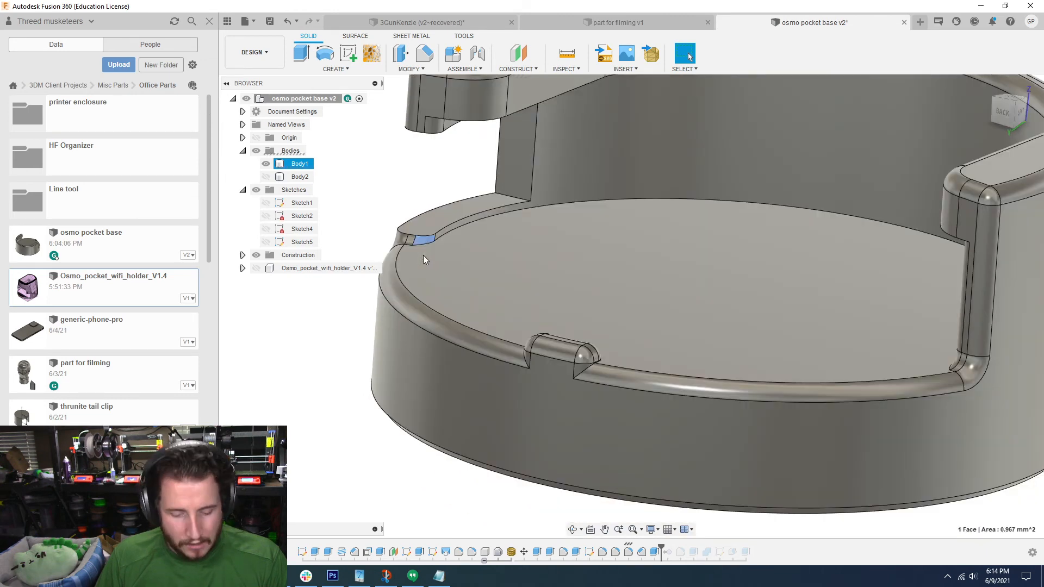
{"action": "key", "text": "Escape"}
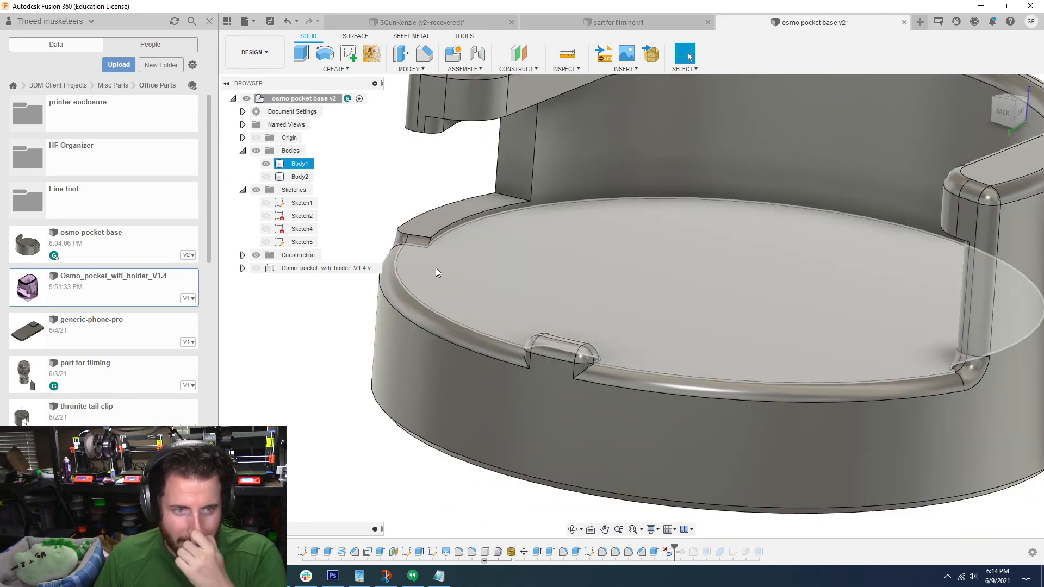
{"action": "key", "text": "ctrl+z"}
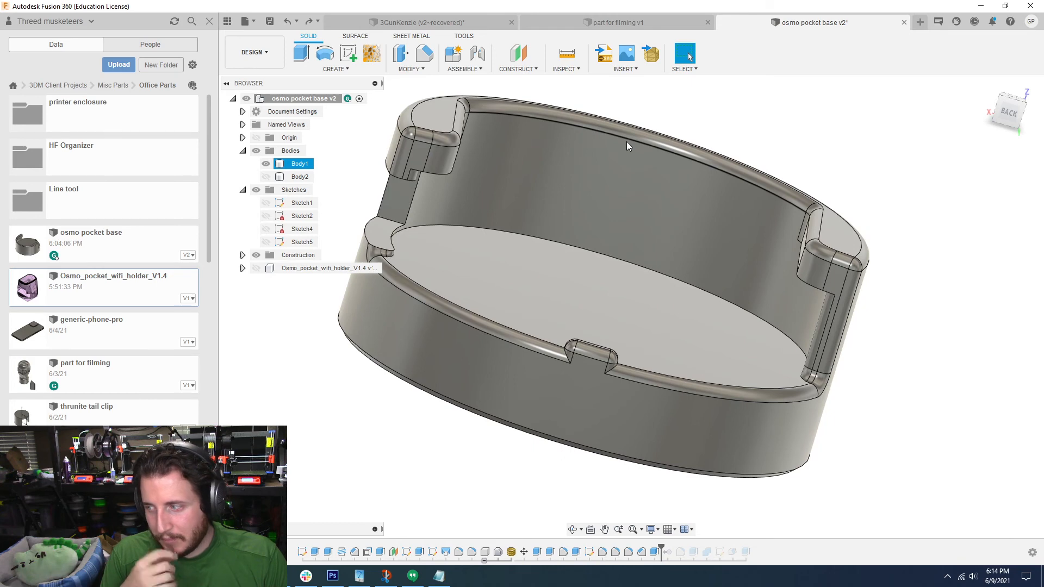
Step: Save the osmo pocket base design as a new version
{"action": "scroll", "coordinate": [626, 142], "scroll_direction": "down", "scroll_amount": 3}
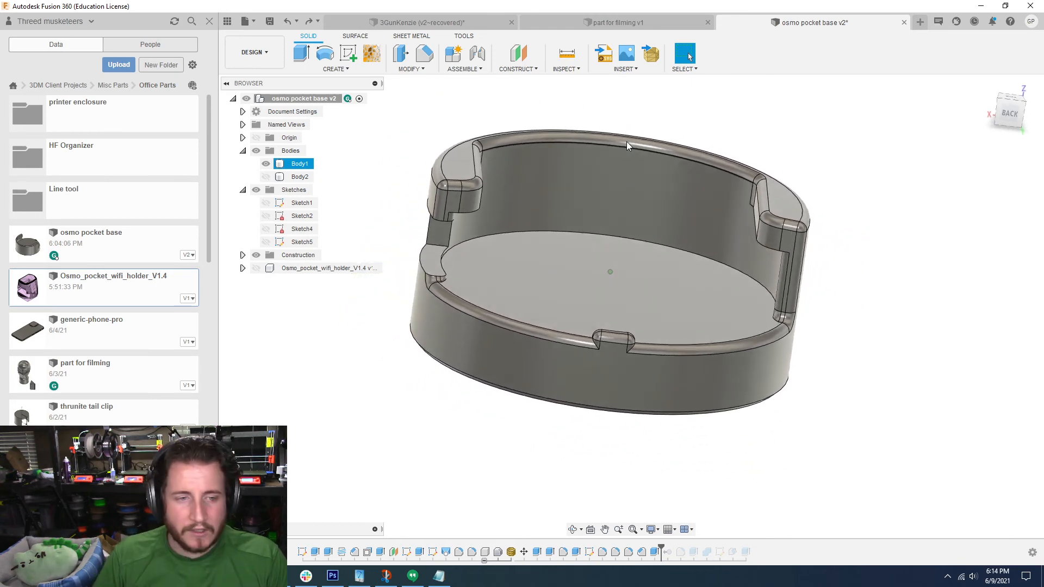
{"action": "left_click", "coordinate": [269, 23]}
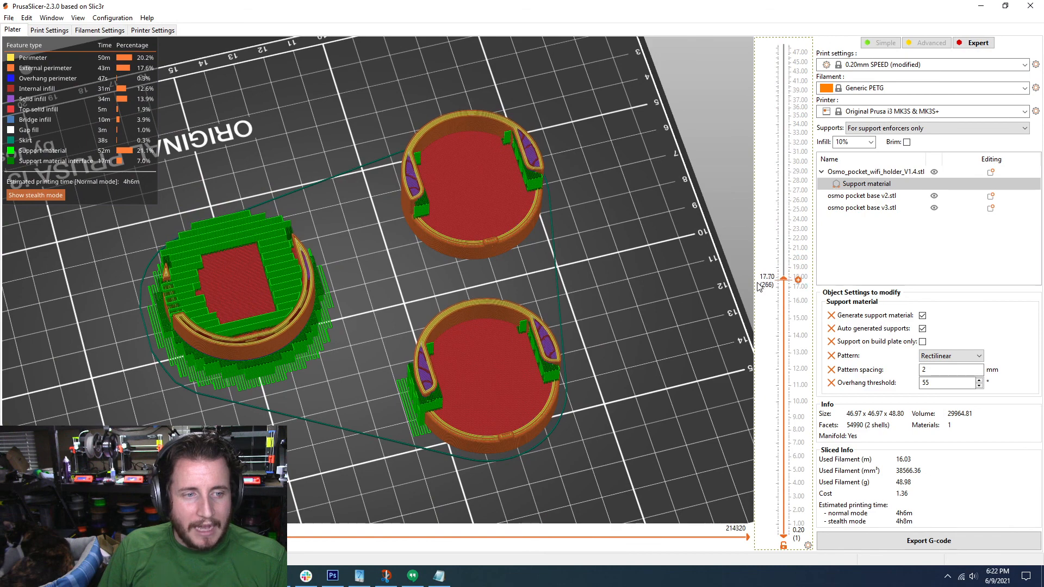
Step: Examine the sliced wifi holder and both base versions in PrusaSlicer, and return to the base model in Fusion 360
{"action": "left_click_drag", "start_coordinate": [760, 286], "coordinate": [731, 68]}
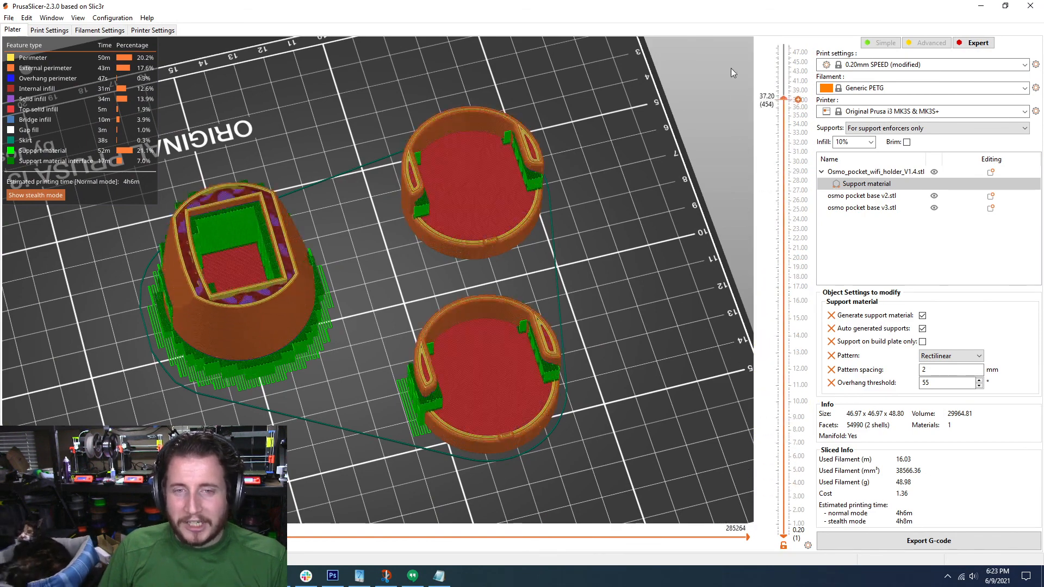
{"action": "left_click", "coordinate": [977, 6]}
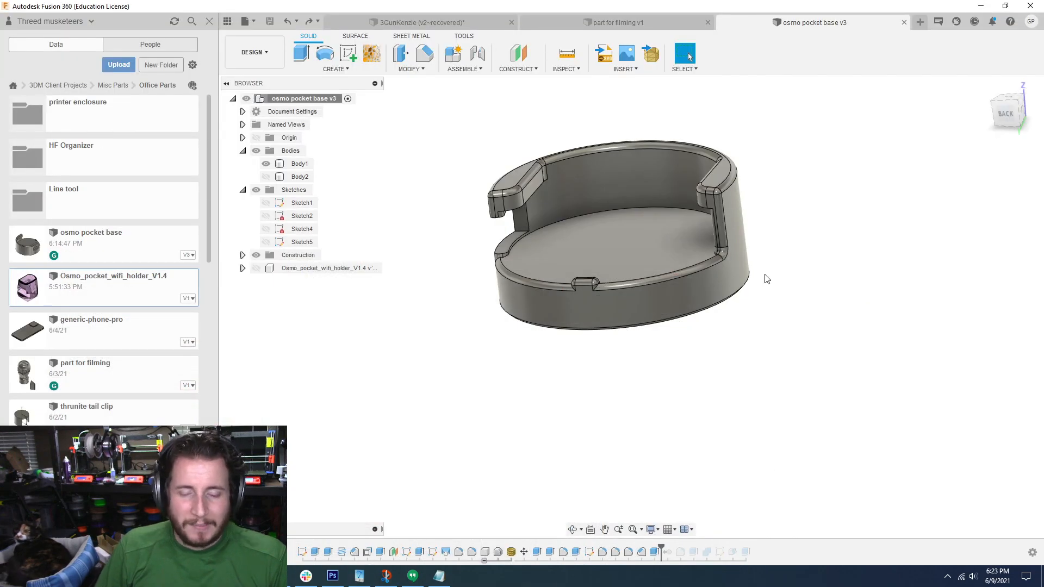